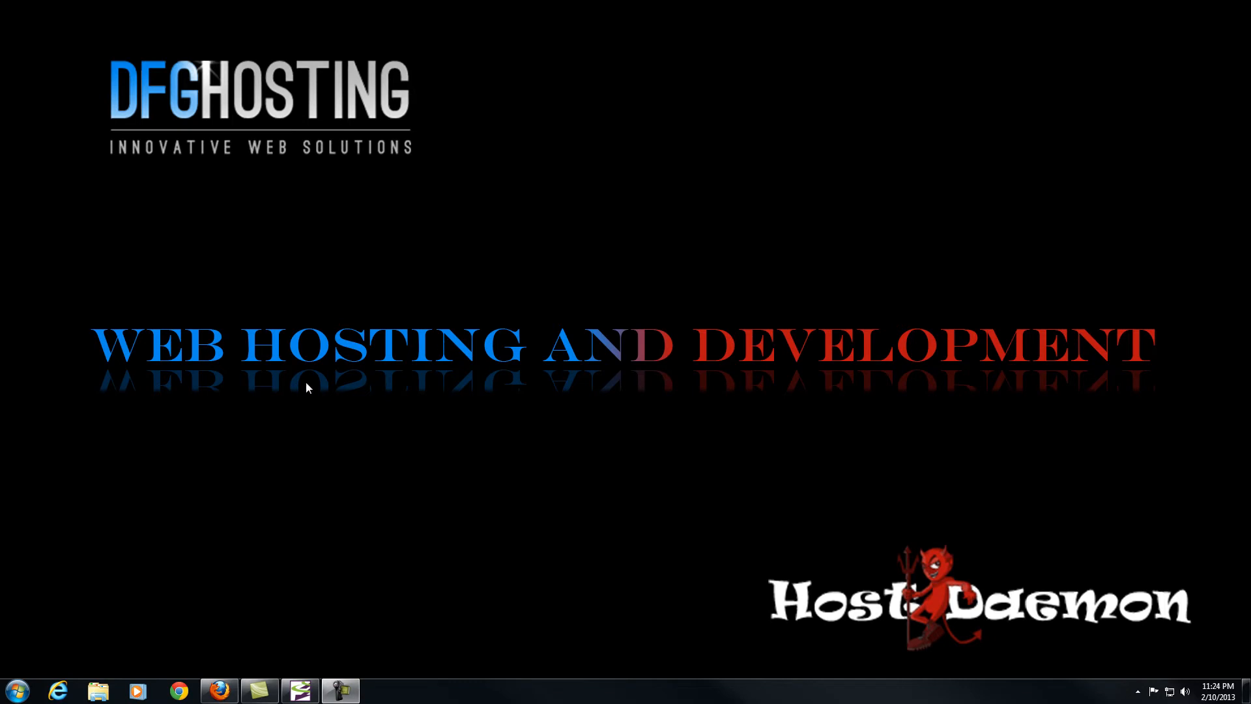
Bring the Firefox window showing the cPanel X home page to the front from the taskbar.
{"action": "mouse_move", "coordinate": [219, 691]}
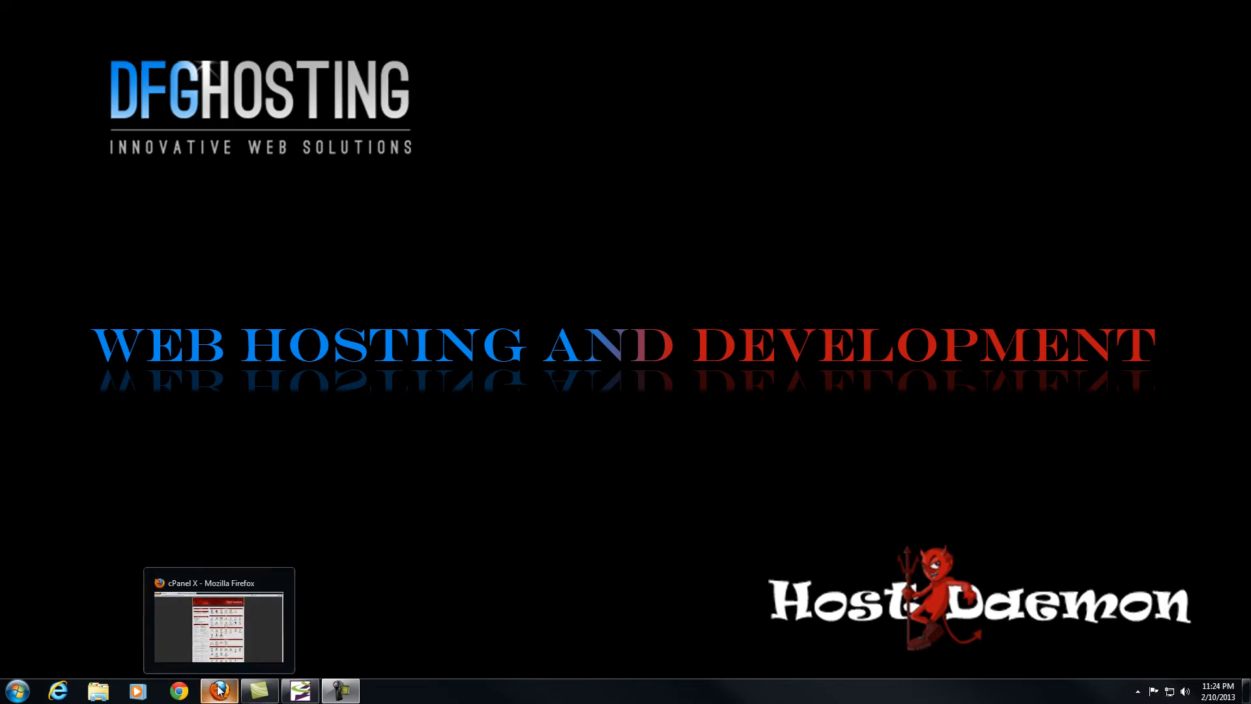
{"action": "left_click", "coordinate": [220, 690]}
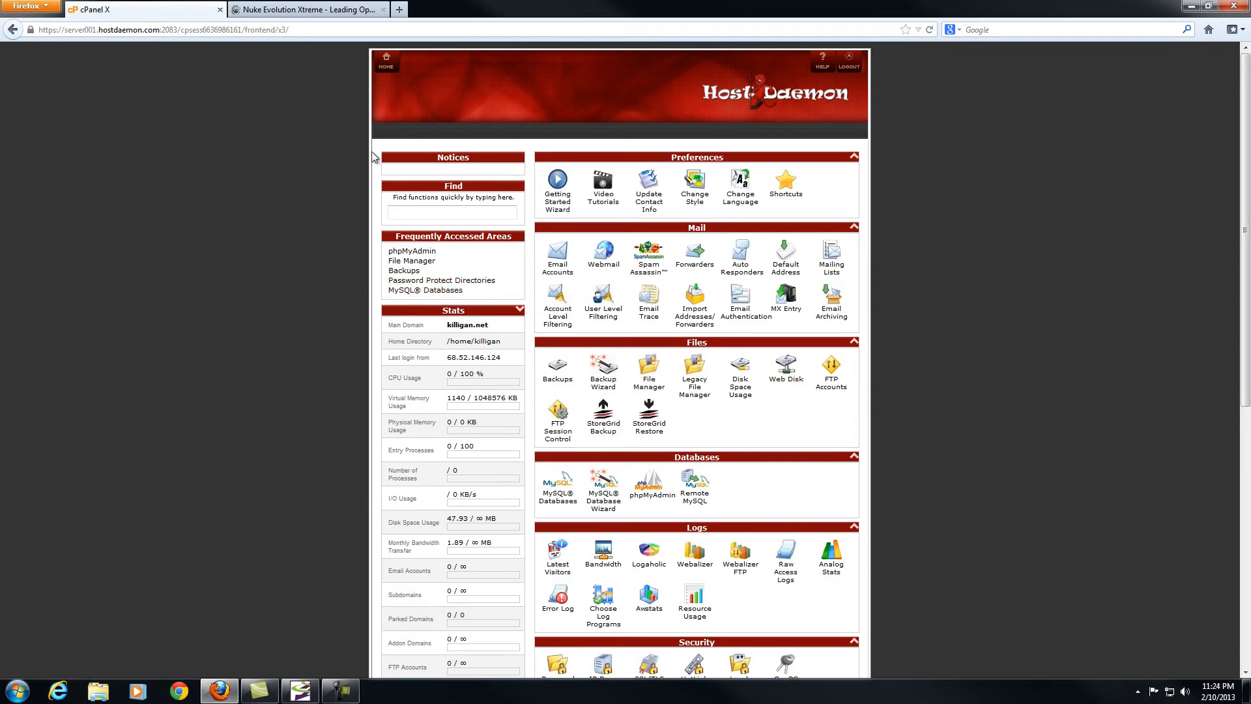
Scroll down to Software/Services and launch the Softaculous apps installer.
{"action": "scroll", "coordinate": [673, 321], "scroll_direction": "down", "scroll_amount": 3}
{"action": "scroll", "coordinate": [673, 321], "scroll_direction": "down", "scroll_amount": 5}
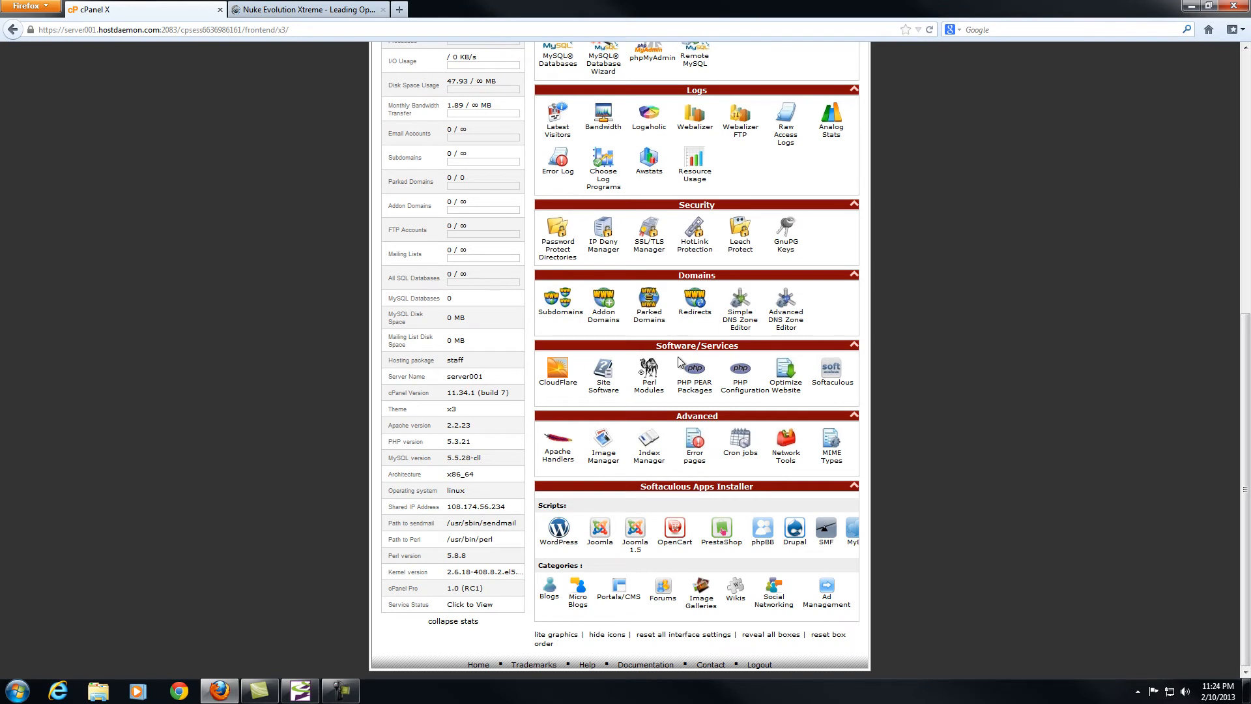
{"action": "left_click", "coordinate": [832, 372]}
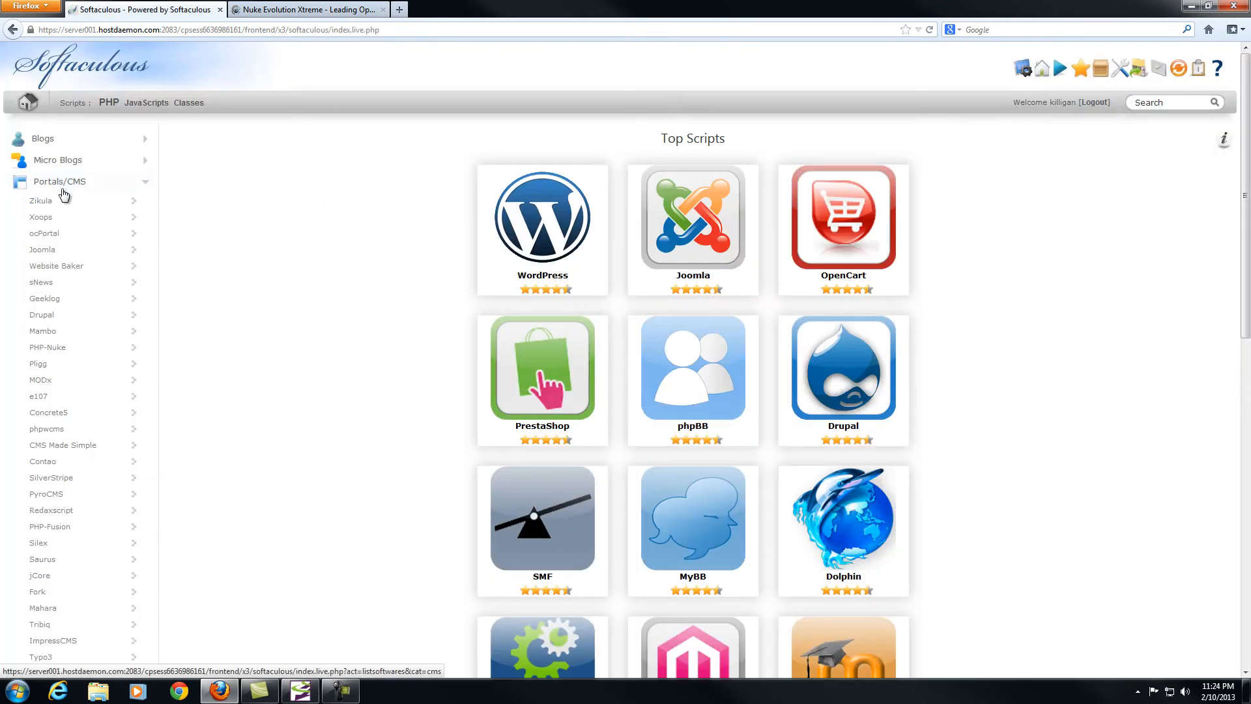
Browse the Portals/CMS category and select Evolution-Xtreme 2.0.9d.
{"action": "left_click", "coordinate": [84, 186]}
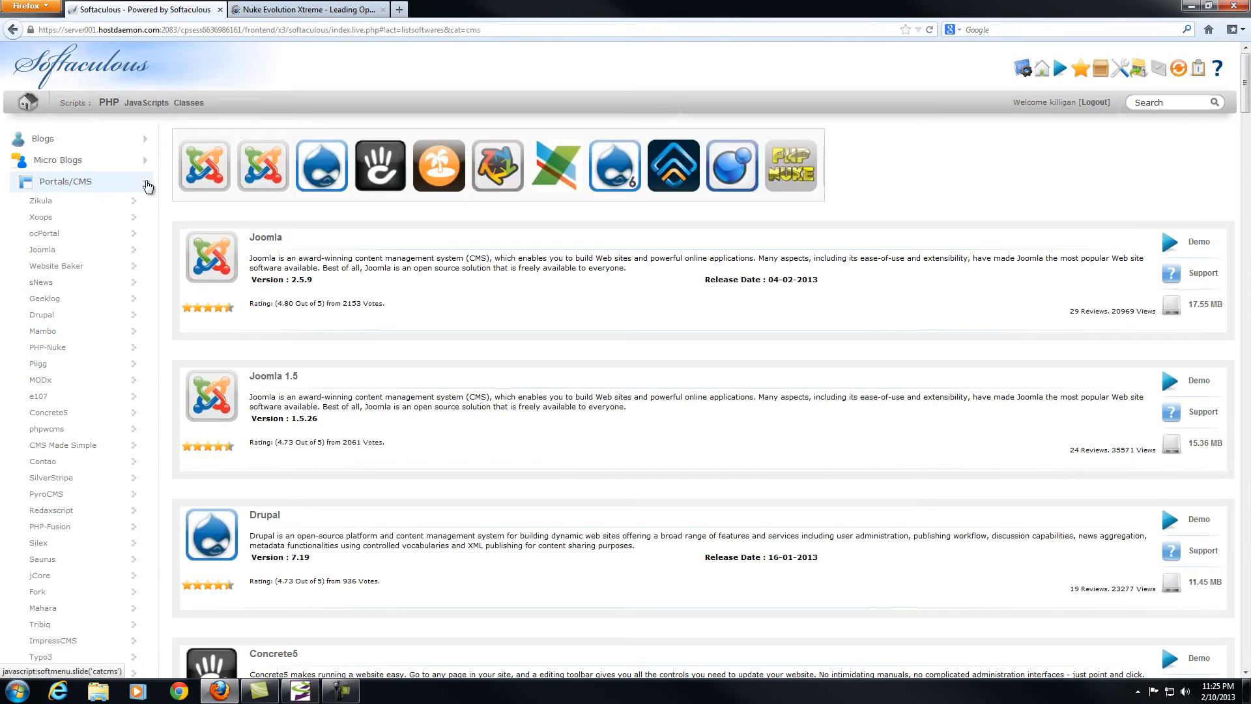
{"action": "scroll", "coordinate": [92, 274], "scroll_direction": "down", "scroll_amount": 4}
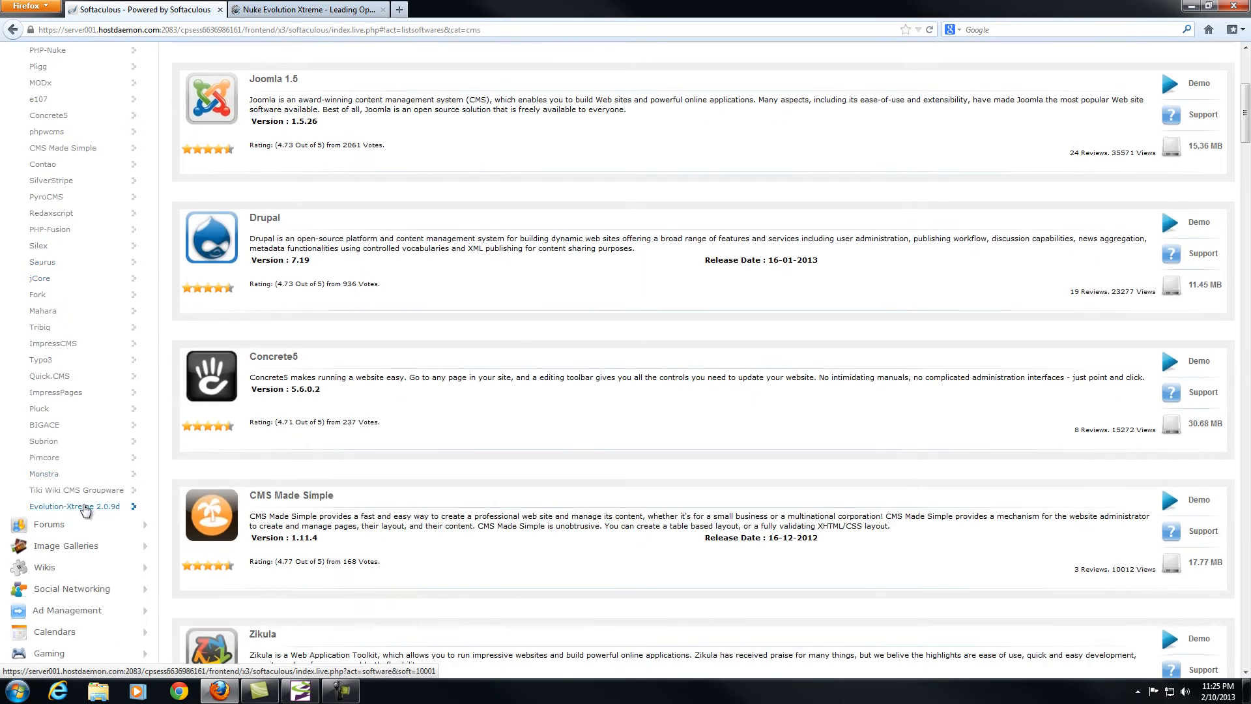
{"action": "left_click", "coordinate": [51, 512]}
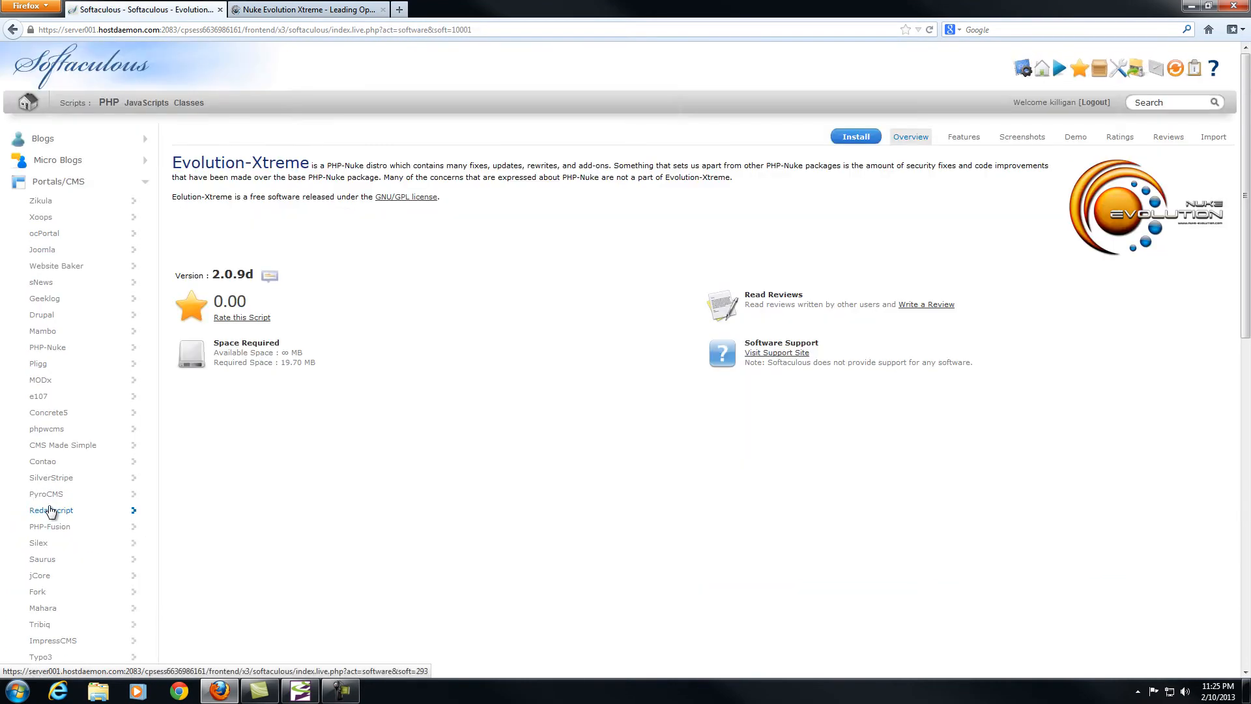
{"action": "left_click", "coordinate": [858, 138]}
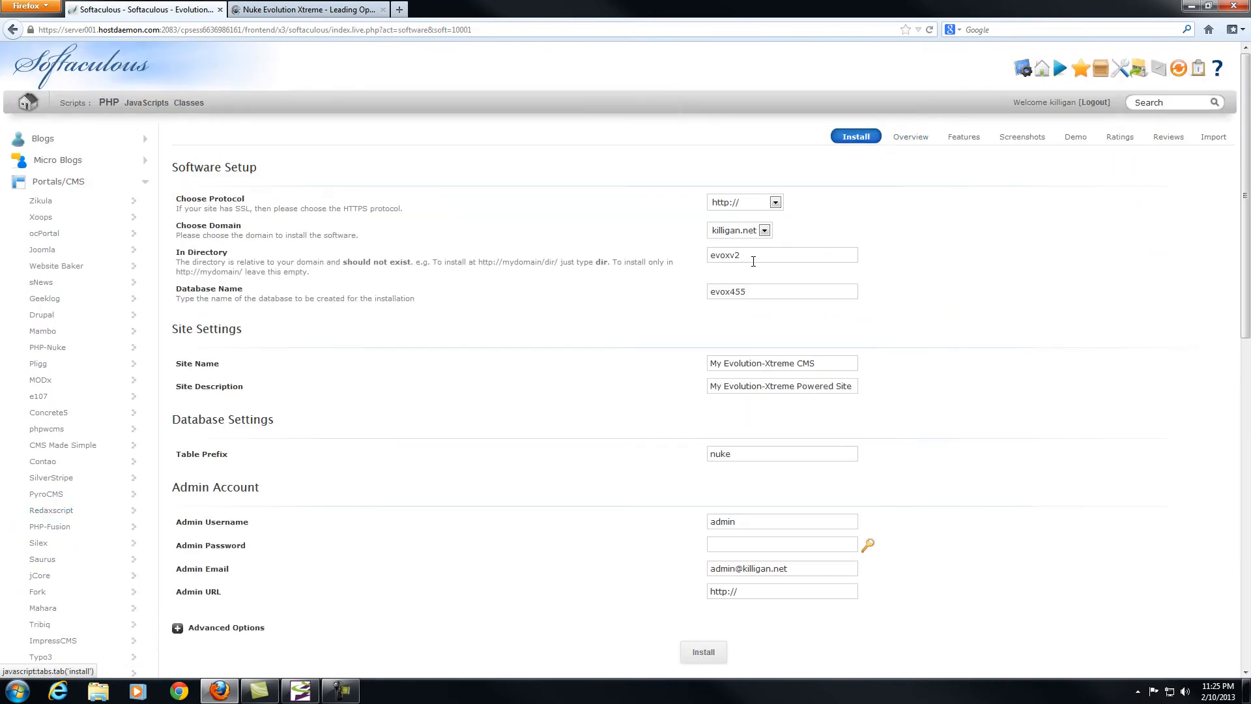
{"action": "left_click", "coordinate": [775, 203]}
{"action": "left_click", "coordinate": [776, 204]}
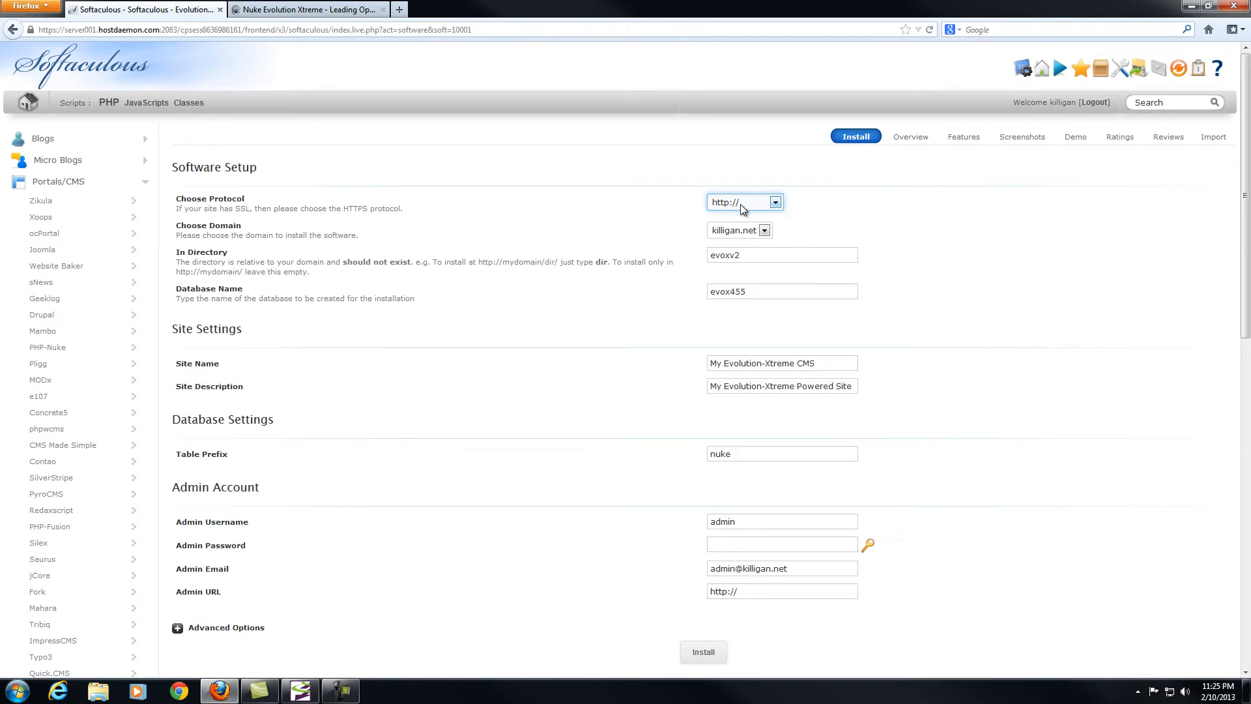
{"action": "left_click", "coordinate": [763, 232]}
{"action": "left_click", "coordinate": [747, 241]}
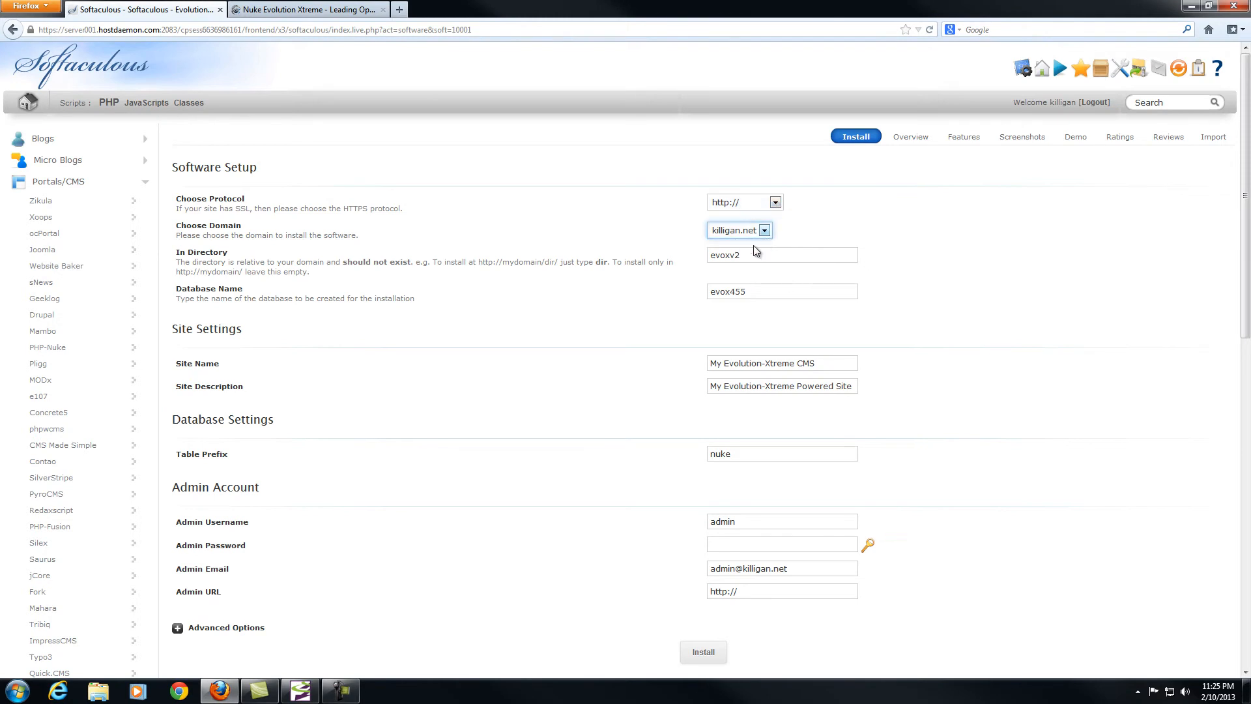
{"action": "double_click", "coordinate": [730, 261]}
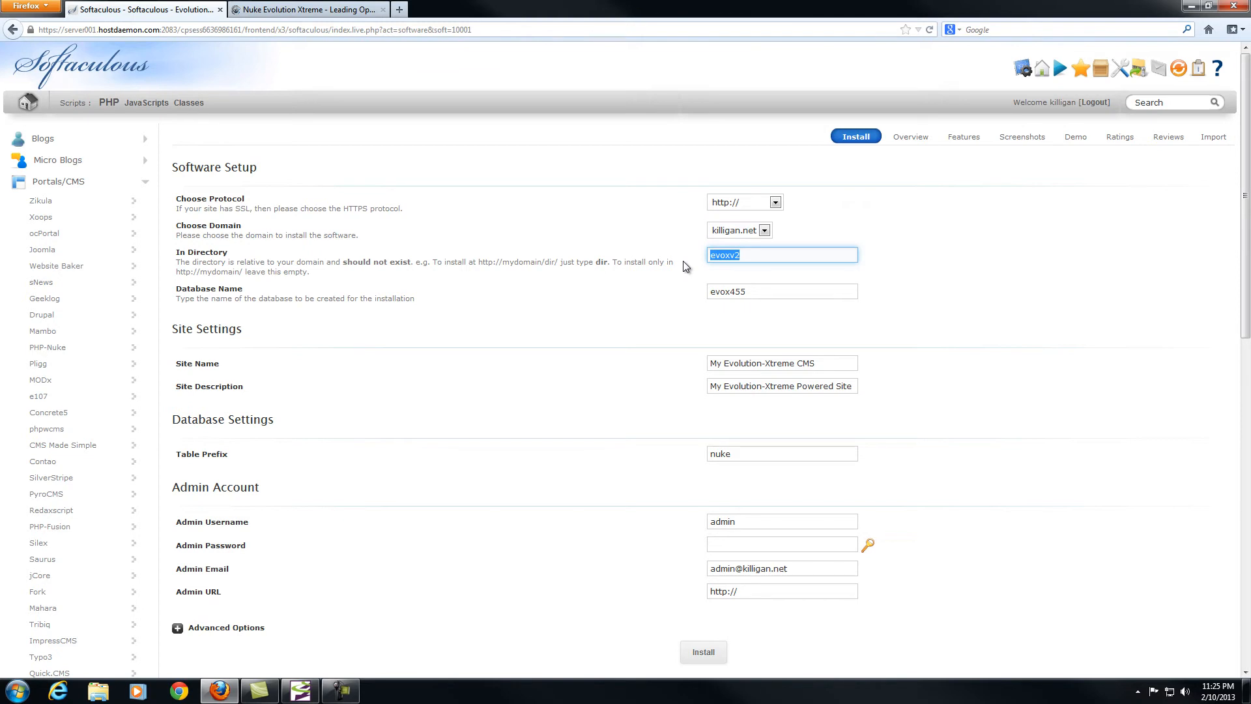
{"action": "key", "text": "BackSpace"}
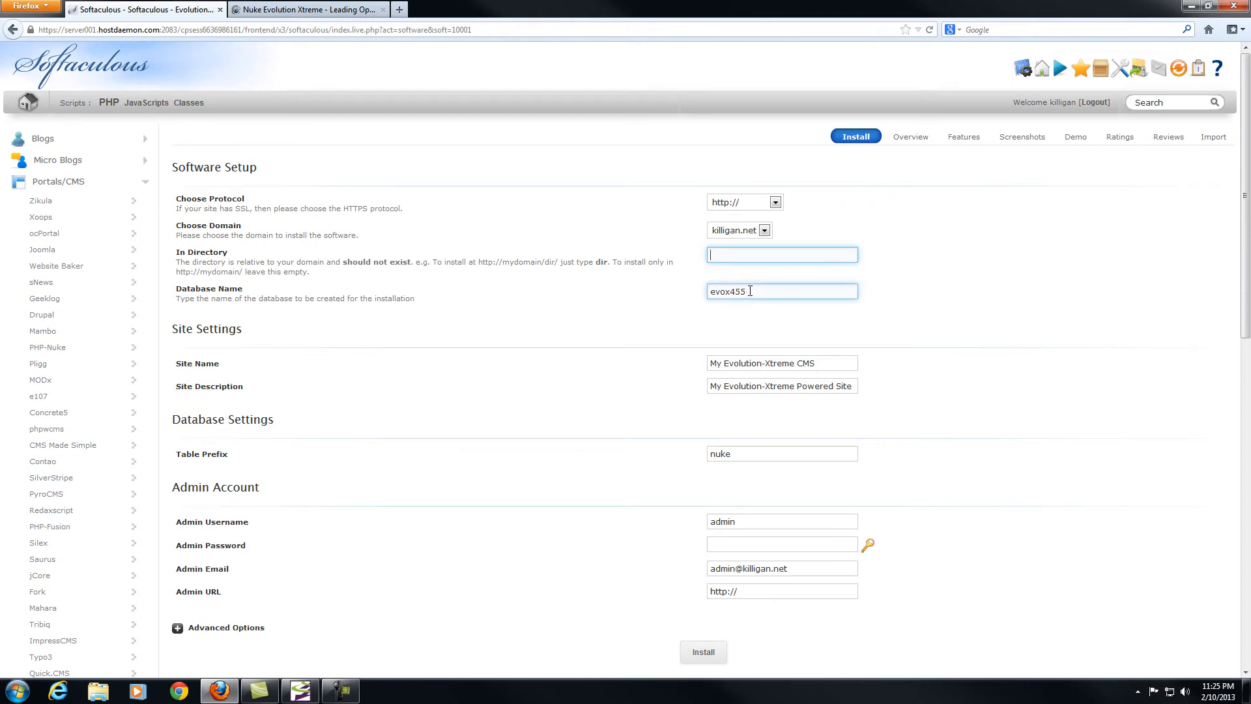
Enter the admin username, password, admin URL and the installation-details e-mail address.
{"action": "scroll", "coordinate": [645, 422], "scroll_direction": "down", "scroll_amount": 2}
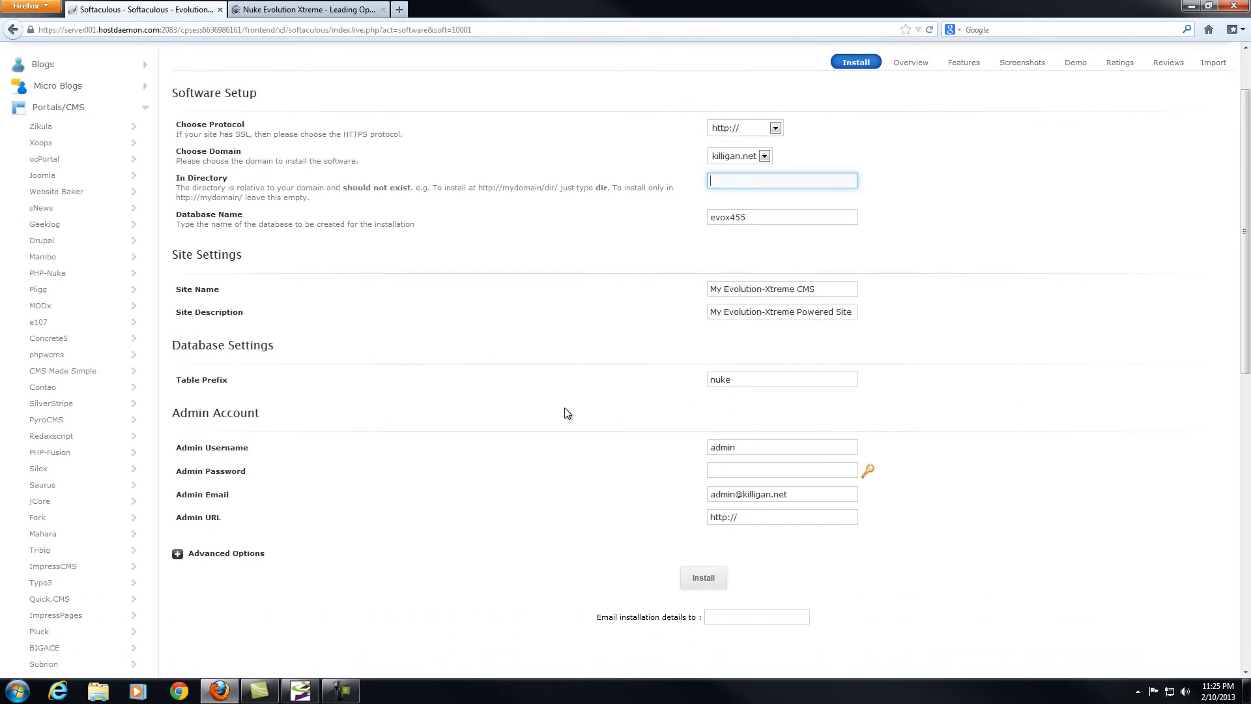
{"action": "scroll", "coordinate": [658, 301], "scroll_direction": "down", "scroll_amount": 1}
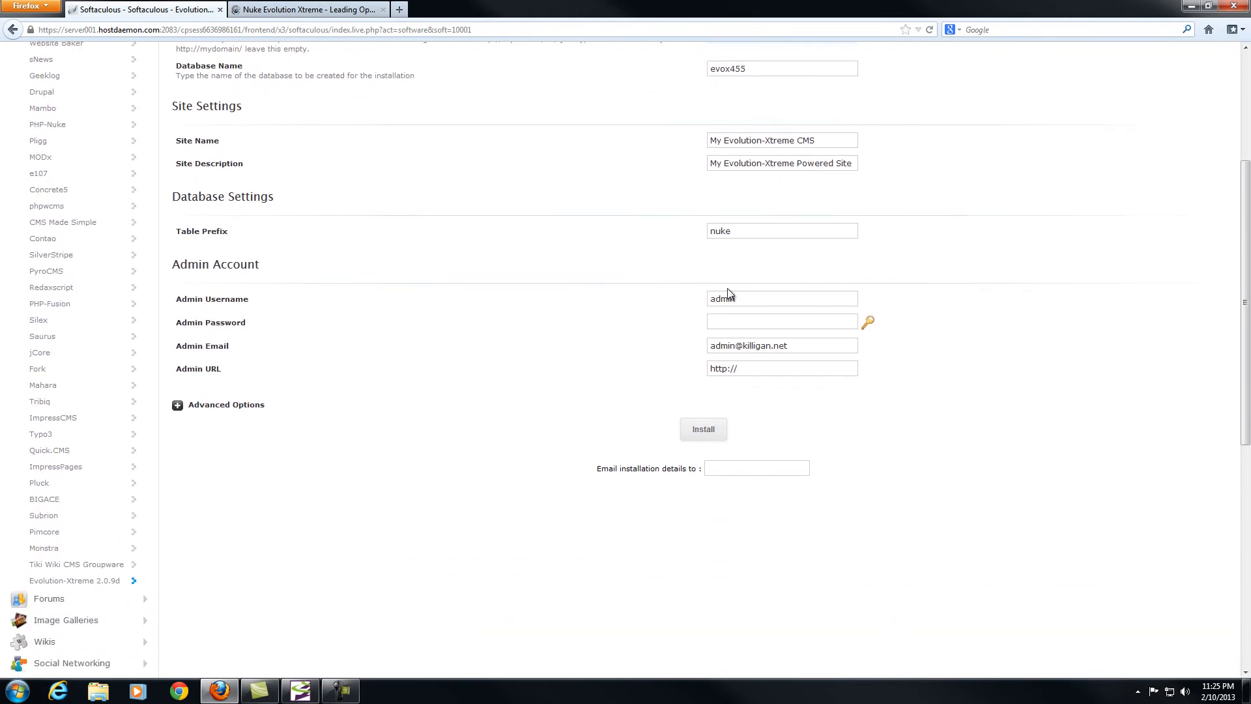
{"action": "left_click_drag", "start_coordinate": [744, 299], "coordinate": [661, 308]}
{"action": "type", "text": "killigan"}
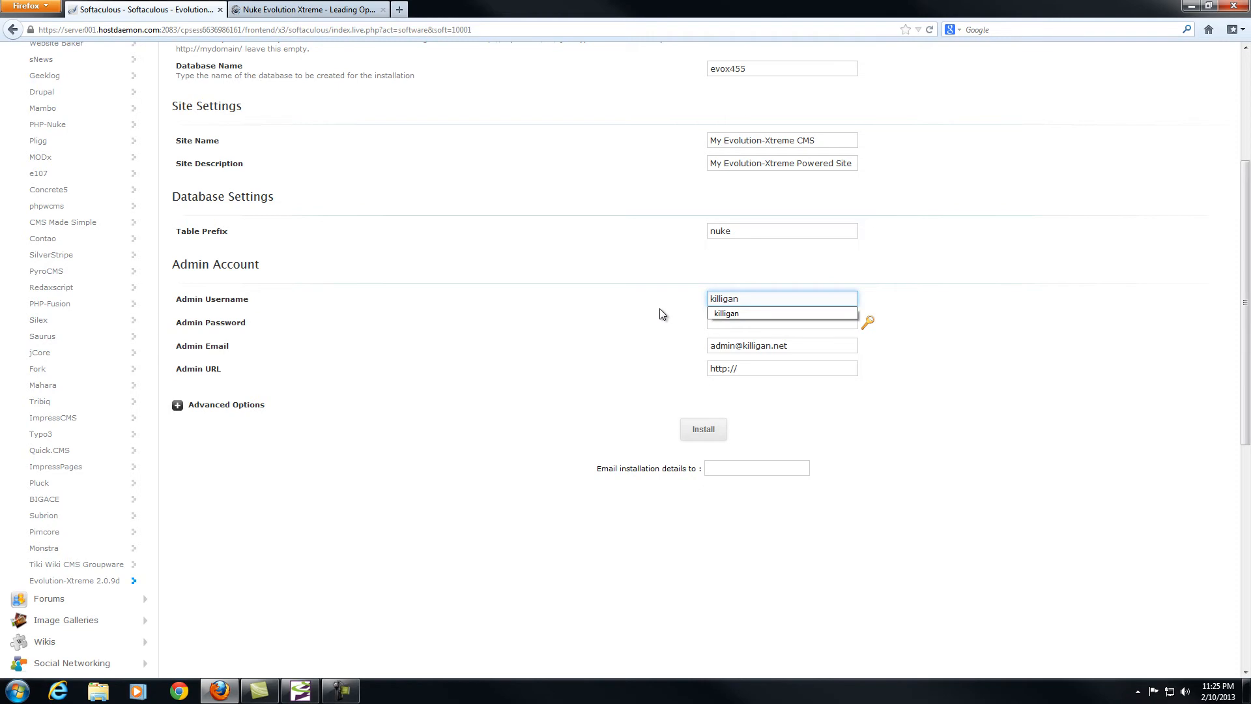
{"action": "key", "text": "Tab"}
{"action": "type", "text": "••••••"}
{"action": "key", "text": "Tab"}
{"action": "key", "text": "Tab"}
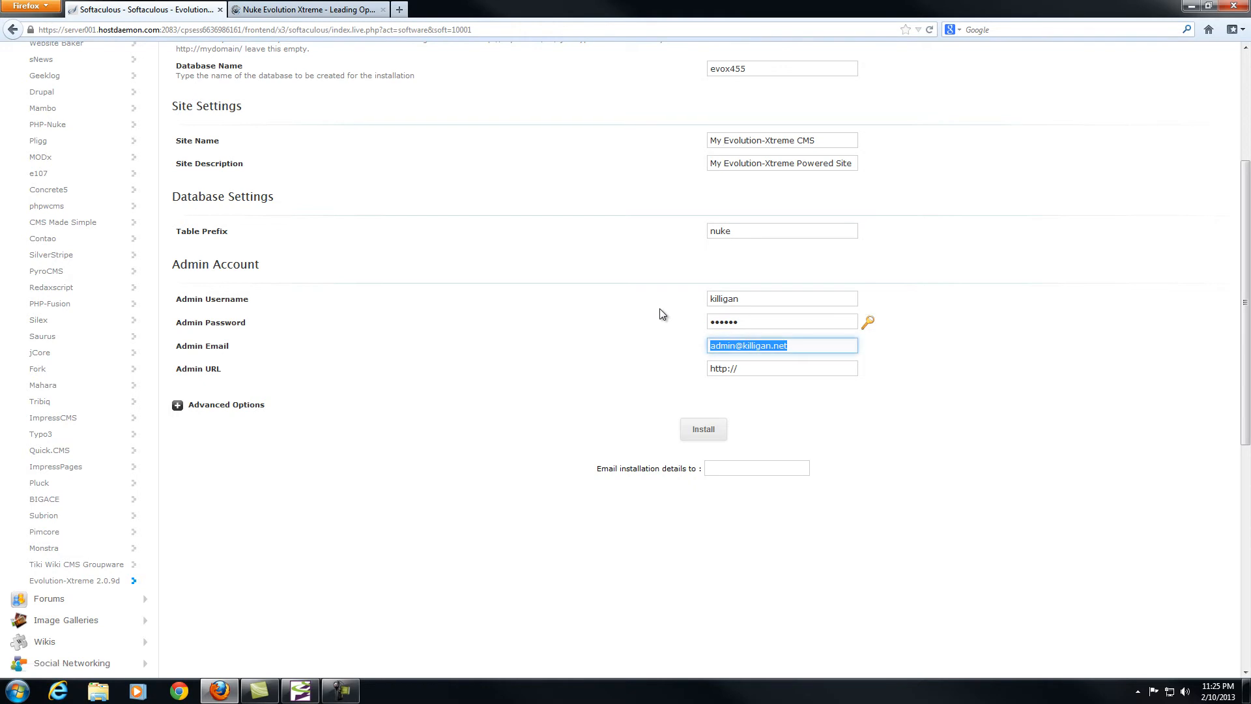
{"action": "key", "text": "Tab"}
{"action": "type", "text": "http://killigan"}
{"action": "left_click", "coordinate": [741, 467]}
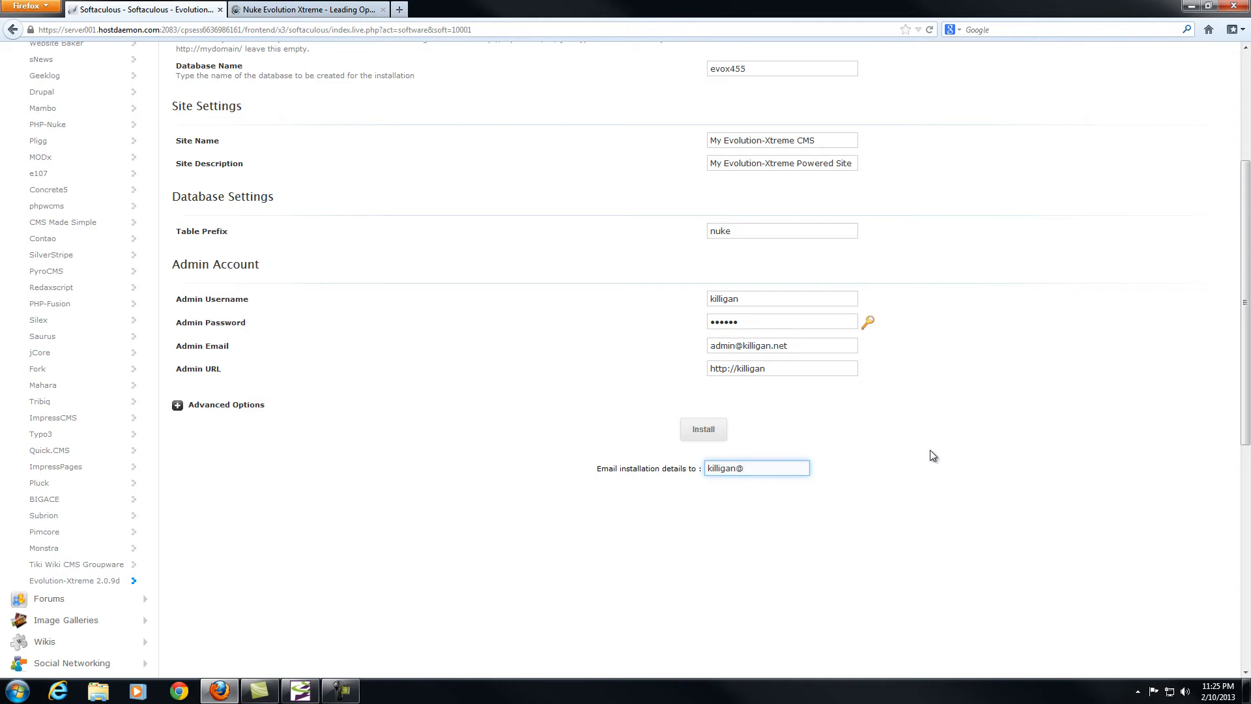
{"action": "left_click", "coordinate": [717, 433]}
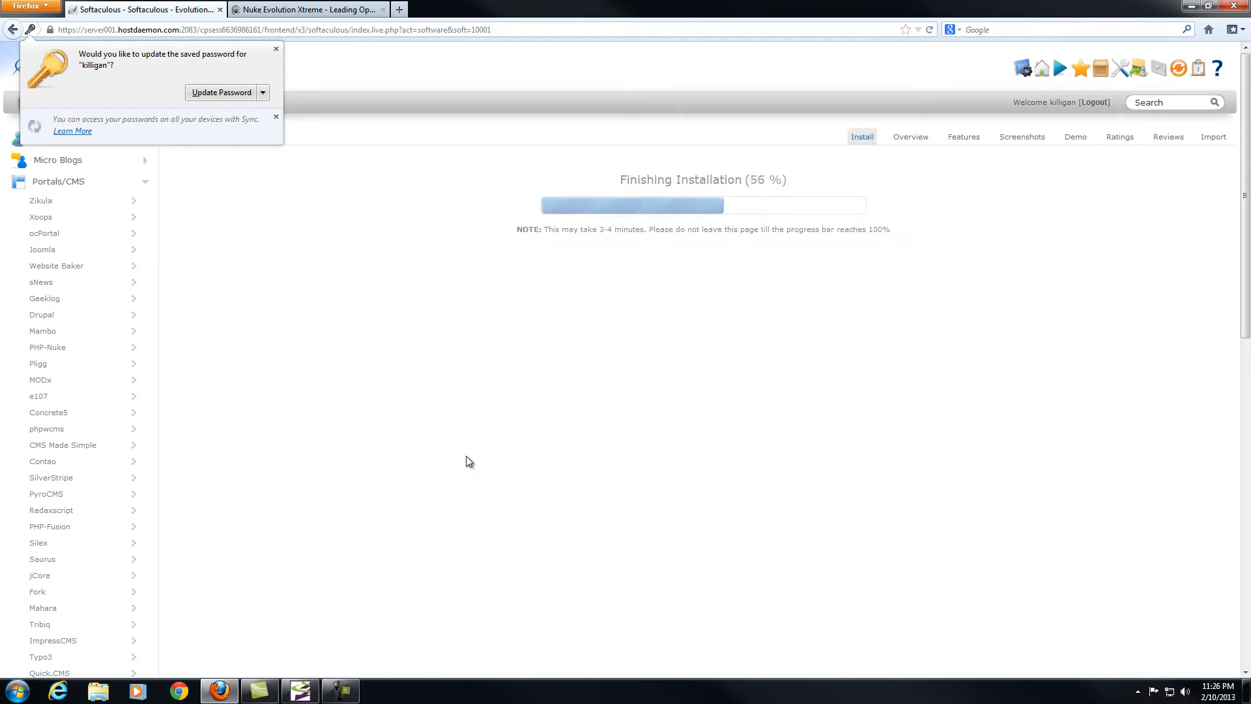
{"action": "left_click", "coordinate": [277, 48]}
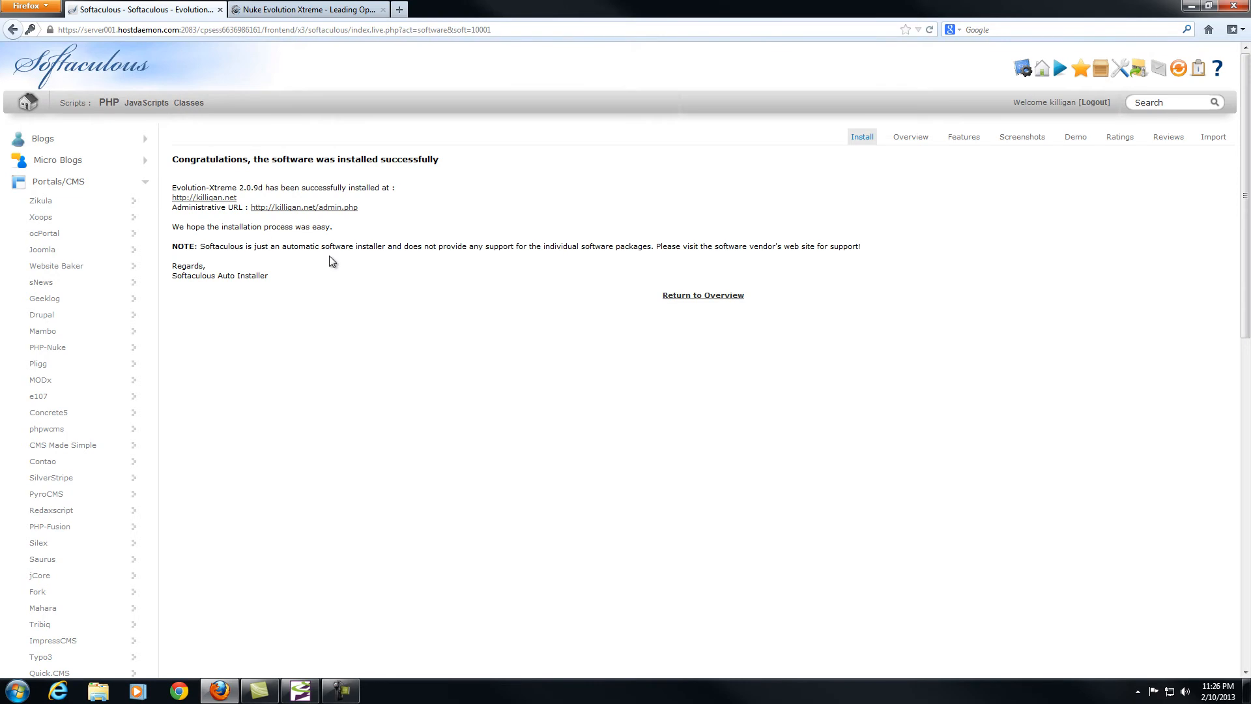
{"action": "left_click", "coordinate": [225, 198]}
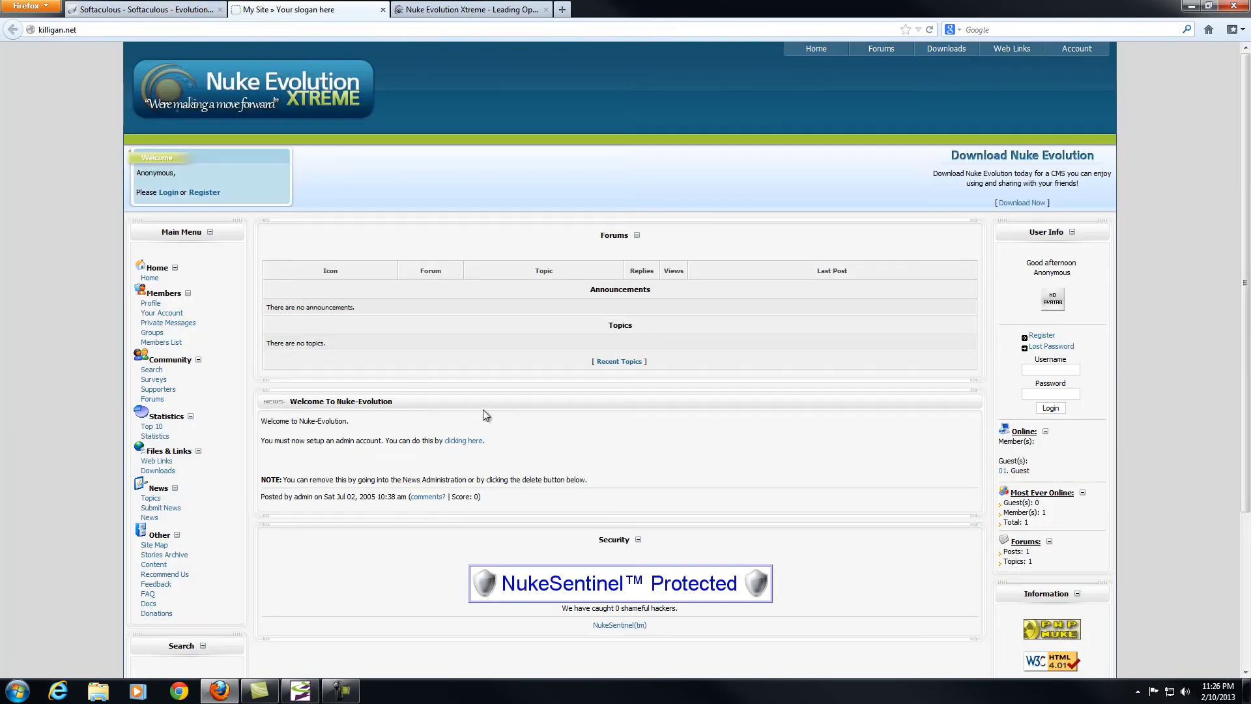
Scroll through the new killigan.net home page and its Welcome To Nuke-Evolution post.
{"action": "scroll", "coordinate": [483, 410], "scroll_direction": "down", "scroll_amount": 3}
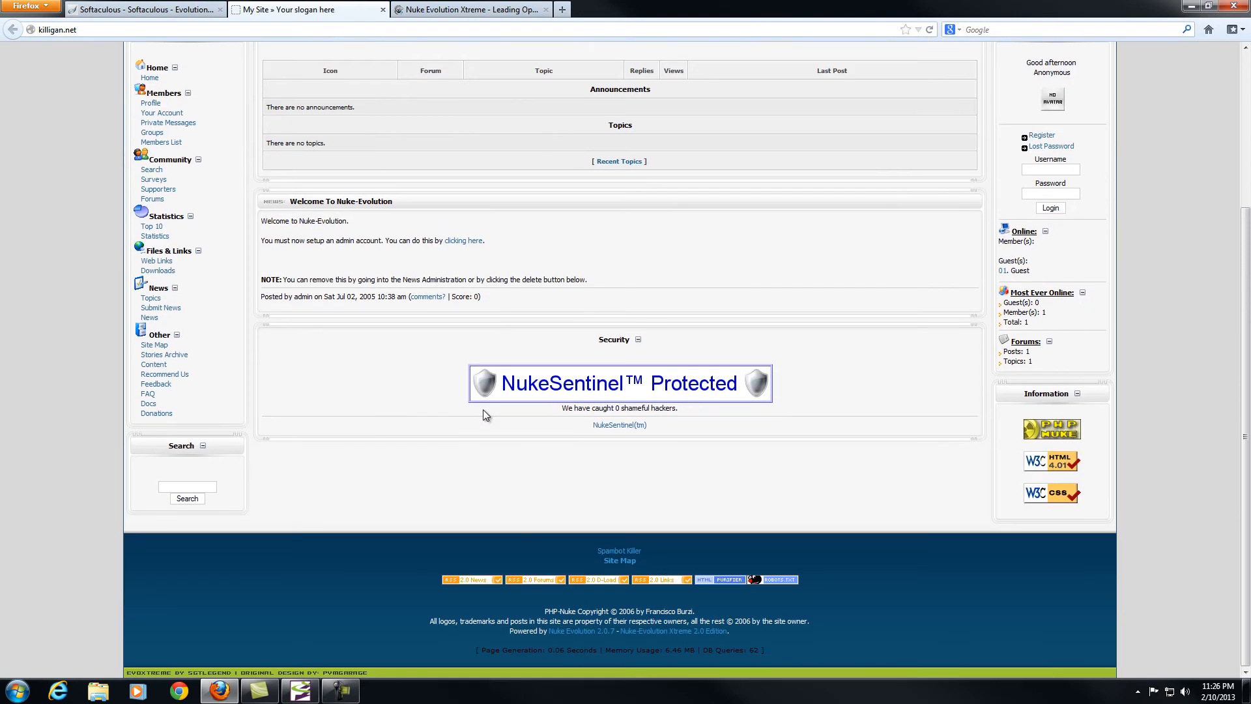
{"action": "scroll", "coordinate": [483, 409], "scroll_direction": "up", "scroll_amount": 3}
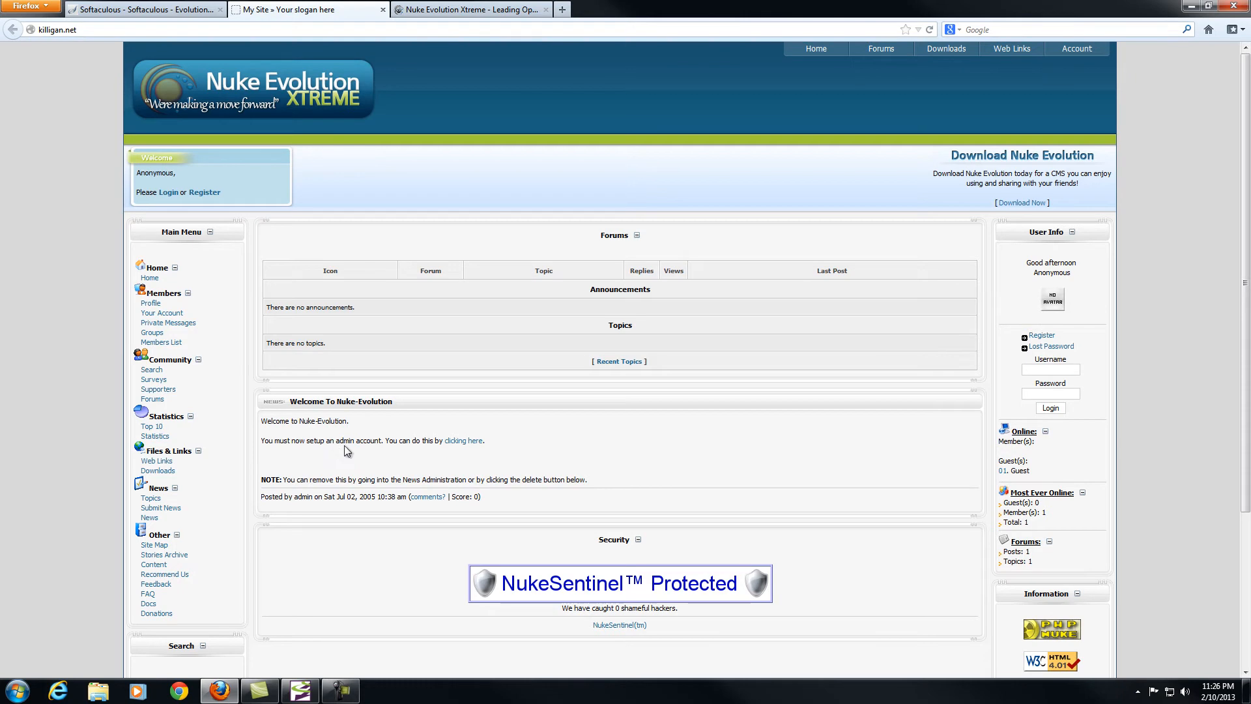
Log in to the site administration with the admin ID and password.
{"action": "left_click", "coordinate": [464, 442]}
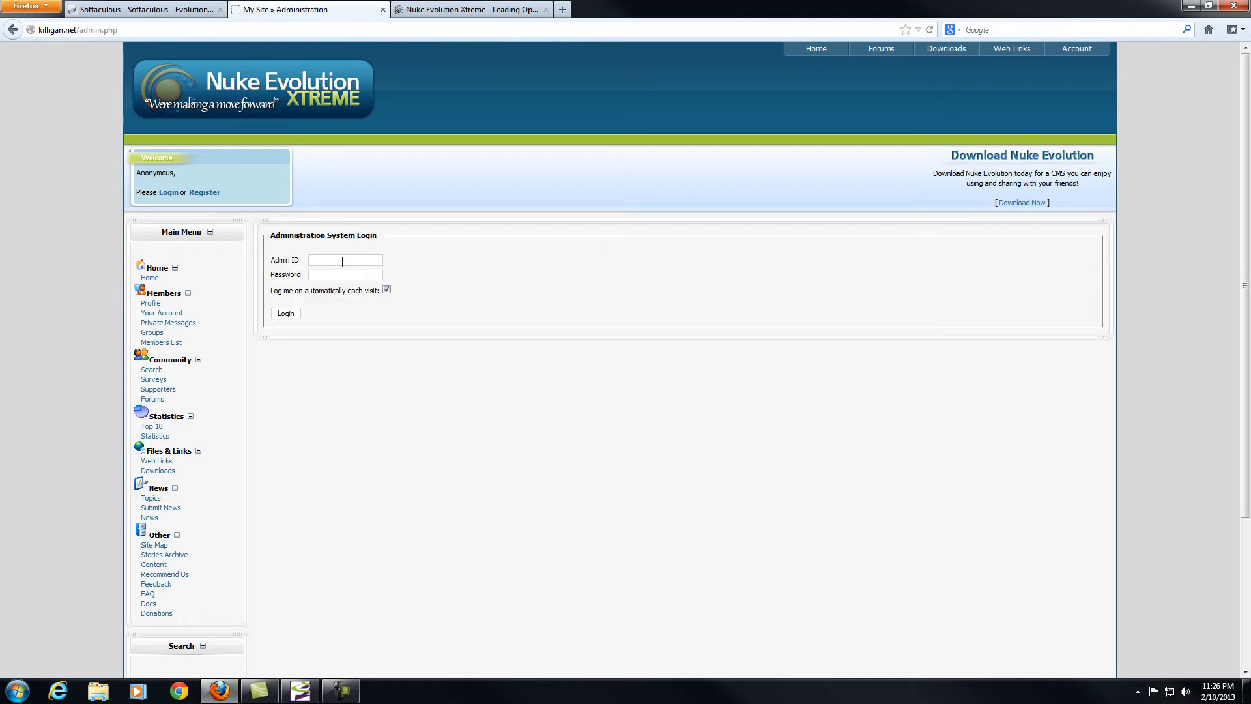
{"action": "type", "text": "killiga******"}
{"action": "key", "text": "Return"}
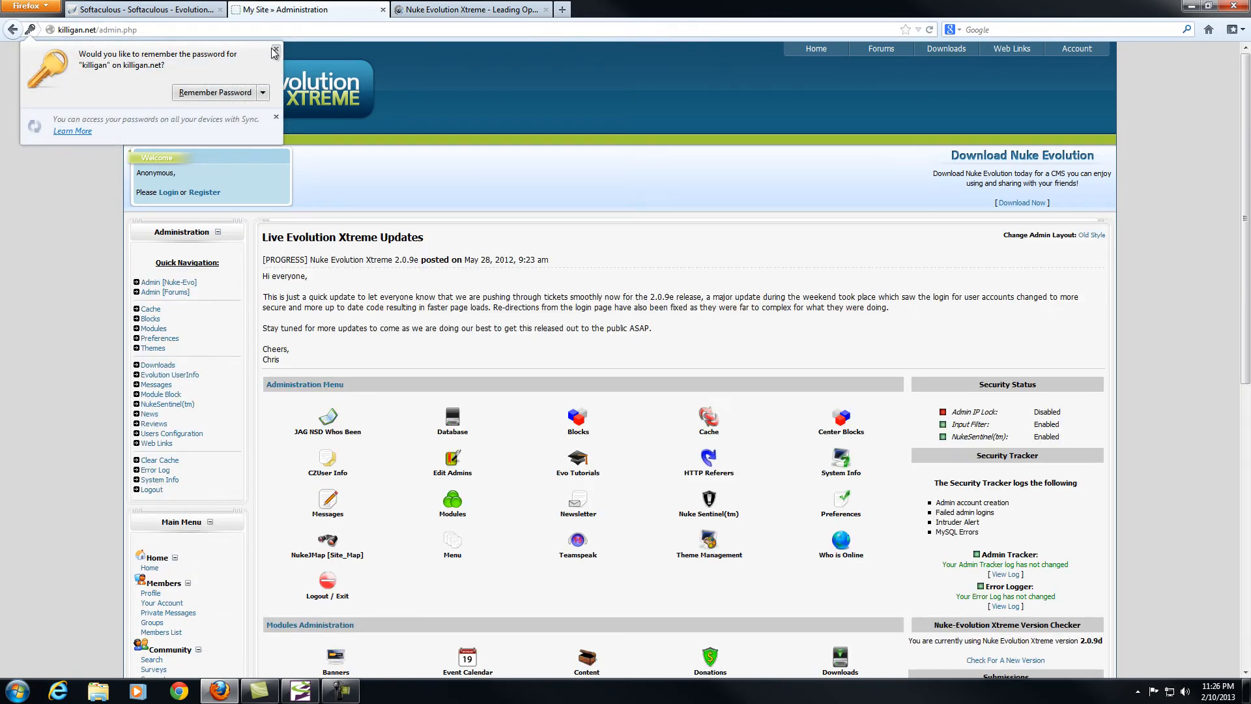
Open Your Account under Modules Administration to reach User's Administration.
{"action": "scroll", "coordinate": [541, 378], "scroll_direction": "down", "scroll_amount": 5}
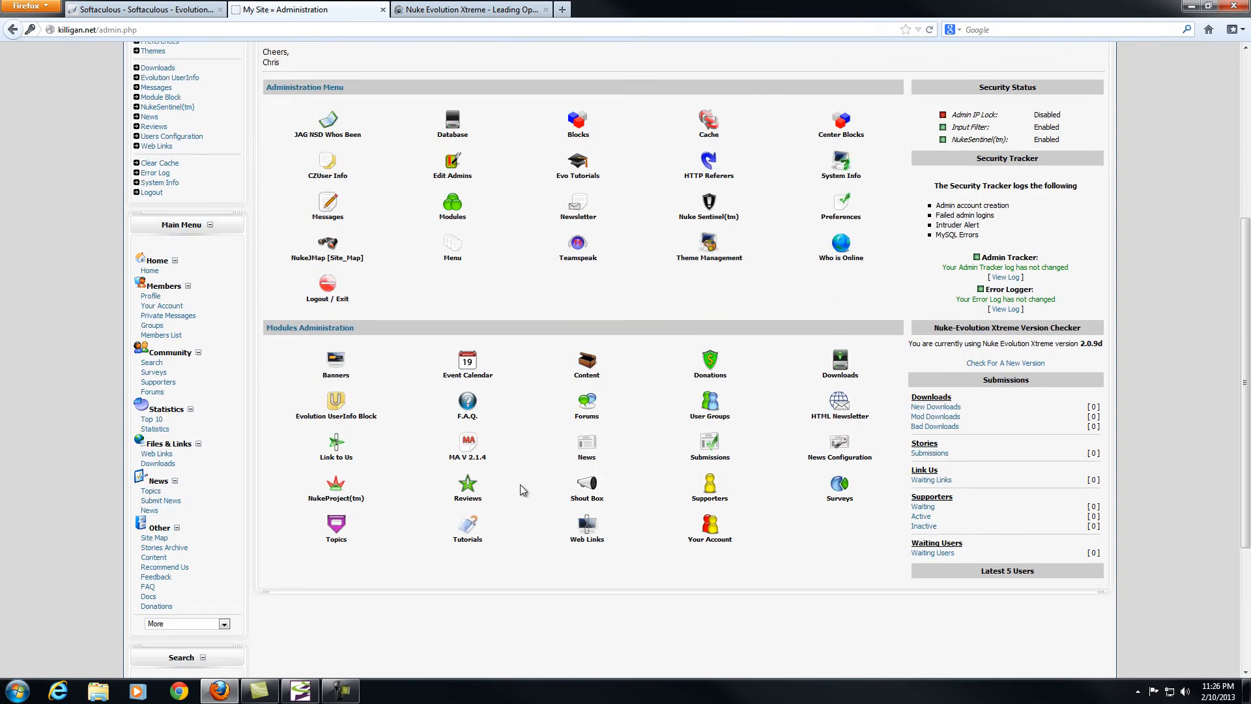
{"action": "scroll", "coordinate": [521, 472], "scroll_direction": "up", "scroll_amount": 4}
{"action": "scroll", "coordinate": [522, 486], "scroll_direction": "down", "scroll_amount": 4}
{"action": "left_click", "coordinate": [711, 525]}
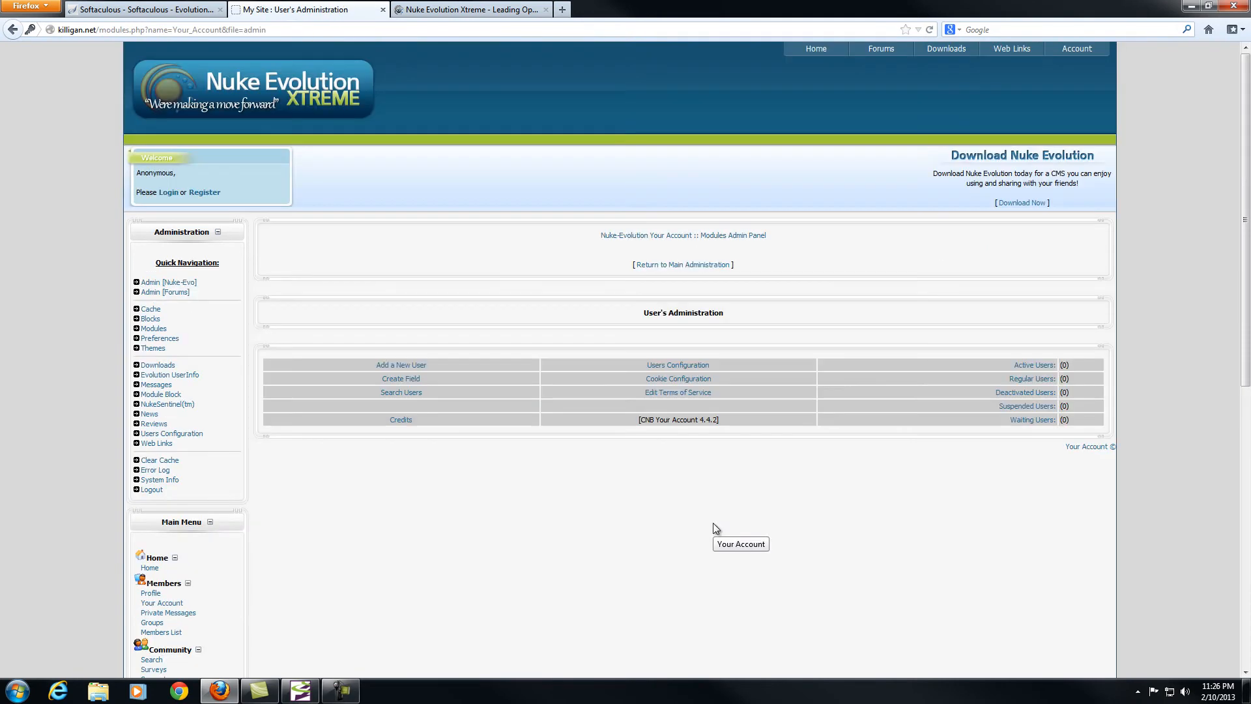
In Add a New User, fill in the nickname, real name and both e-mail fields.
{"action": "left_click", "coordinate": [399, 365]}
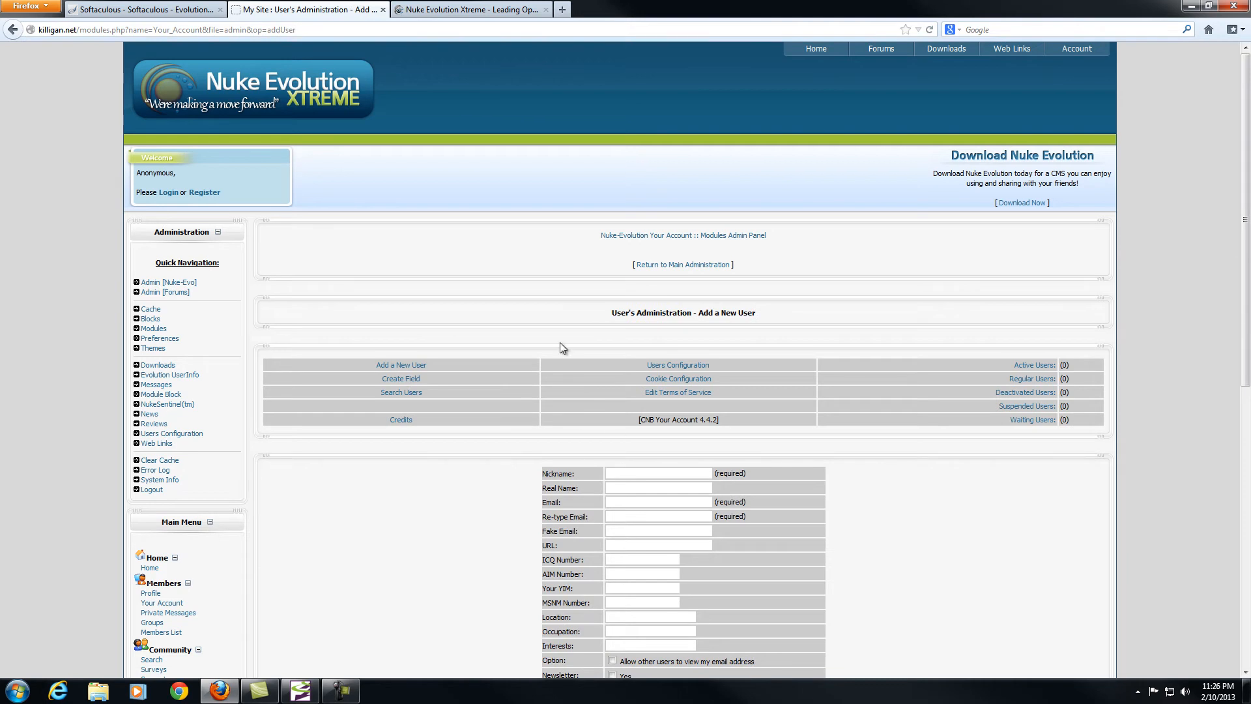
{"action": "type", "text": "killigan"}
{"action": "key", "text": "Tab"}
{"action": "type", "text": "killigan"}
{"action": "key", "text": "Tab"}
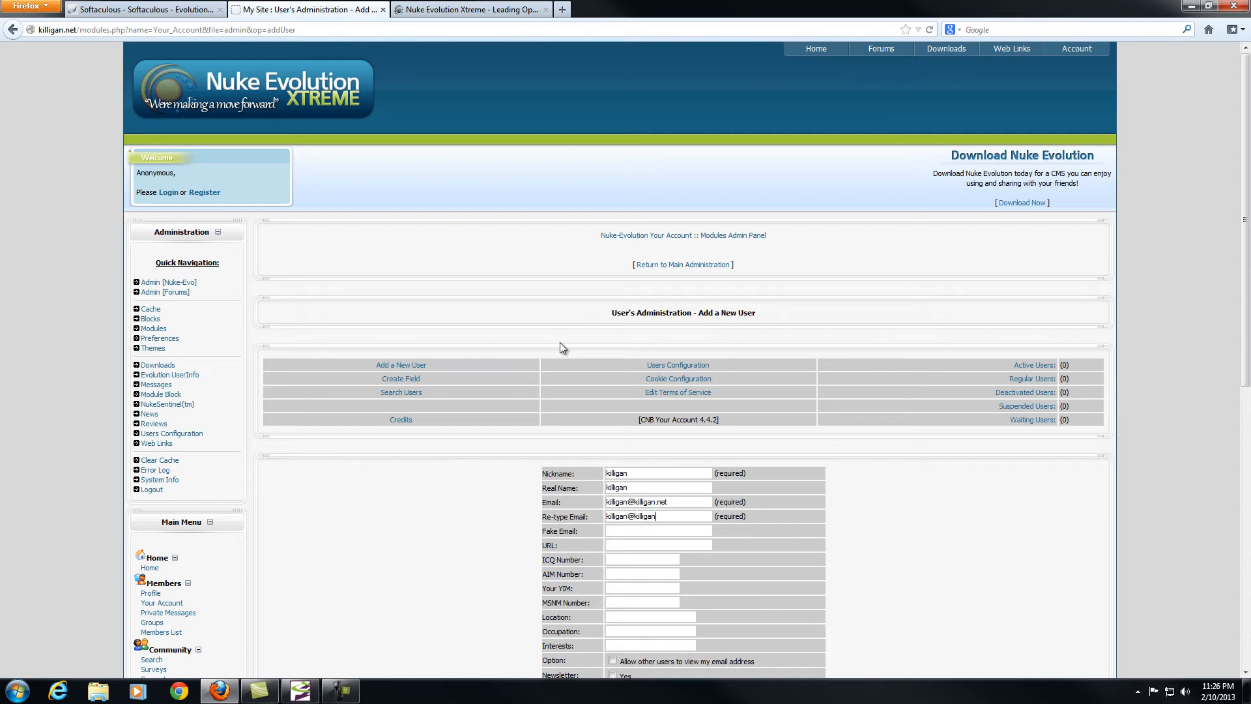
Enter and confirm the new user's password, then add the user.
{"action": "scroll", "coordinate": [568, 380], "scroll_direction": "down", "scroll_amount": 1}
{"action": "scroll", "coordinate": [568, 384], "scroll_direction": "down", "scroll_amount": 3}
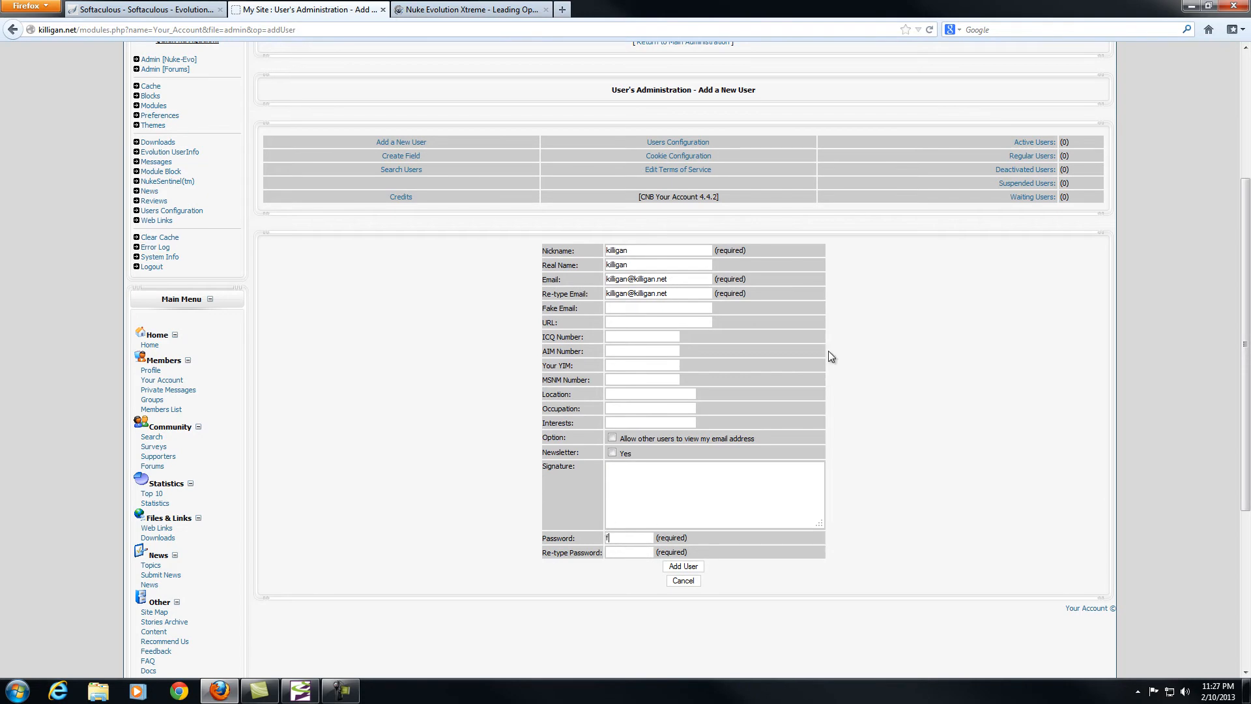
{"action": "type", "text": "password"}
{"action": "key", "text": "Tab"}
{"action": "type", "text": "password"}
{"action": "left_click", "coordinate": [688, 567]}
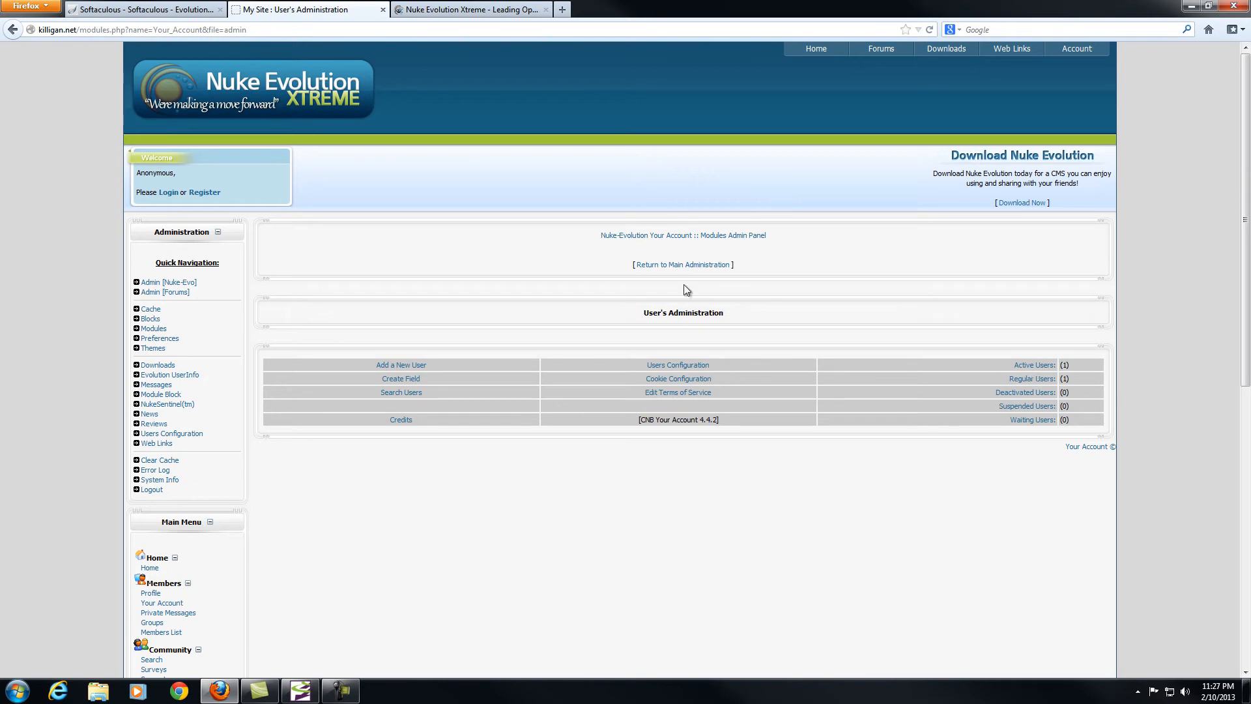
Log in through the home page's Login link with the new user's nickname and password.
{"action": "left_click", "coordinate": [816, 50]}
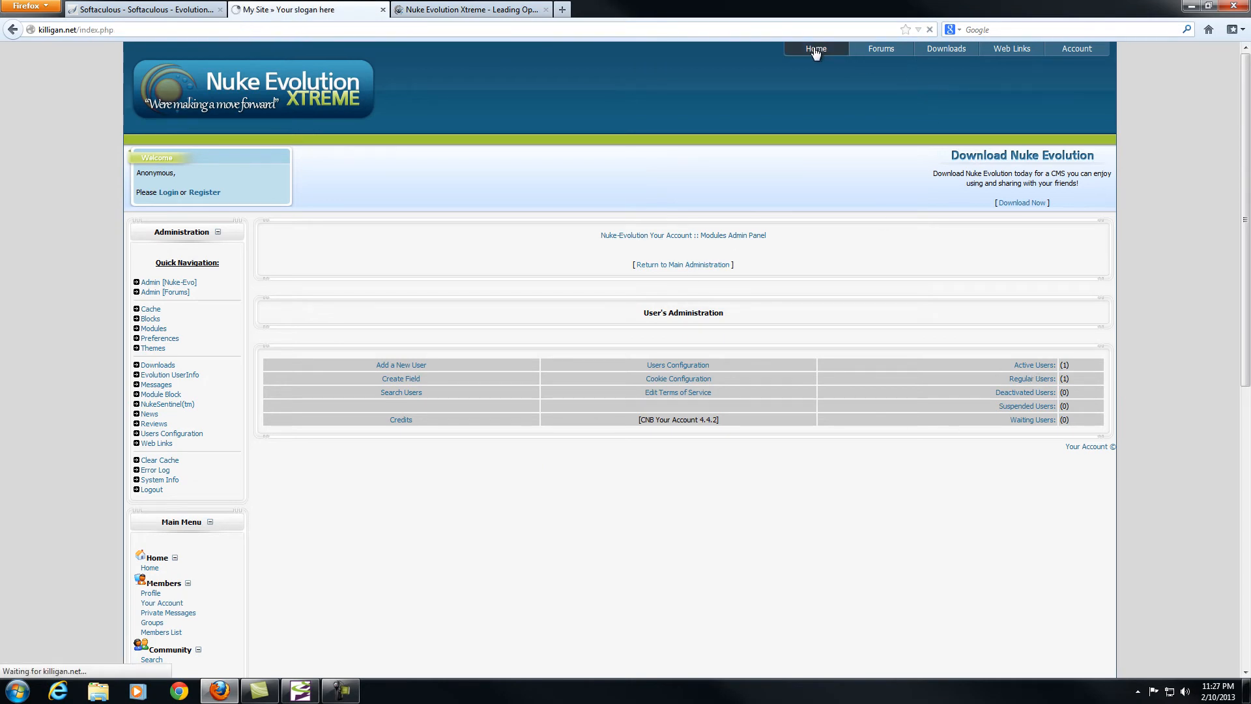
{"action": "left_click", "coordinate": [169, 192]}
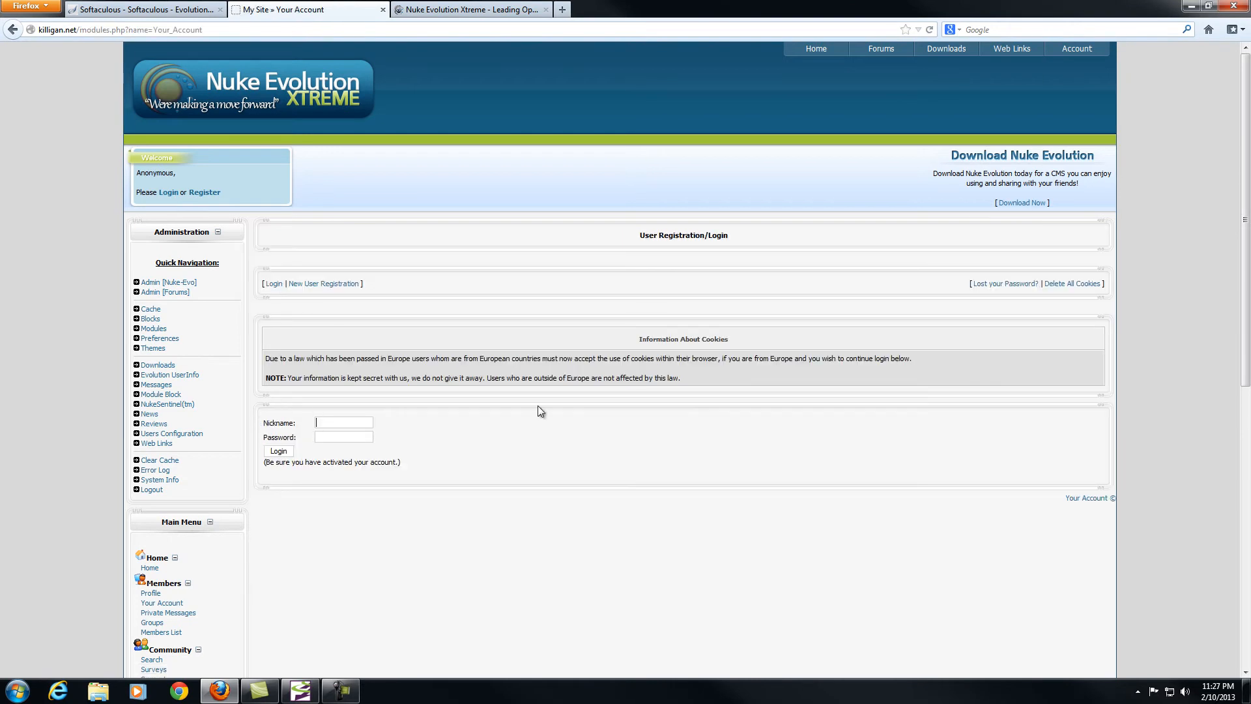
{"action": "type", "text": "killigan"}
{"action": "key", "text": "Tab"}
{"action": "type", "text": "********"}
{"action": "key", "text": "Return"}
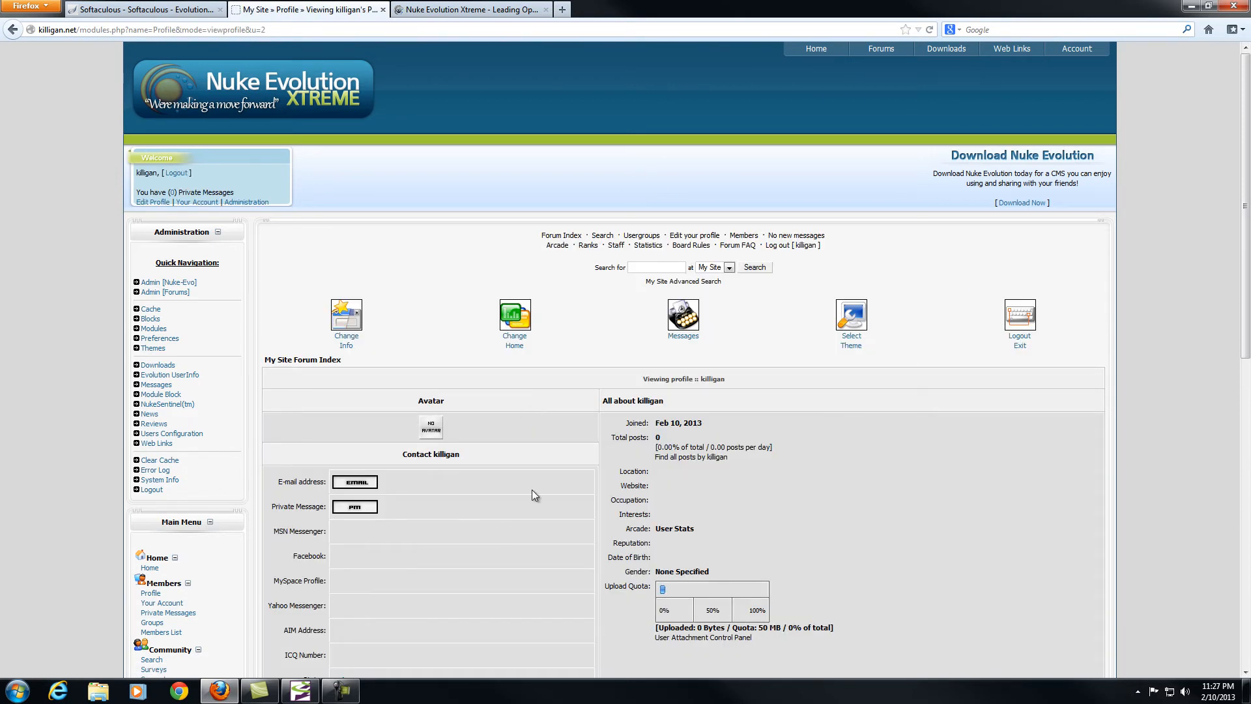
Open the Forums index and scroll through its recent topics and forum list.
{"action": "left_click", "coordinate": [558, 236]}
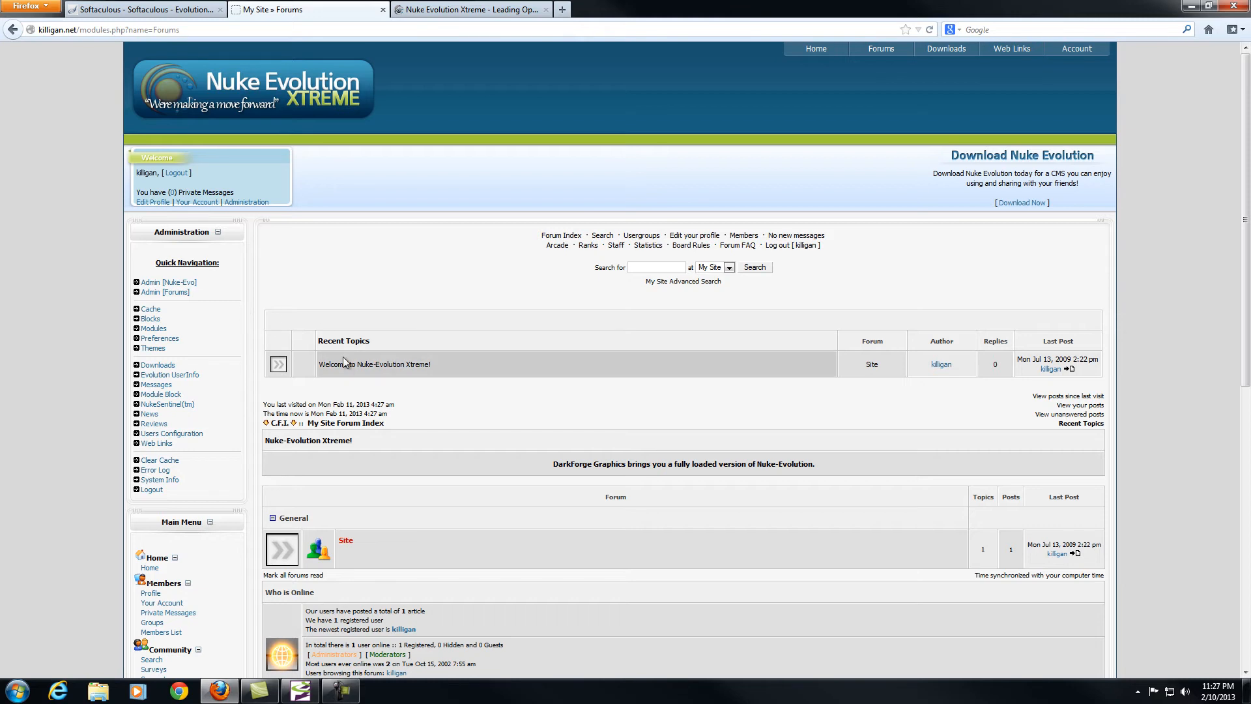
{"action": "scroll", "coordinate": [345, 365], "scroll_direction": "down", "scroll_amount": 10}
{"action": "scroll", "coordinate": [357, 389], "scroll_direction": "up", "scroll_amount": 10}
{"action": "scroll", "coordinate": [357, 388], "scroll_direction": "down", "scroll_amount": 2}
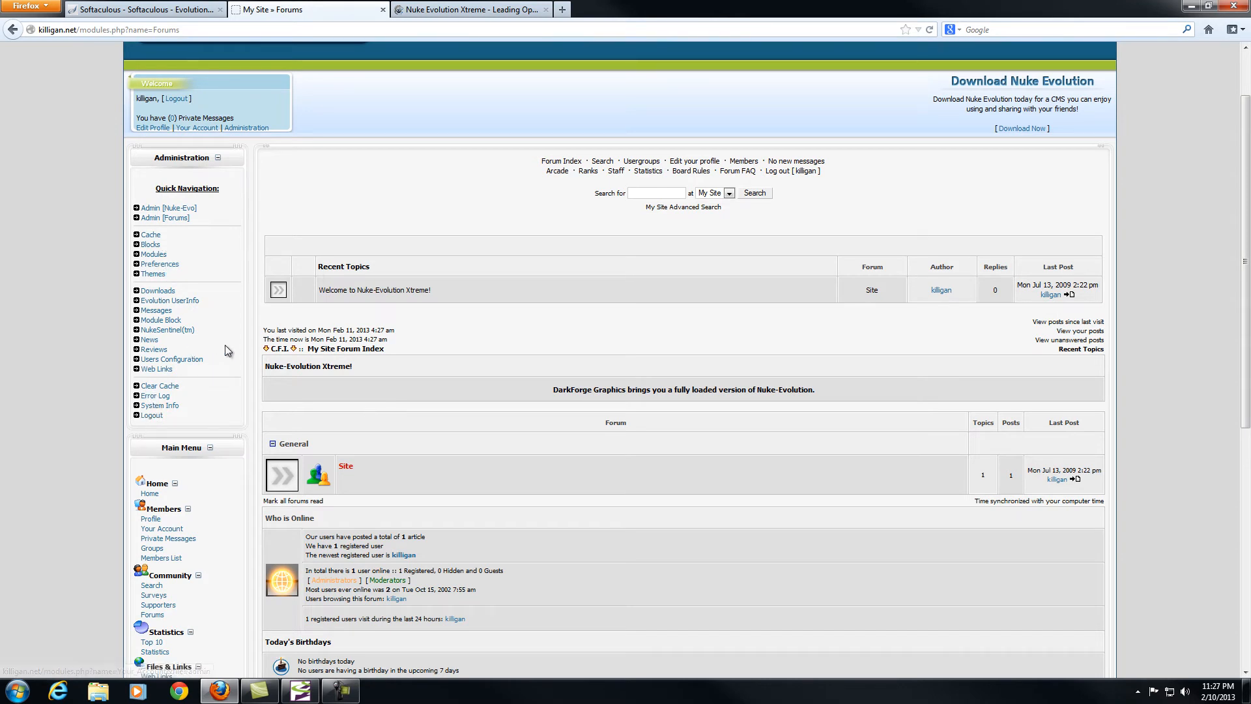
{"action": "scroll", "coordinate": [273, 417], "scroll_direction": "up", "scroll_amount": 2}
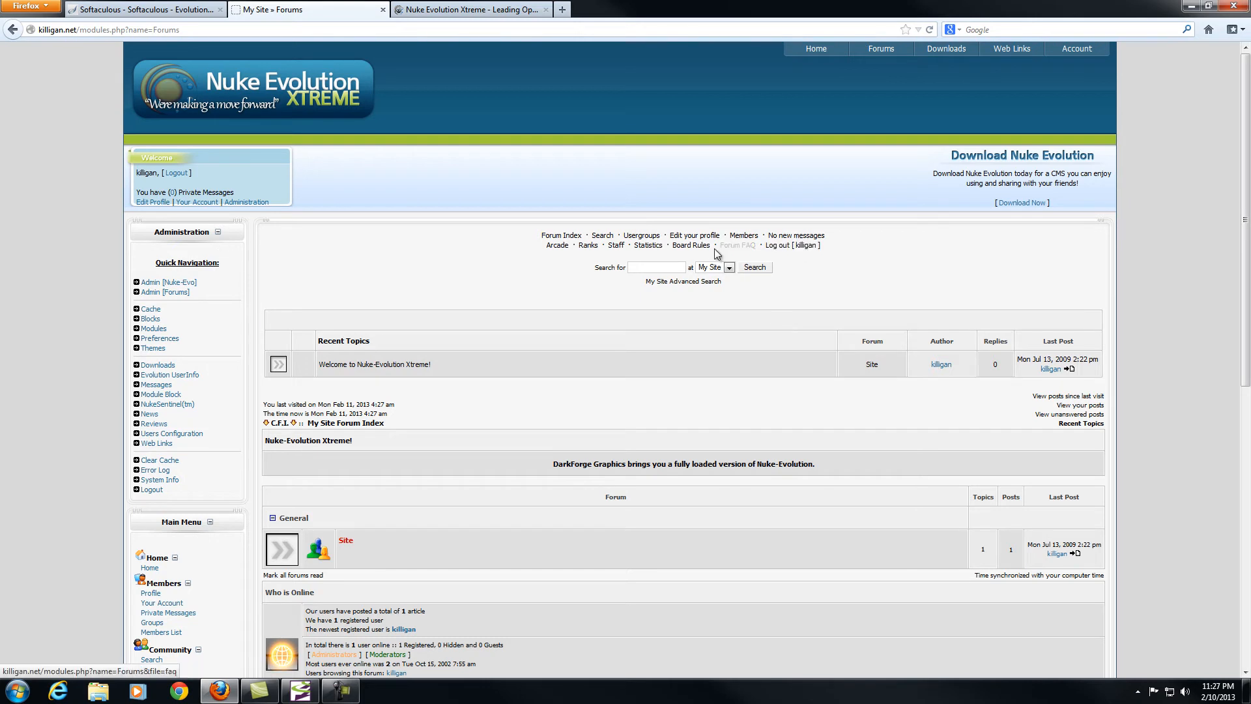
{"action": "scroll", "coordinate": [490, 317], "scroll_direction": "down", "scroll_amount": 12}
{"action": "scroll", "coordinate": [490, 317], "scroll_direction": "up", "scroll_amount": 12}
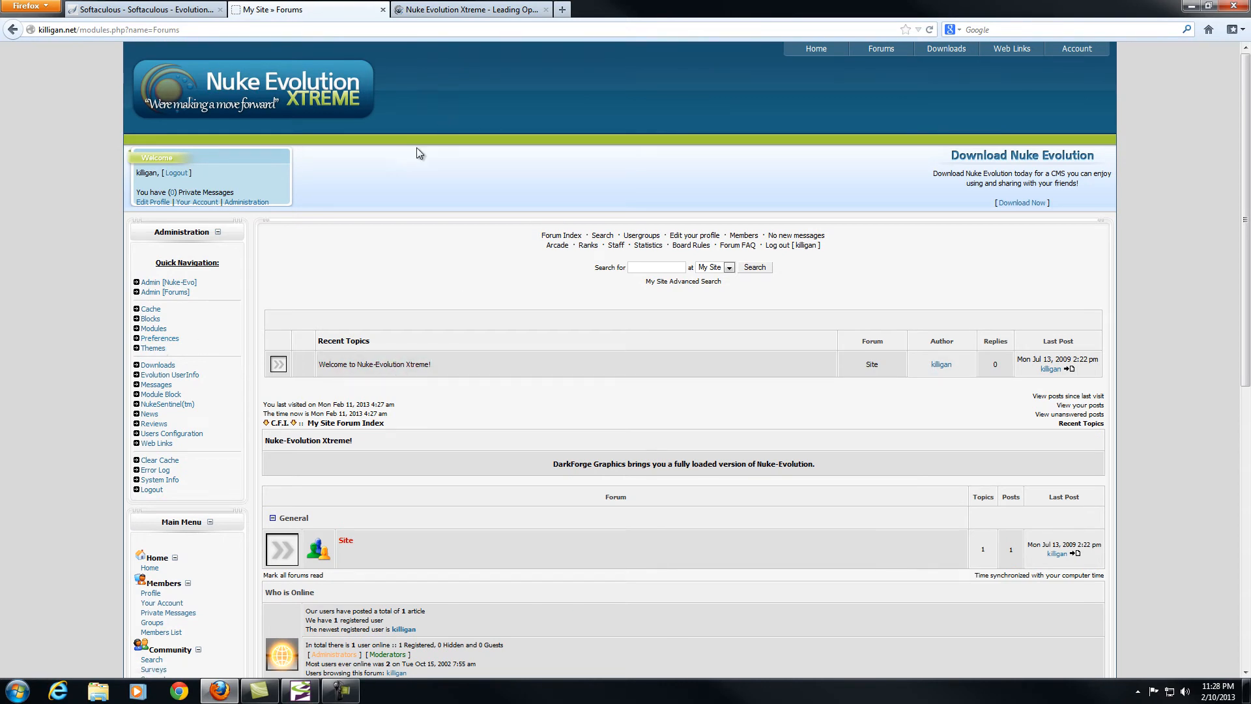
Close the My Site » Forums tab and show Softaculous's All Installations list with Evolution-Xtreme 2.0.9d.
{"action": "left_click", "coordinate": [383, 9]}
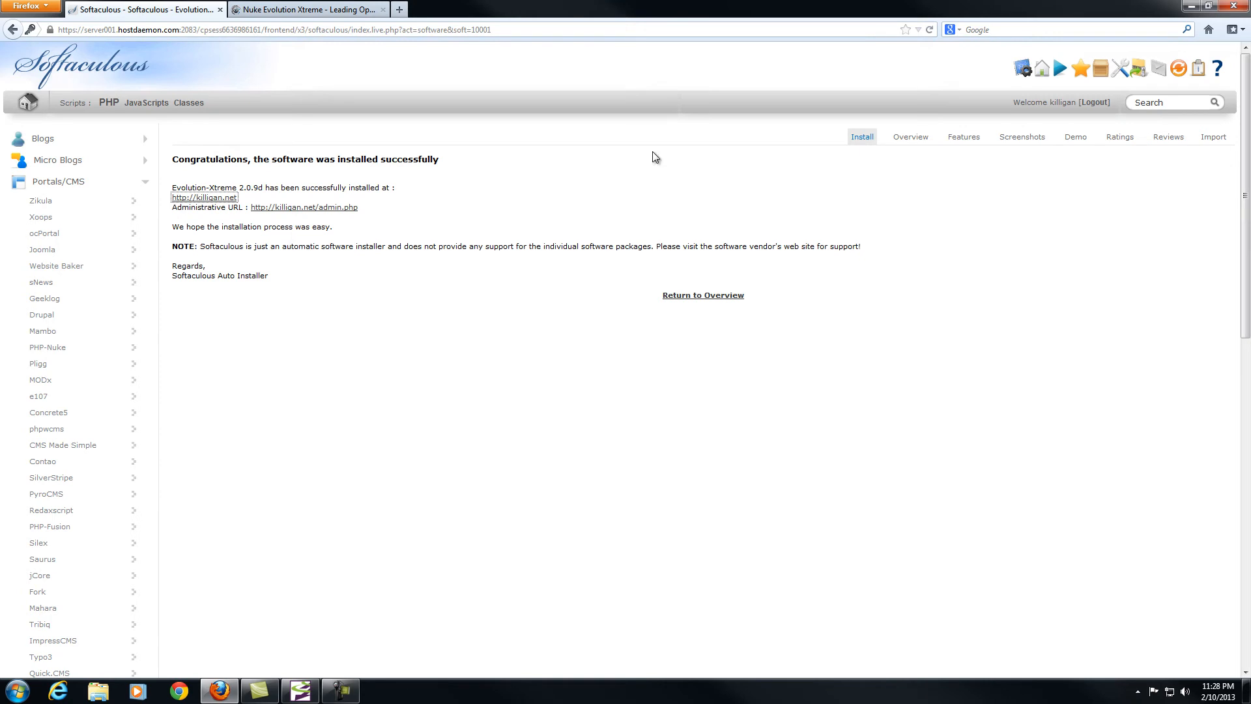
{"action": "left_click", "coordinate": [1093, 68]}
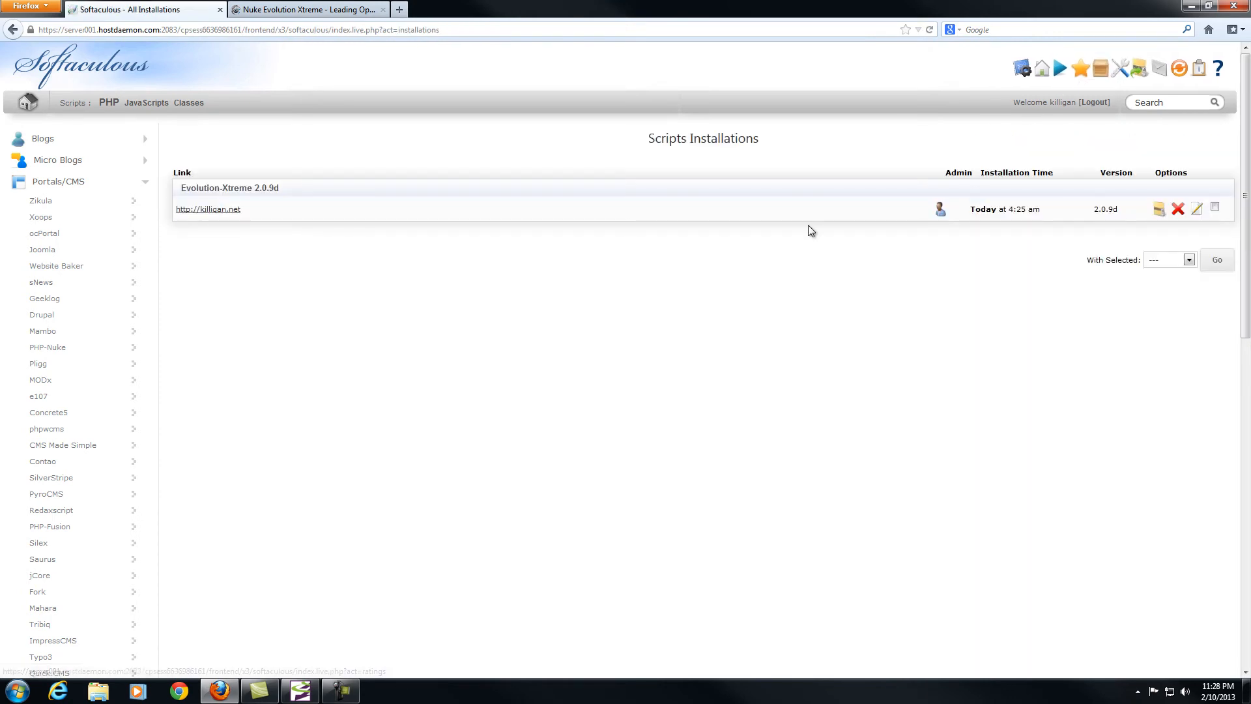
Remove the Evolution-Xtreme installation on killigan.net with its folder, database and database user.
{"action": "left_click", "coordinate": [1178, 210]}
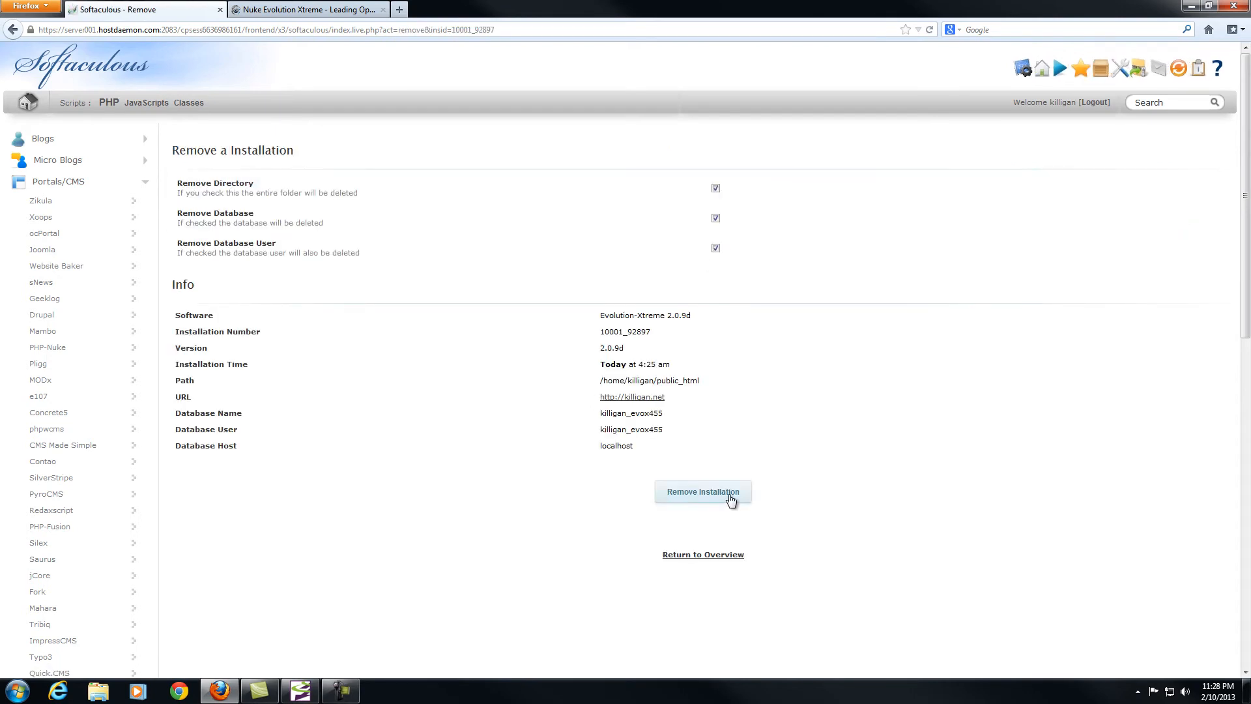
{"action": "left_click", "coordinate": [733, 501]}
{"action": "left_click", "coordinate": [650, 299]}
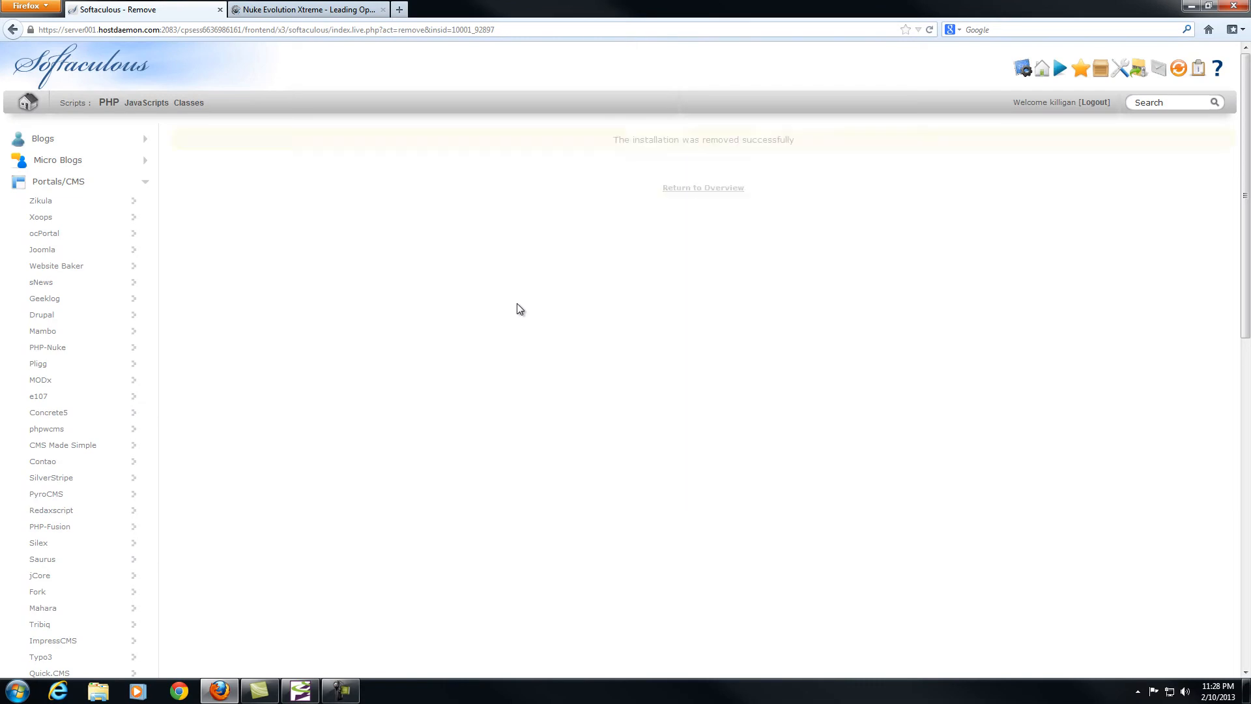
{"action": "left_click", "coordinate": [688, 188]}
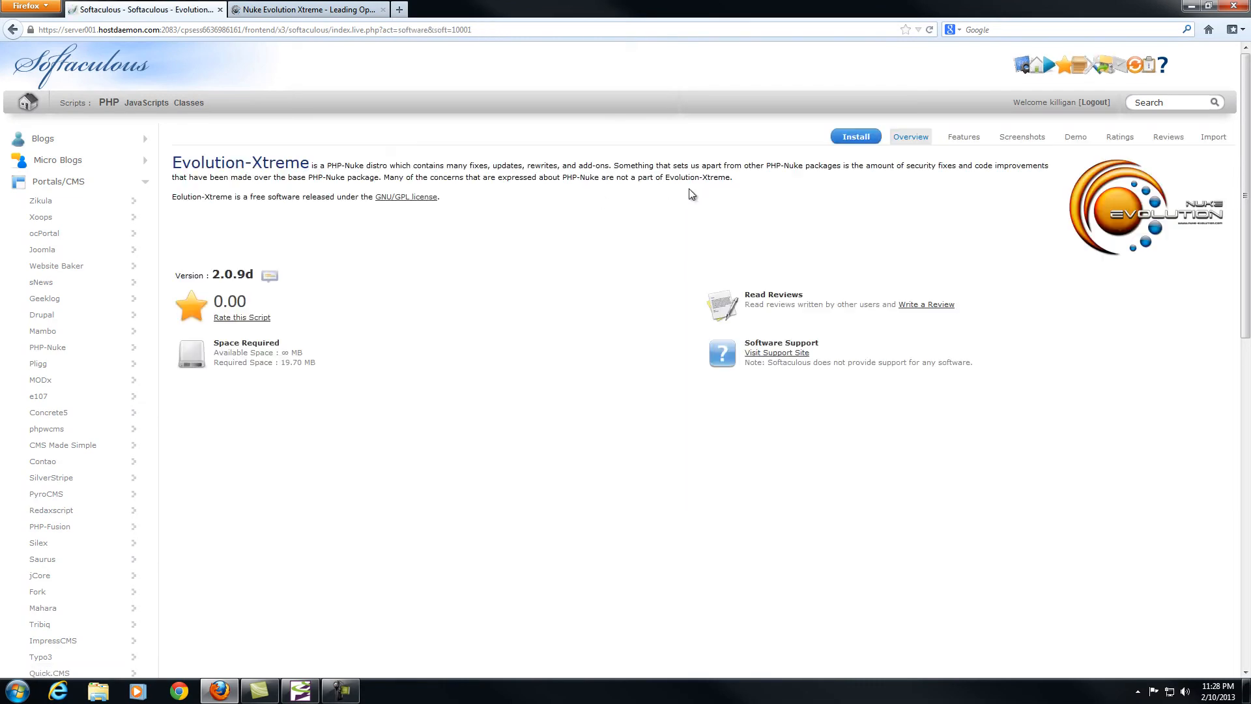
{"action": "left_click", "coordinate": [1019, 67]}
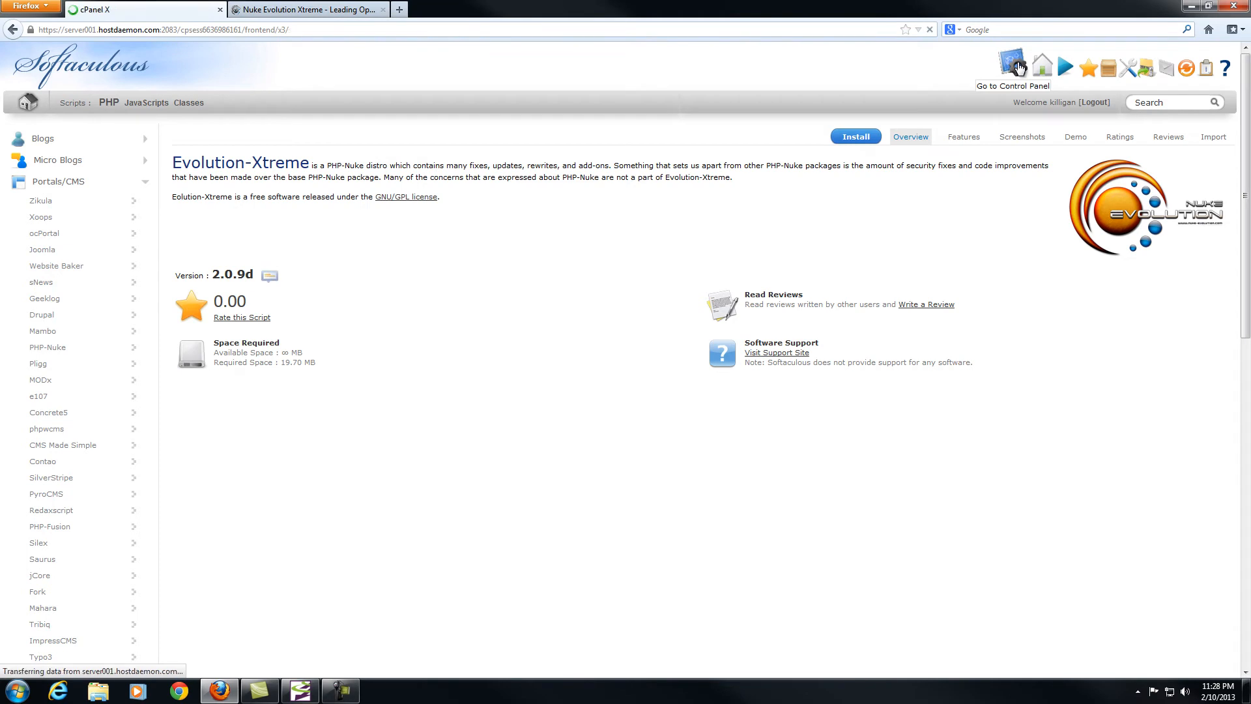
Delete sitemap.xml from public_html in File Manager, with hidden files shown, leaving only .htaccess.
{"action": "left_click", "coordinate": [648, 380]}
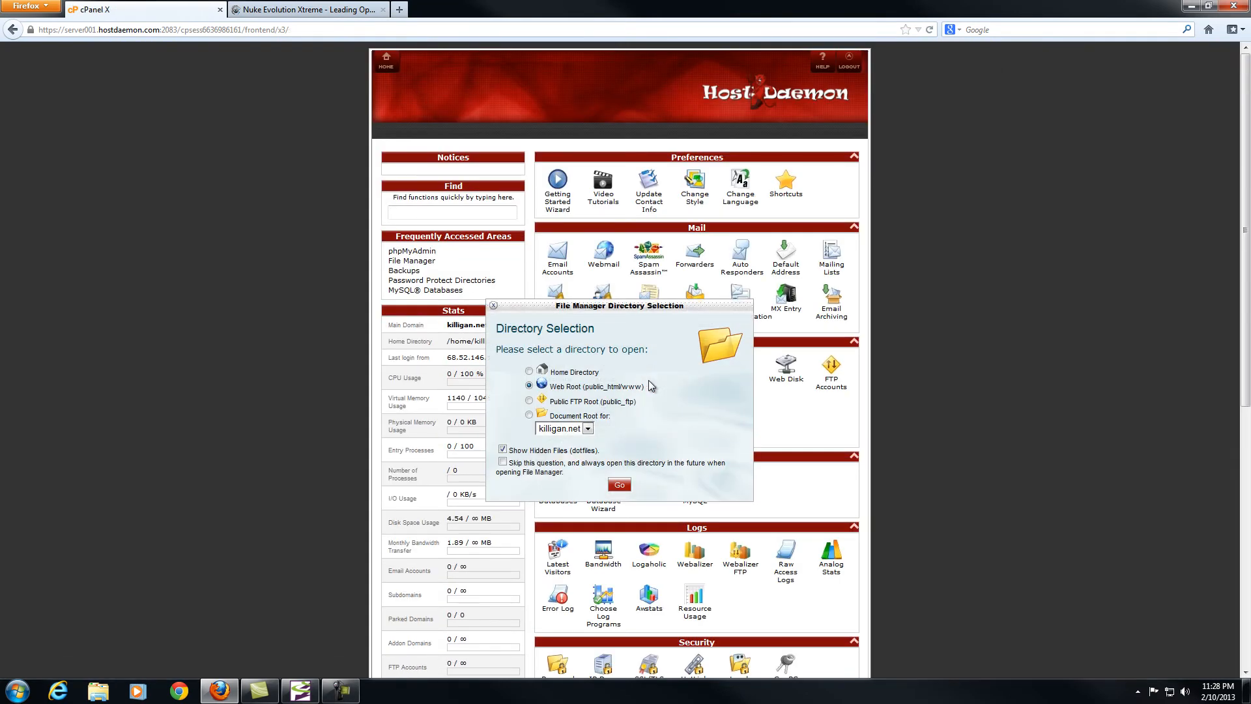
{"action": "left_click", "coordinate": [619, 485]}
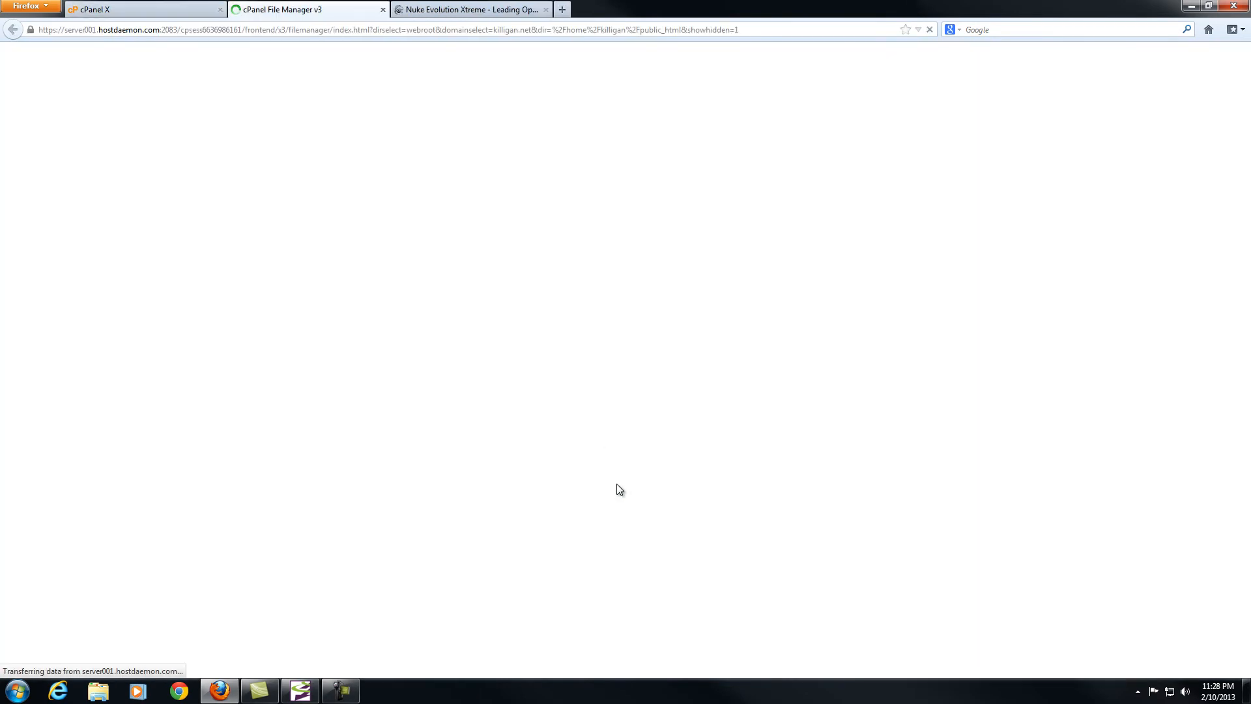
{"action": "left_click", "coordinate": [282, 175]}
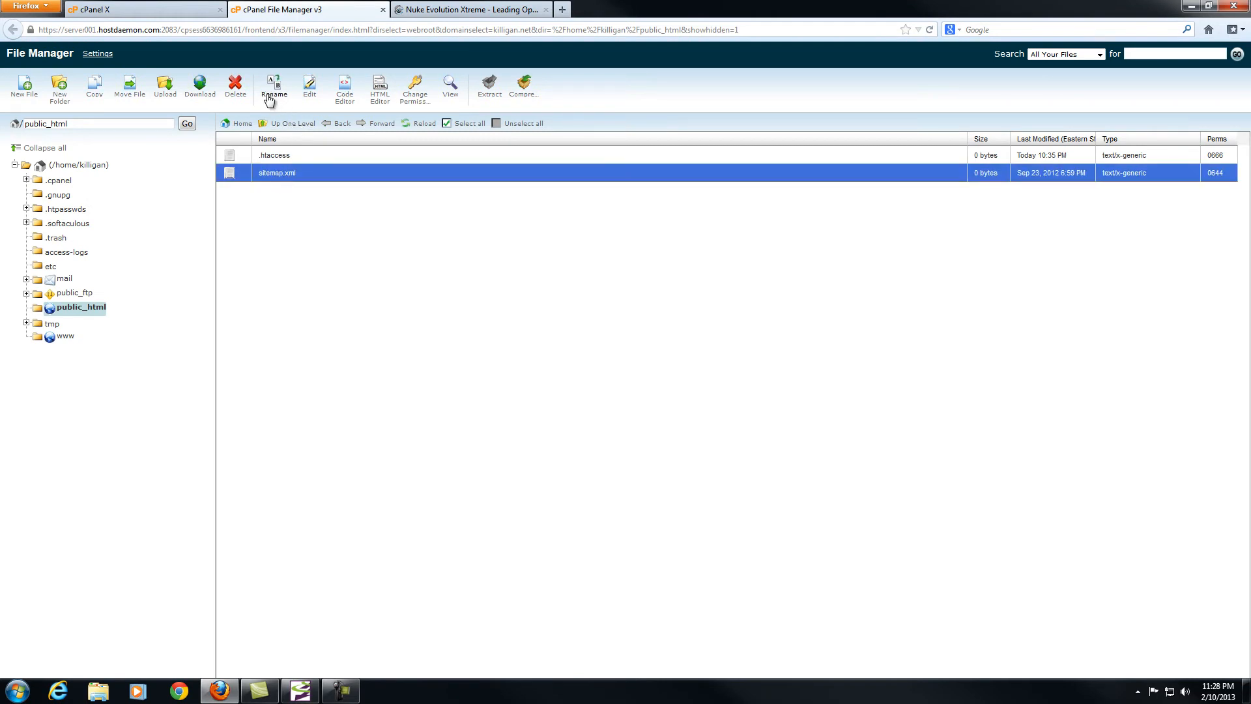
{"action": "left_click", "coordinate": [235, 84]}
{"action": "left_click", "coordinate": [697, 399]}
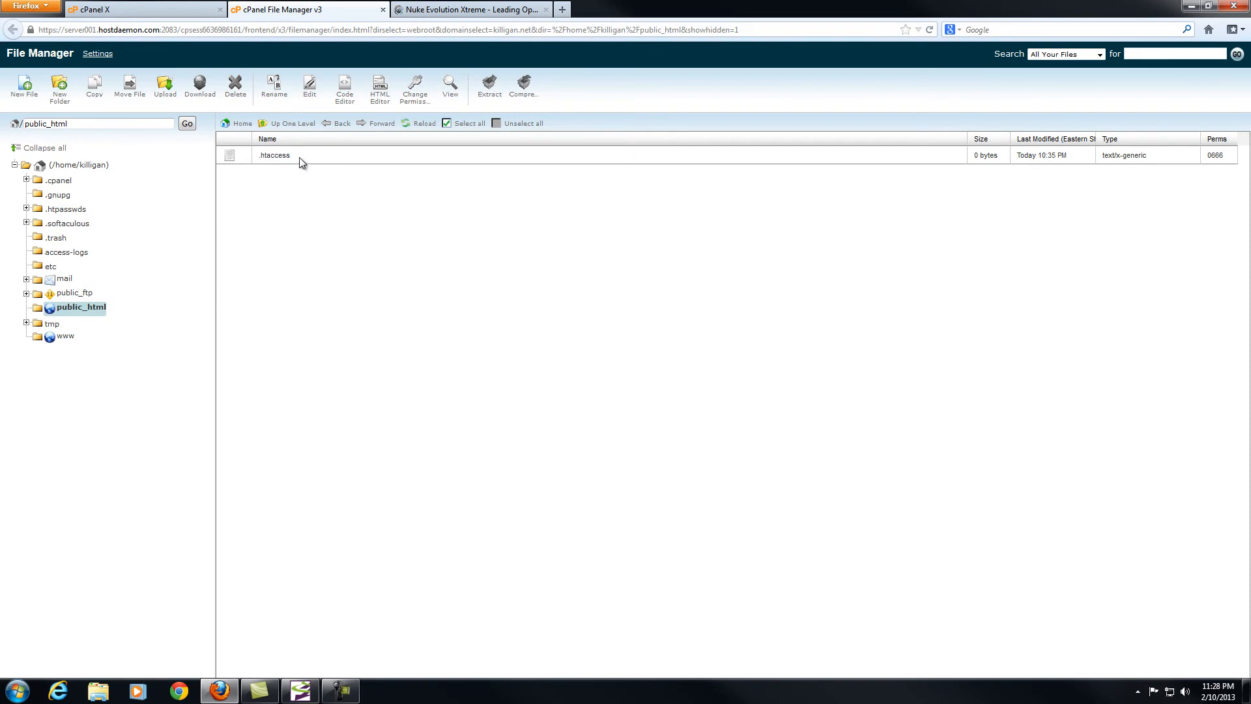
{"action": "left_click", "coordinate": [293, 123]}
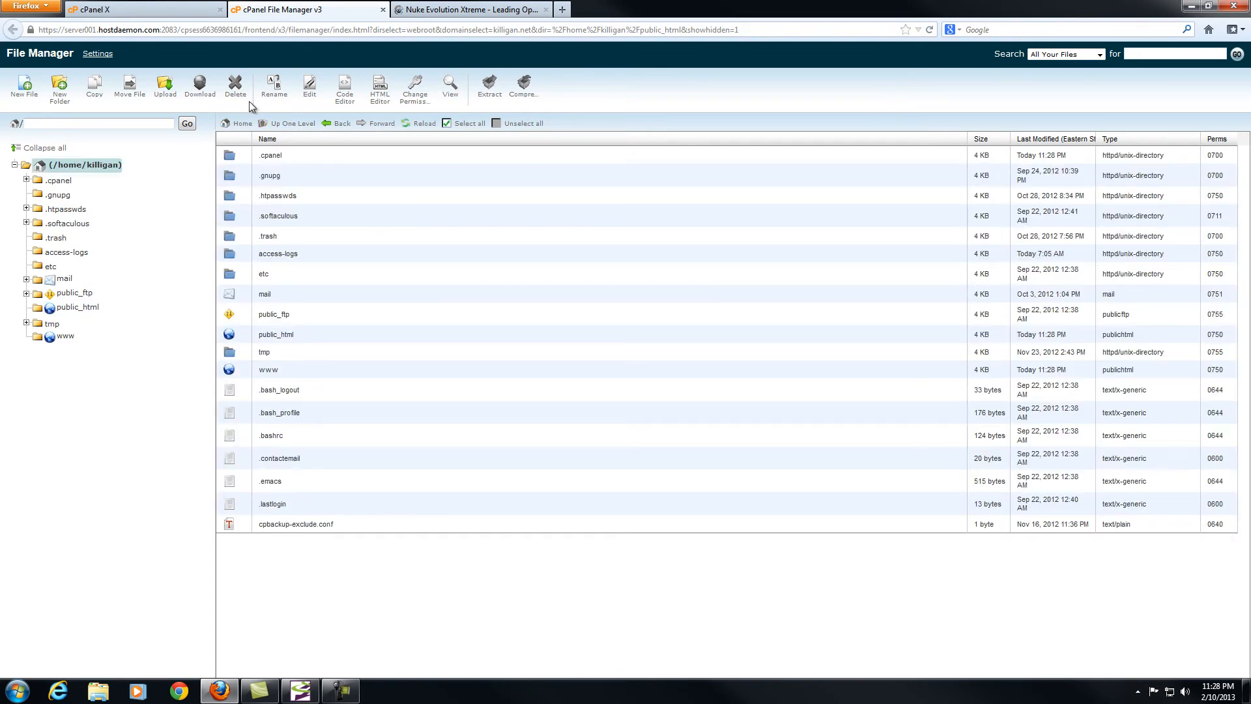
{"action": "left_click", "coordinate": [192, 10]}
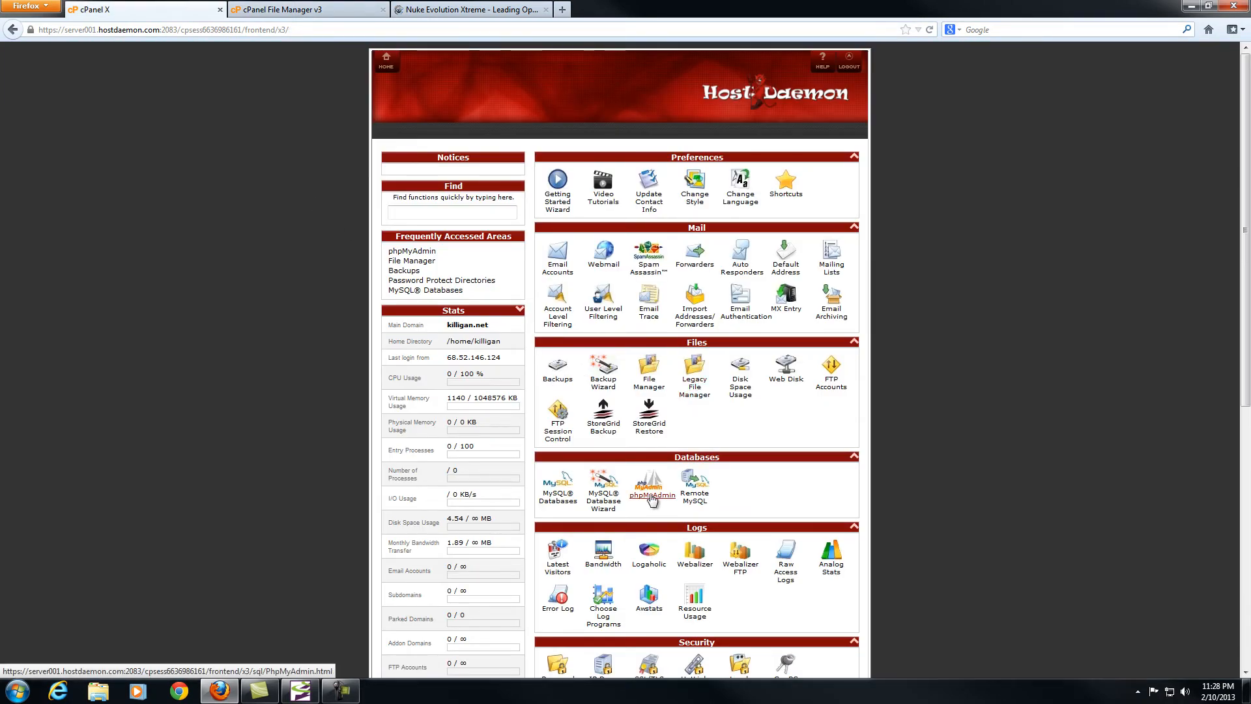
Create a new MySQL database named killigan_xtreme.
{"action": "left_click", "coordinate": [558, 499]}
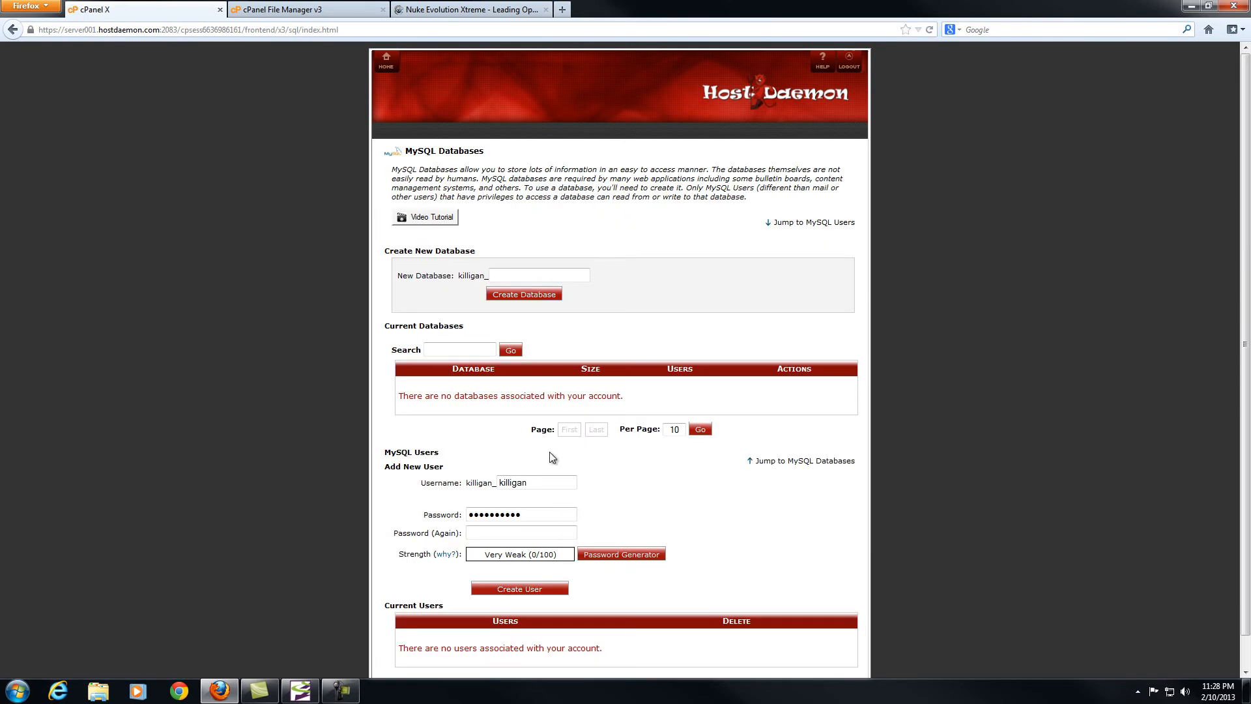
{"action": "scroll", "coordinate": [554, 495], "scroll_direction": "down", "scroll_amount": 1}
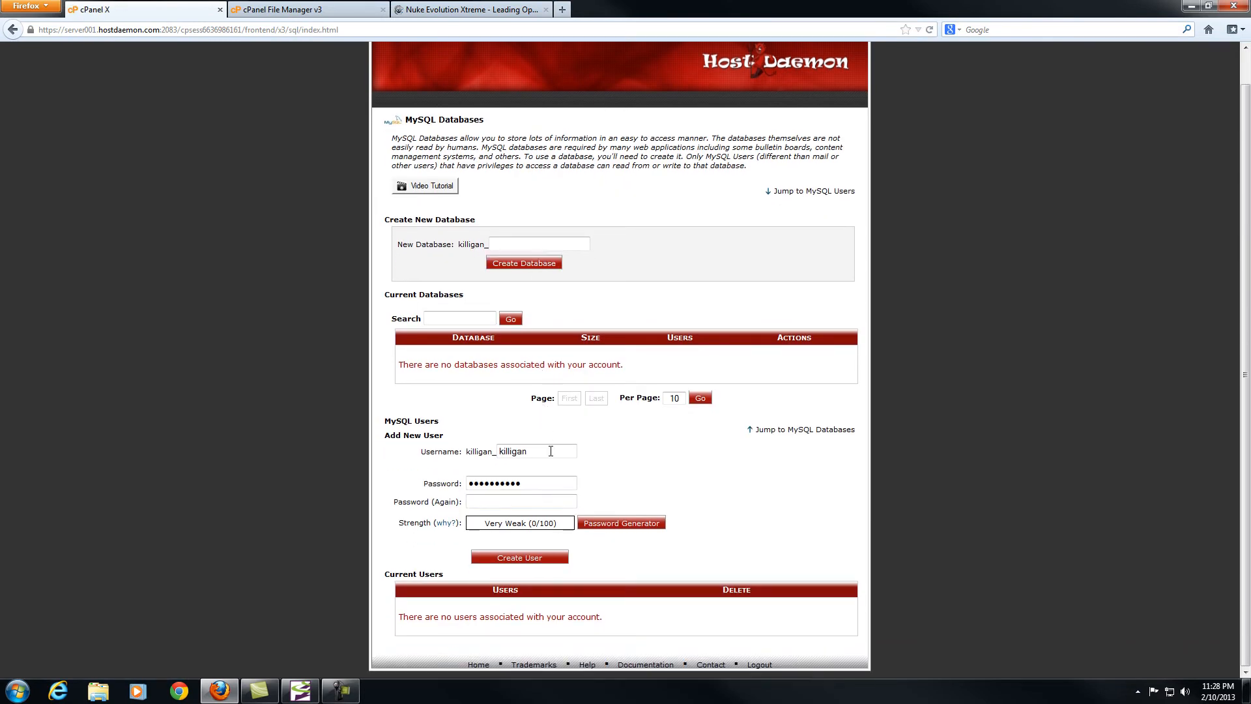
{"action": "scroll", "coordinate": [555, 482], "scroll_direction": "up", "scroll_amount": 1}
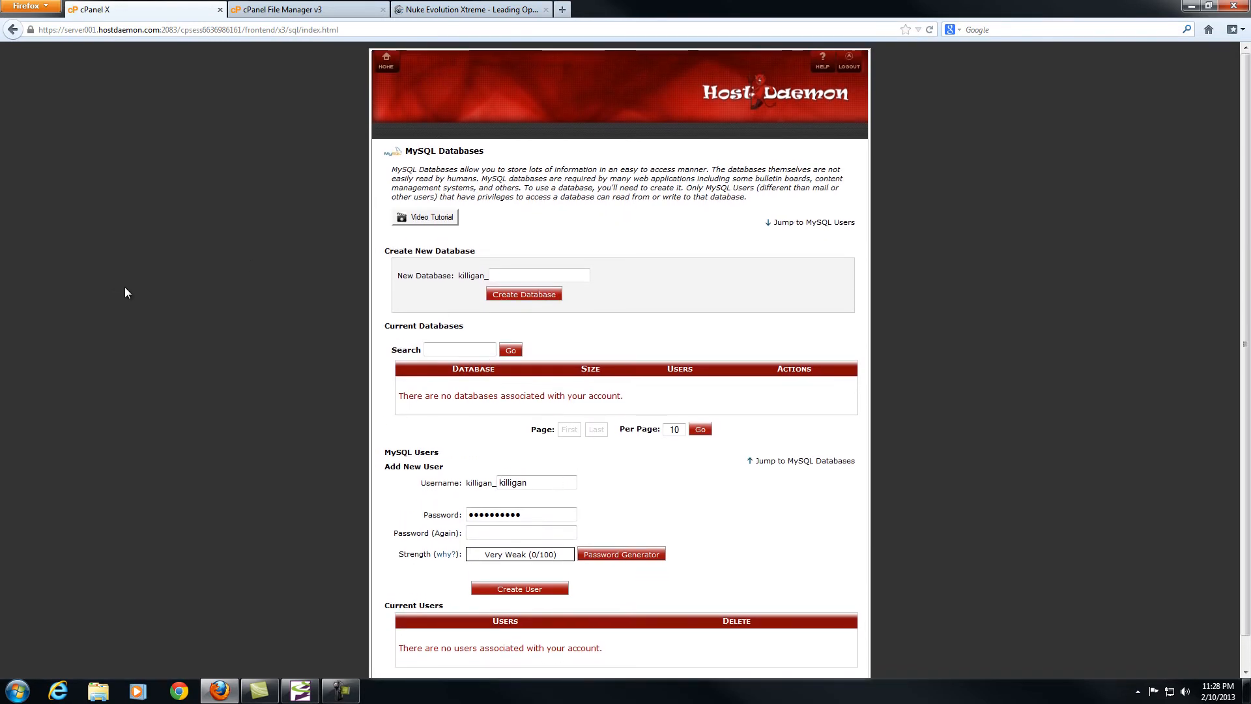
{"action": "left_click", "coordinate": [521, 277]}
{"action": "type", "text": "xtr"}
{"action": "key", "text": "Return"}
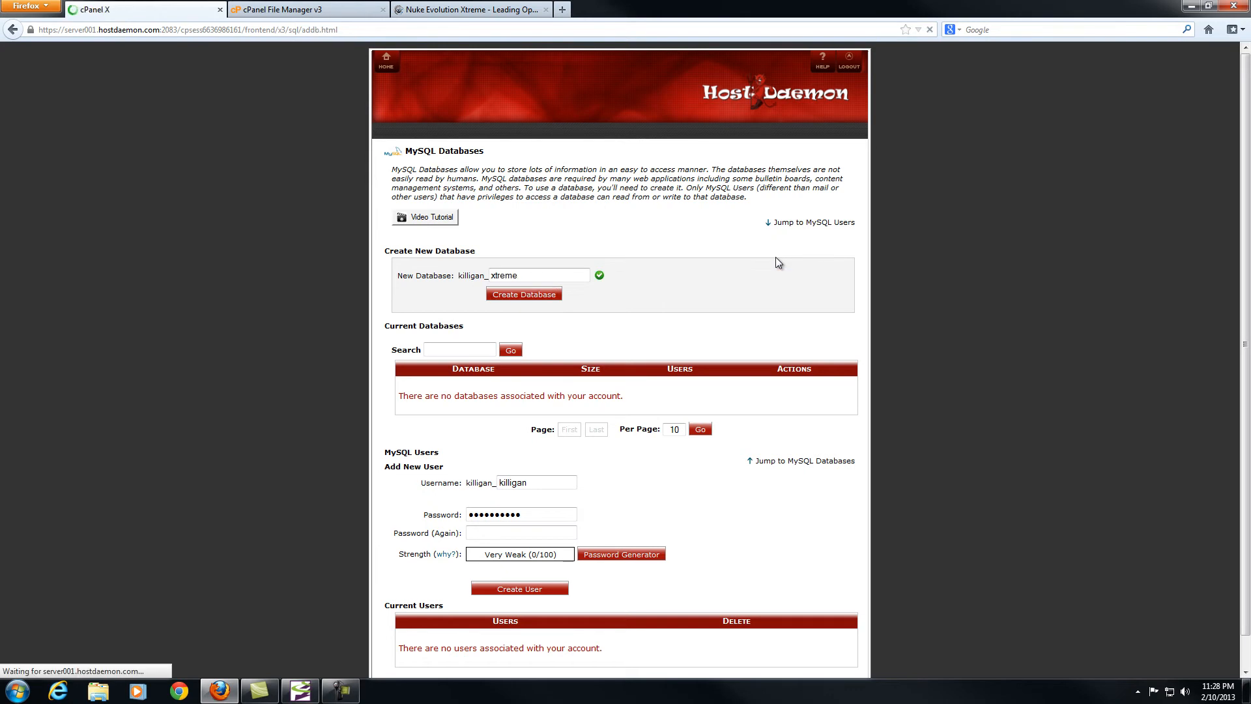
{"action": "left_click", "coordinate": [613, 221]}
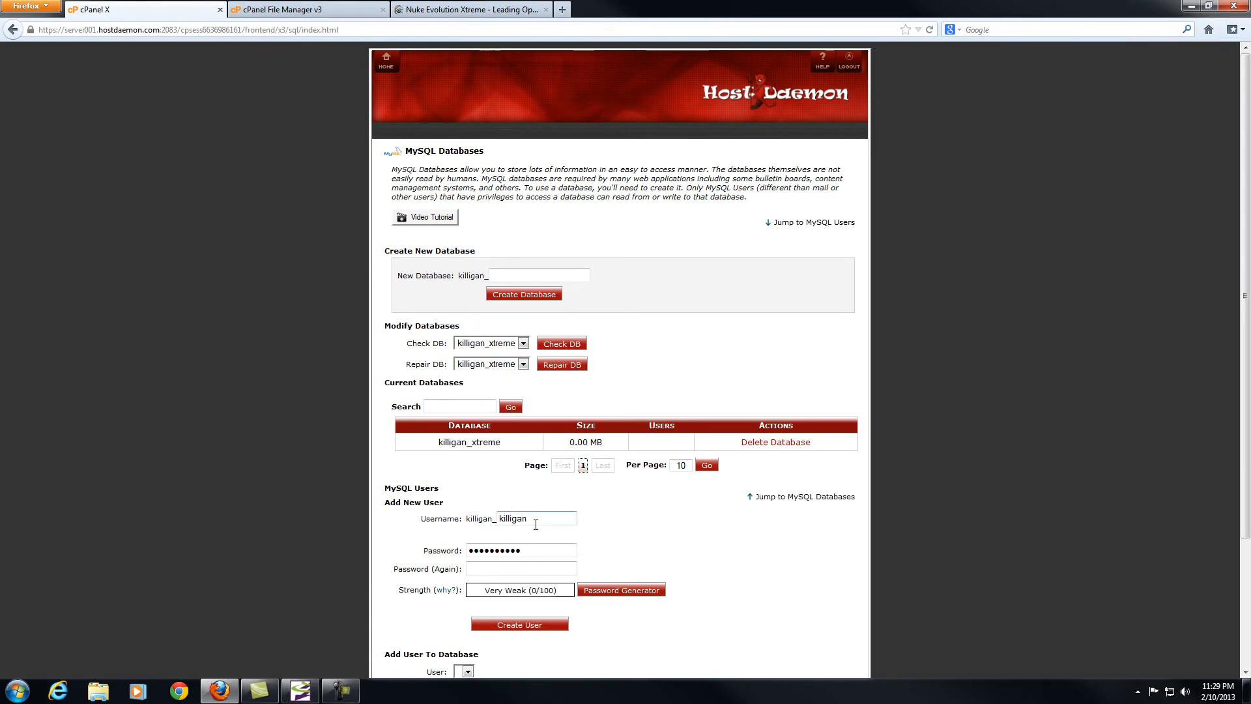
Add the MySQL user killigan_xtreme with a generated very strong password.
{"action": "scroll", "coordinate": [479, 381], "scroll_direction": "down", "scroll_amount": 2}
{"action": "scroll", "coordinate": [479, 381], "scroll_direction": "down", "scroll_amount": 1}
{"action": "double_click", "coordinate": [528, 445]}
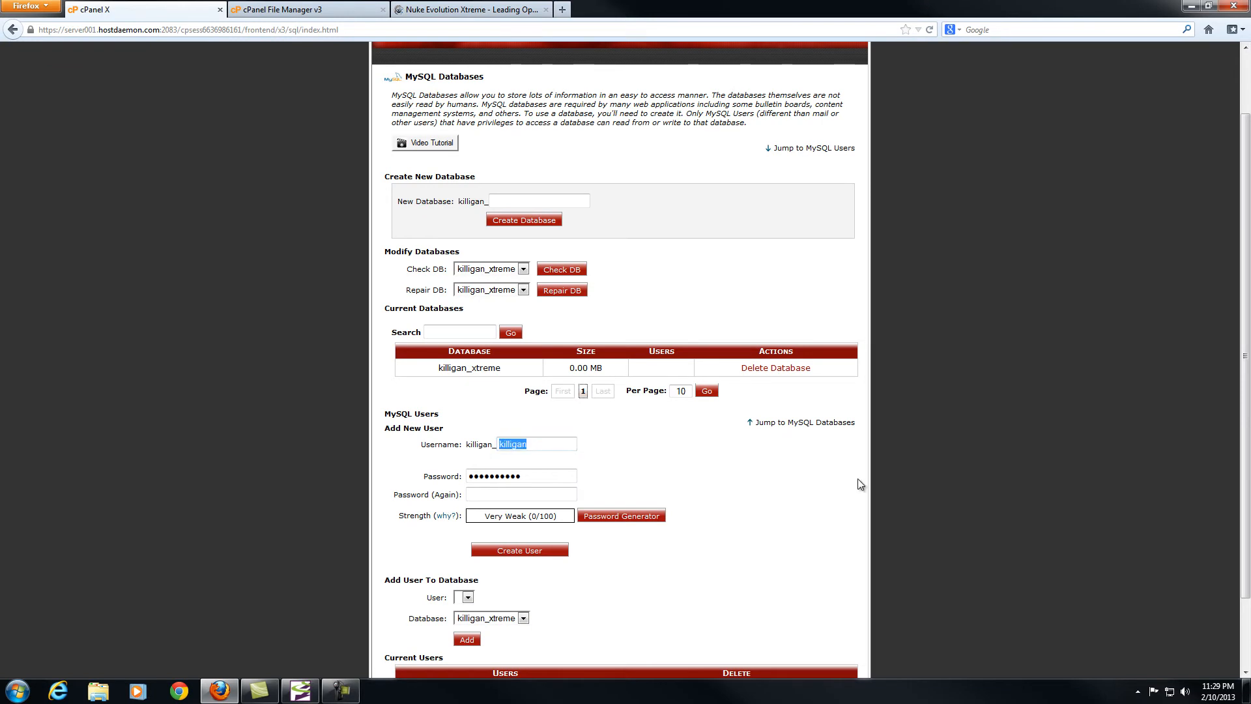
{"action": "type", "text": "xtreme"}
{"action": "key", "text": "Tab"}
{"action": "key", "text": "BackSpace"}
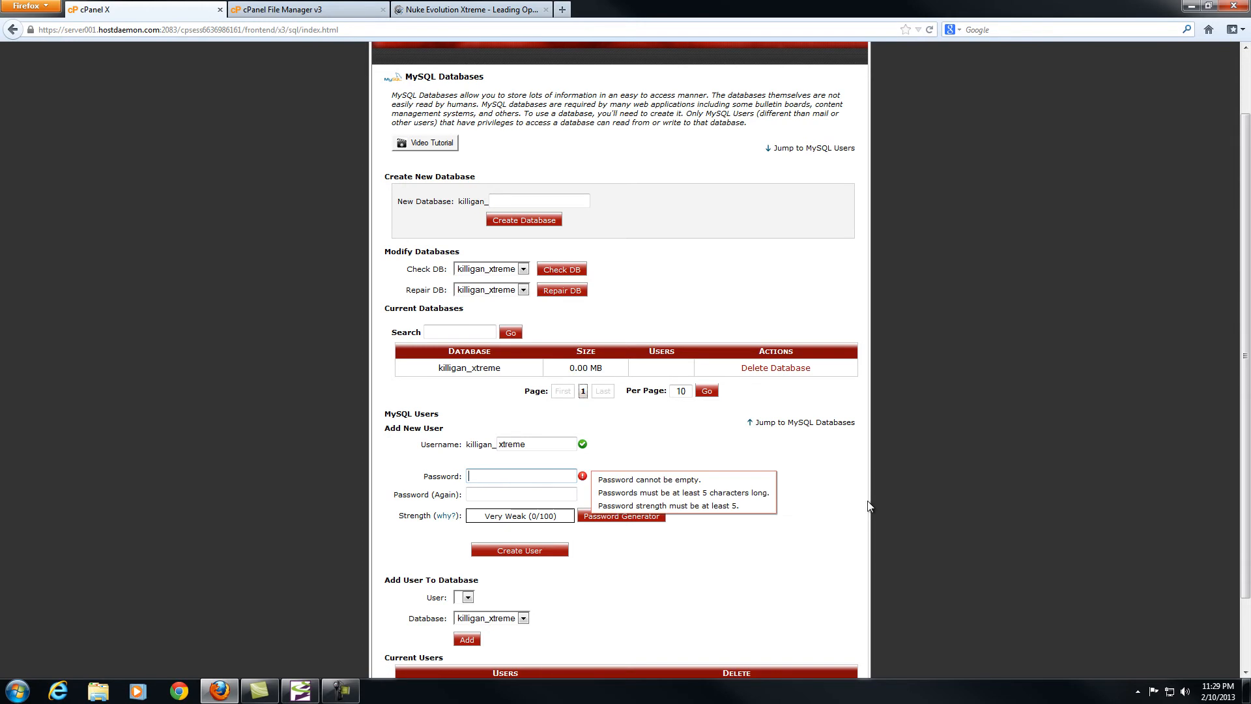
{"action": "left_click", "coordinate": [617, 518]}
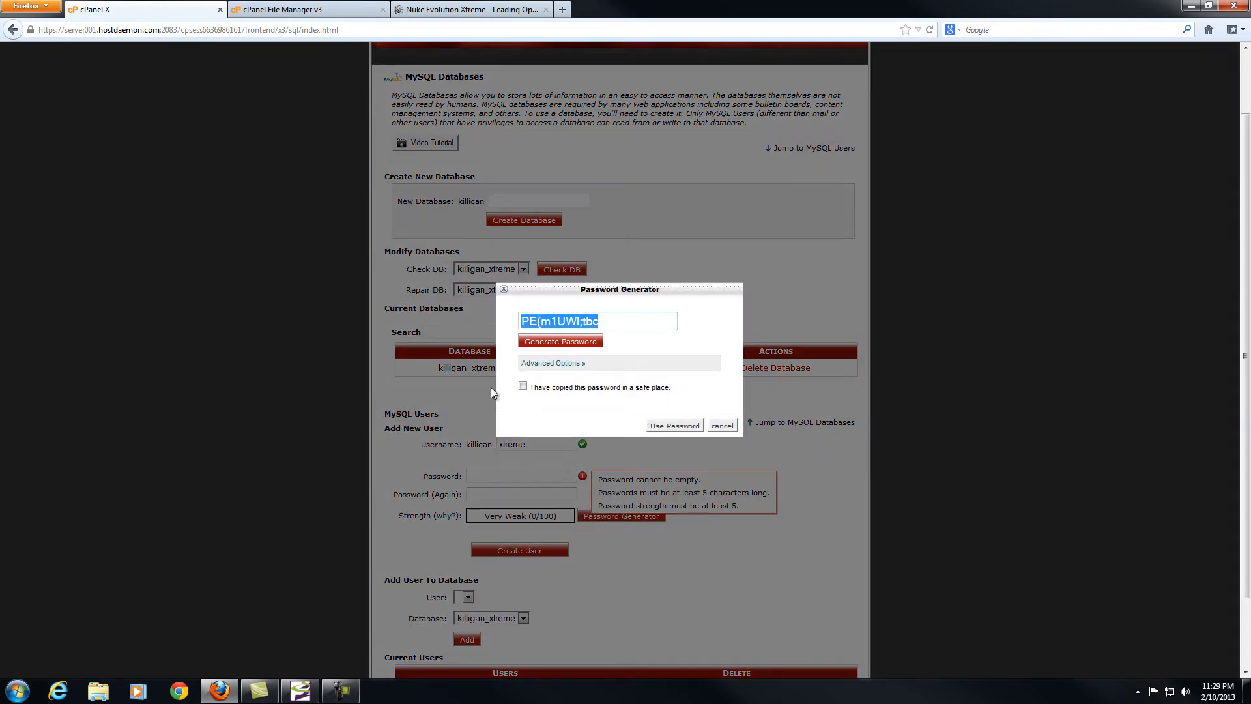
{"action": "left_click", "coordinate": [522, 385]}
{"action": "left_click", "coordinate": [670, 426]}
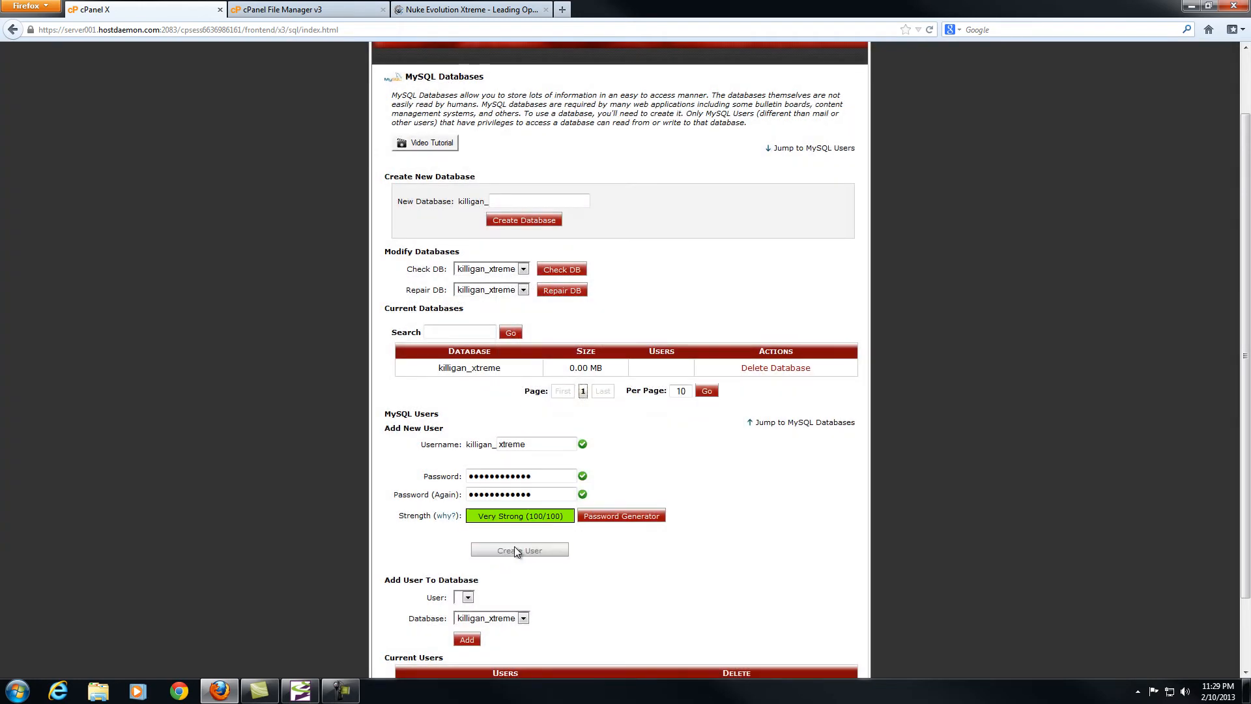
{"action": "left_click", "coordinate": [515, 550]}
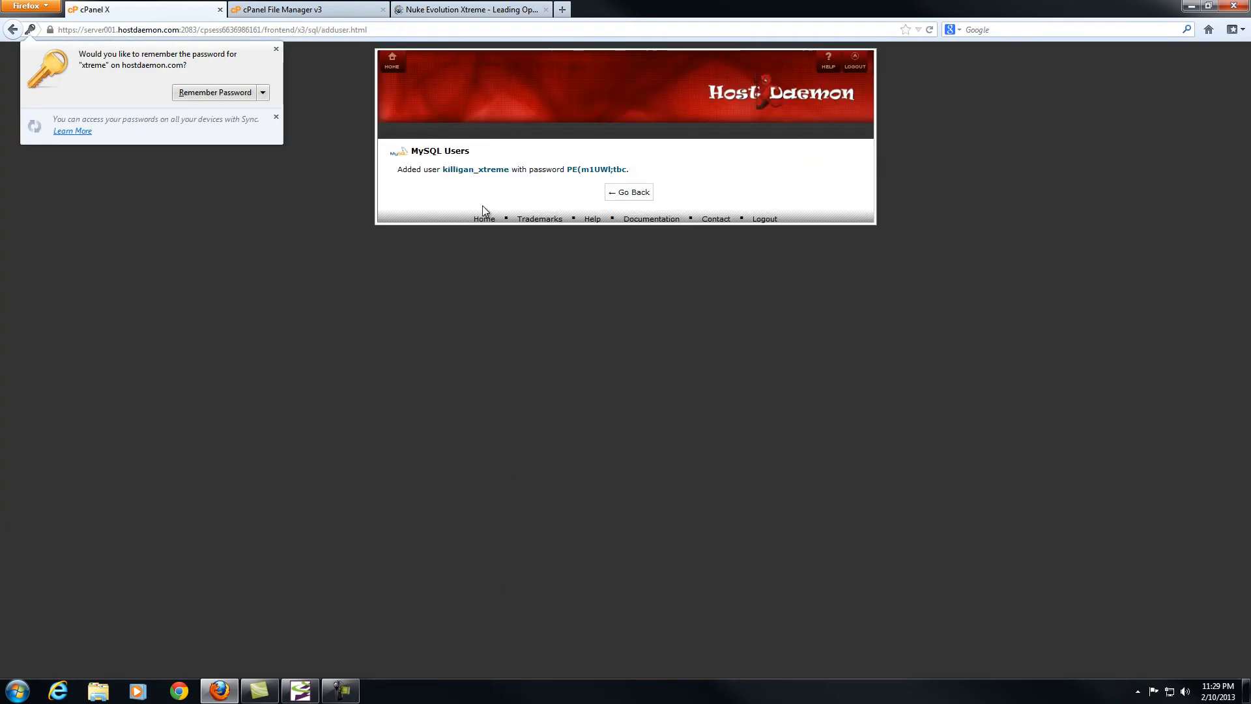
Add user killigan_xtreme to the killigan_xtreme database with ALL PRIVILEGES.
{"action": "left_click", "coordinate": [629, 192]}
{"action": "scroll", "coordinate": [446, 566], "scroll_direction": "down", "scroll_amount": 1}
{"action": "scroll", "coordinate": [446, 565], "scroll_direction": "down", "scroll_amount": 3}
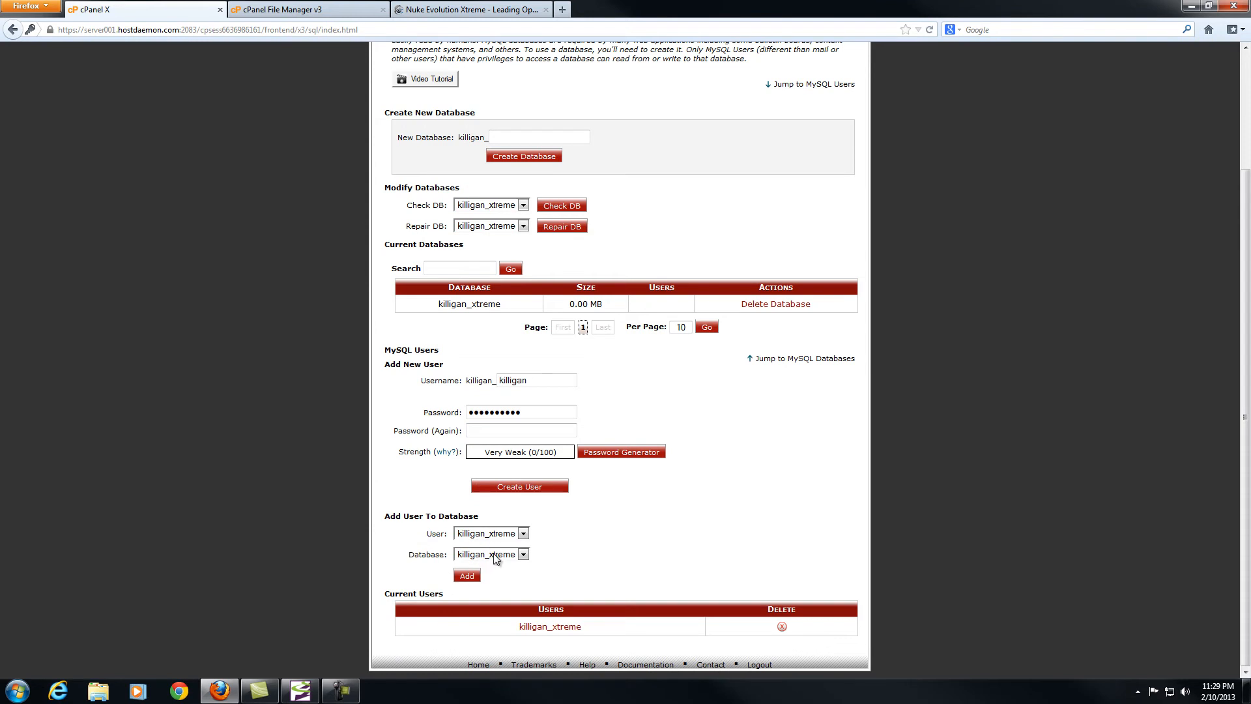
{"action": "left_click", "coordinate": [467, 575]}
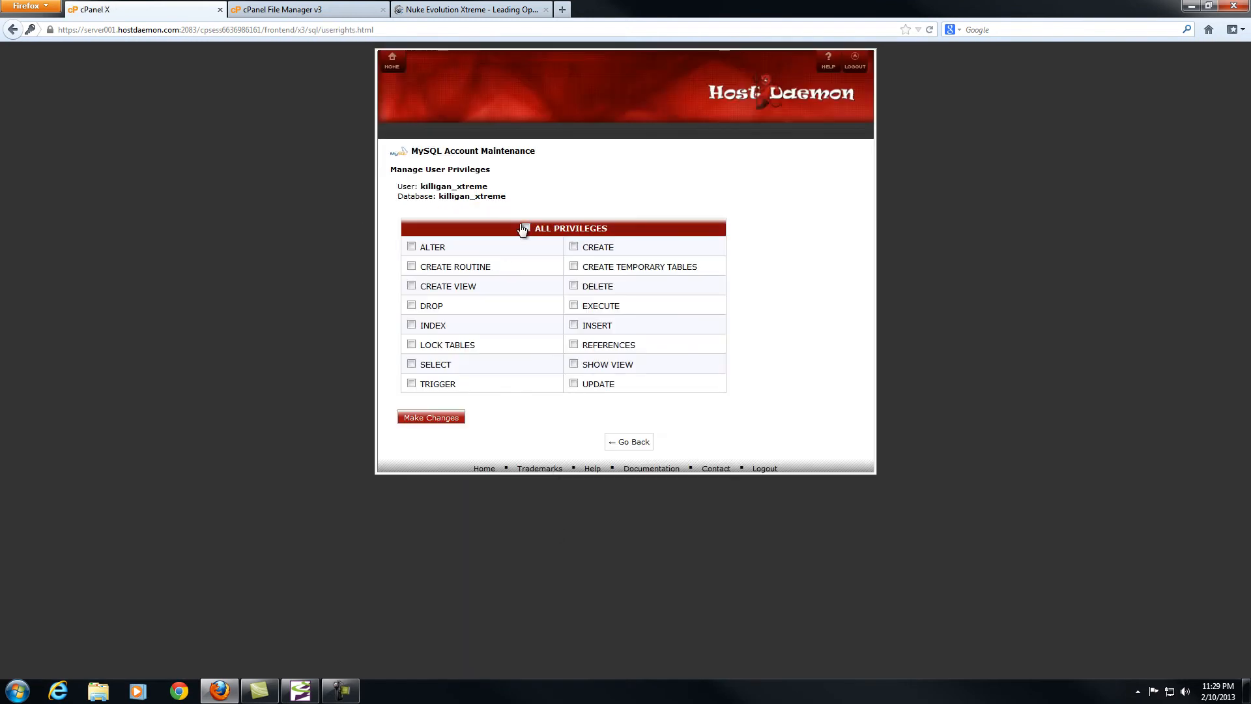
{"action": "left_click", "coordinate": [527, 228]}
{"action": "left_click", "coordinate": [427, 417]}
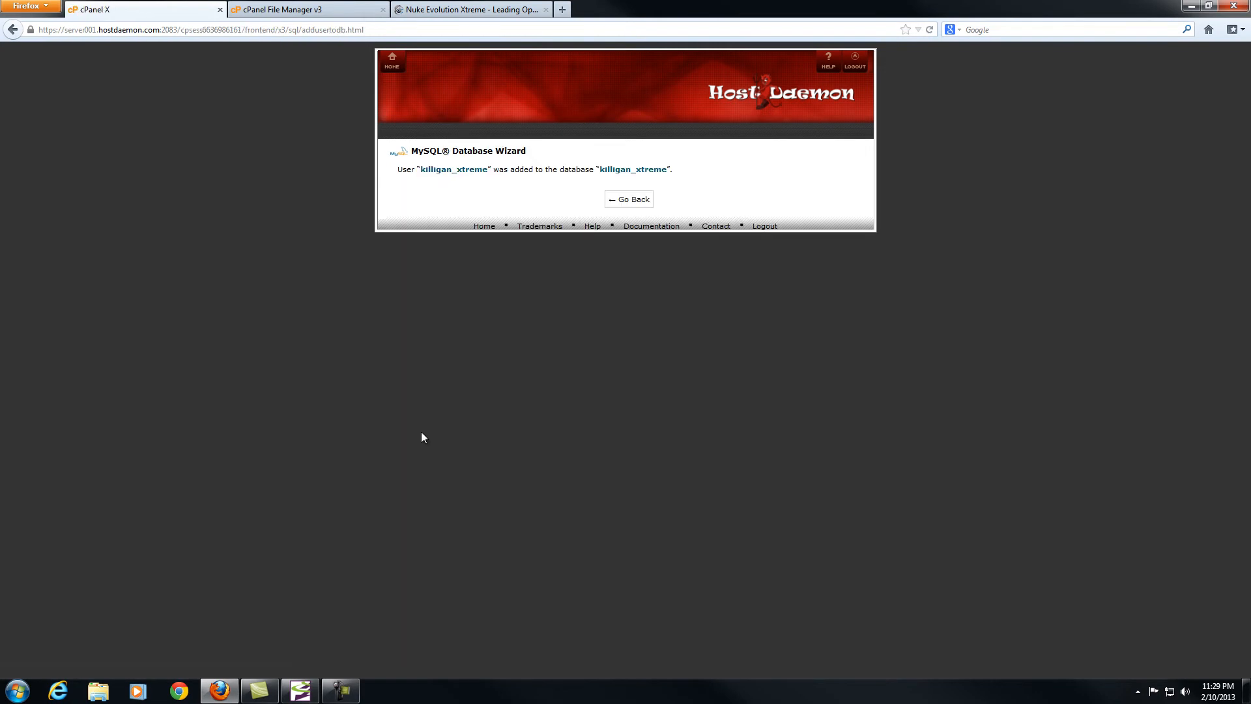
{"action": "left_click", "coordinate": [626, 205]}
{"action": "scroll", "coordinate": [492, 571], "scroll_direction": "down", "scroll_amount": 5}
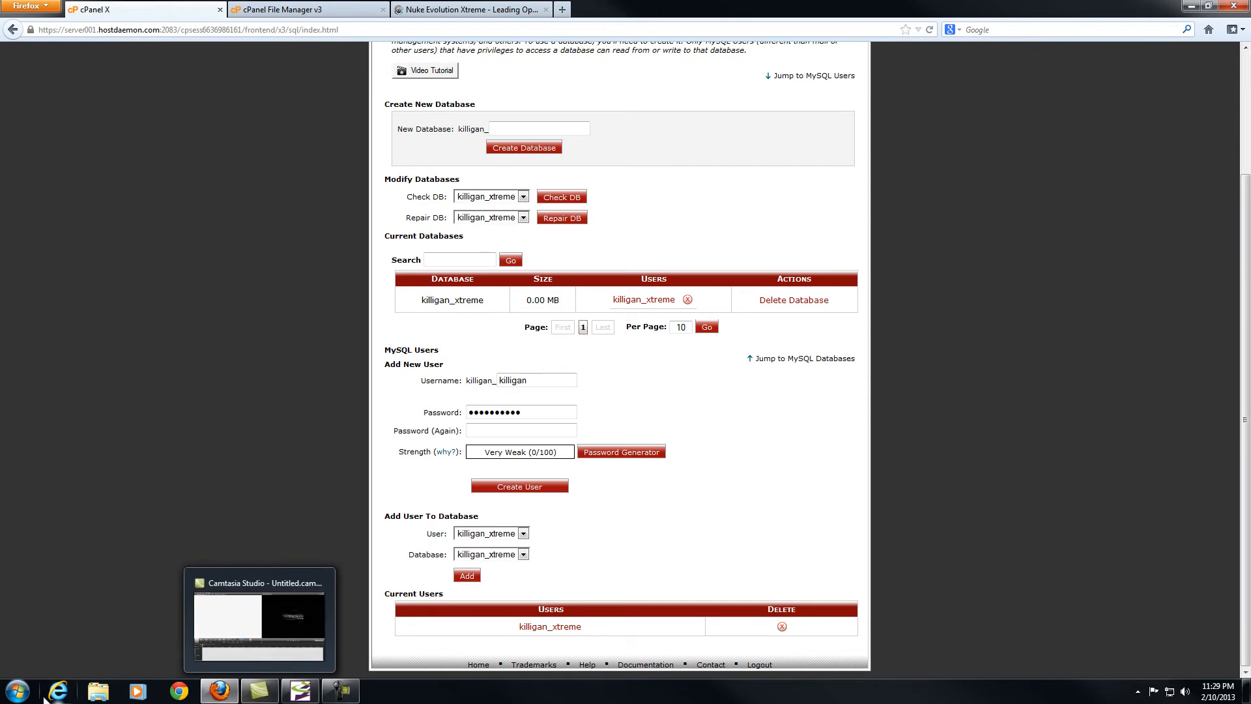
Open Notepad from Accessories and enter the generated database user password.
{"action": "left_click", "coordinate": [18, 690]}
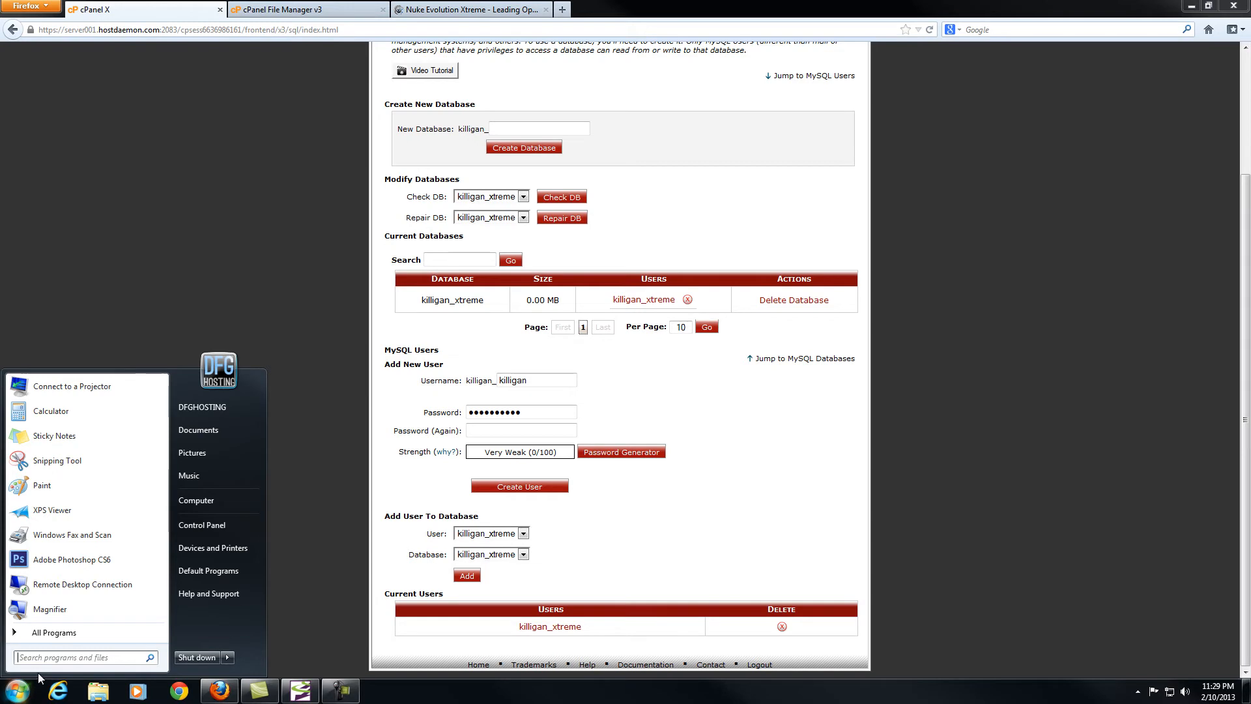
{"action": "left_click", "coordinate": [68, 633]}
{"action": "scroll", "coordinate": [63, 557], "scroll_direction": "down", "scroll_amount": 5}
{"action": "scroll", "coordinate": [64, 557], "scroll_direction": "down", "scroll_amount": 1}
{"action": "scroll", "coordinate": [65, 557], "scroll_direction": "up", "scroll_amount": 6}
{"action": "scroll", "coordinate": [65, 563], "scroll_direction": "down", "scroll_amount": 4}
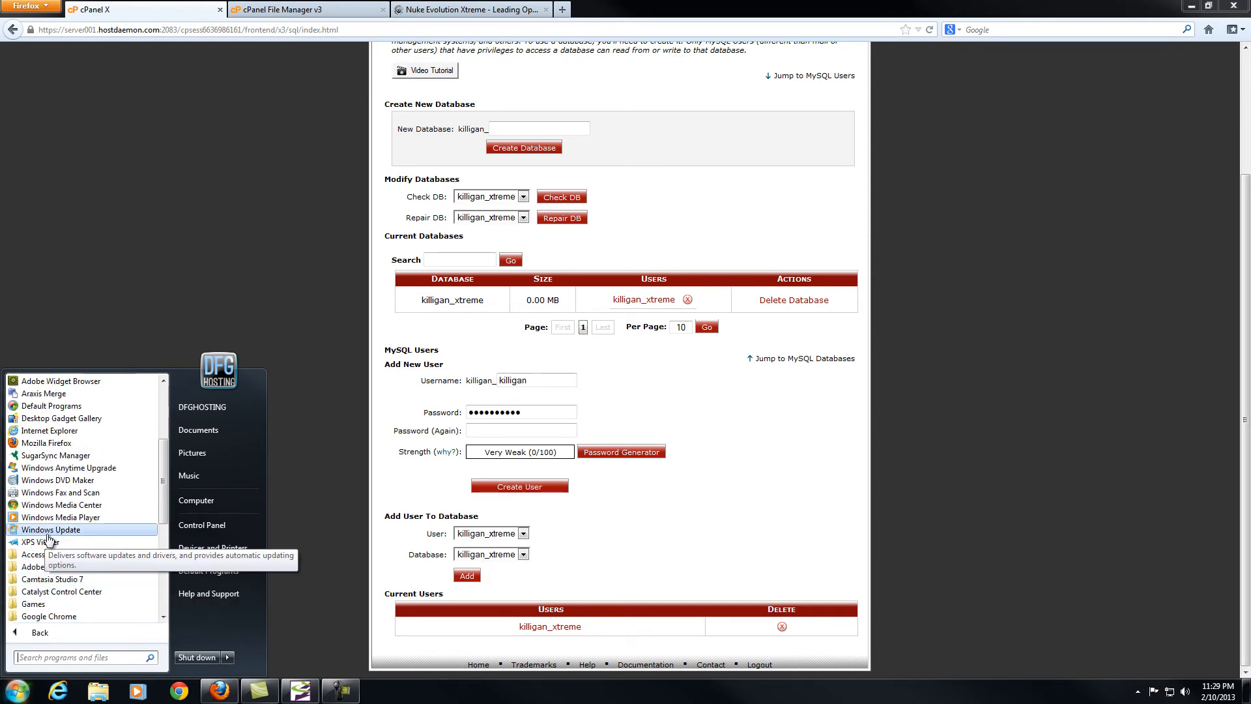
{"action": "scroll", "coordinate": [49, 539], "scroll_direction": "down", "scroll_amount": 2}
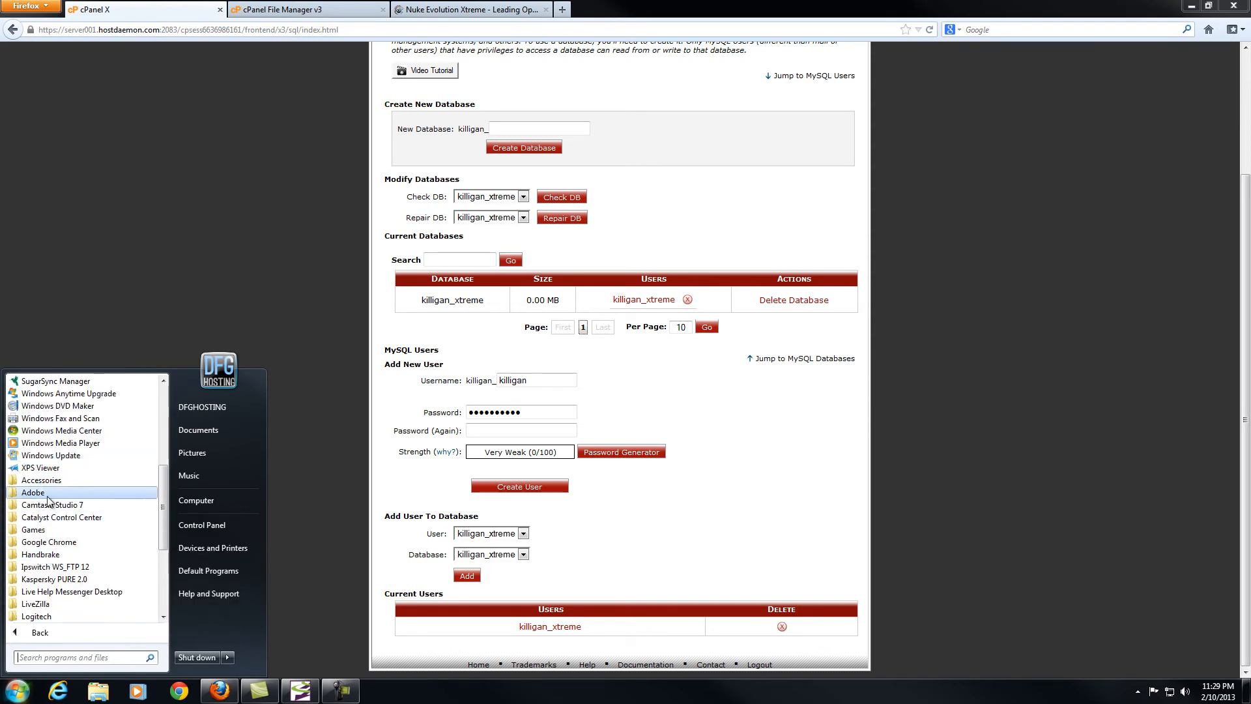
{"action": "left_click", "coordinate": [41, 480]}
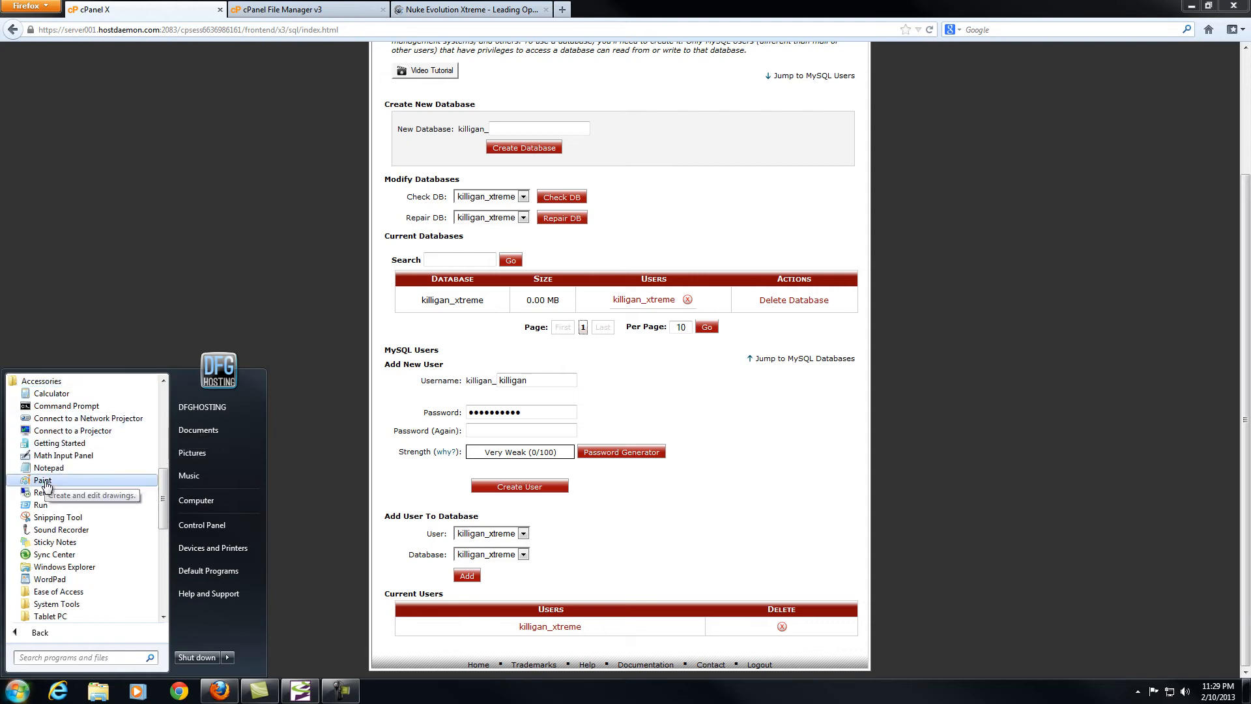
{"action": "left_click", "coordinate": [49, 469]}
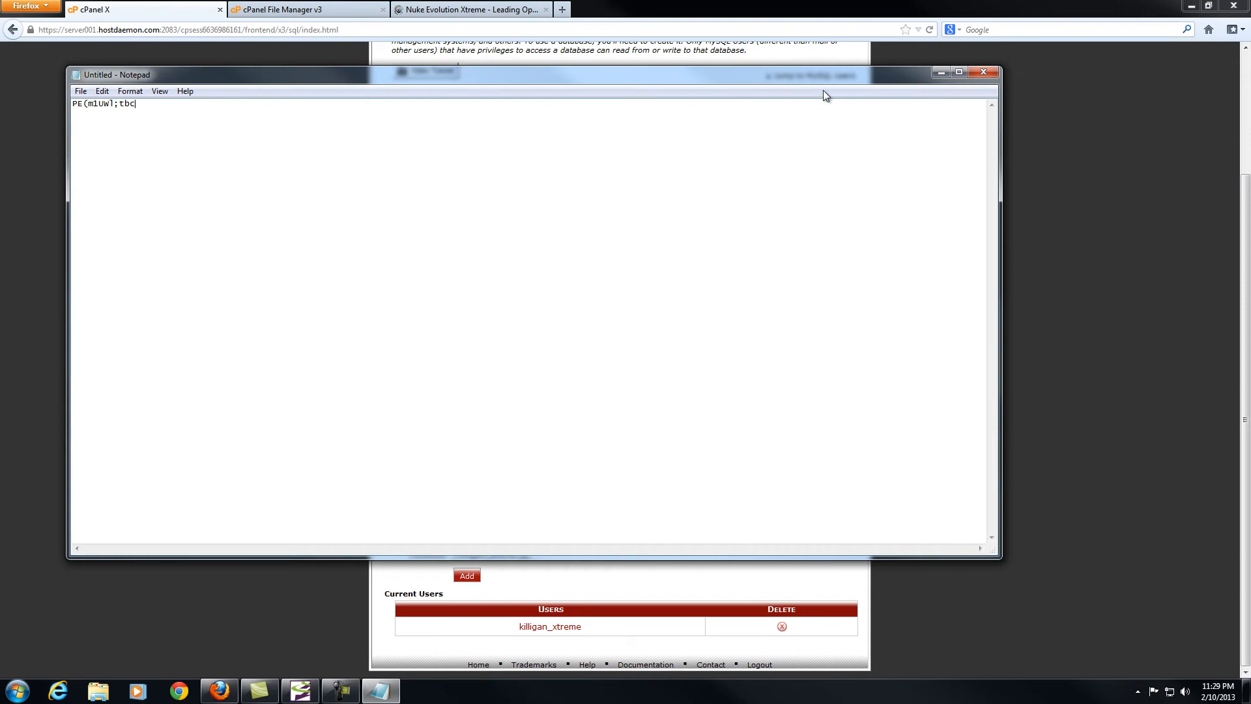
Copy the database name killigan_xtreme from cPanel onto a line above the password, then minimize Notepad.
{"action": "left_click_drag", "start_coordinate": [657, 79], "coordinate": [737, 322]}
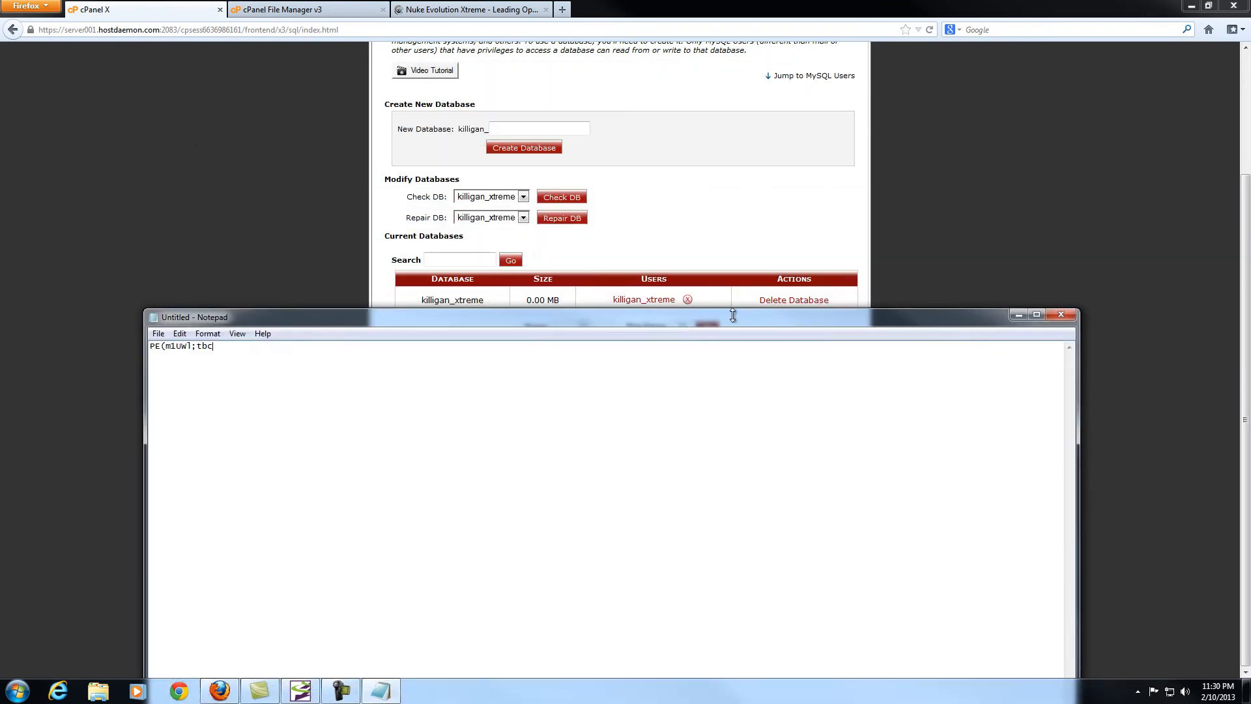
{"action": "left_click", "coordinate": [490, 300]}
{"action": "left_click_drag", "start_coordinate": [499, 302], "coordinate": [422, 304]}
{"action": "key", "text": "ctrl+c"}
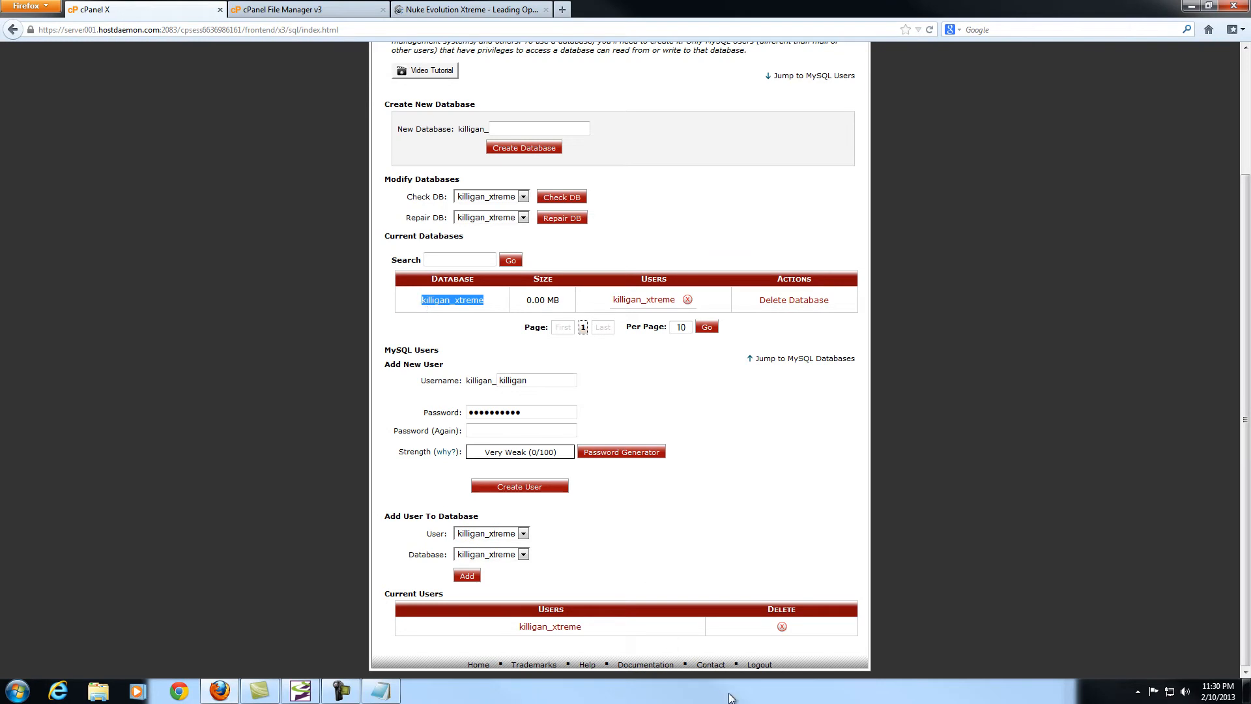
{"action": "left_click", "coordinate": [381, 691]}
{"action": "left_click_drag", "start_coordinate": [244, 347], "coordinate": [161, 351]}
{"action": "left_click", "coordinate": [152, 348]}
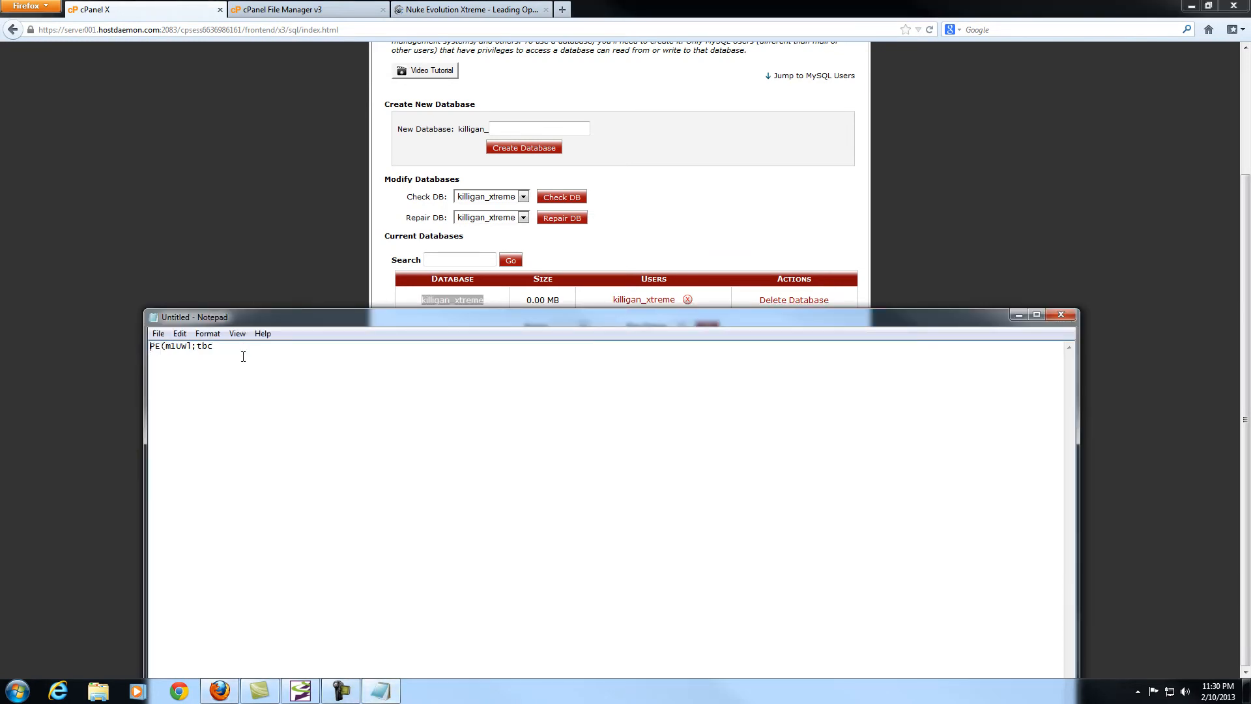
{"action": "key", "text": "Return"}
{"action": "key", "text": "ctrl+v"}
{"action": "left_click", "coordinate": [1017, 316]}
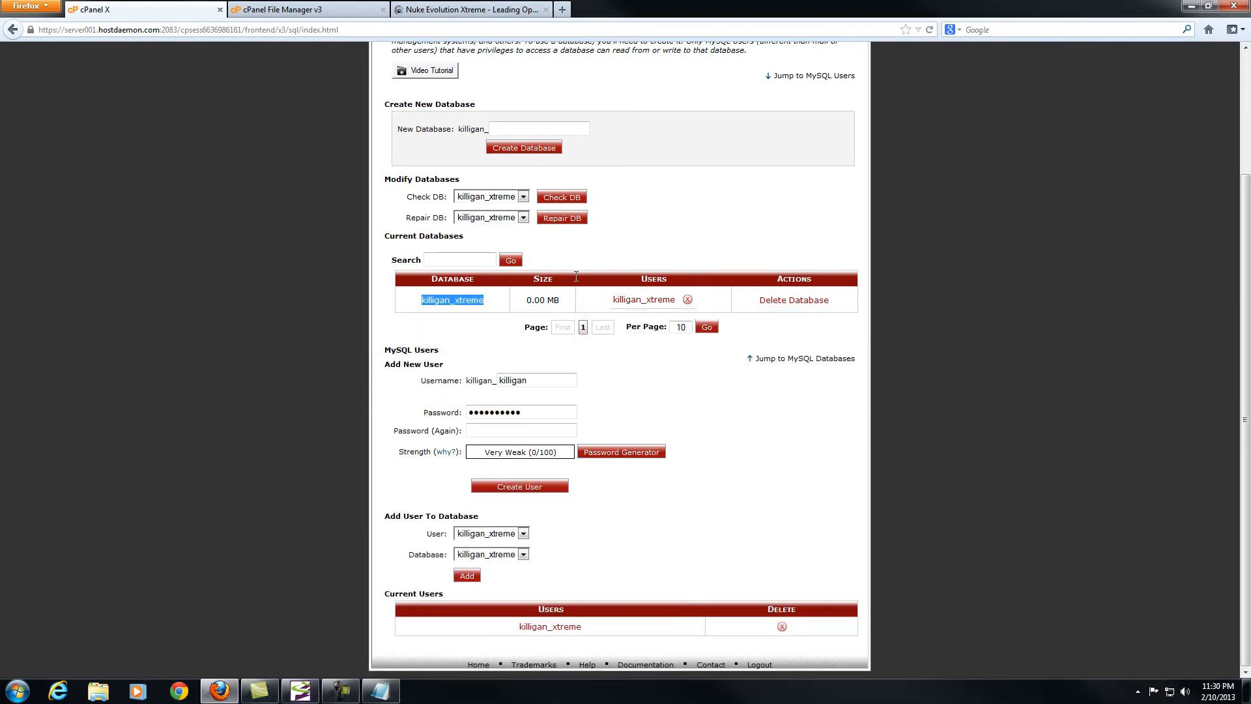
{"action": "scroll", "coordinate": [497, 400], "scroll_direction": "up", "scroll_amount": 4}
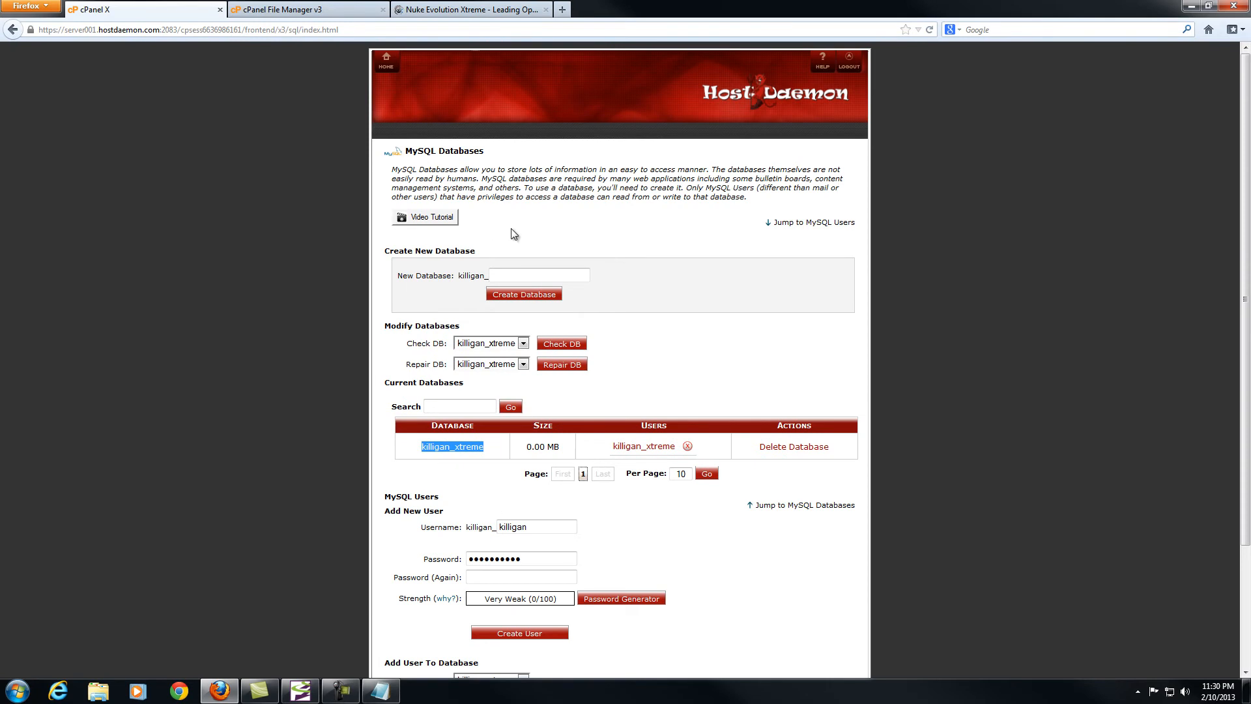
Change the killigan_xtreme database collation to utf8_general_ci under phpMyAdmin's Operations.
{"action": "left_click", "coordinate": [386, 64]}
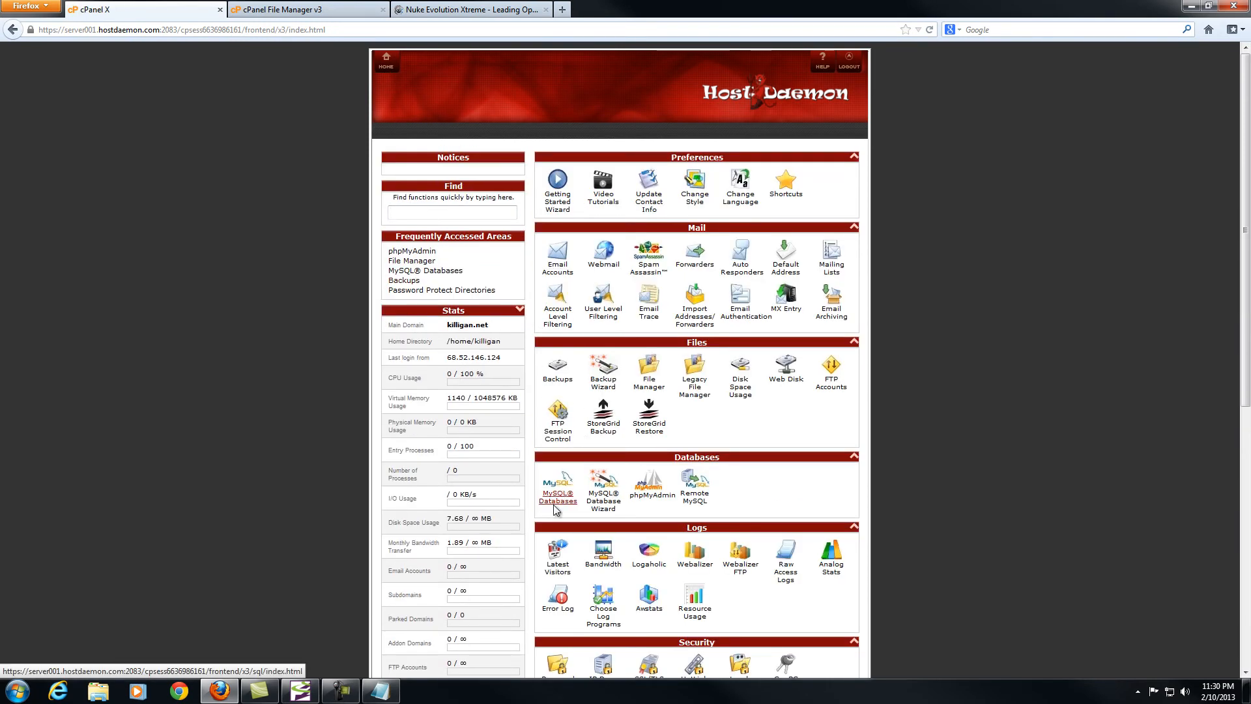
{"action": "left_click", "coordinate": [650, 491]}
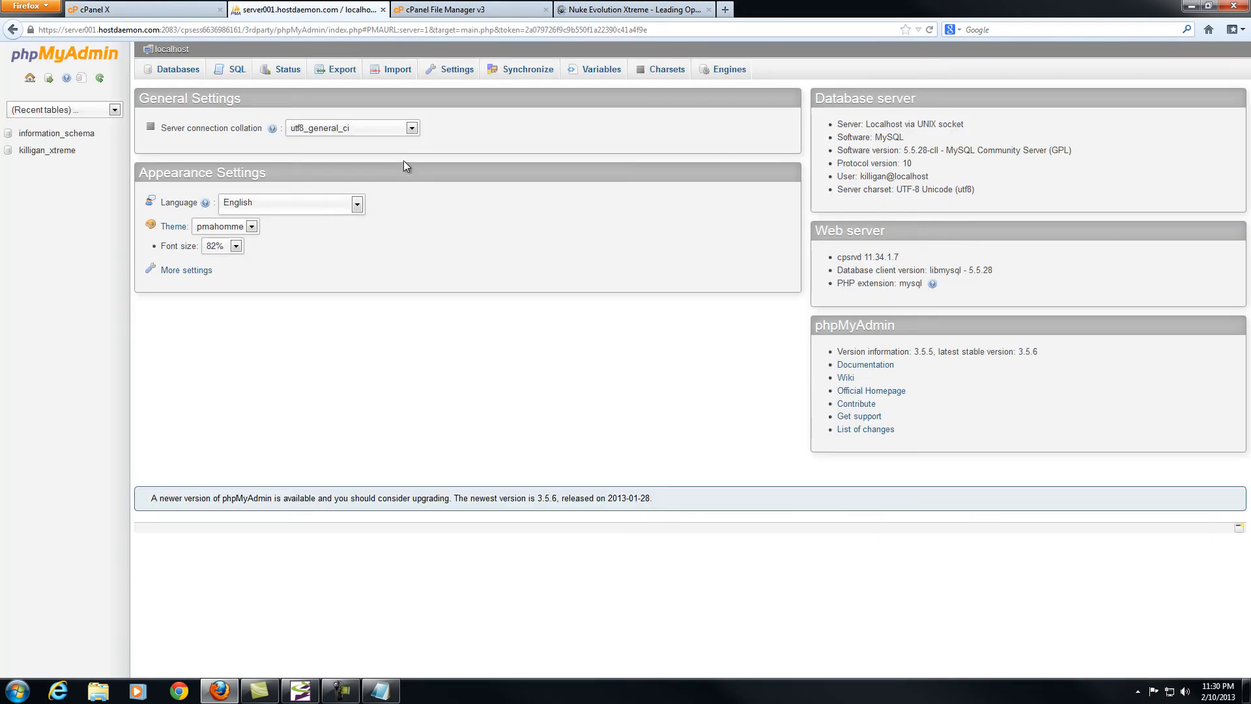
{"action": "left_click", "coordinate": [52, 154]}
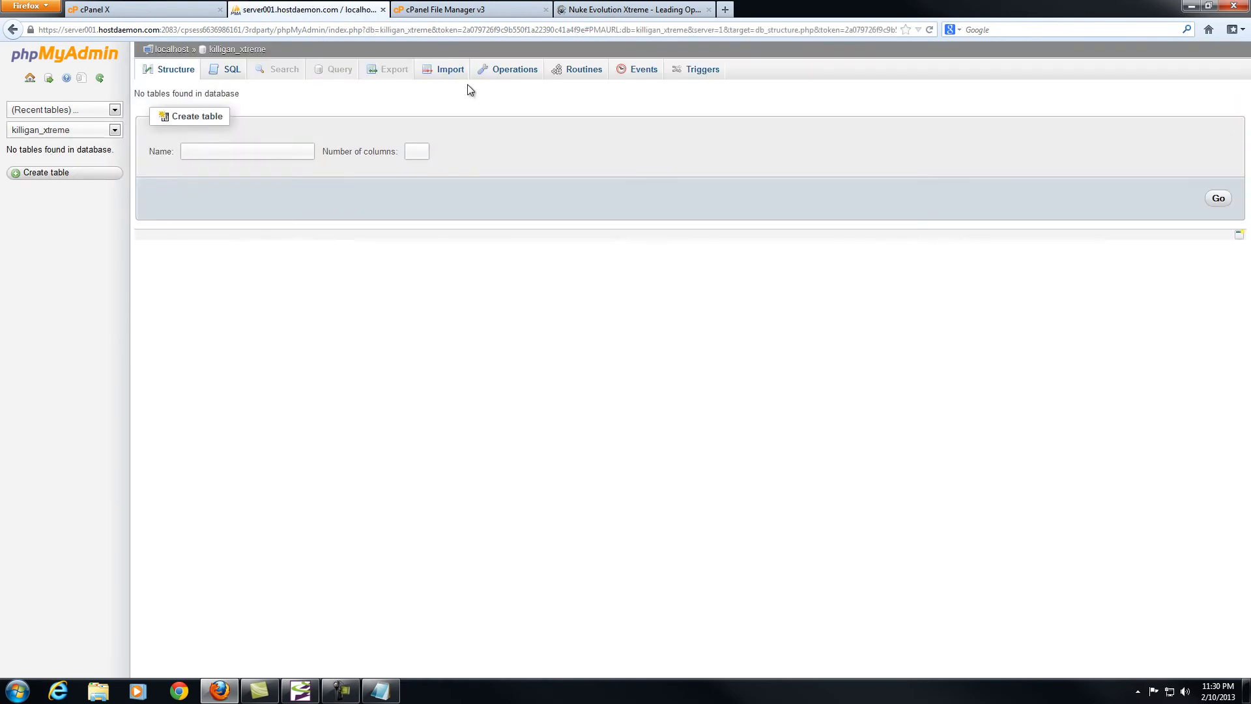
{"action": "left_click", "coordinate": [501, 73]}
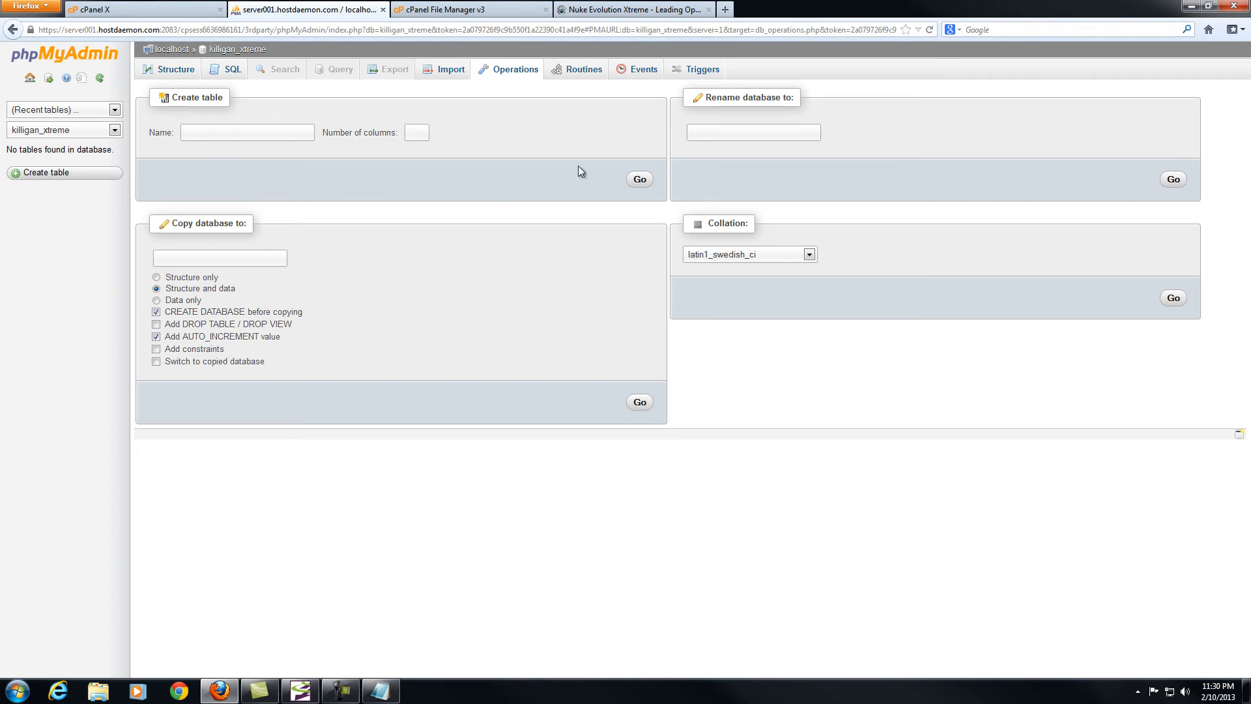
{"action": "left_click", "coordinate": [809, 254]}
{"action": "left_click_drag", "start_coordinate": [810, 326], "coordinate": [814, 435]}
{"action": "scroll", "coordinate": [804, 331], "scroll_direction": "up", "scroll_amount": 2}
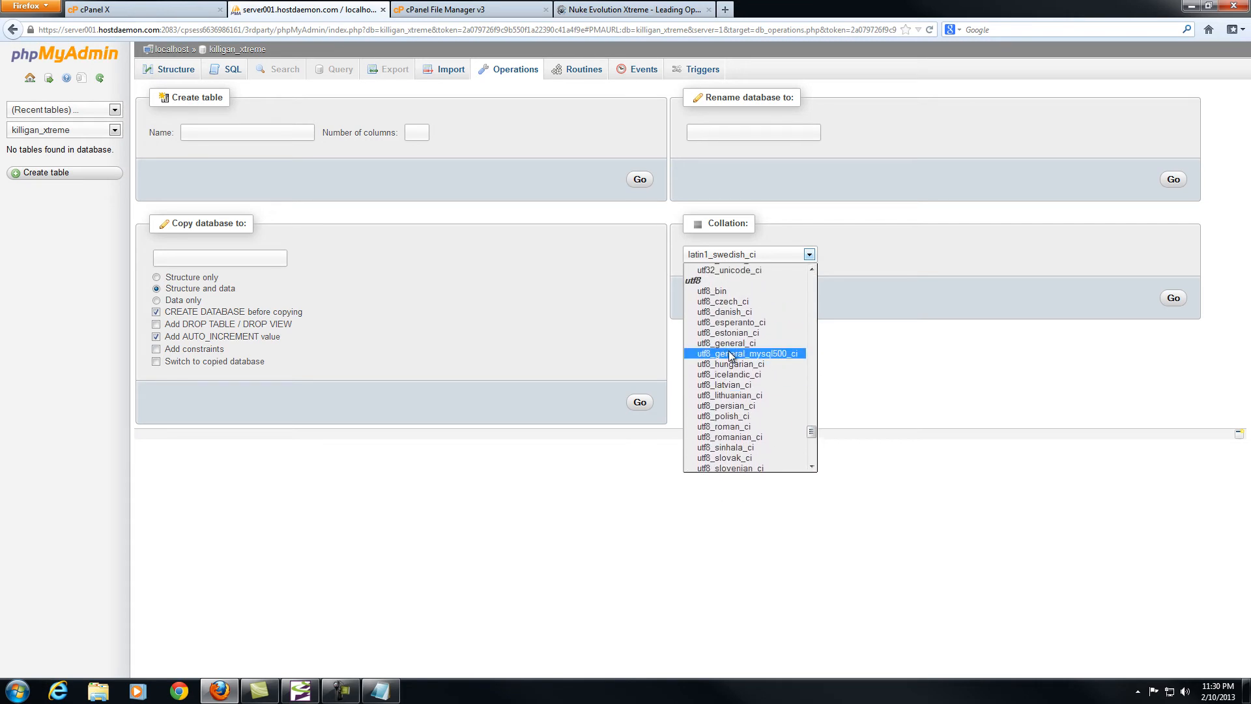
{"action": "left_click", "coordinate": [731, 346]}
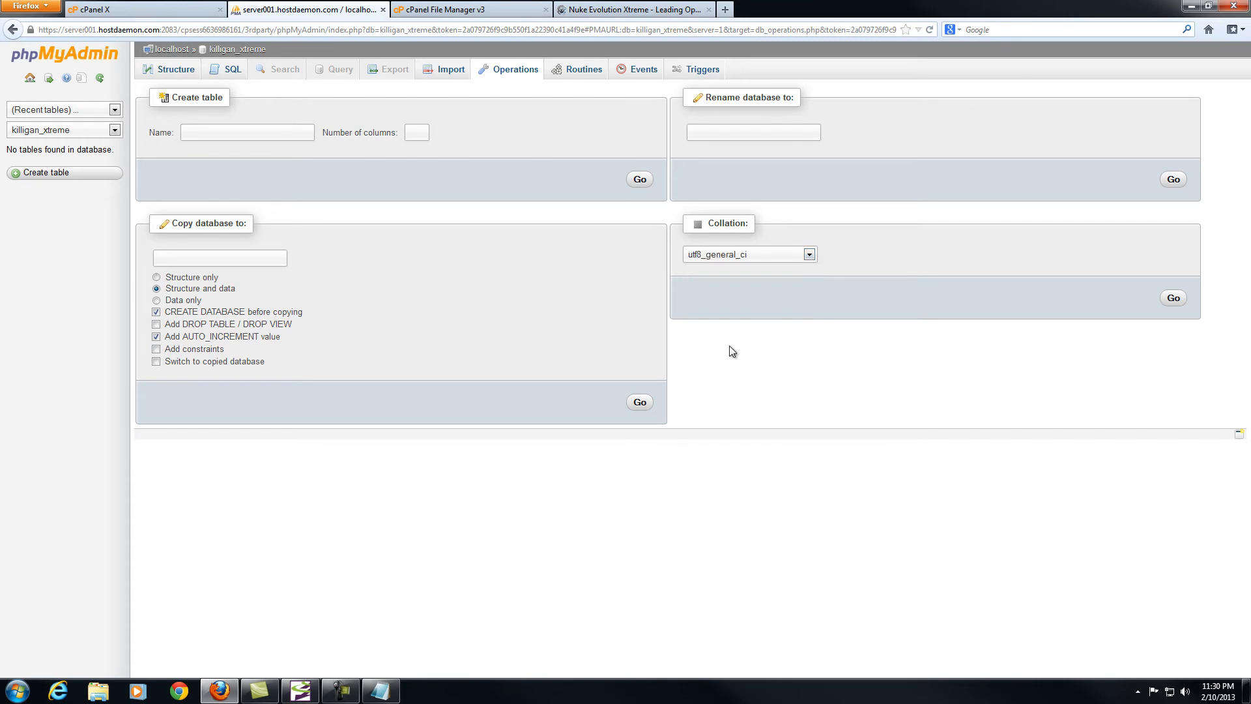
{"action": "left_click", "coordinate": [1172, 298]}
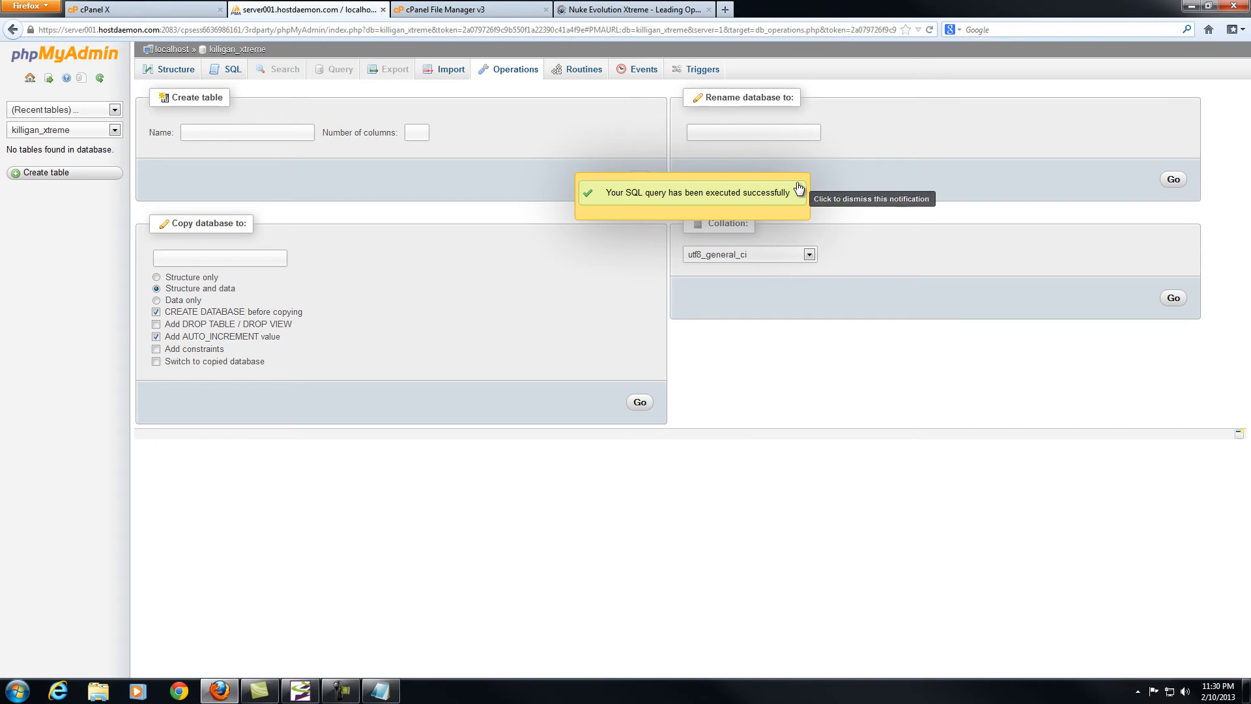
{"action": "left_click", "coordinate": [382, 10]}
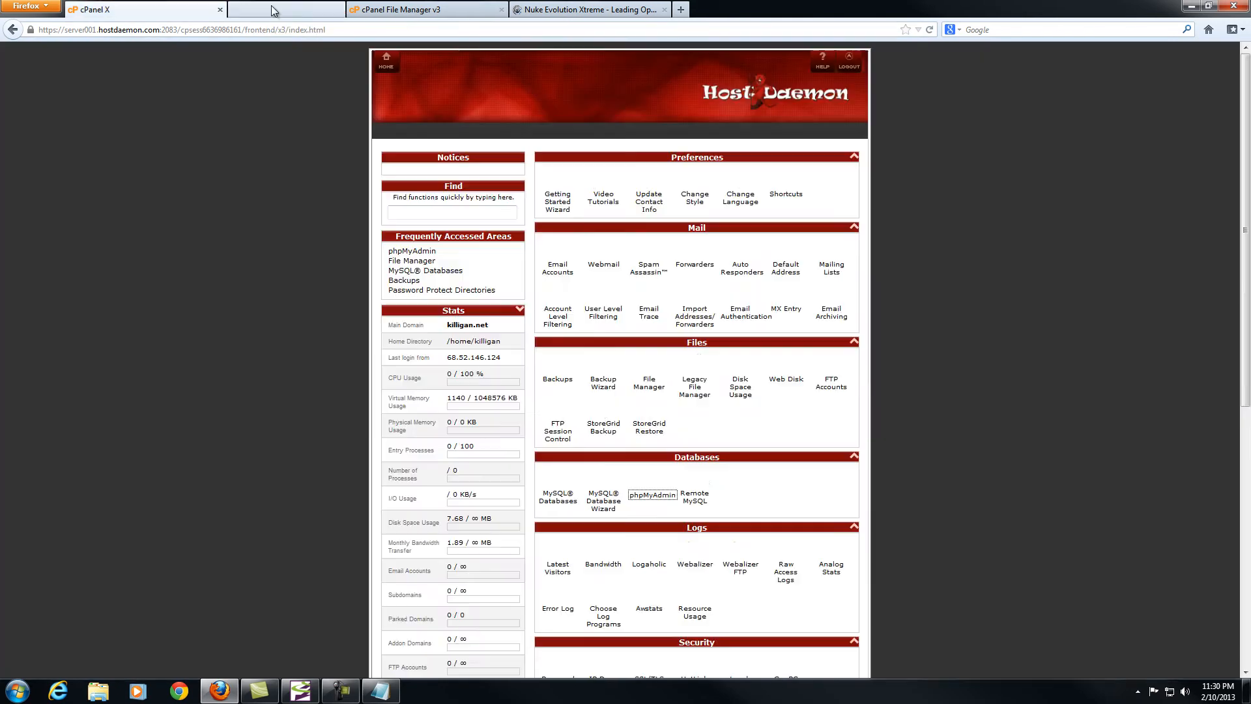
{"action": "left_click", "coordinate": [262, 8]}
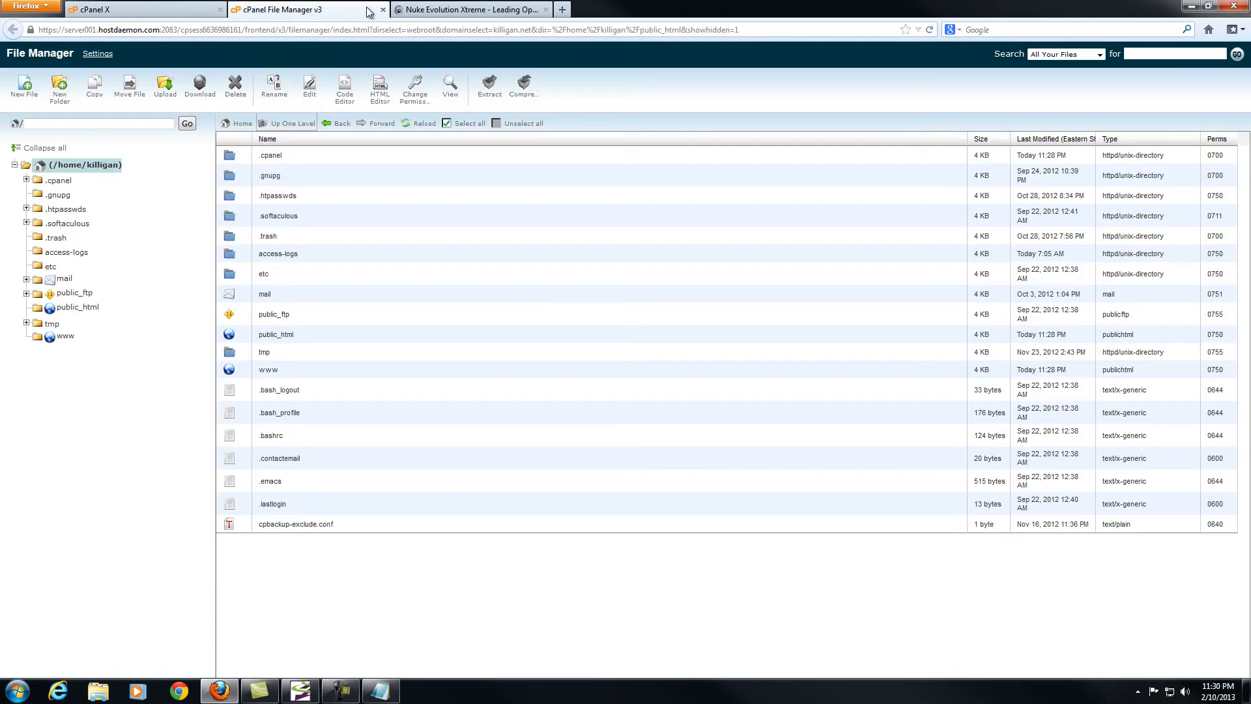
Go to the Nuke Evolution Xtreme 2.0.9d page in the Version 2.0.9 download category.
{"action": "left_click", "coordinate": [383, 10]}
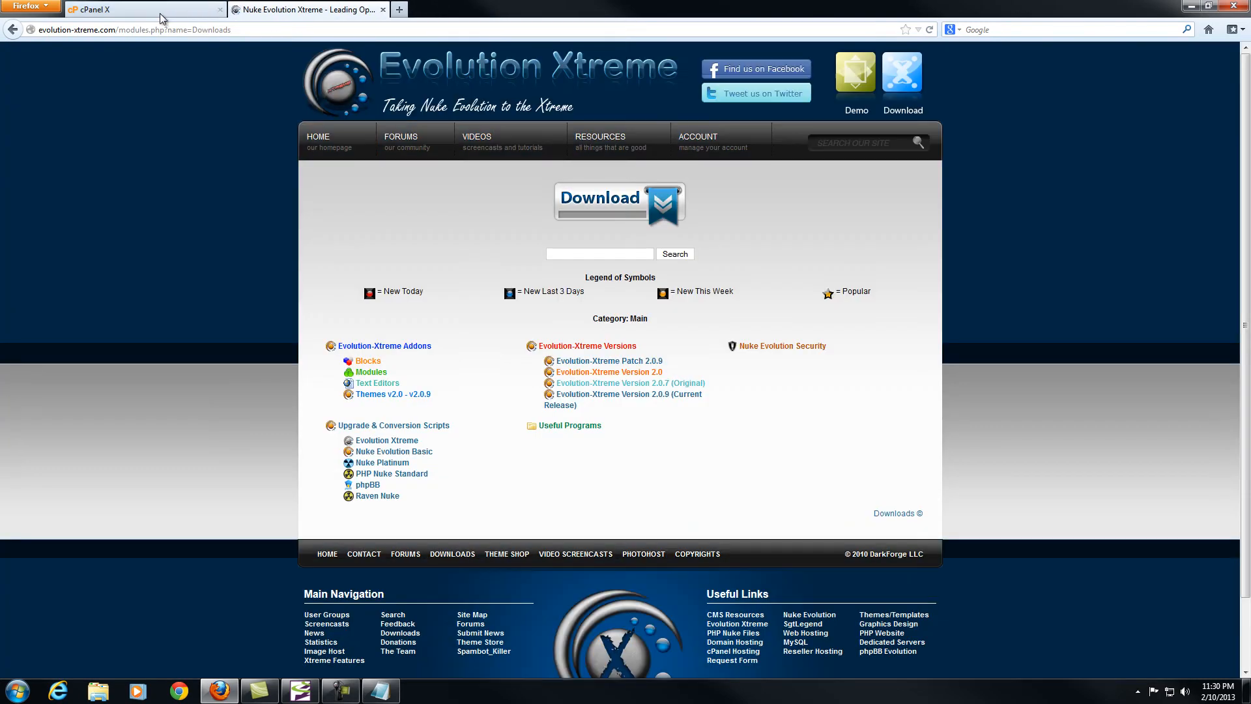
{"action": "left_click", "coordinate": [157, 12]}
{"action": "left_click", "coordinate": [306, 10]}
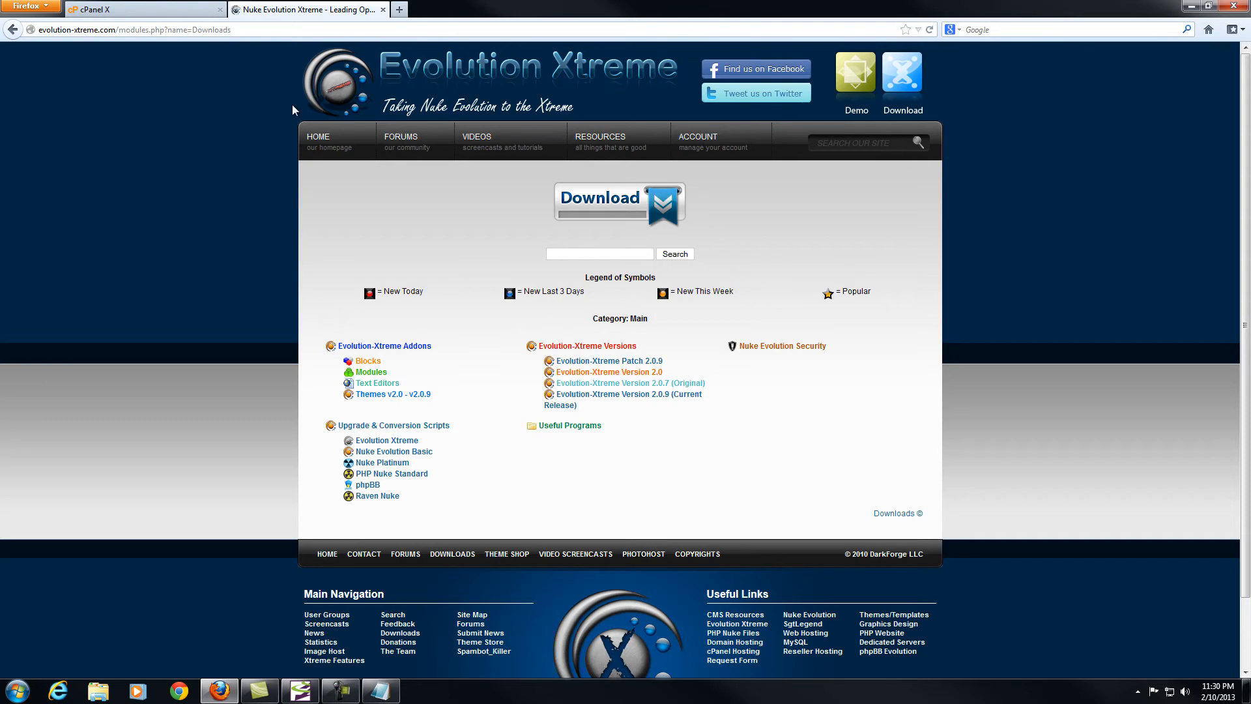
{"action": "left_click", "coordinate": [631, 399]}
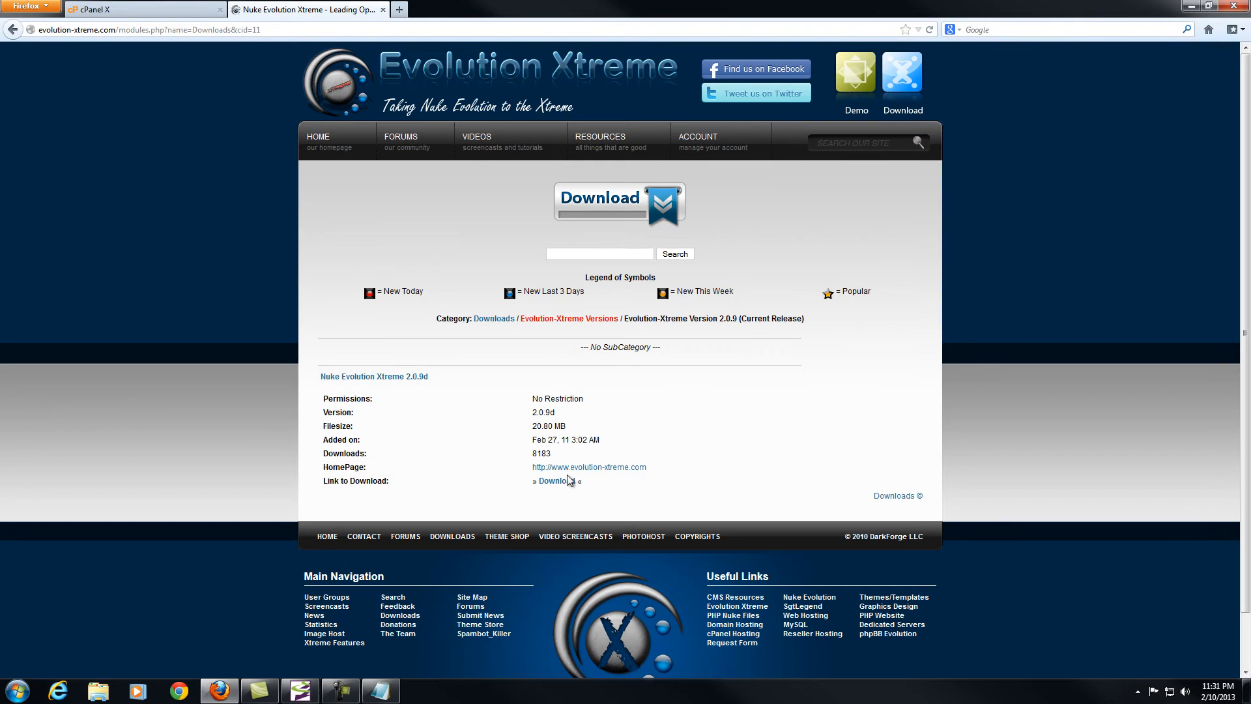
{"action": "left_click", "coordinate": [558, 480]}
Save the 15.3 MB zip archive from the external mirror to the computer.
{"action": "scroll", "coordinate": [536, 424], "scroll_direction": "down", "scroll_amount": 15}
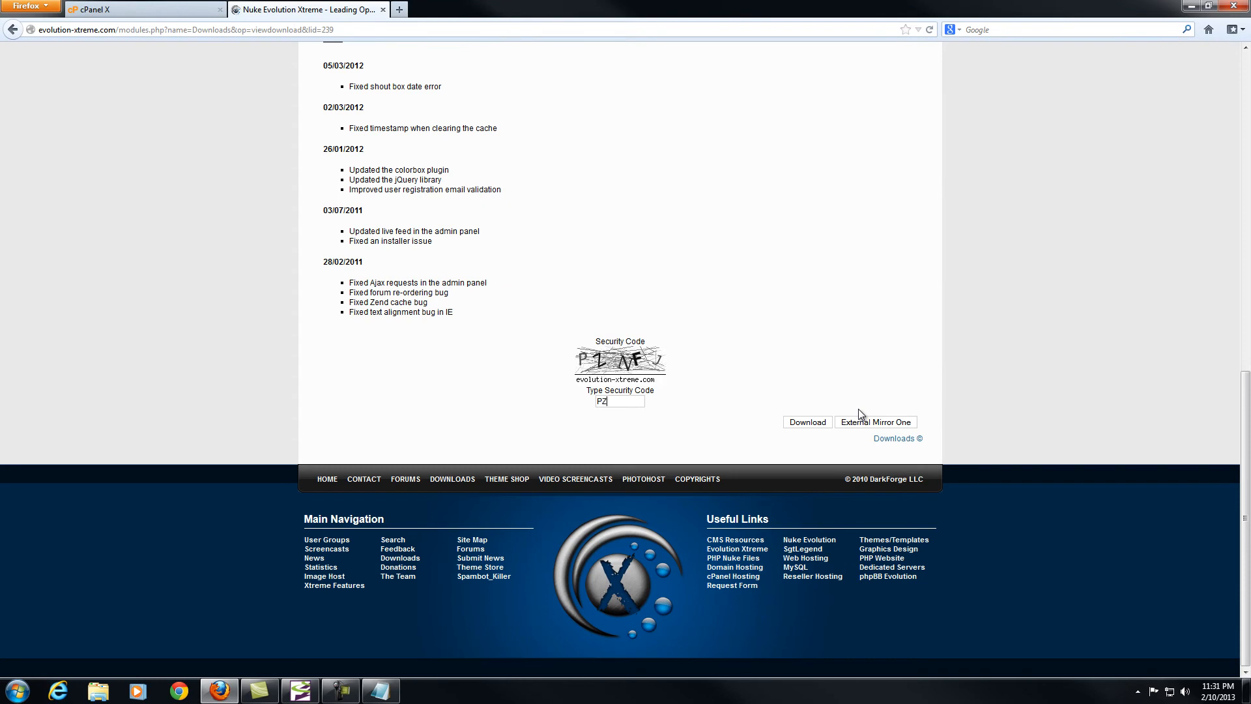
{"action": "left_click", "coordinate": [859, 419]}
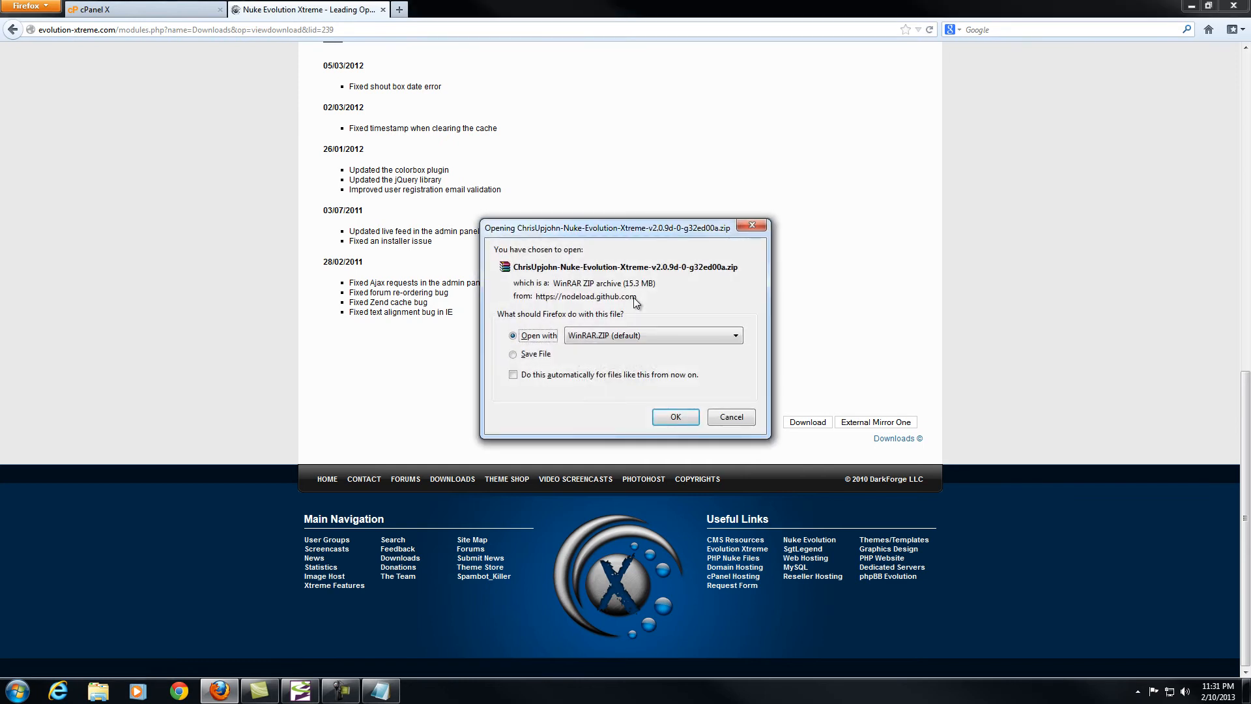
{"action": "left_click", "coordinate": [535, 354]}
{"action": "left_click", "coordinate": [676, 417]}
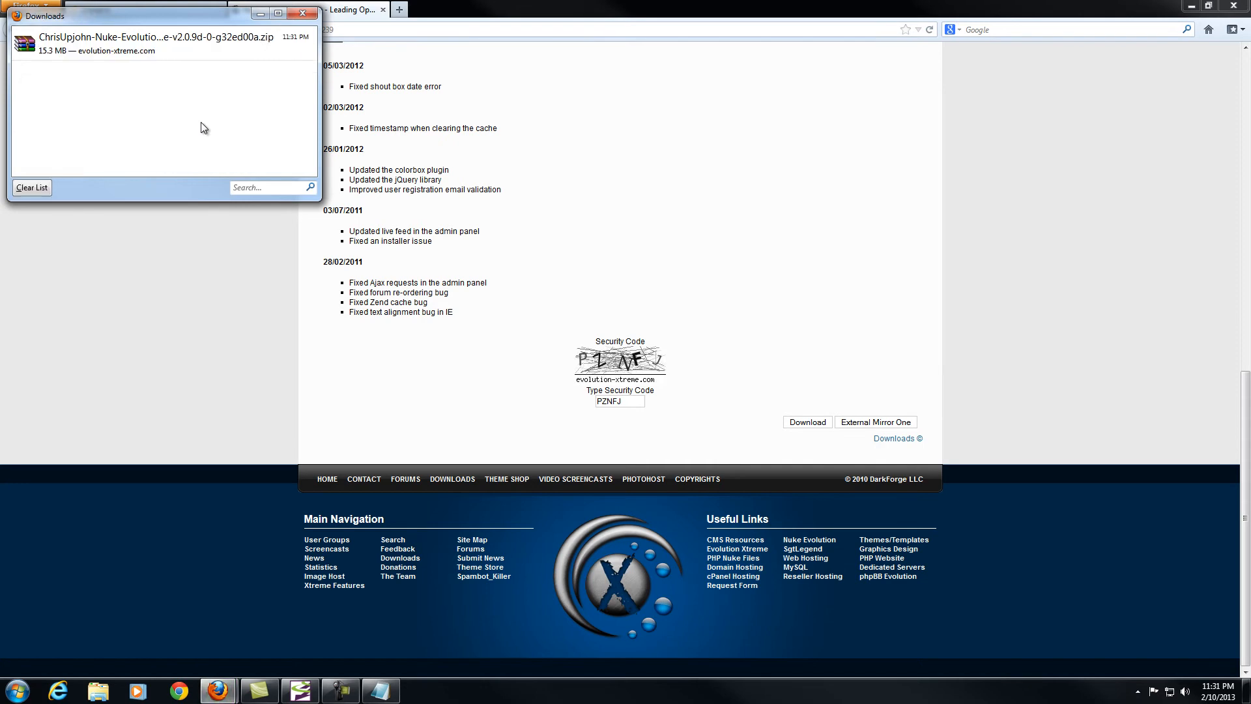
Open the downloaded Nuke Evolution Xtreme zip from the Downloads folder in WinRAR.
{"action": "left_click", "coordinate": [302, 13]}
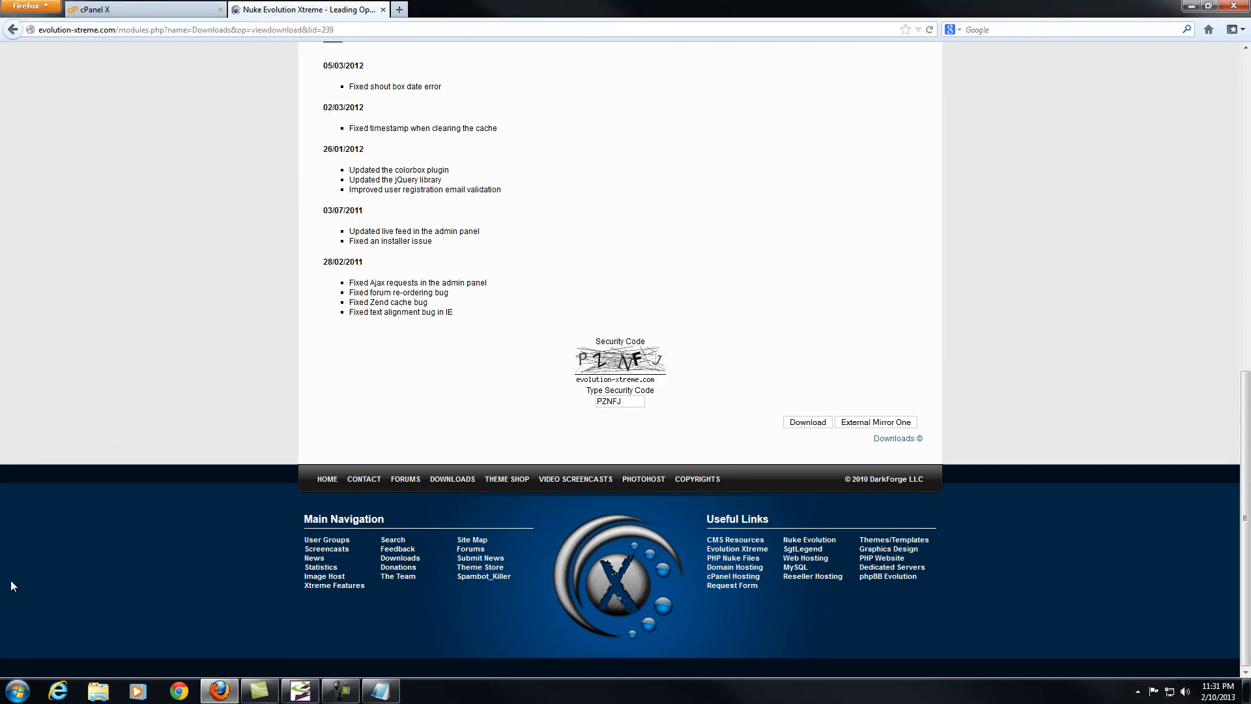
{"action": "left_click", "coordinate": [17, 690]}
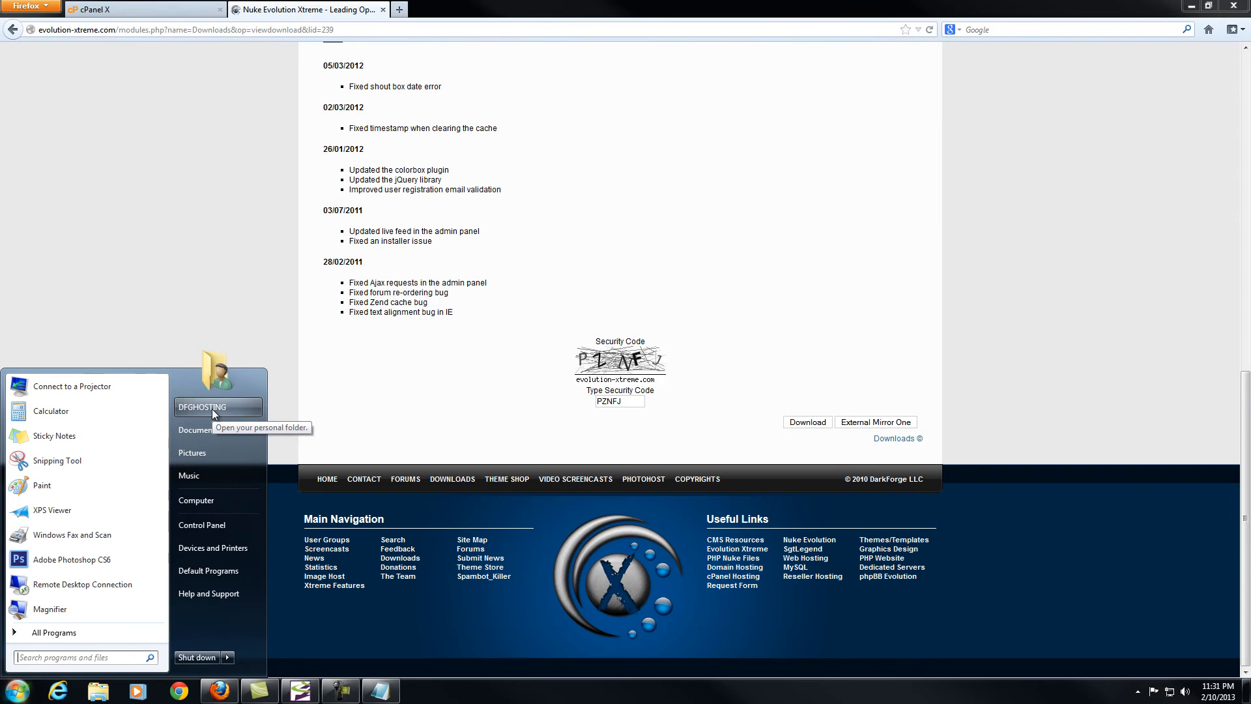
{"action": "left_click", "coordinate": [212, 408]}
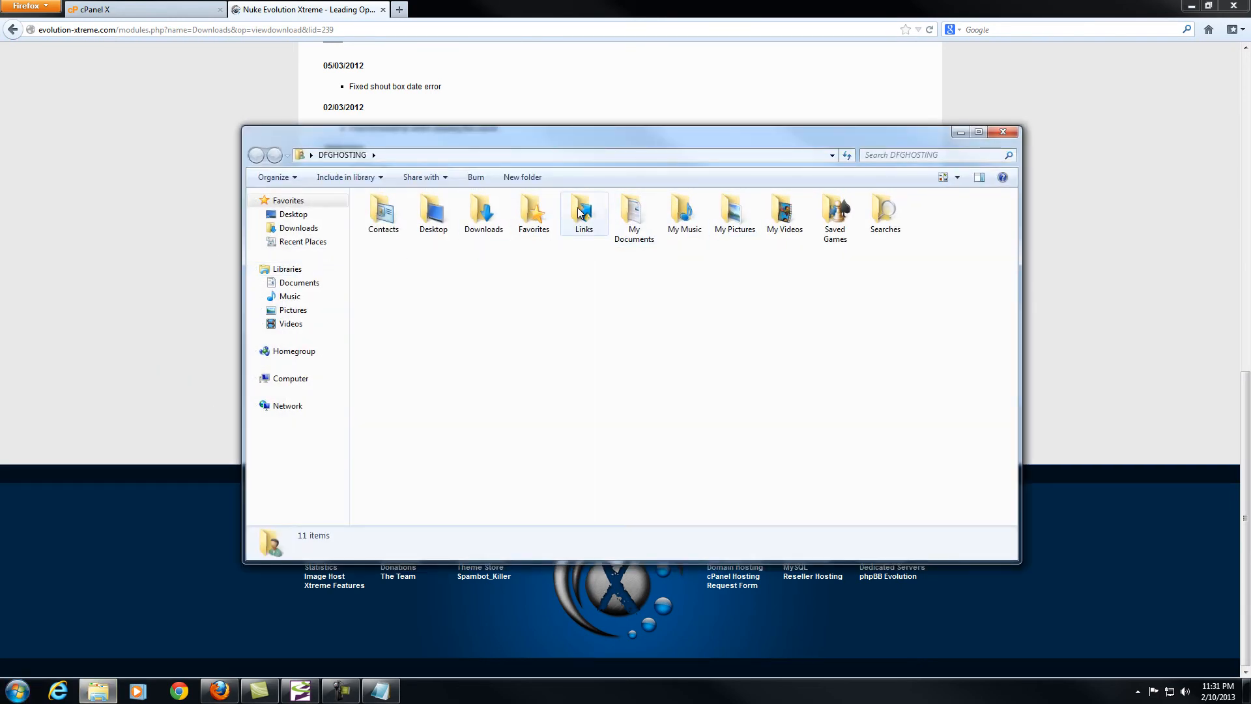
{"action": "double_click", "coordinate": [501, 209]}
{"action": "left_click", "coordinate": [416, 216]}
{"action": "double_click", "coordinate": [416, 216]}
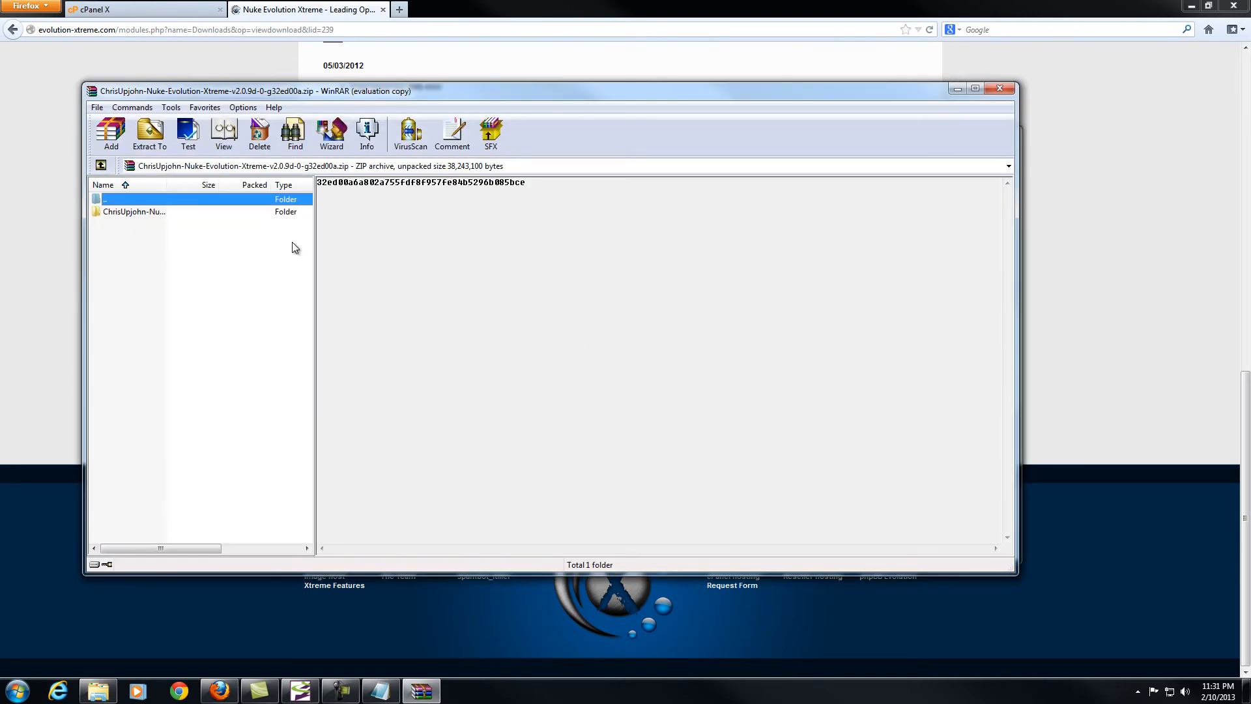
Extract the archive's inner public_html folder to the default destination in Downloads.
{"action": "left_click", "coordinate": [606, 334]}
{"action": "left_click", "coordinate": [133, 211]}
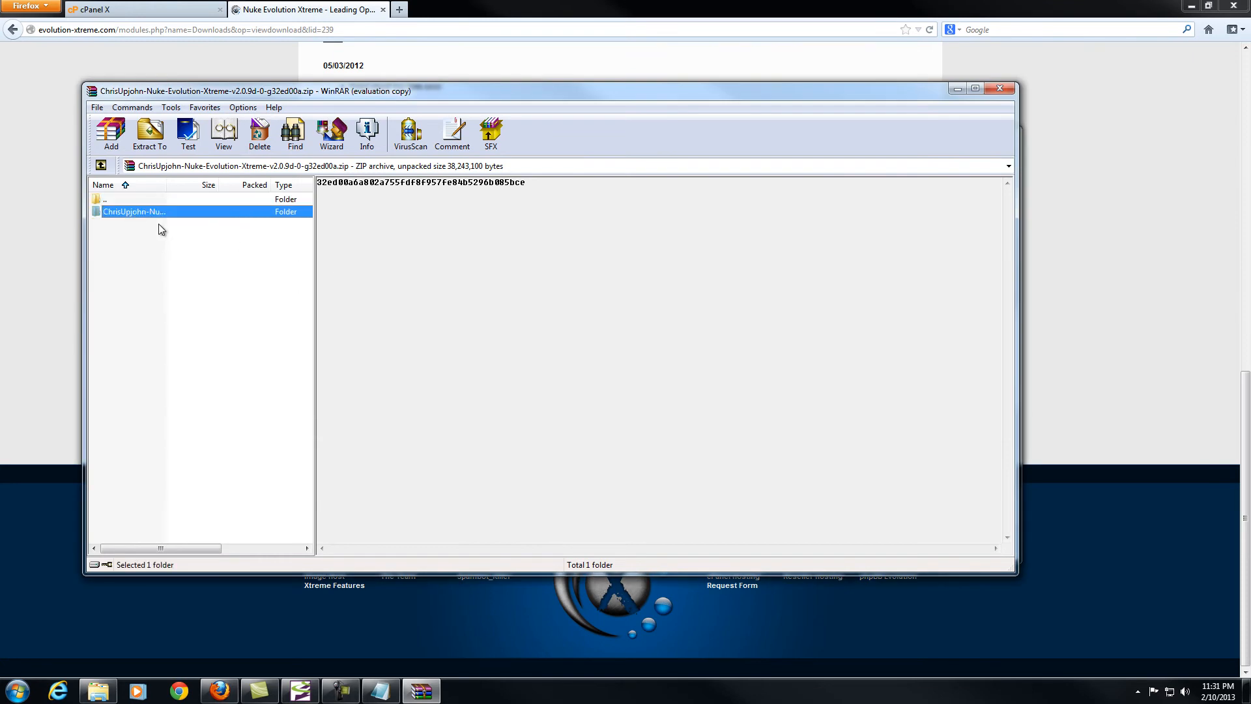
{"action": "double_click", "coordinate": [139, 213]}
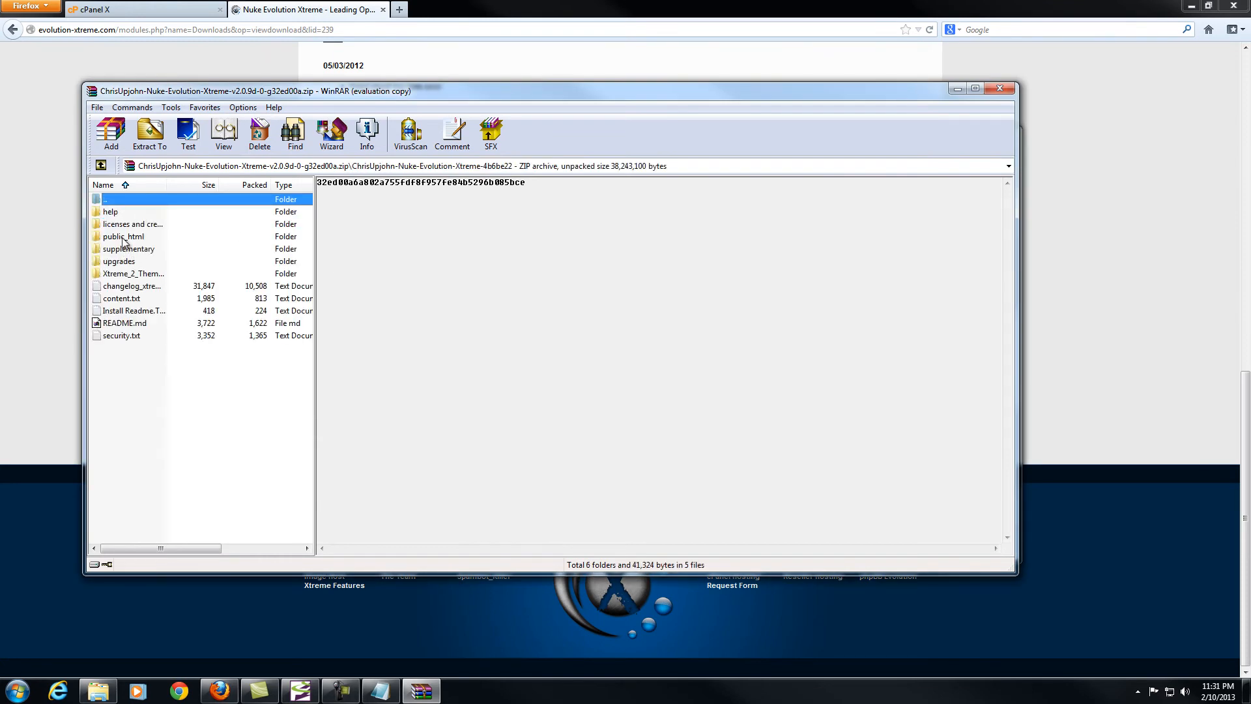
{"action": "left_click", "coordinate": [125, 237]}
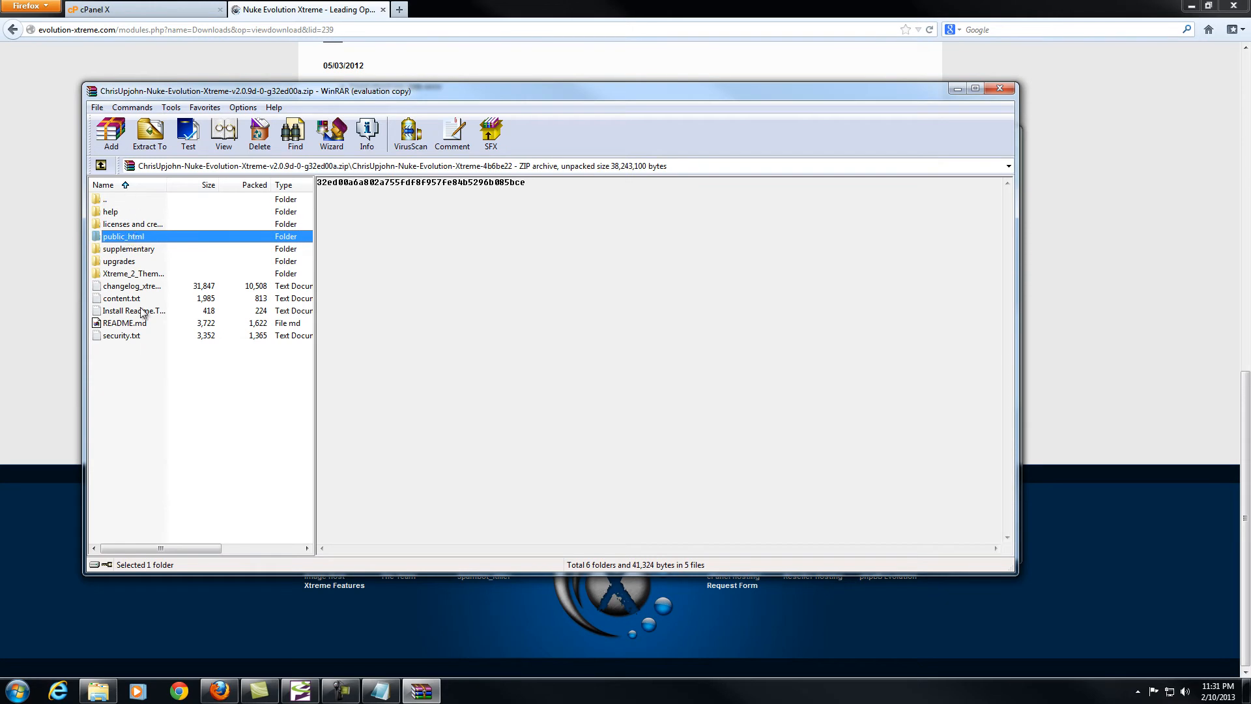
{"action": "left_click", "coordinate": [152, 139]}
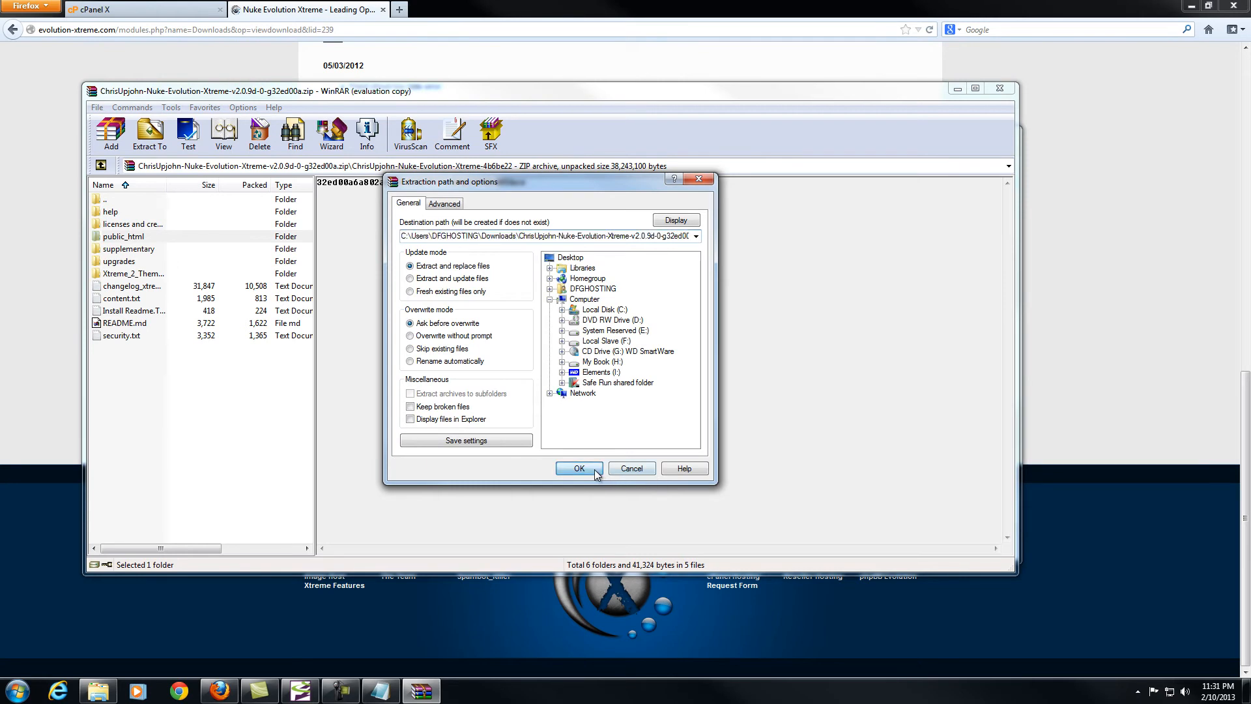
{"action": "left_click", "coordinate": [579, 468]}
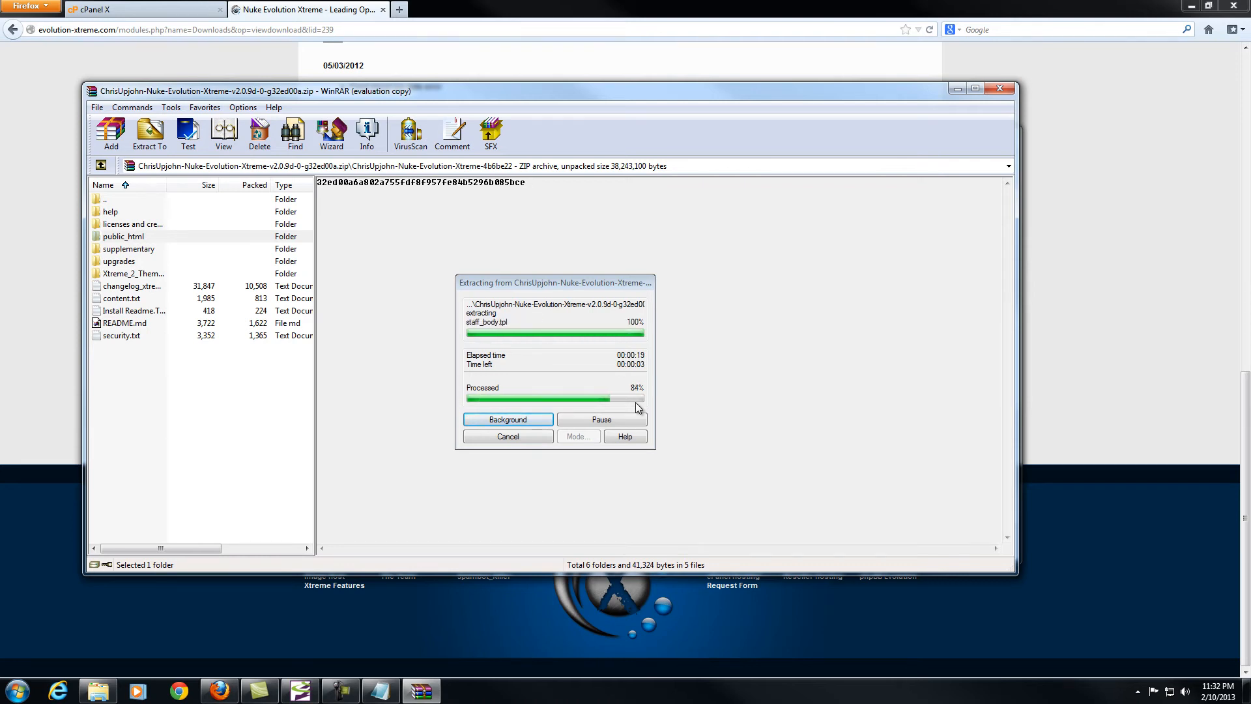
Close WinRAR and check that the extracted public_html folder holds 32 items.
{"action": "left_click", "coordinate": [999, 88]}
{"action": "double_click", "coordinate": [463, 215]}
{"action": "double_click", "coordinate": [450, 215]}
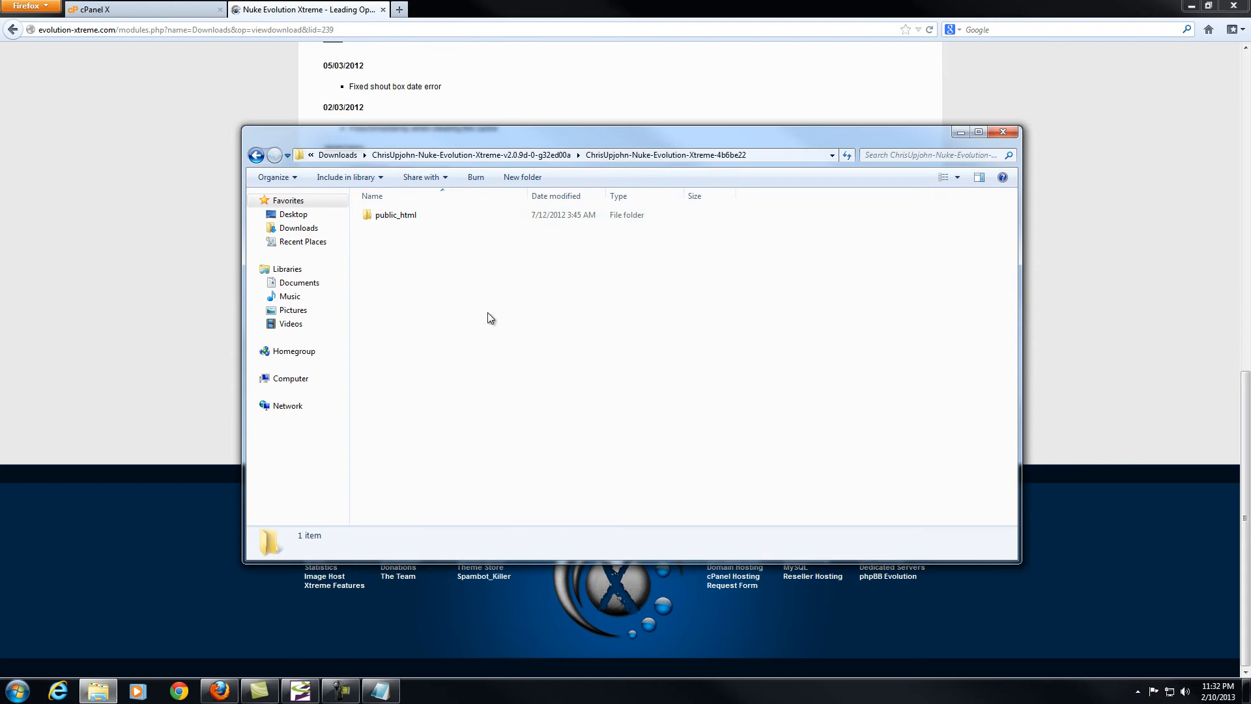
{"action": "double_click", "coordinate": [391, 217]}
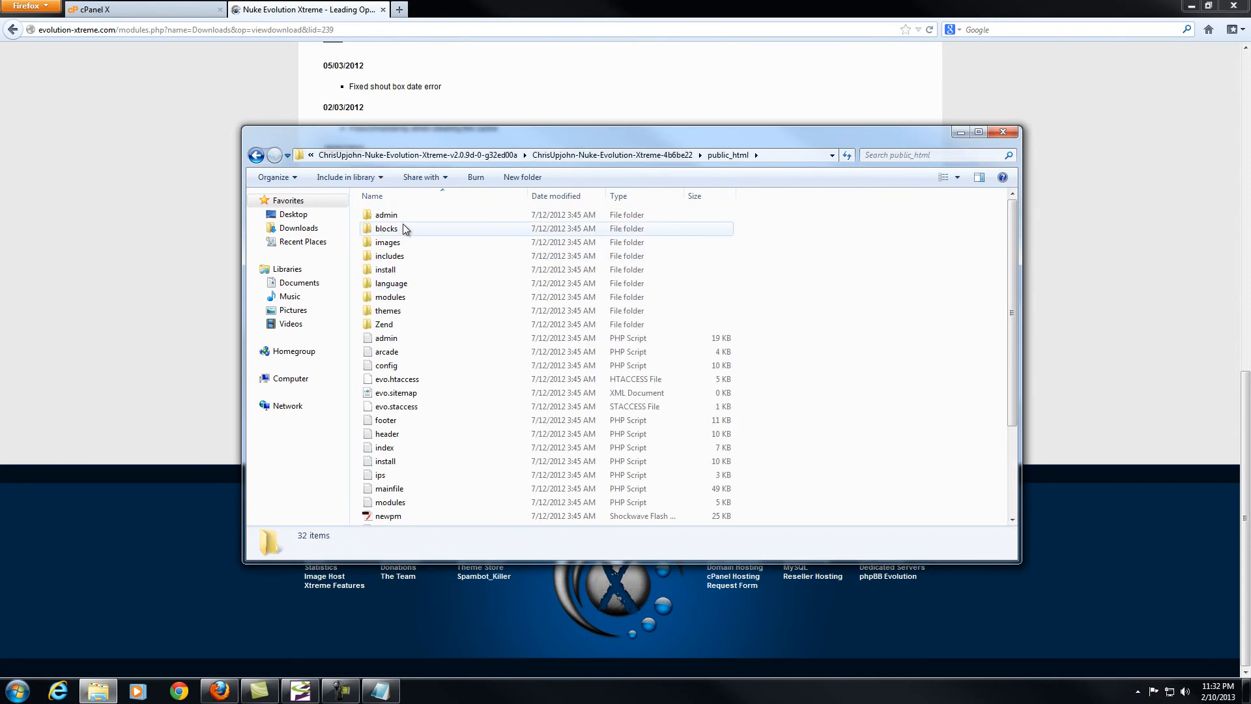
{"action": "scroll", "coordinate": [432, 456], "scroll_direction": "down", "scroll_amount": 3}
{"action": "scroll", "coordinate": [434, 485], "scroll_direction": "up", "scroll_amount": 3}
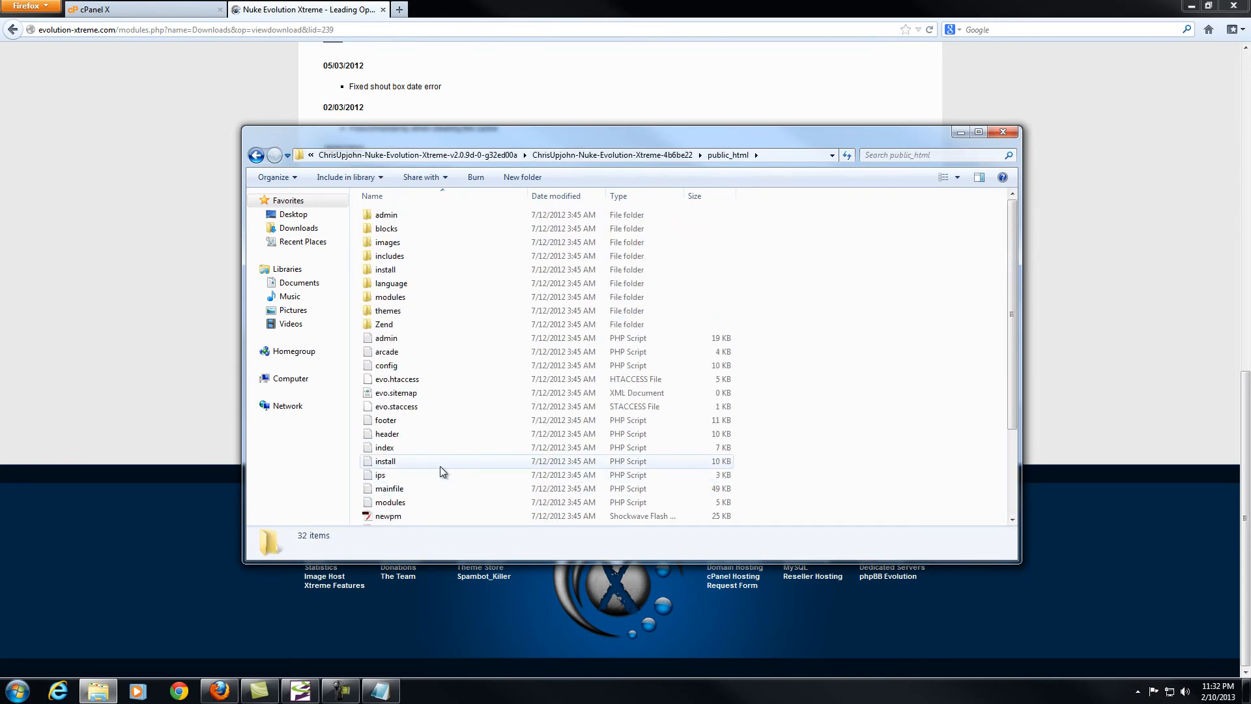
{"action": "left_click", "coordinate": [256, 155]}
{"action": "left_click", "coordinate": [300, 690]}
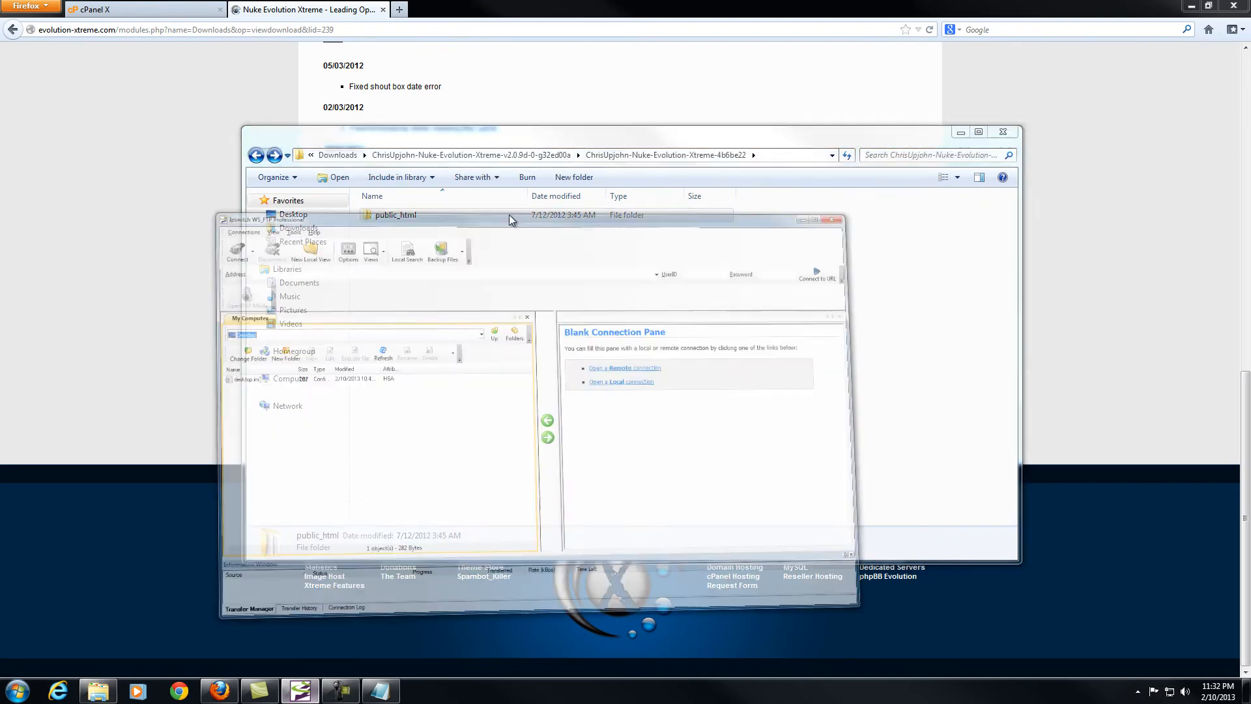
Connect WS_FTP to ftp://killigan.net and confirm the remote public_html contains only .htaccess.
{"action": "left_click", "coordinate": [493, 123]}
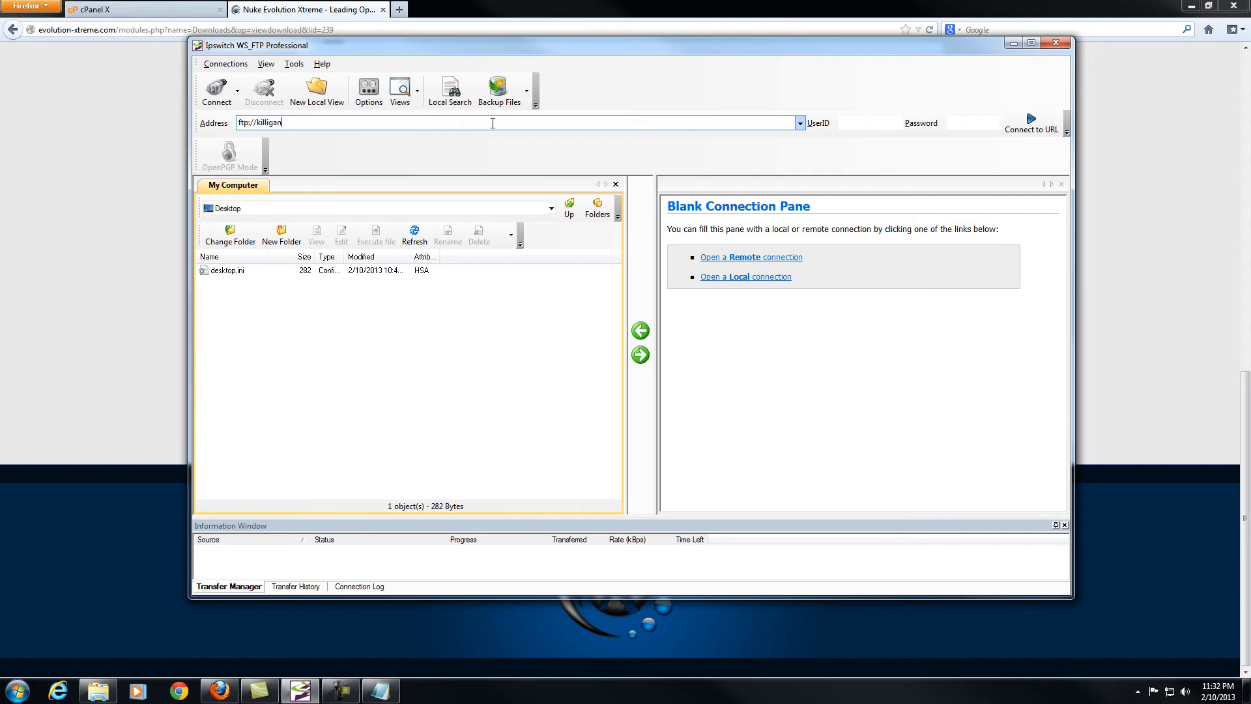
{"action": "key", "text": "Tab"}
{"action": "key", "text": "Tab"}
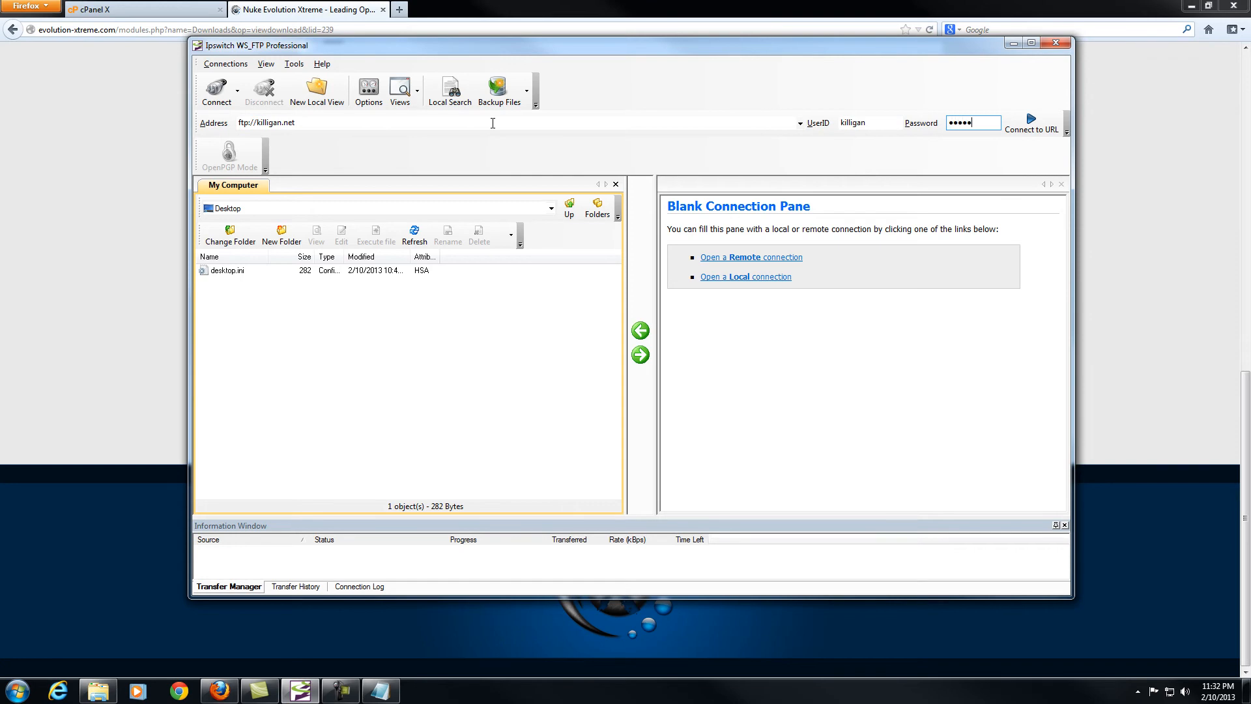
{"action": "key", "text": "Return"}
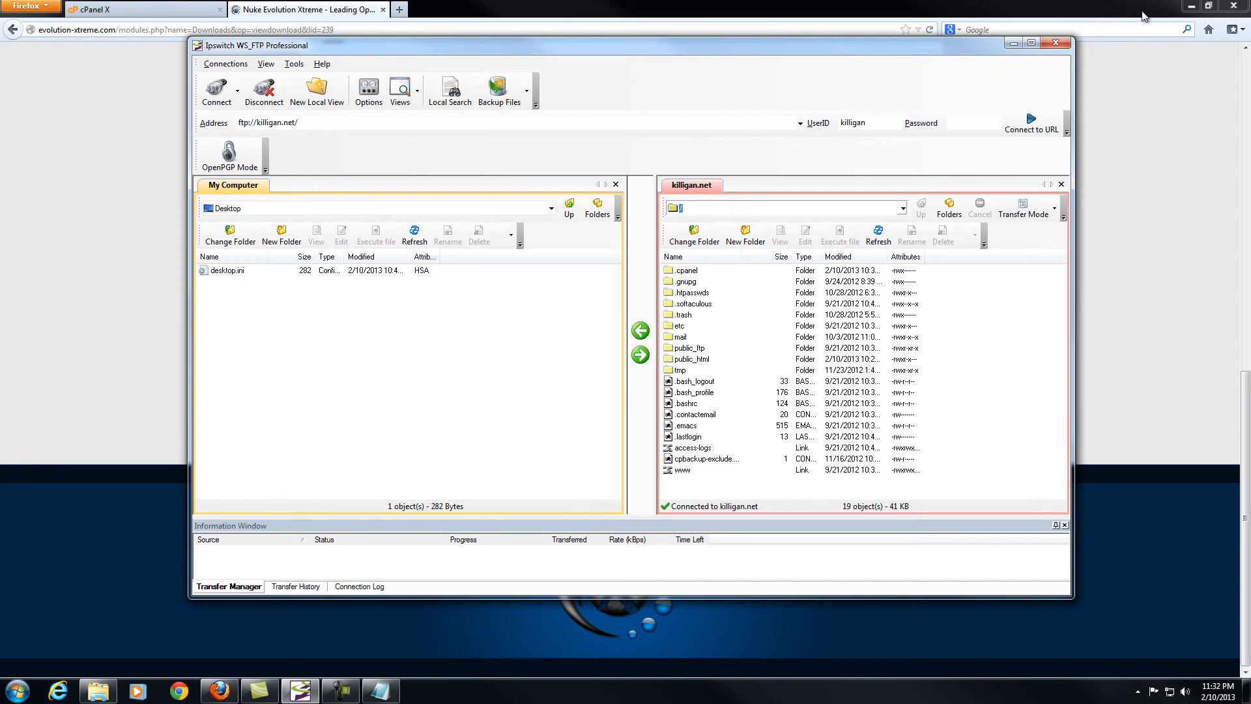
{"action": "double_click", "coordinate": [691, 359]}
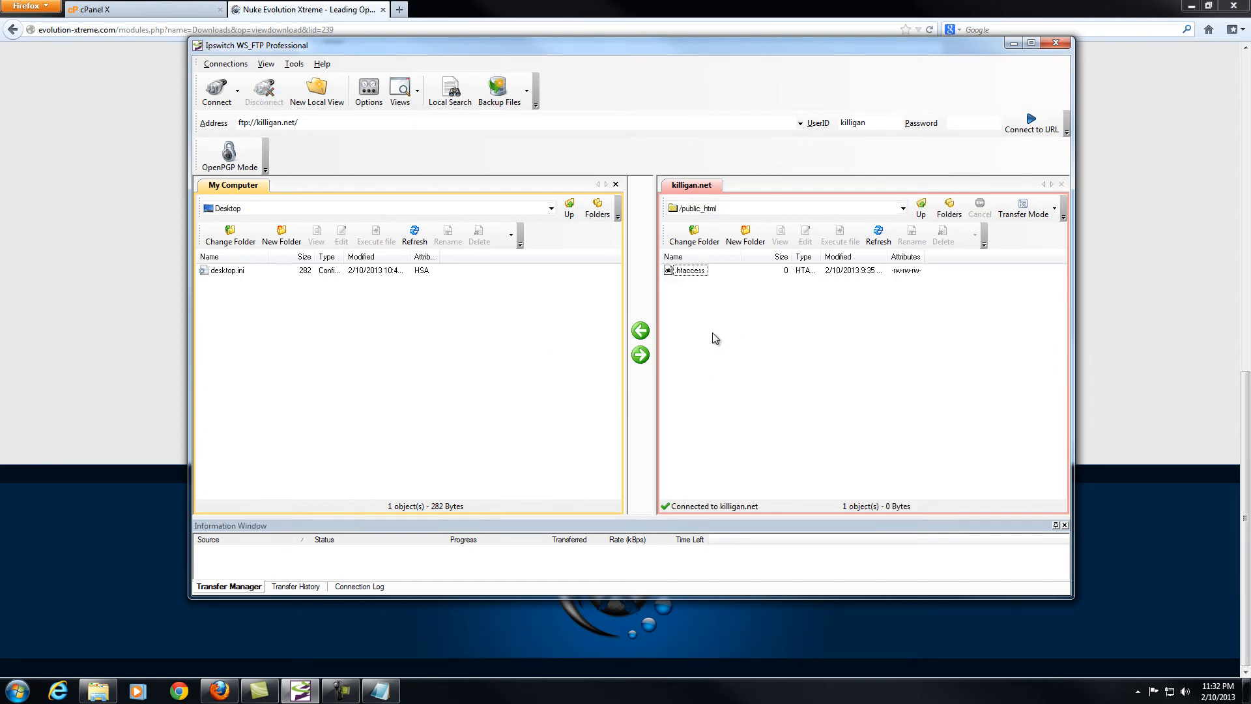
{"action": "left_click", "coordinate": [920, 207]}
{"action": "left_click", "coordinate": [1191, 6]}
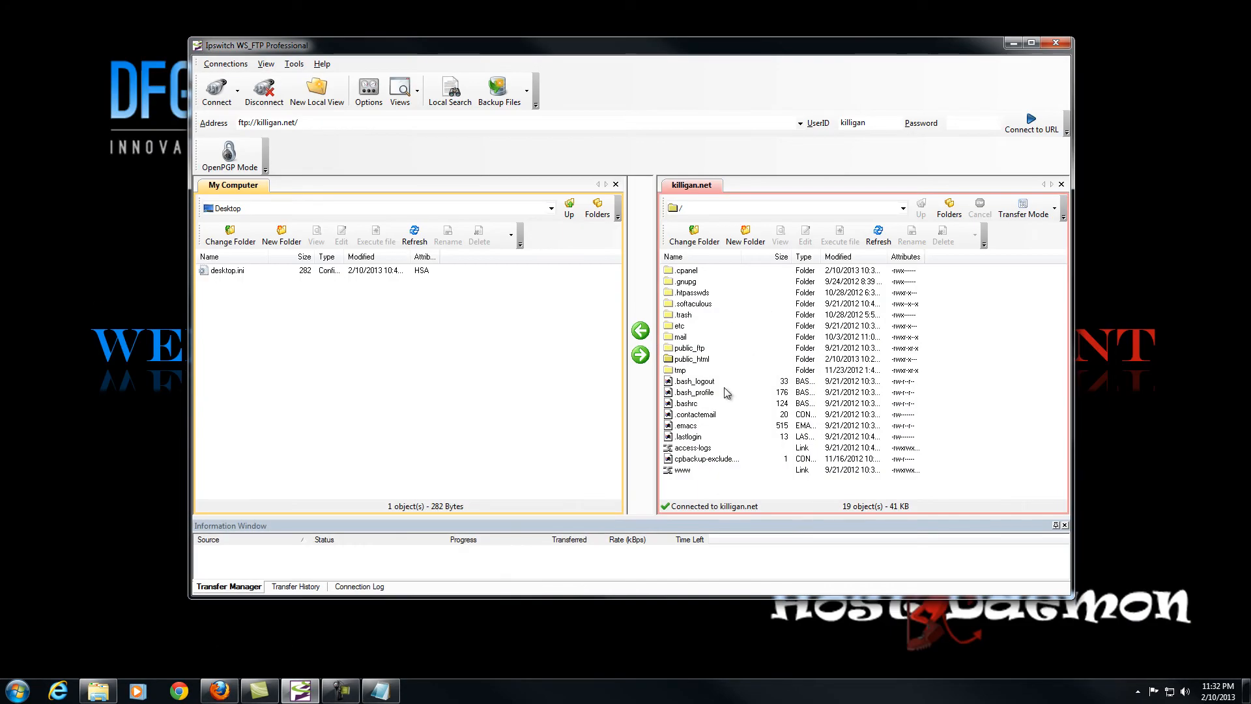
{"action": "double_click", "coordinate": [699, 359]}
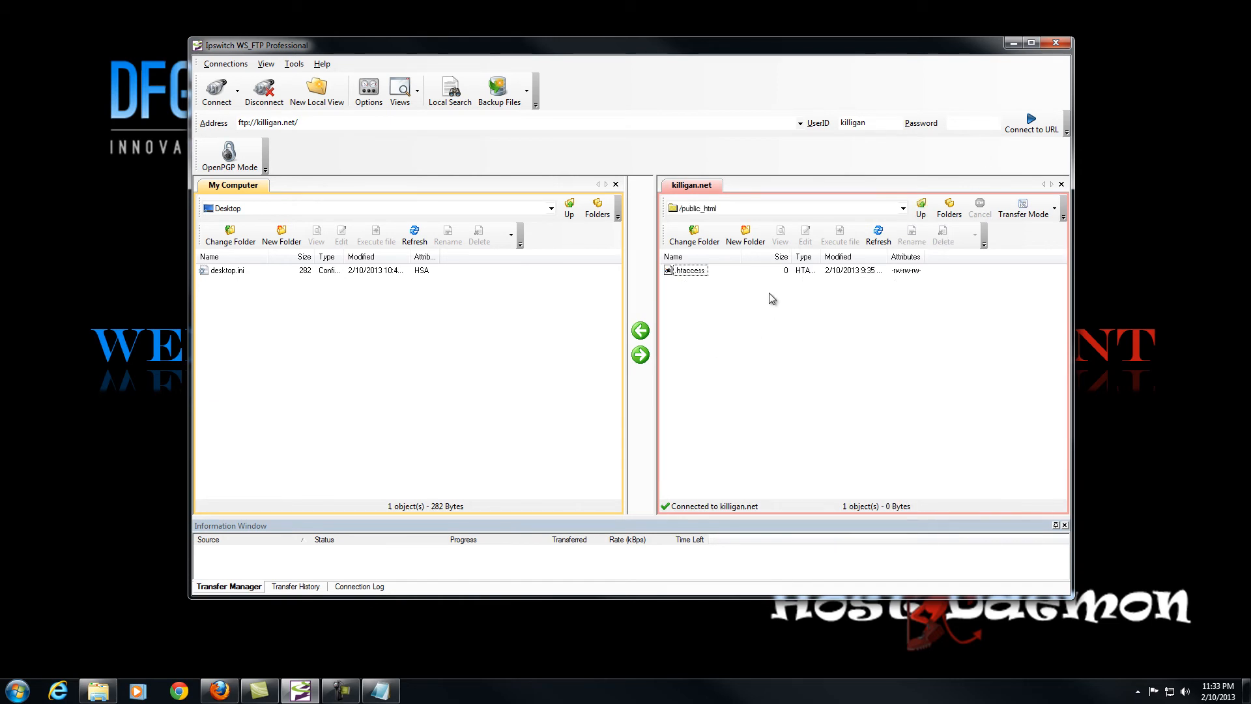
{"action": "left_click", "coordinate": [920, 208]}
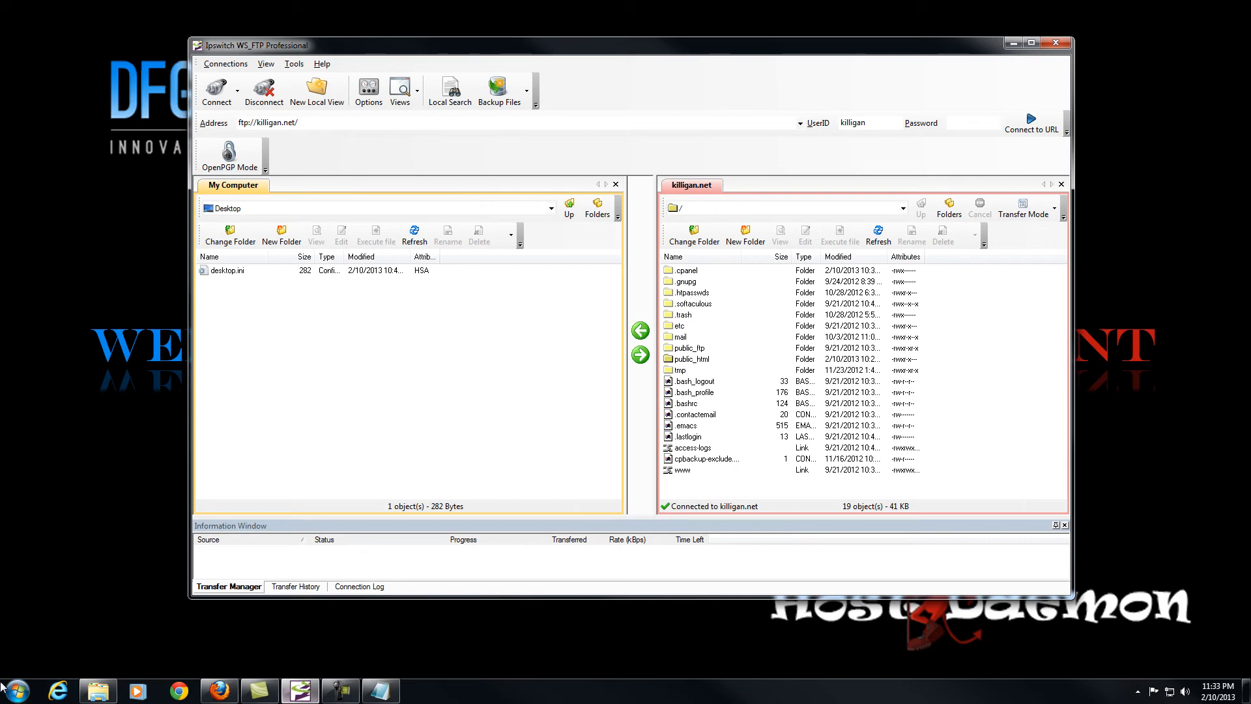
{"action": "left_click", "coordinate": [98, 690]}
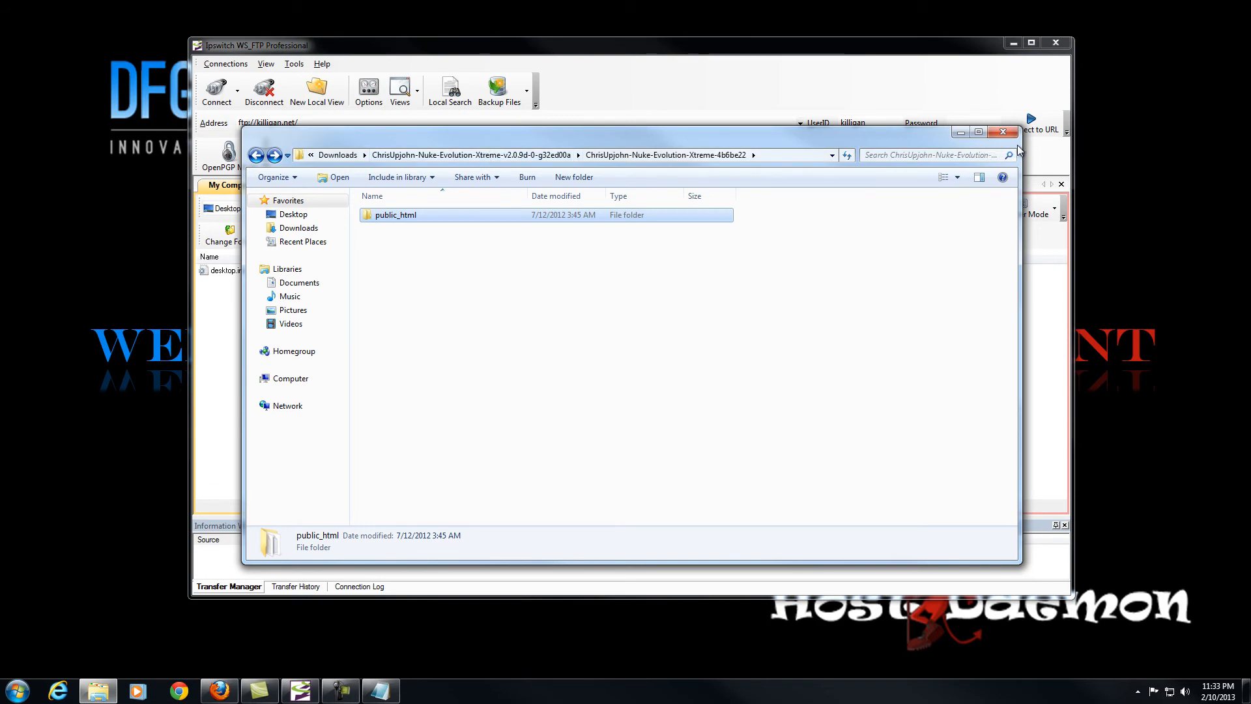
Arrange the Explorer window beside WS_FTP and compare the local and server public_html folders.
{"action": "left_click_drag", "start_coordinate": [1021, 142], "coordinate": [721, 142]}
{"action": "left_click_drag", "start_coordinate": [616, 133], "coordinate": [446, 114]}
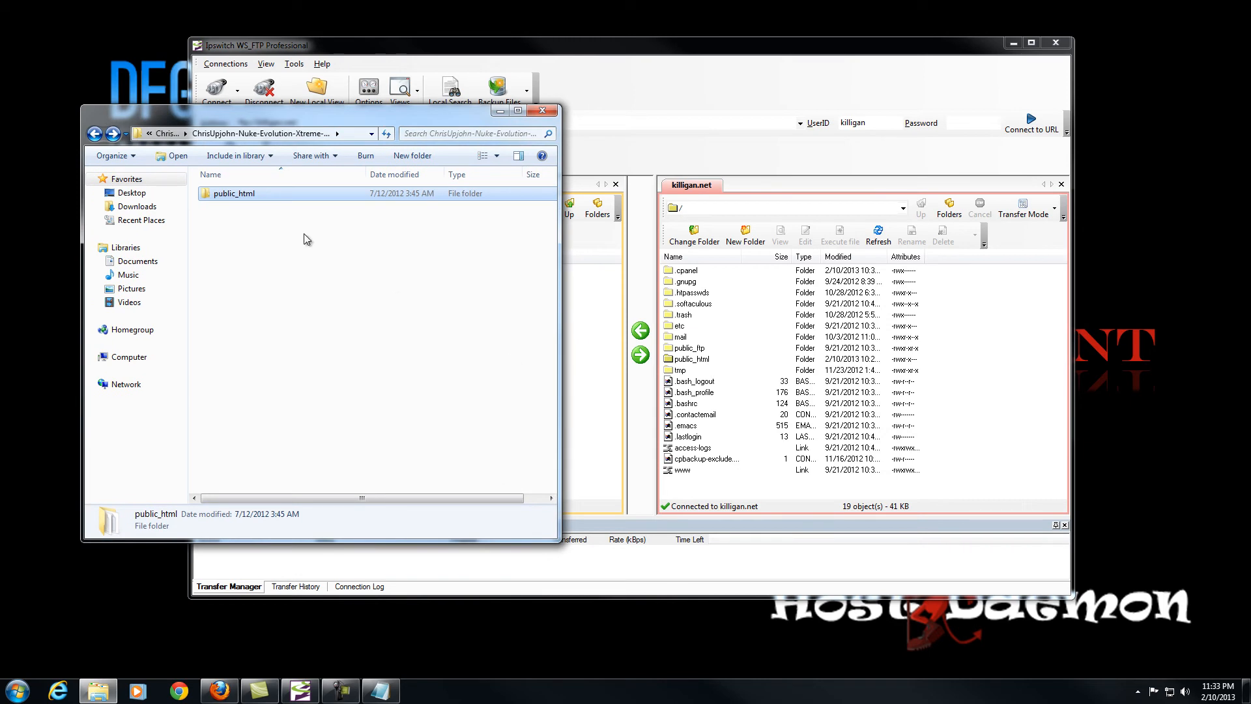
{"action": "double_click", "coordinate": [238, 199]}
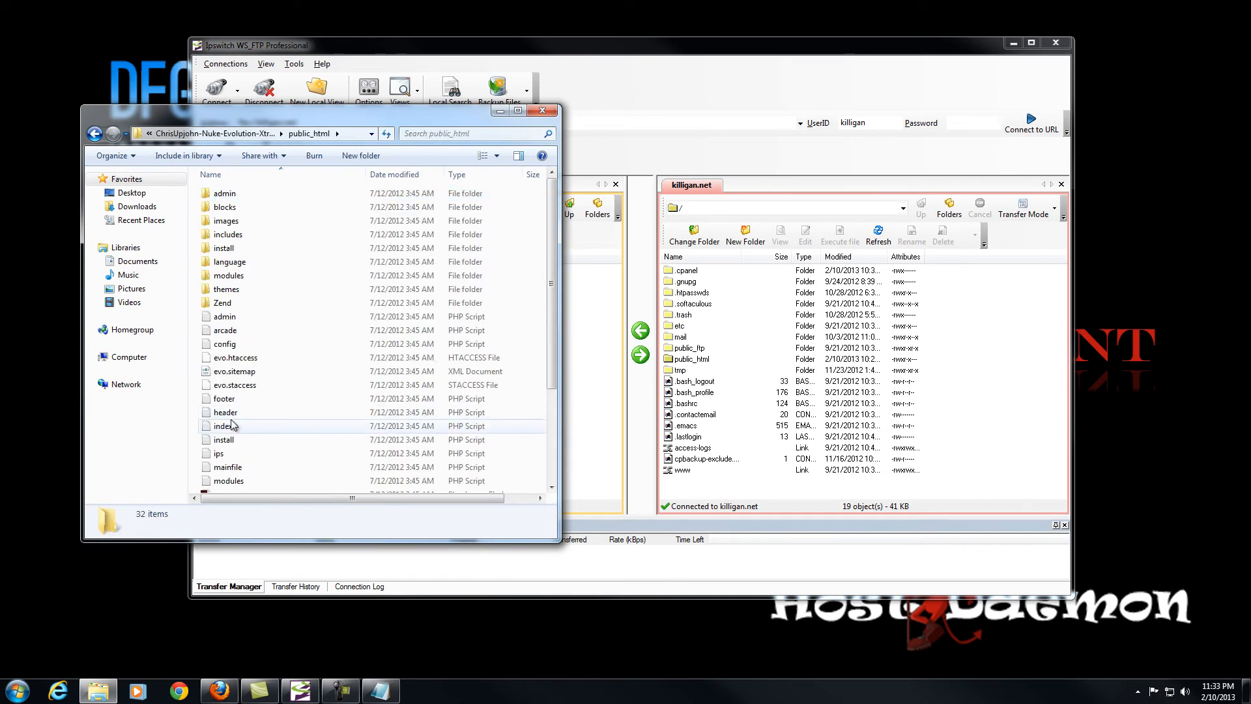
{"action": "double_click", "coordinate": [690, 359]}
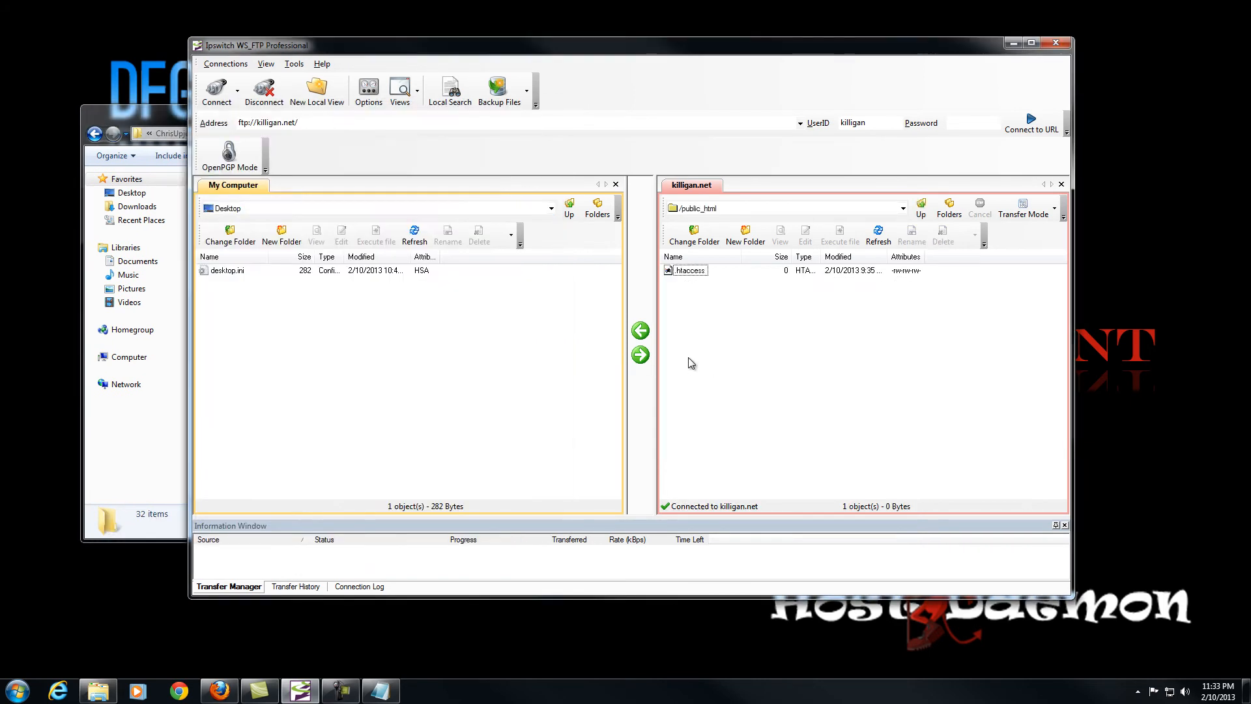
{"action": "left_click", "coordinate": [919, 207]}
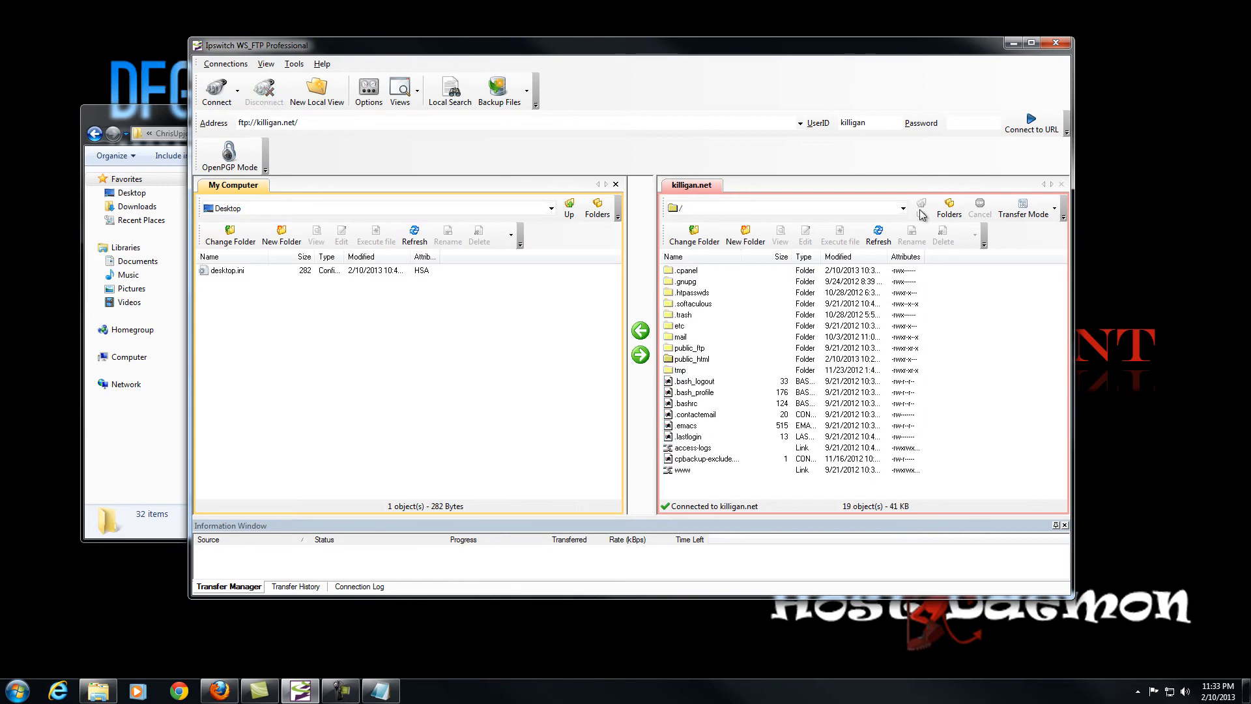
{"action": "left_click", "coordinate": [145, 456]}
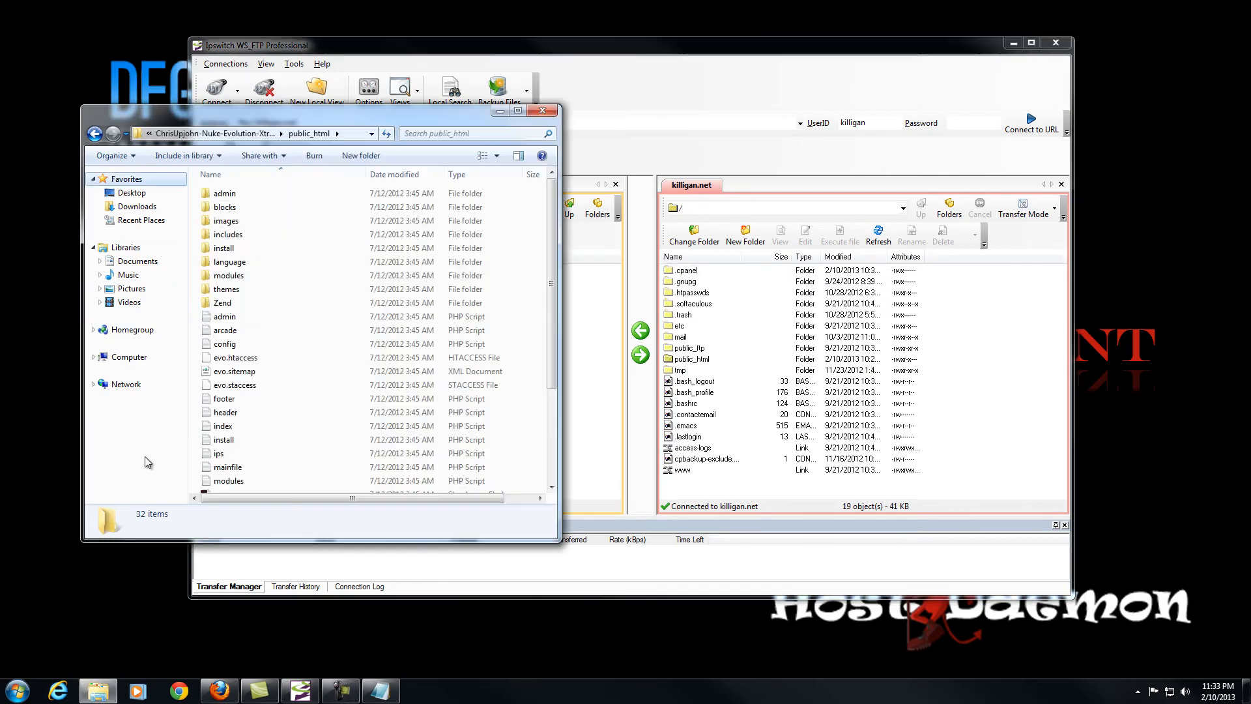
{"action": "left_click", "coordinate": [269, 136]}
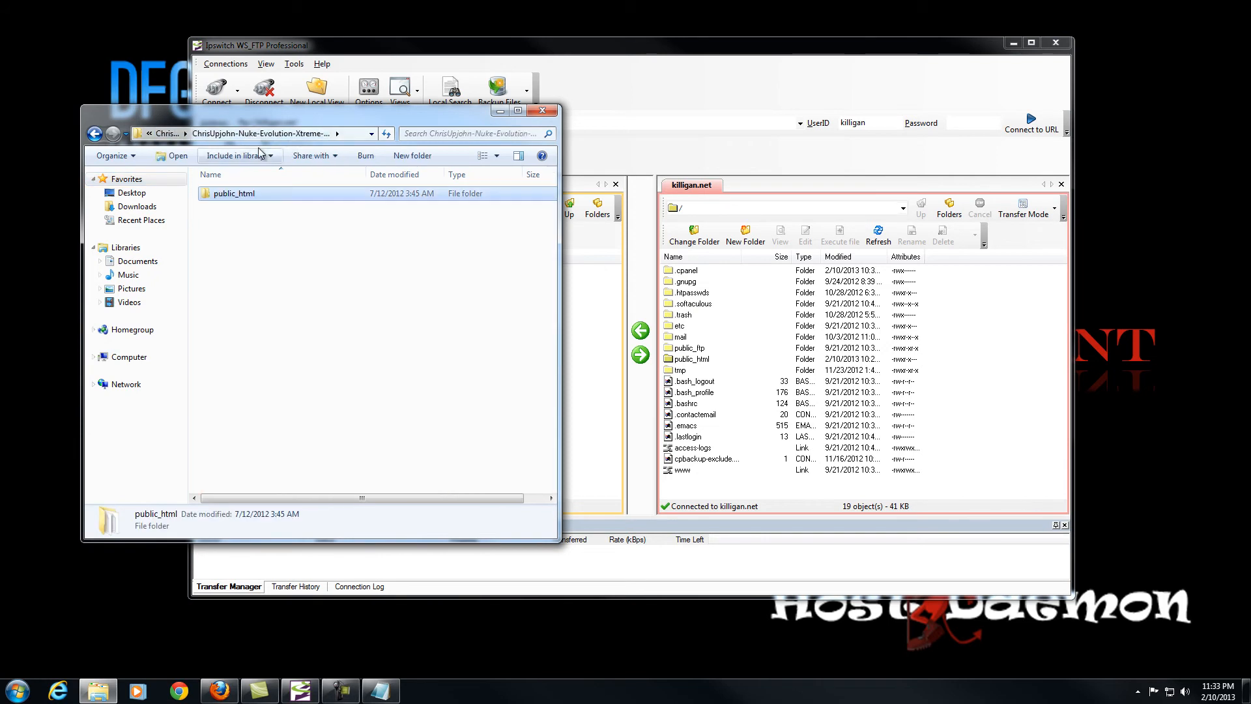
Select all 32 items in the local public_html folder and choose WinRAR's 'Add to archive...'.
{"action": "double_click", "coordinate": [229, 195]}
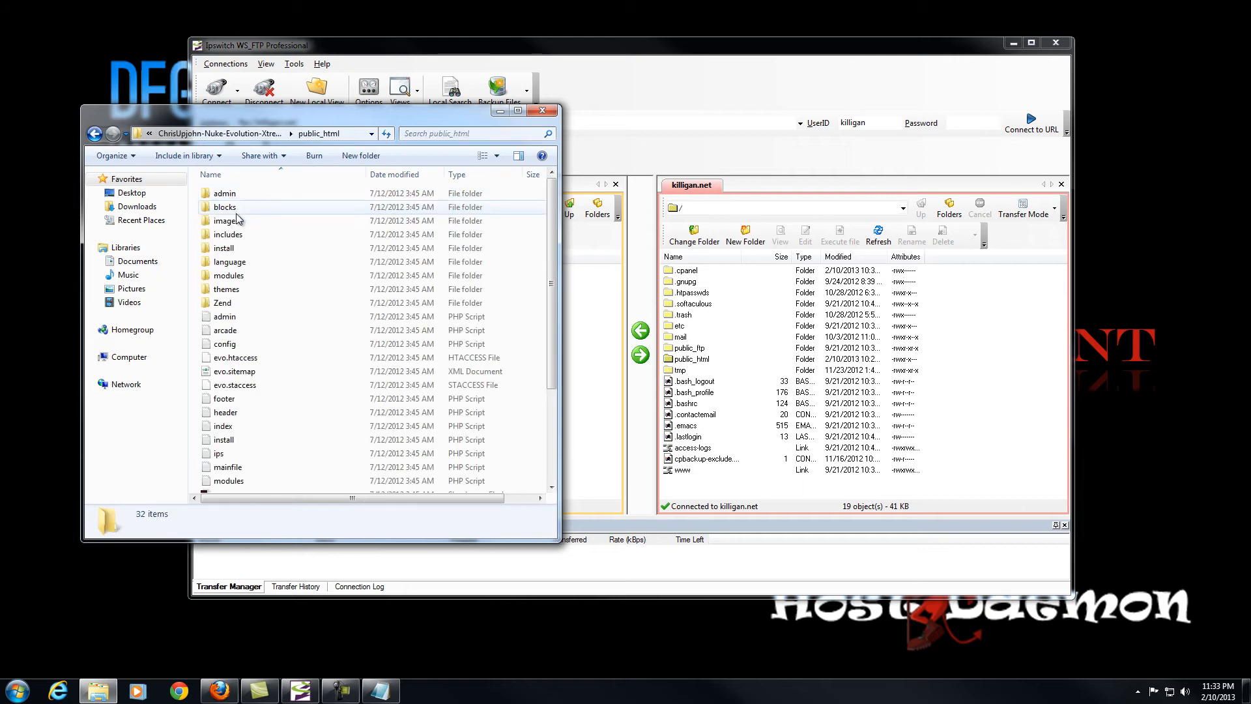
{"action": "left_click", "coordinate": [234, 197]}
{"action": "scroll", "coordinate": [249, 378], "scroll_direction": "down", "scroll_amount": 5}
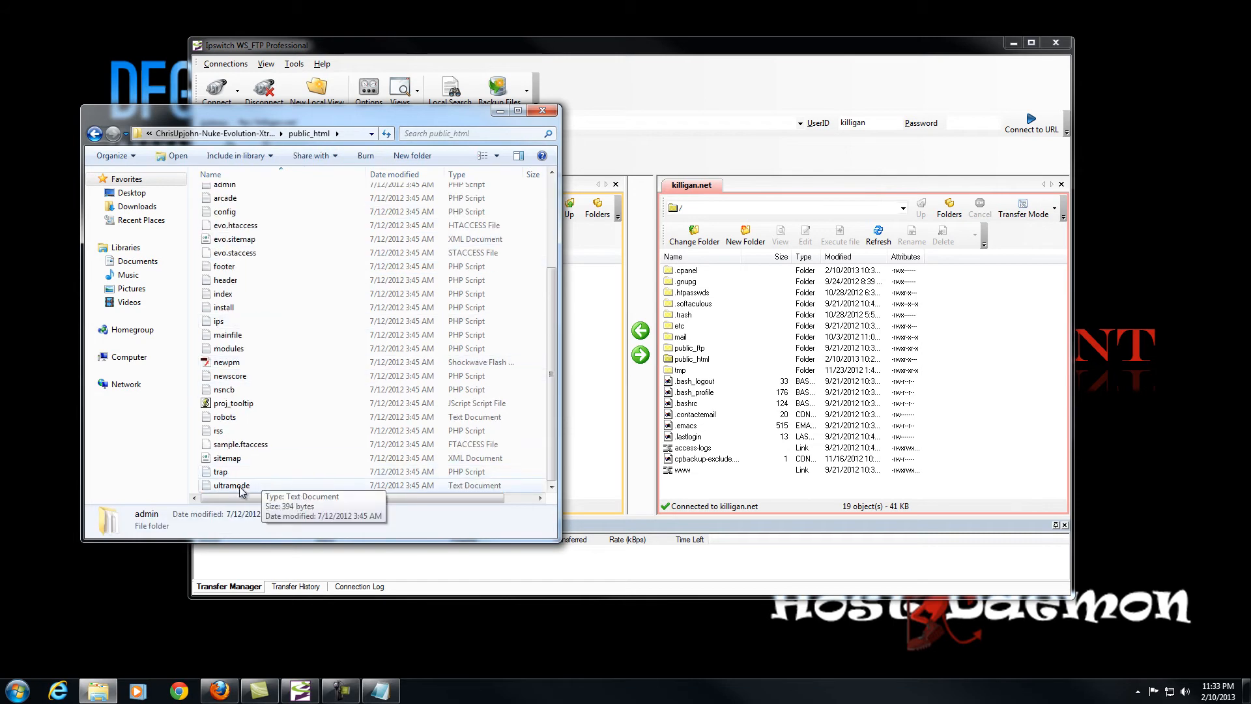
{"action": "key", "text": "ctrl+a"}
{"action": "scroll", "coordinate": [285, 376], "scroll_direction": "up", "scroll_amount": 5}
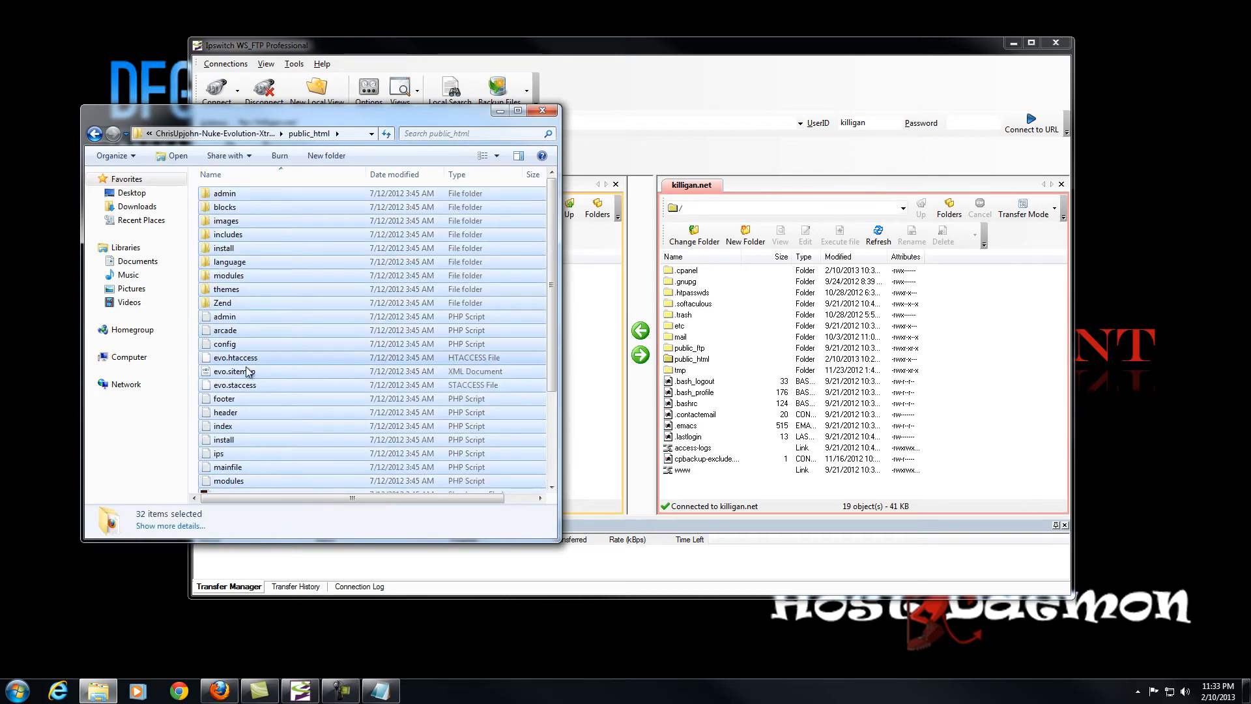
{"action": "right_click", "coordinate": [260, 190]}
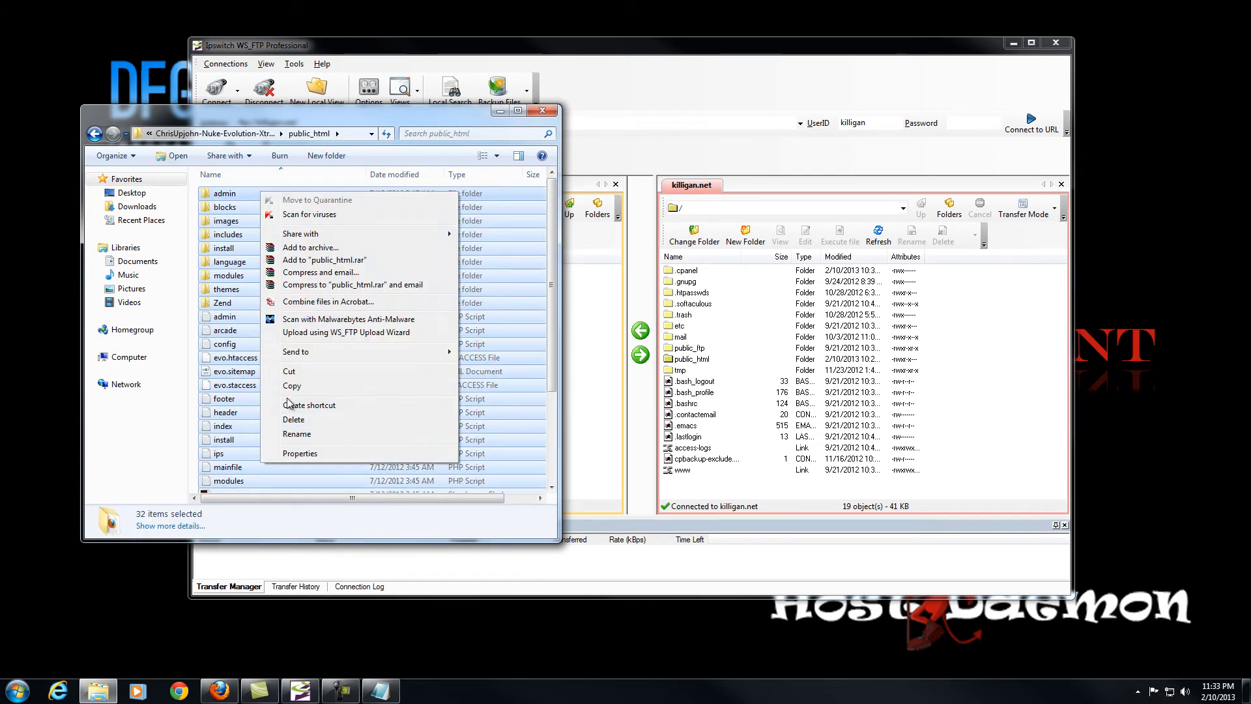
{"action": "left_click", "coordinate": [307, 249]}
Create public_html.zip in ZIP format (about 13.2 MB) and select the new archive.
{"action": "left_click", "coordinate": [529, 366]}
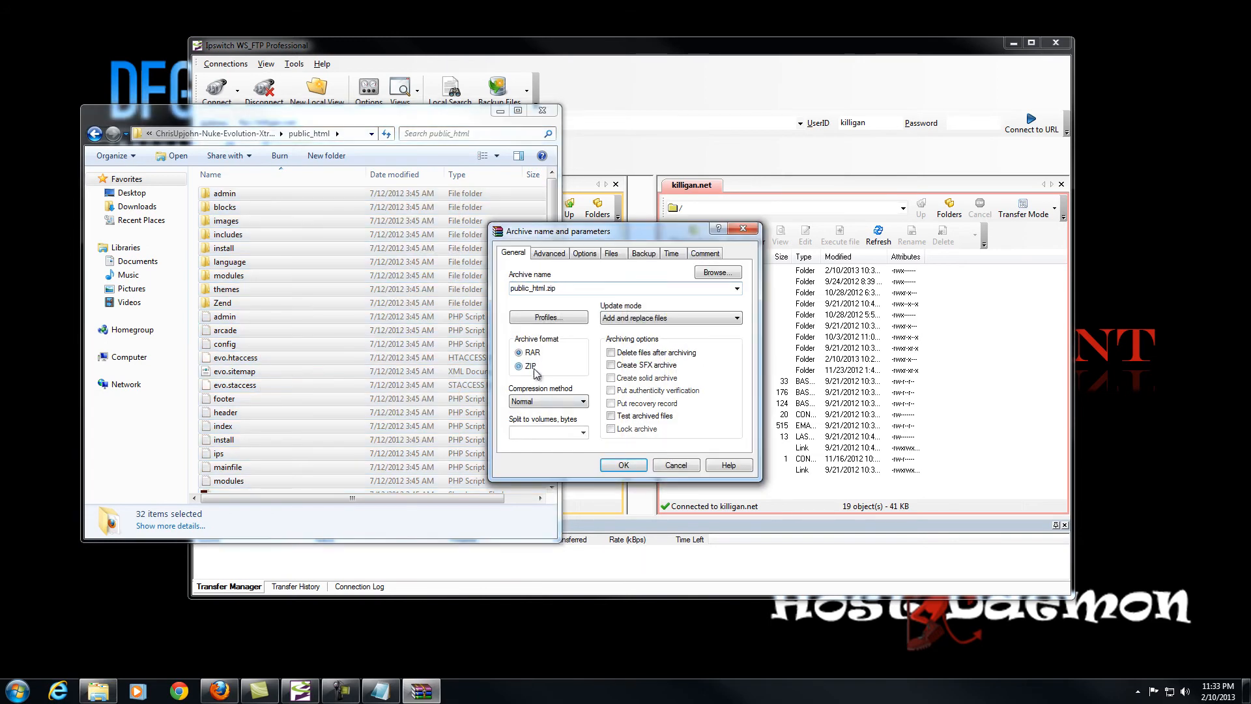
{"action": "left_click", "coordinate": [624, 465]}
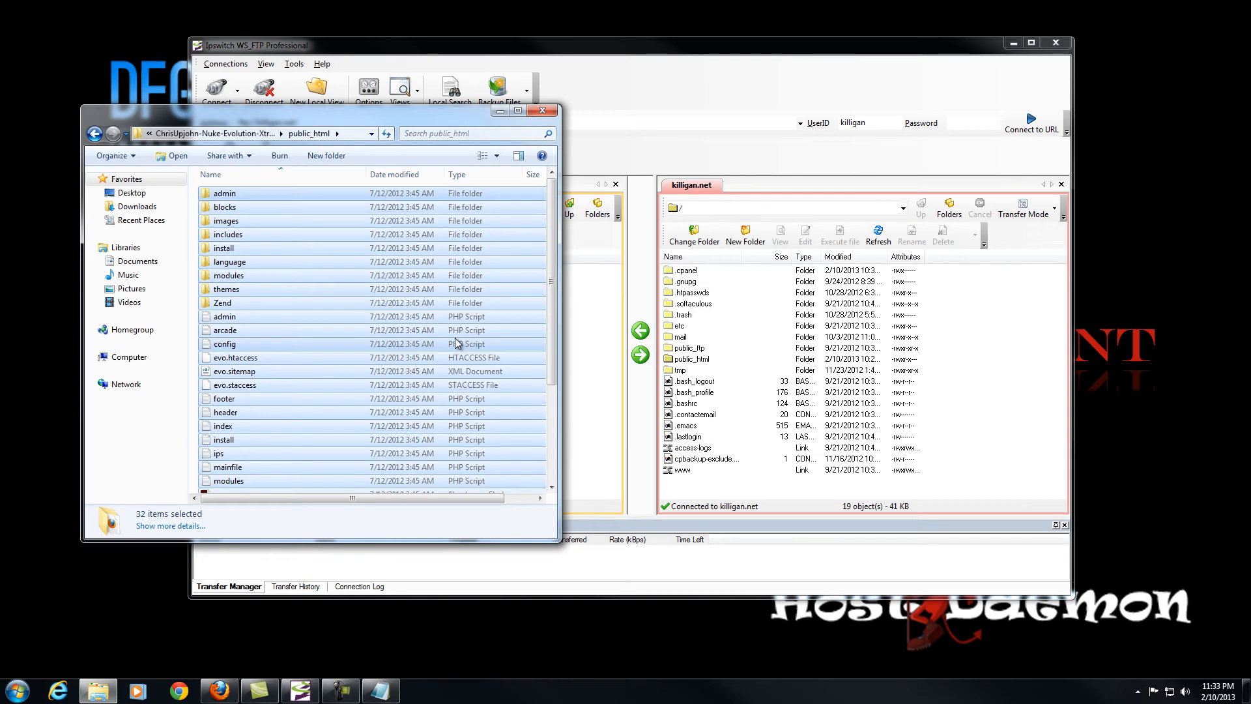
{"action": "scroll", "coordinate": [392, 432], "scroll_direction": "down", "scroll_amount": 4}
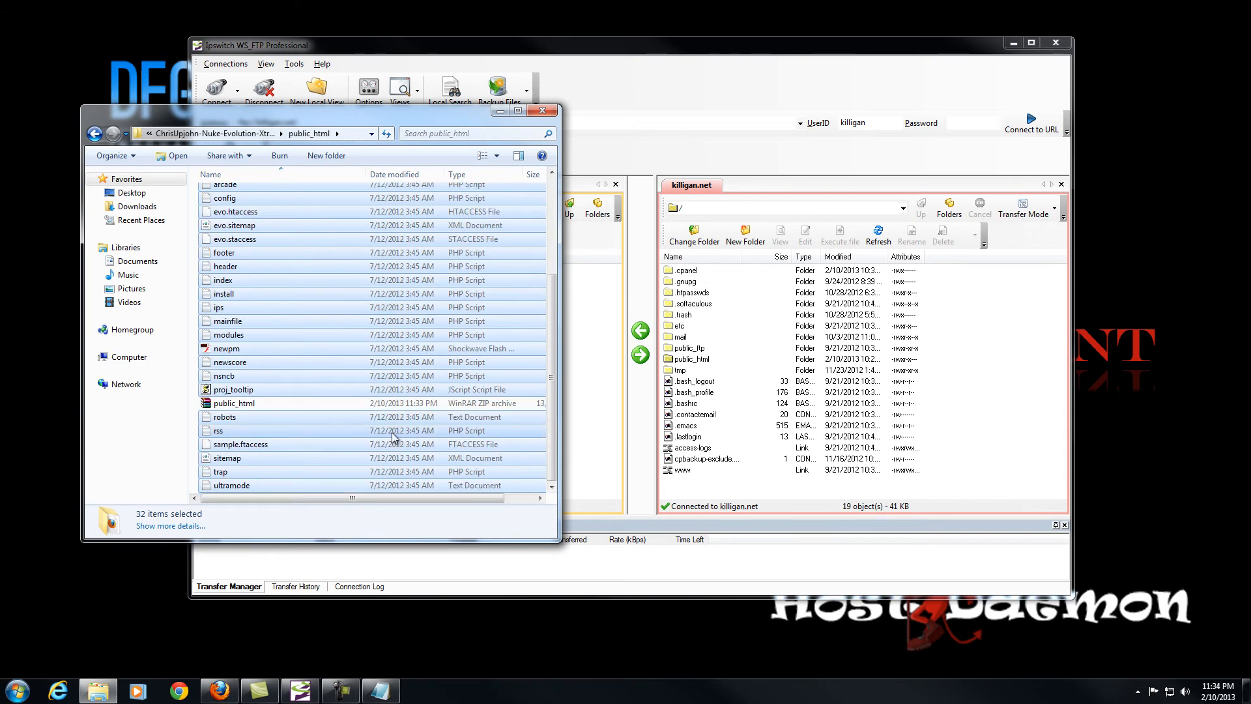
{"action": "left_click", "coordinate": [234, 404]}
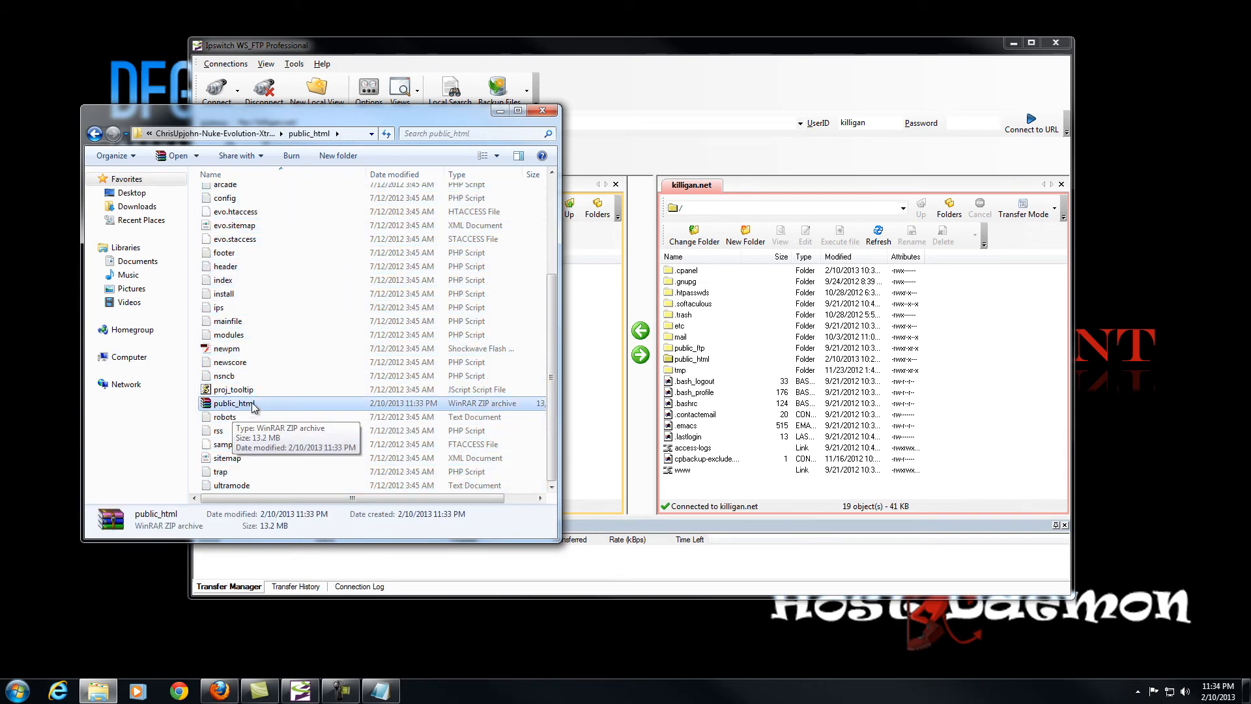
Upload public_html.zip to the killigan.net root and close the Explorer window.
{"action": "left_click_drag", "start_coordinate": [254, 406], "coordinate": [749, 472]}
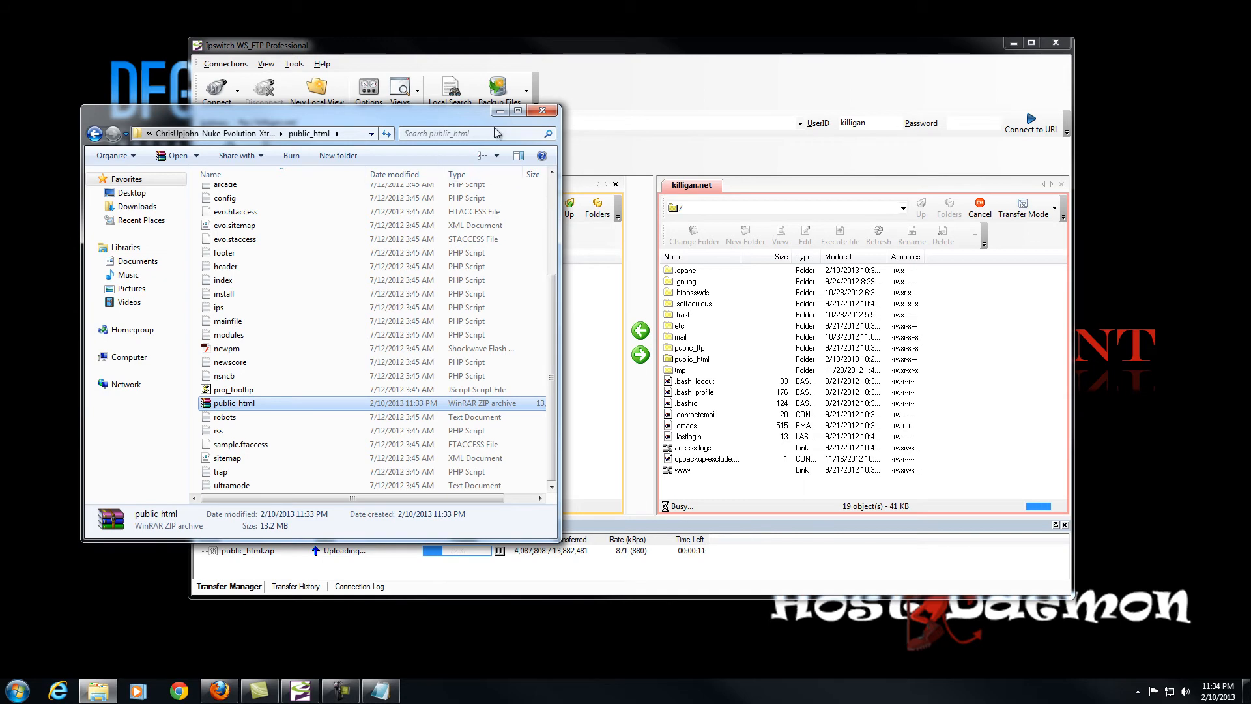
{"action": "left_click", "coordinate": [542, 110]}
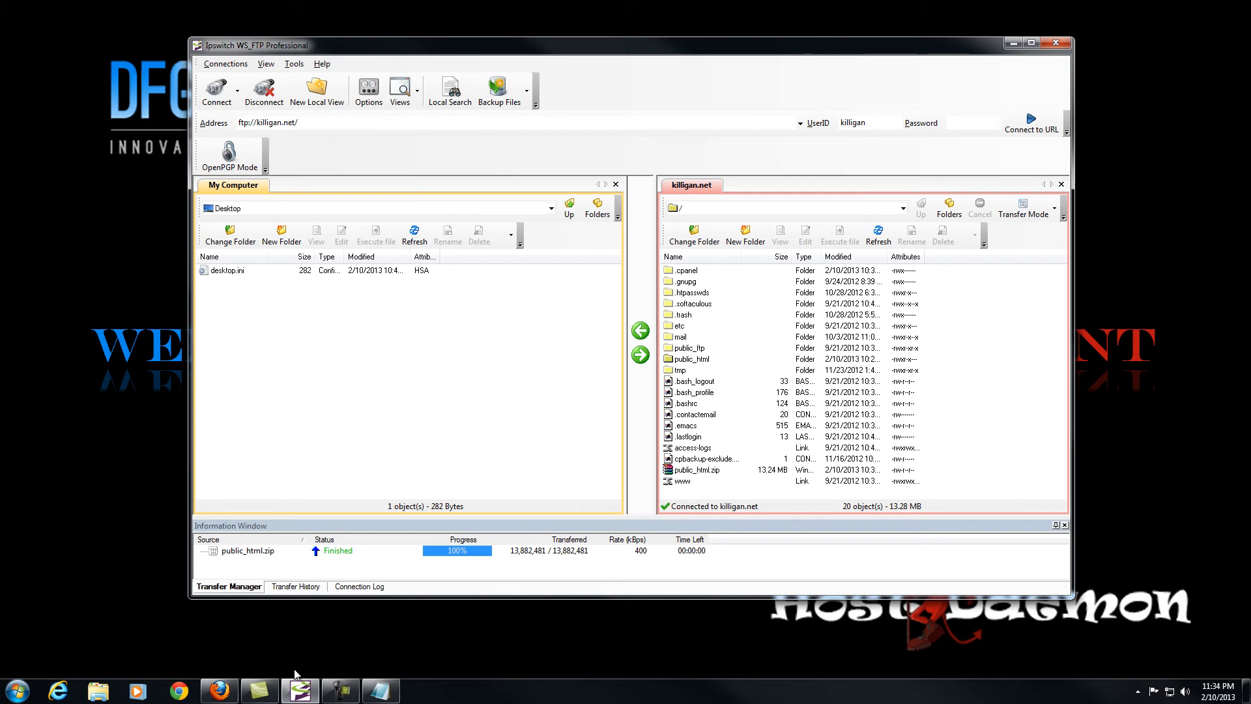
{"action": "left_click", "coordinate": [215, 694]}
Close the Evolution-Xtreme download page and open cPanel File Manager at the Web Root.
{"action": "scroll", "coordinate": [284, 420], "scroll_direction": "up", "scroll_amount": 15}
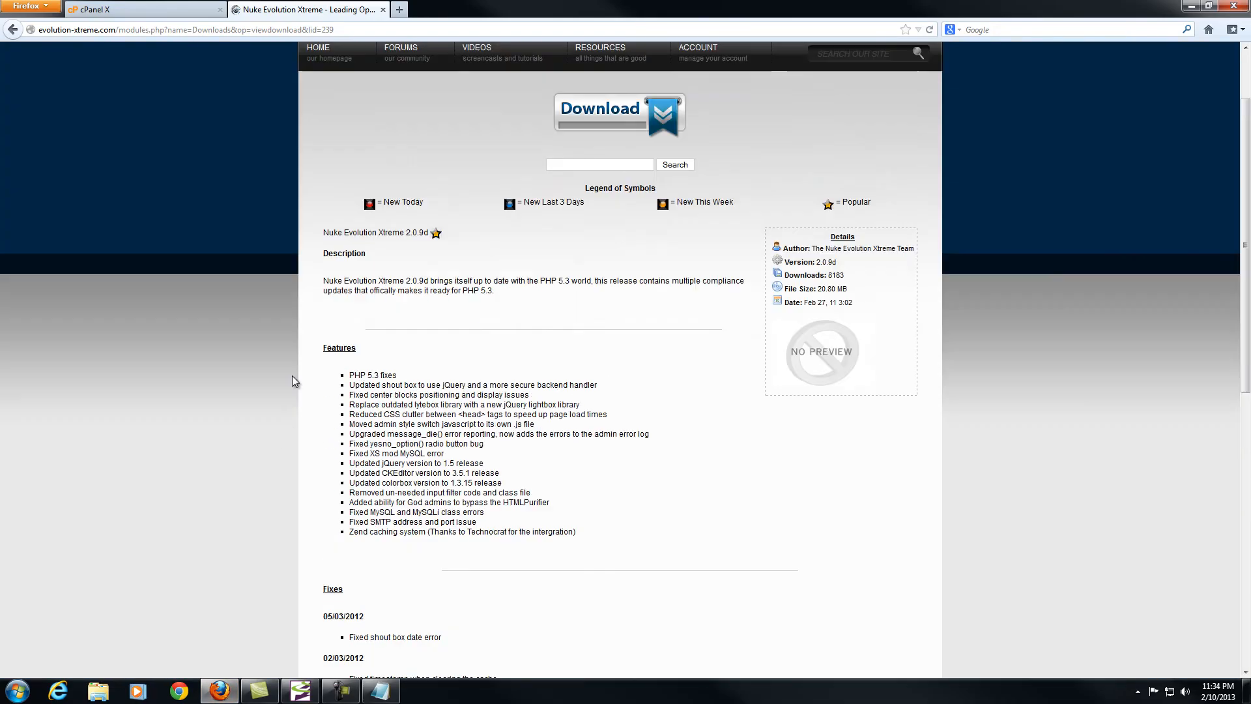
{"action": "left_click", "coordinate": [383, 9]}
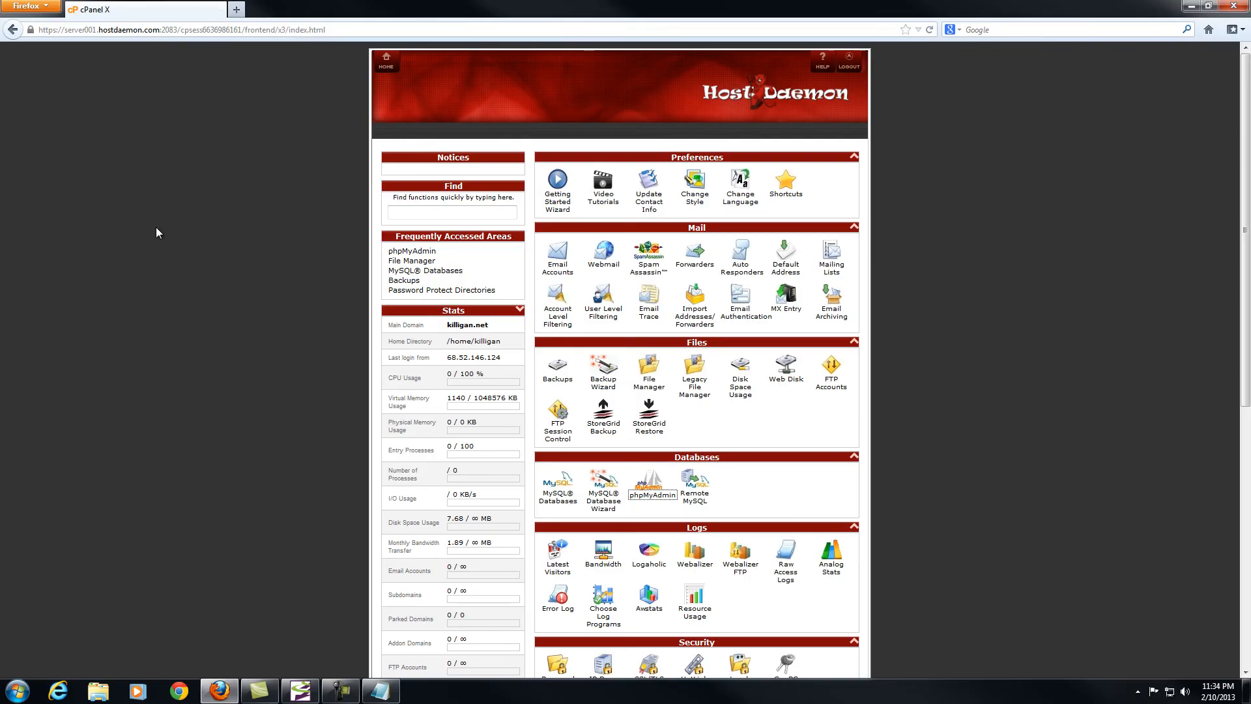
{"action": "left_click", "coordinate": [649, 389]}
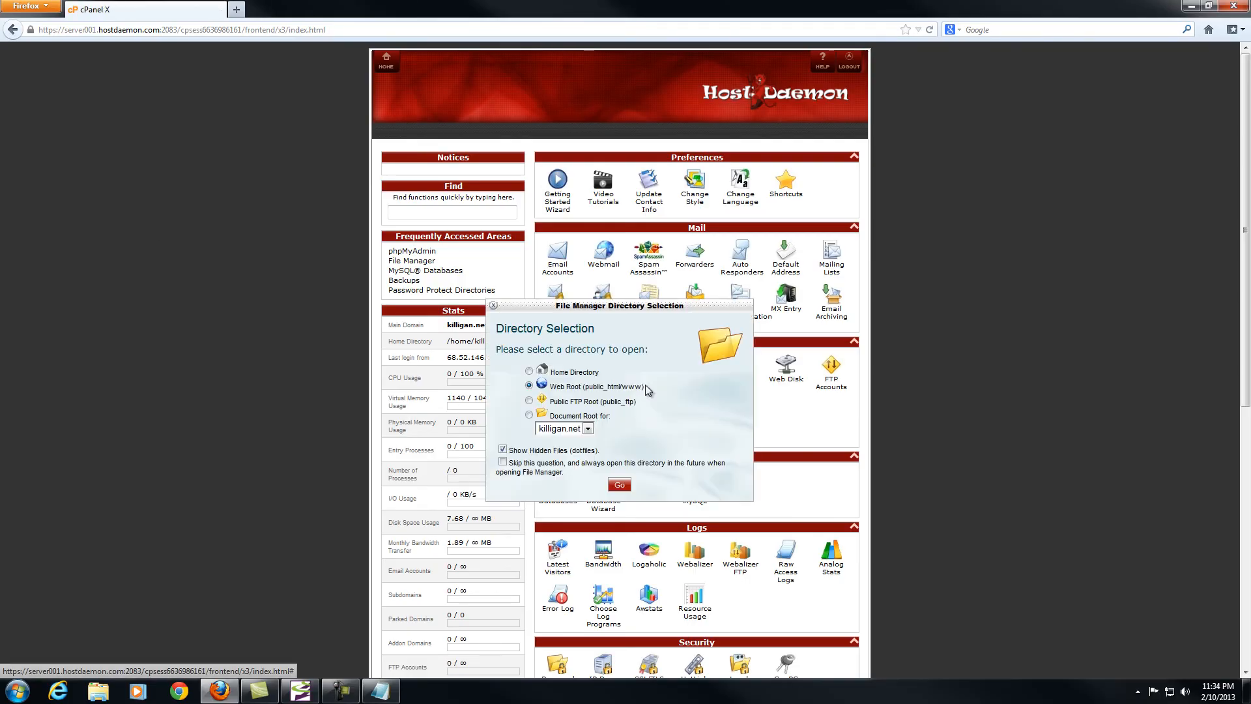
{"action": "left_click", "coordinate": [619, 484]}
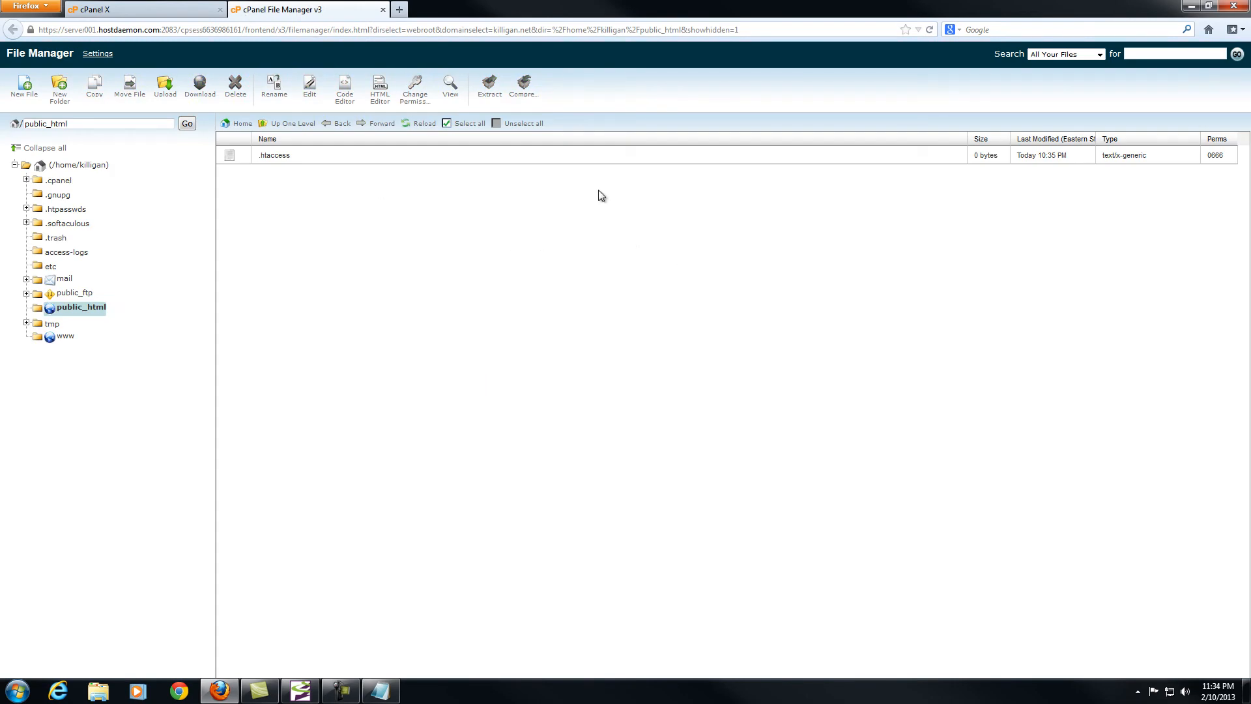
Go up to the home directory, select public_html.zip and bring up its Extract dialog.
{"action": "left_click", "coordinate": [1188, 6]}
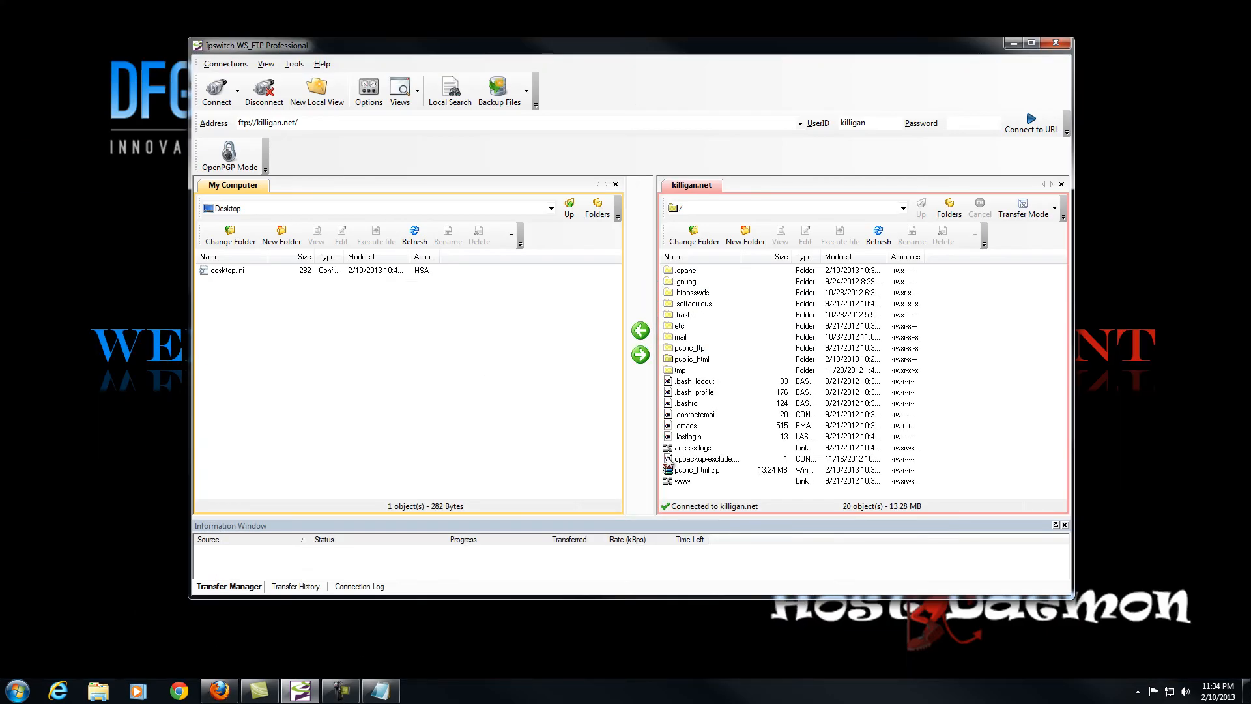
{"action": "left_click", "coordinate": [221, 692]}
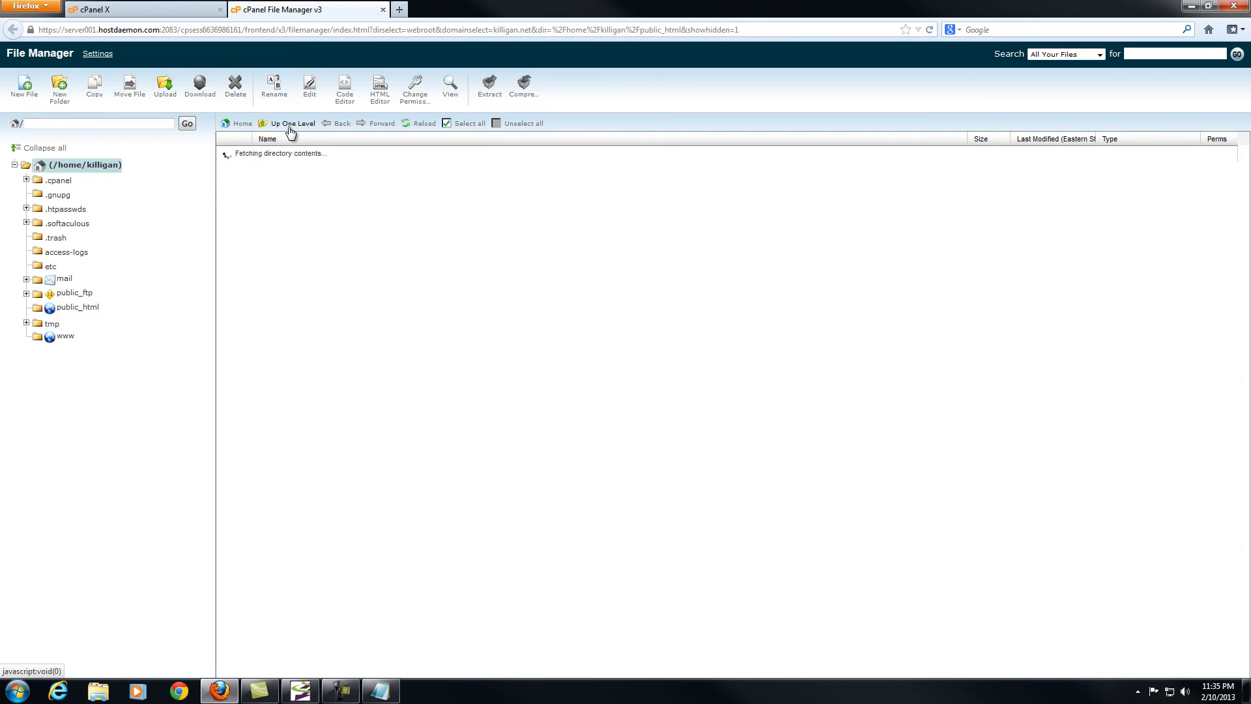
{"action": "left_click", "coordinate": [291, 126]}
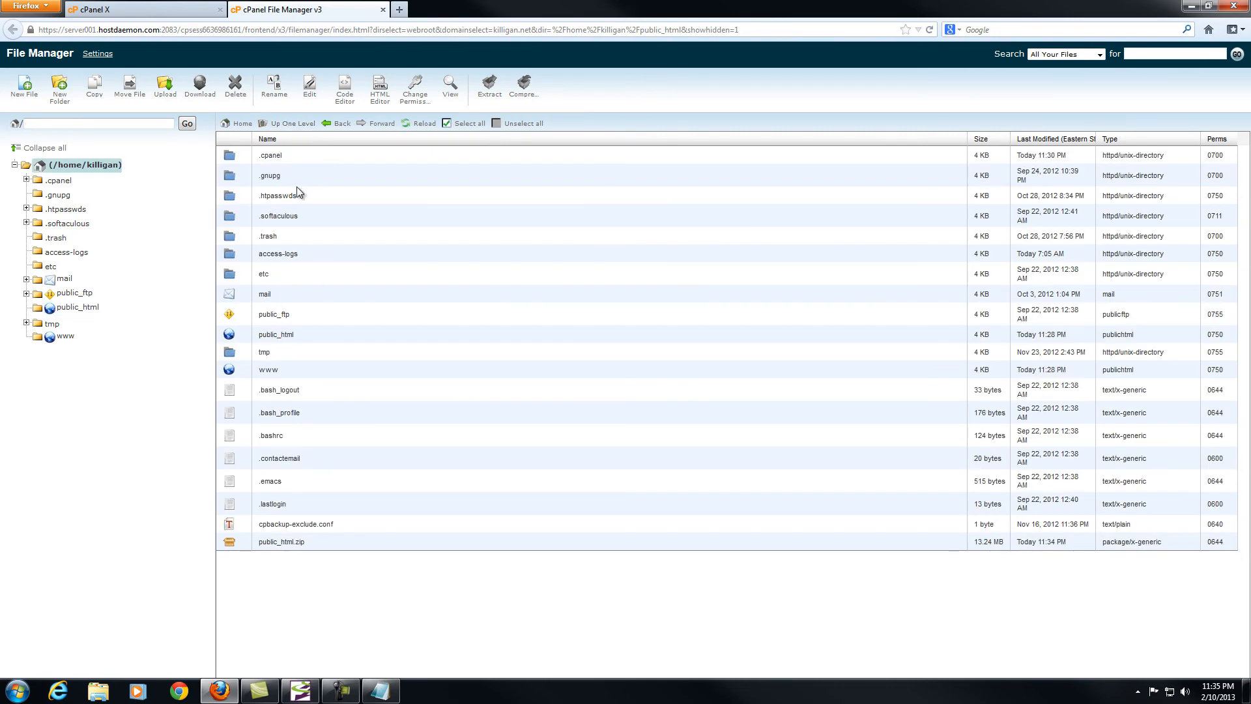
{"action": "left_click", "coordinate": [270, 546]}
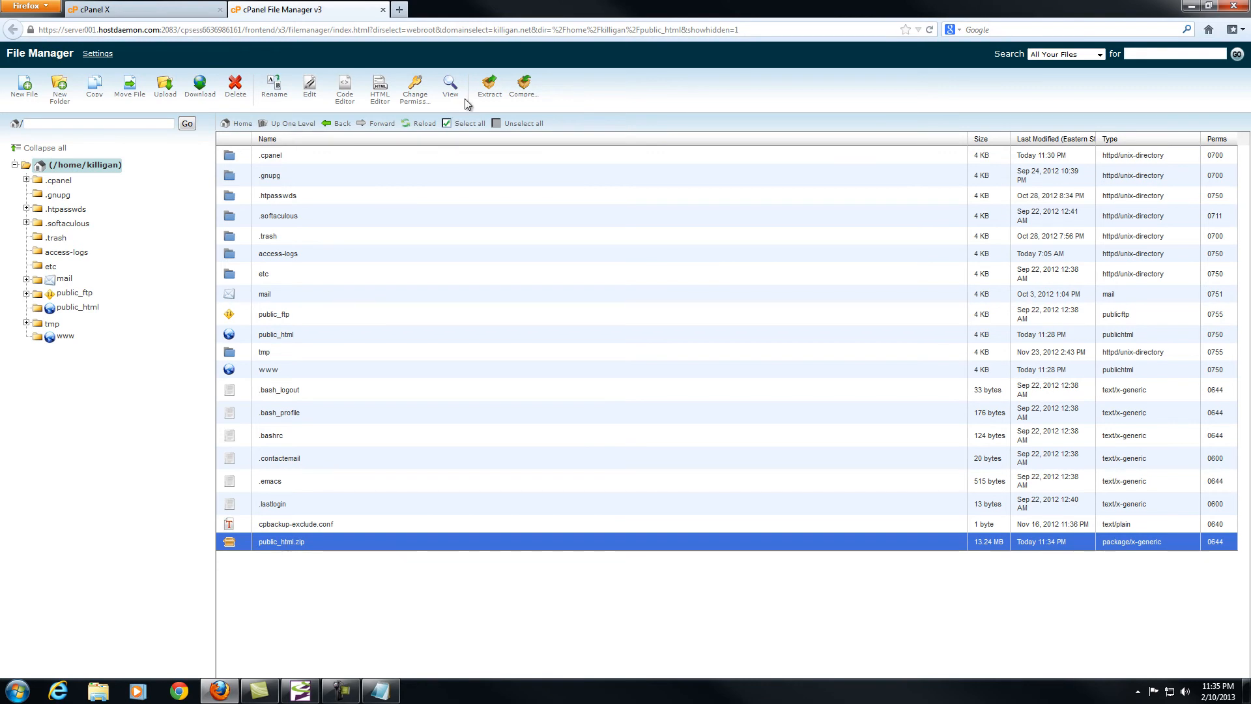
{"action": "left_click", "coordinate": [490, 85]}
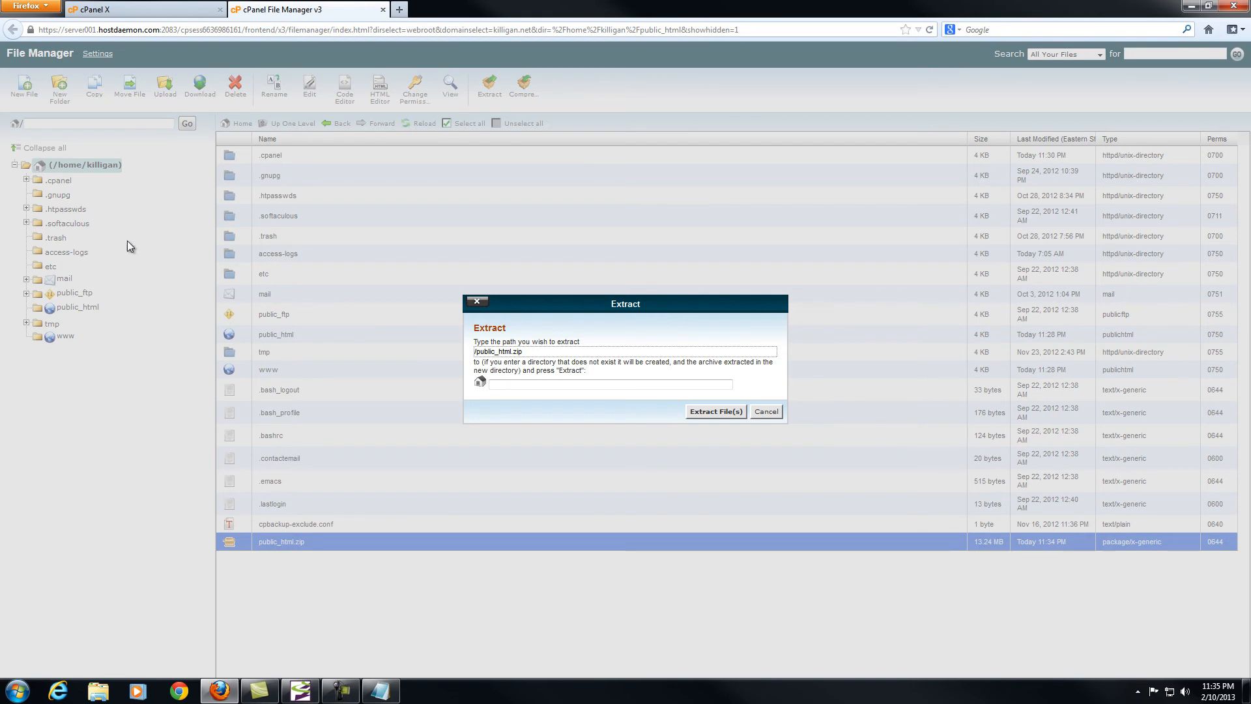
Check public_html, then extract public_html.zip into /public_html and open the unpacked site files.
{"action": "left_click", "coordinate": [762, 412]}
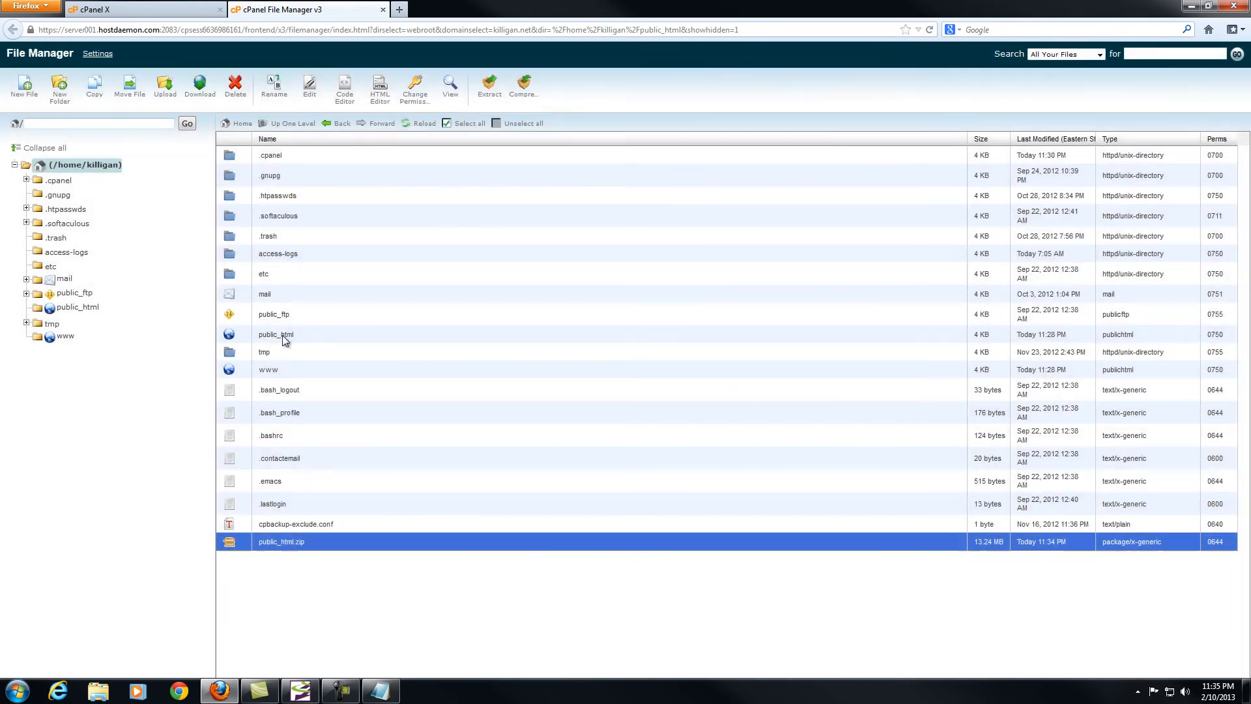
{"action": "double_click", "coordinate": [230, 335]}
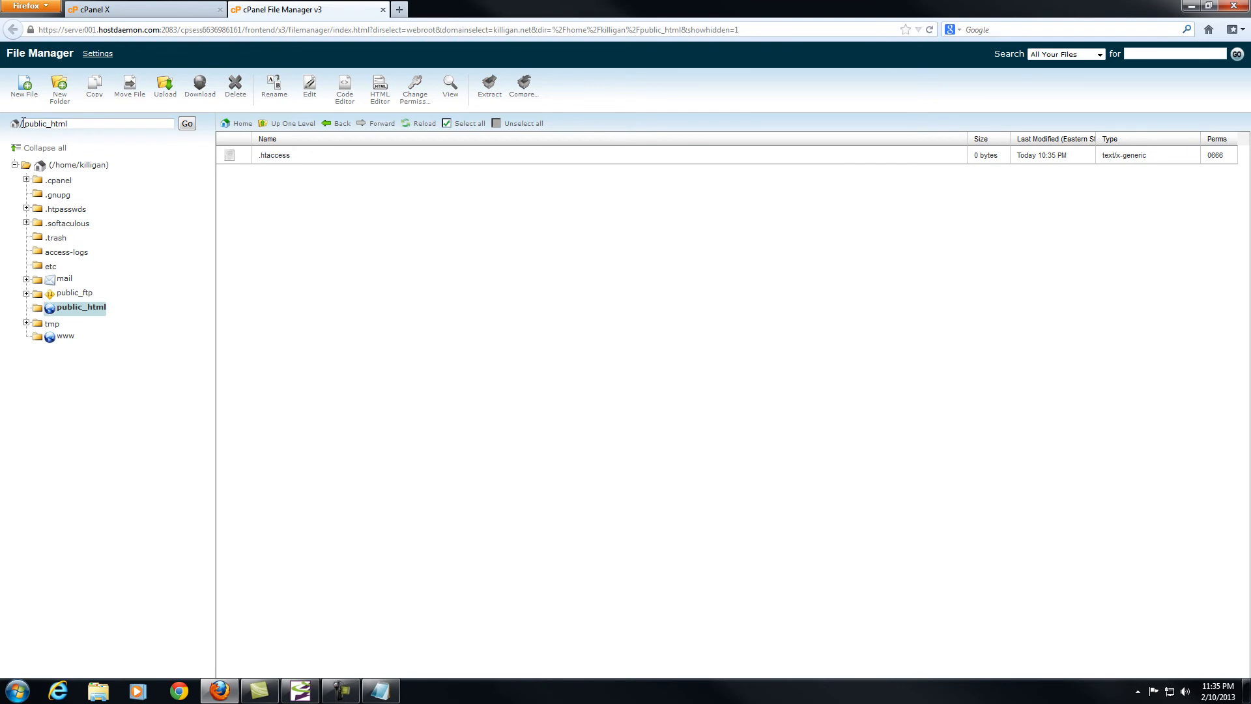
{"action": "left_click", "coordinate": [290, 123]}
{"action": "left_click", "coordinate": [263, 542]}
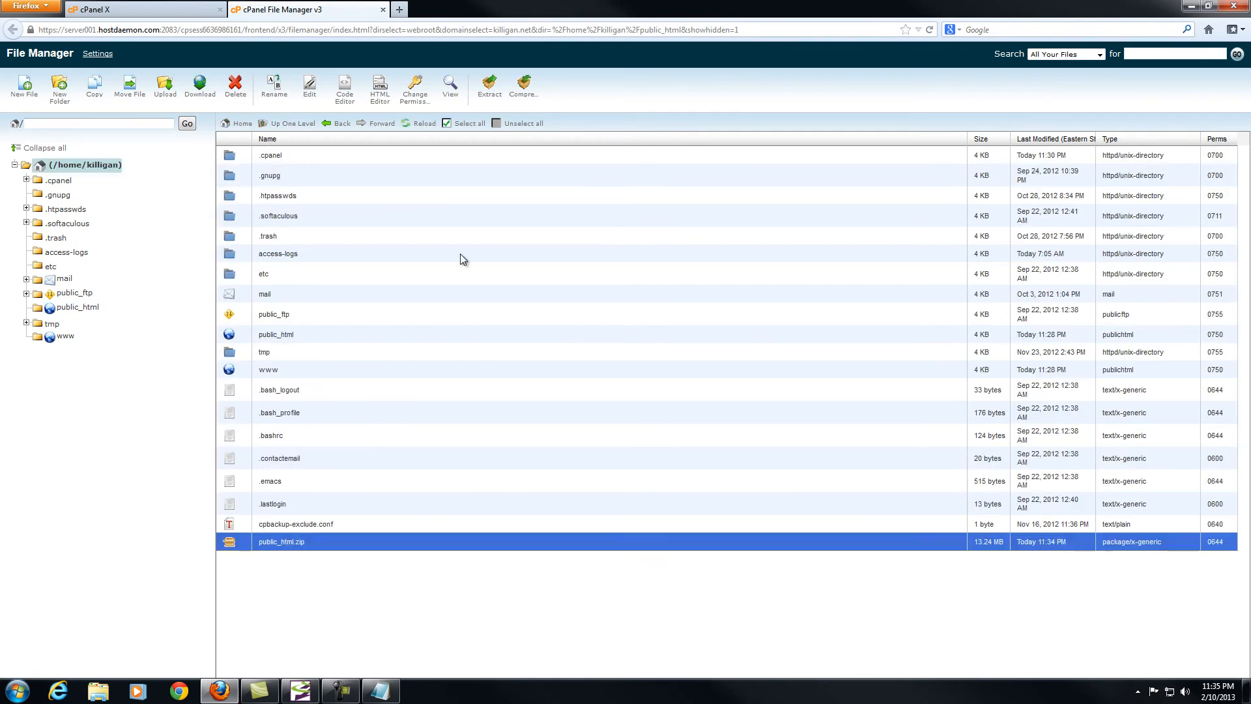
{"action": "left_click", "coordinate": [489, 84]}
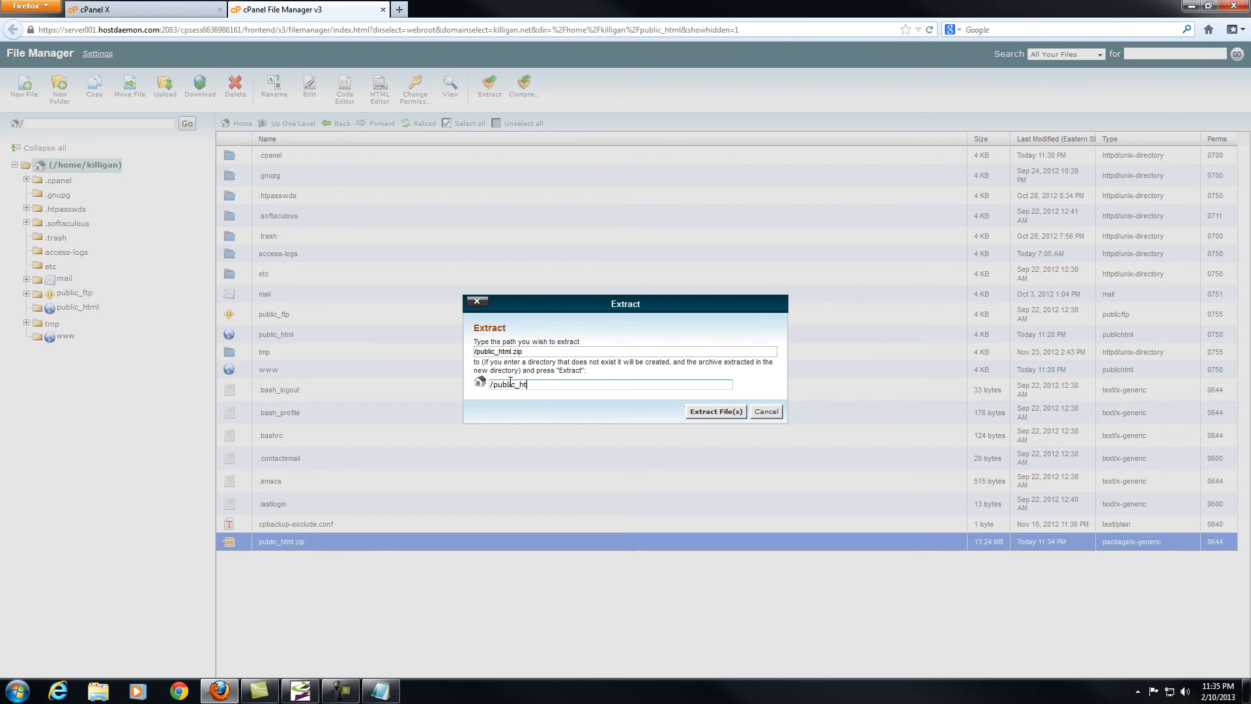
{"action": "left_click", "coordinate": [708, 409]}
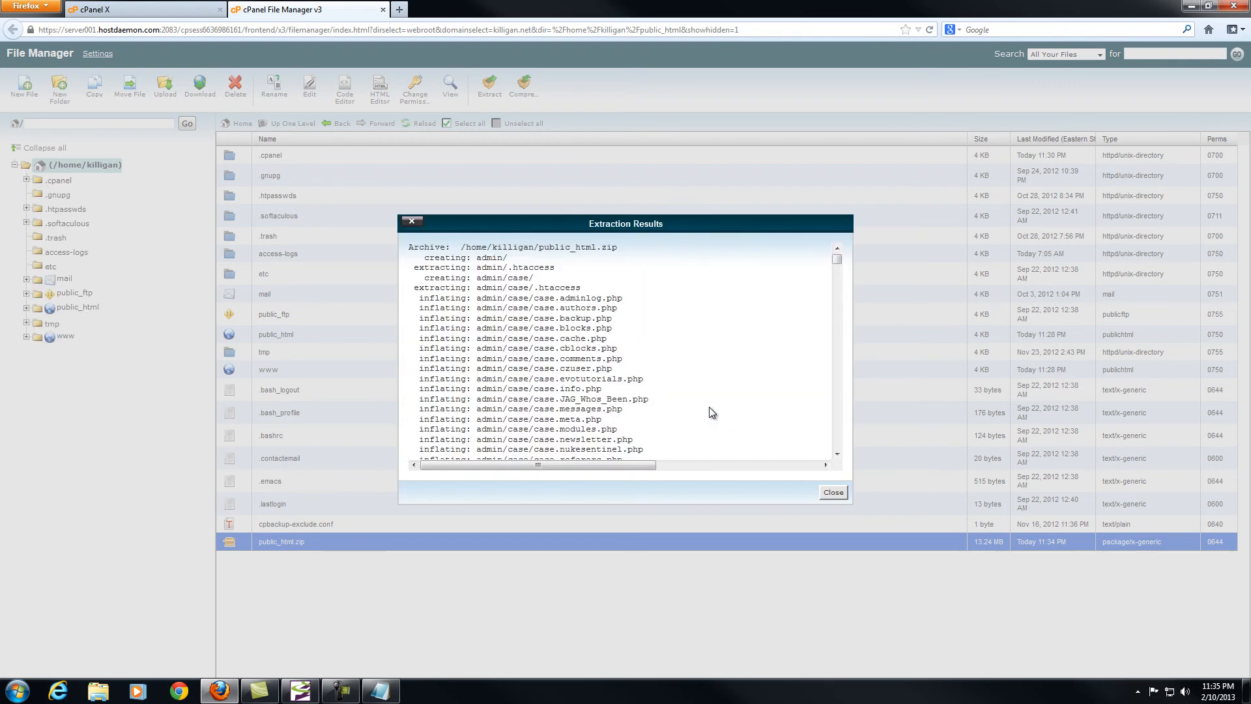
{"action": "left_click", "coordinate": [839, 493]}
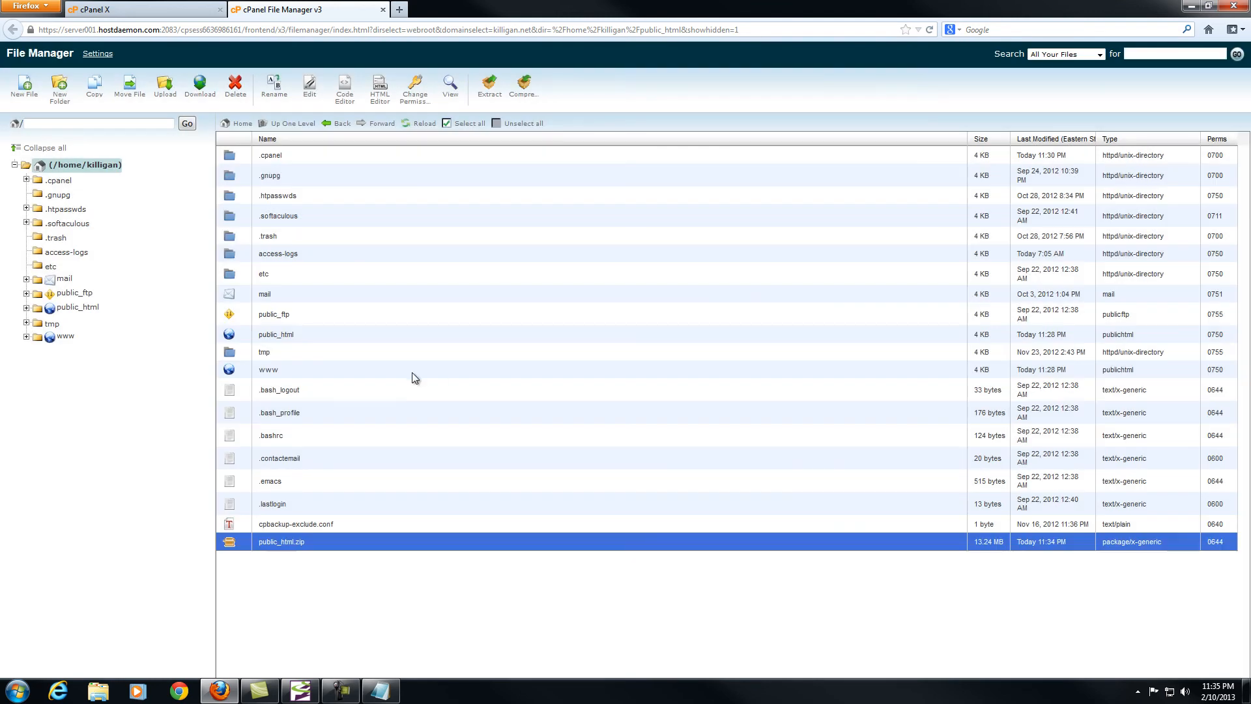
{"action": "double_click", "coordinate": [241, 335]}
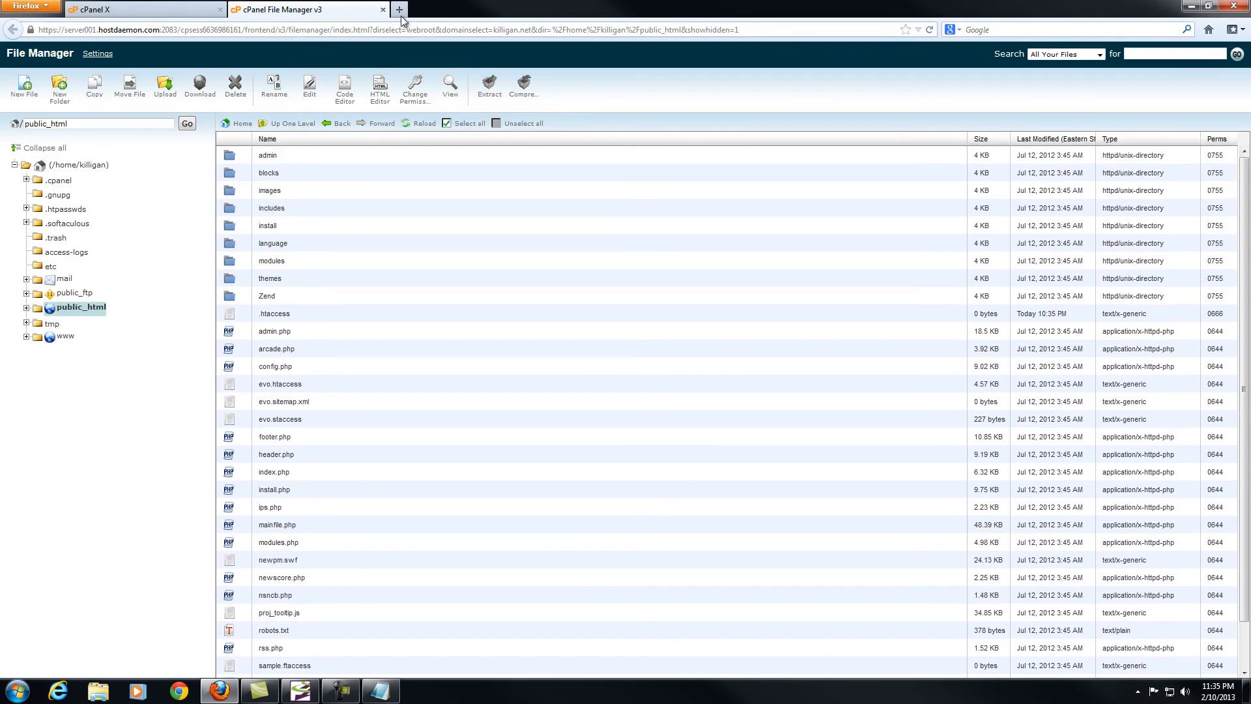
Load killigan.net/install.php in a new Firefox tab.
{"action": "left_click", "coordinate": [399, 10]}
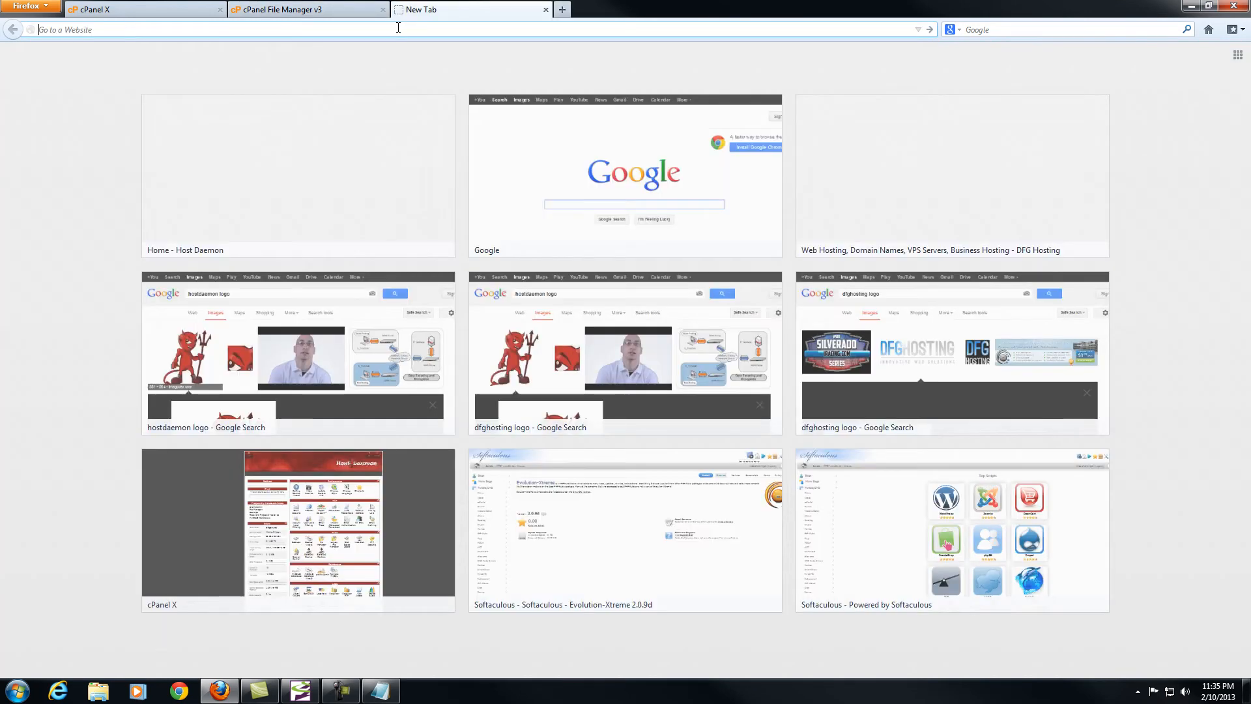
{"action": "type", "text": "killigan.net"}
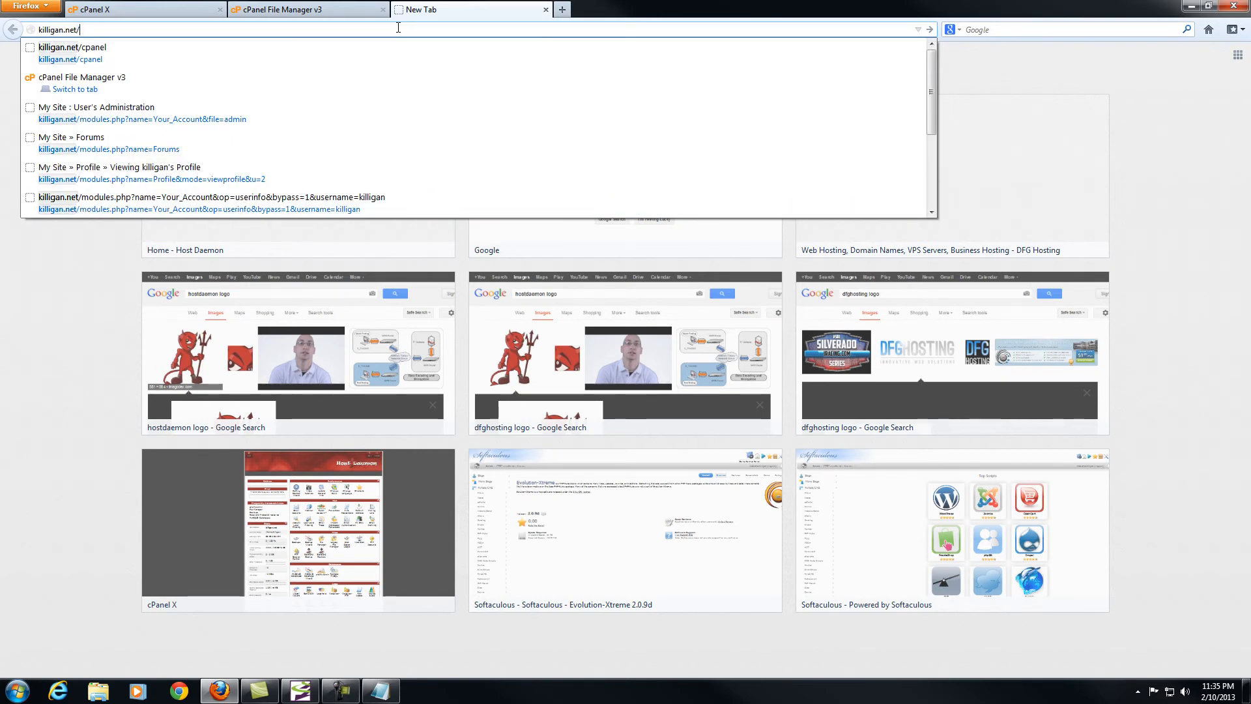
{"action": "type", "text": "/"}
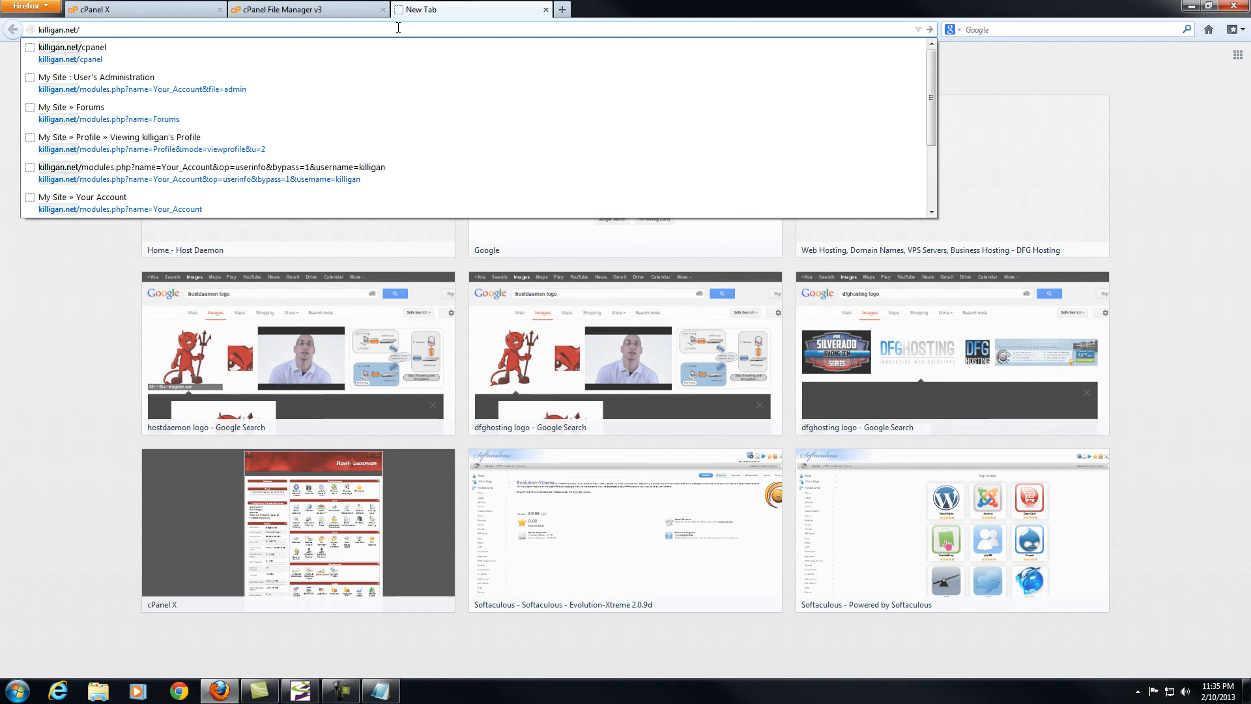
{"action": "type", "text": "cpanel"}
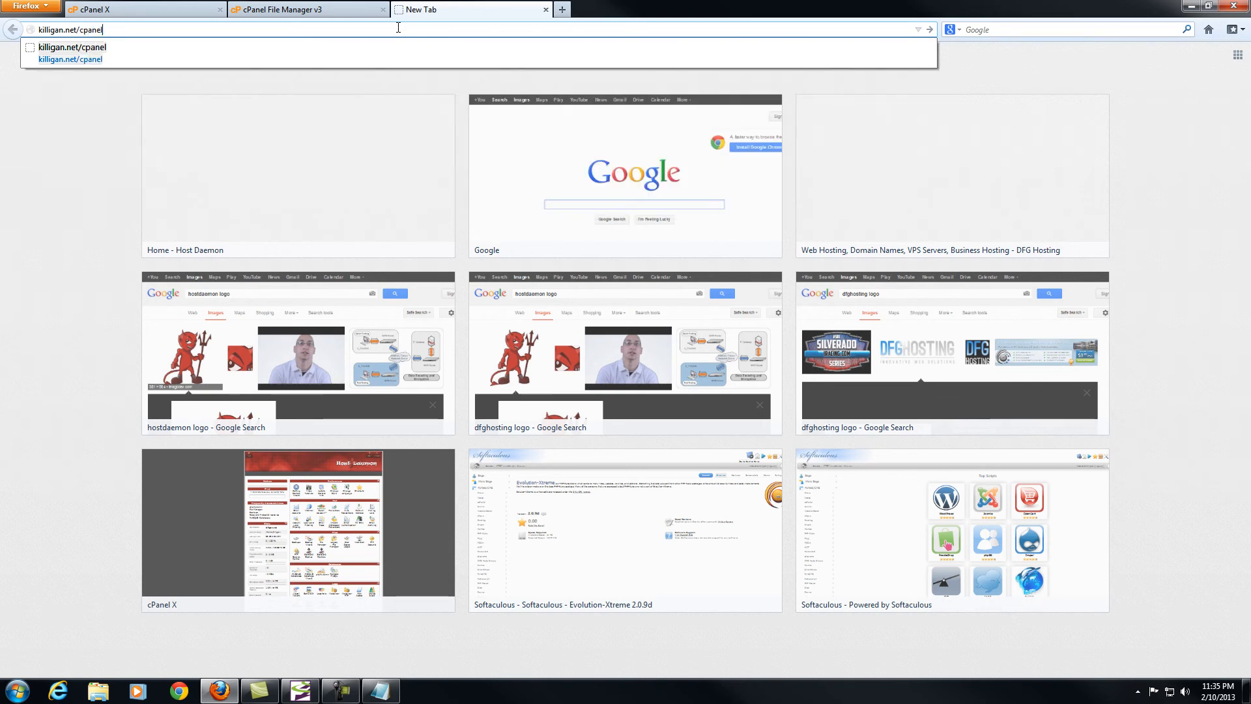
{"action": "key", "text": "BackSpace"}
{"action": "key", "text": "BackSpace"}
{"action": "key", "text": "BackSpace"}
{"action": "key", "text": "BackSpace"}
{"action": "key", "text": "BackSpace"}
{"action": "key", "text": "BackSpace"}
{"action": "type", "text": "install"}
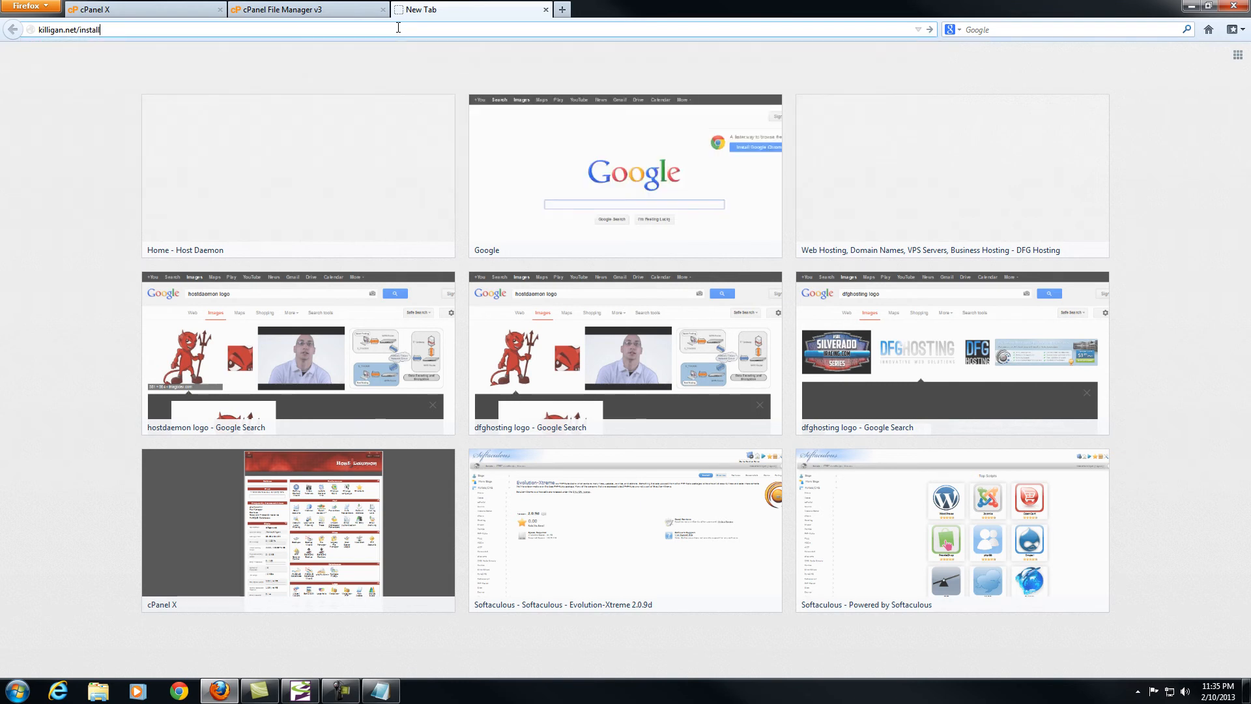
{"action": "type", "text": ".php"}
{"action": "key", "text": "Return"}
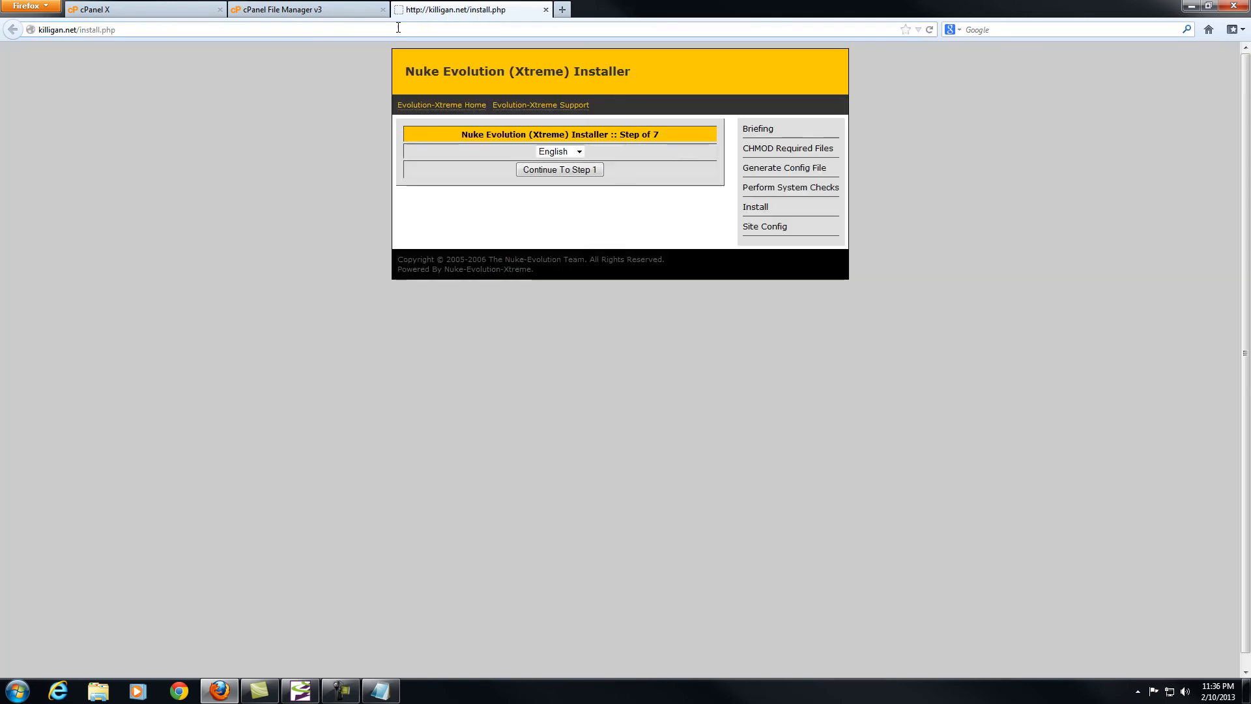
Pass the installer's Steps 1 and 2, verifying evo.htaccess in server public_html, then reach Step 3.
{"action": "left_click", "coordinate": [583, 171]}
{"action": "left_click", "coordinate": [582, 169]}
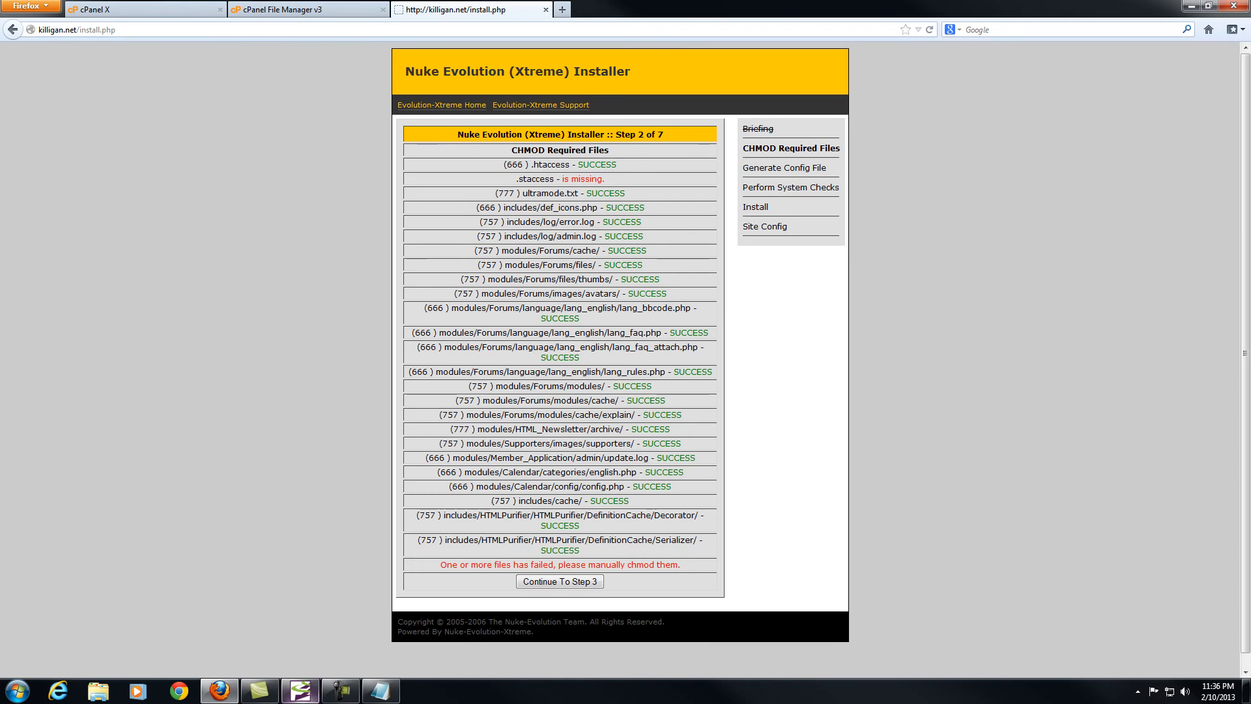
{"action": "left_click", "coordinate": [300, 691]}
{"action": "double_click", "coordinate": [692, 359]}
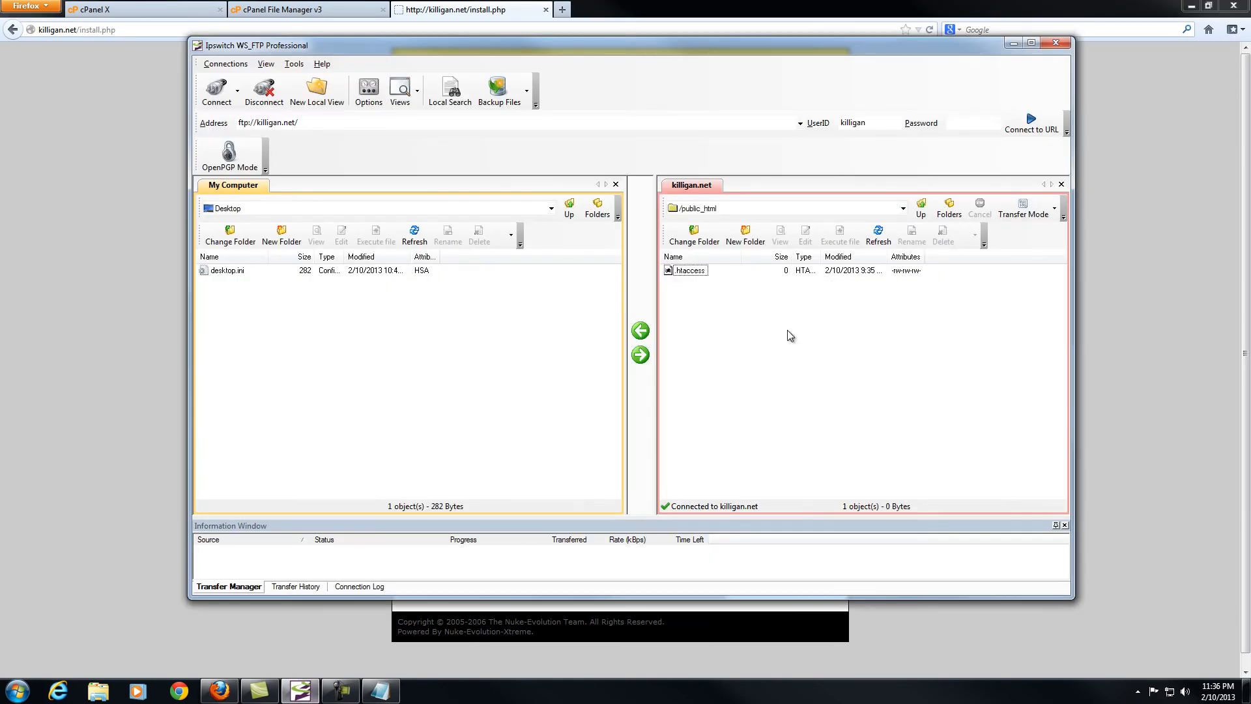
{"action": "left_click", "coordinate": [878, 235]}
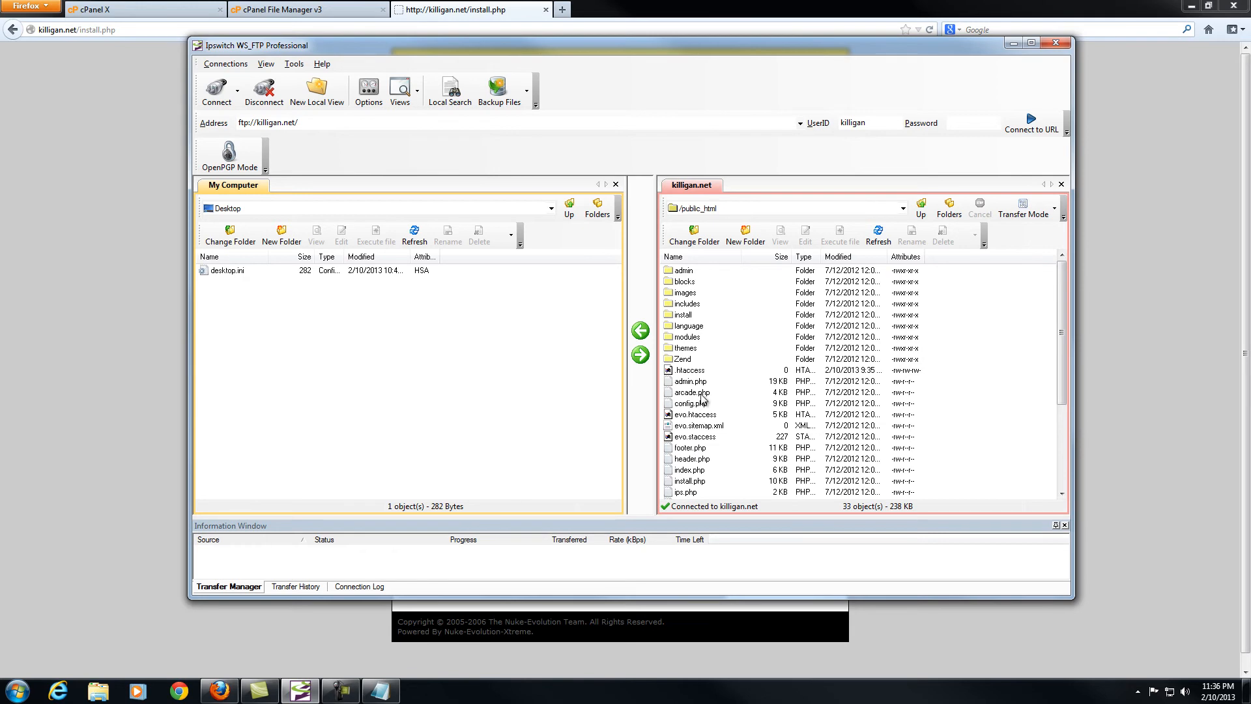
{"action": "left_click", "coordinate": [685, 419]}
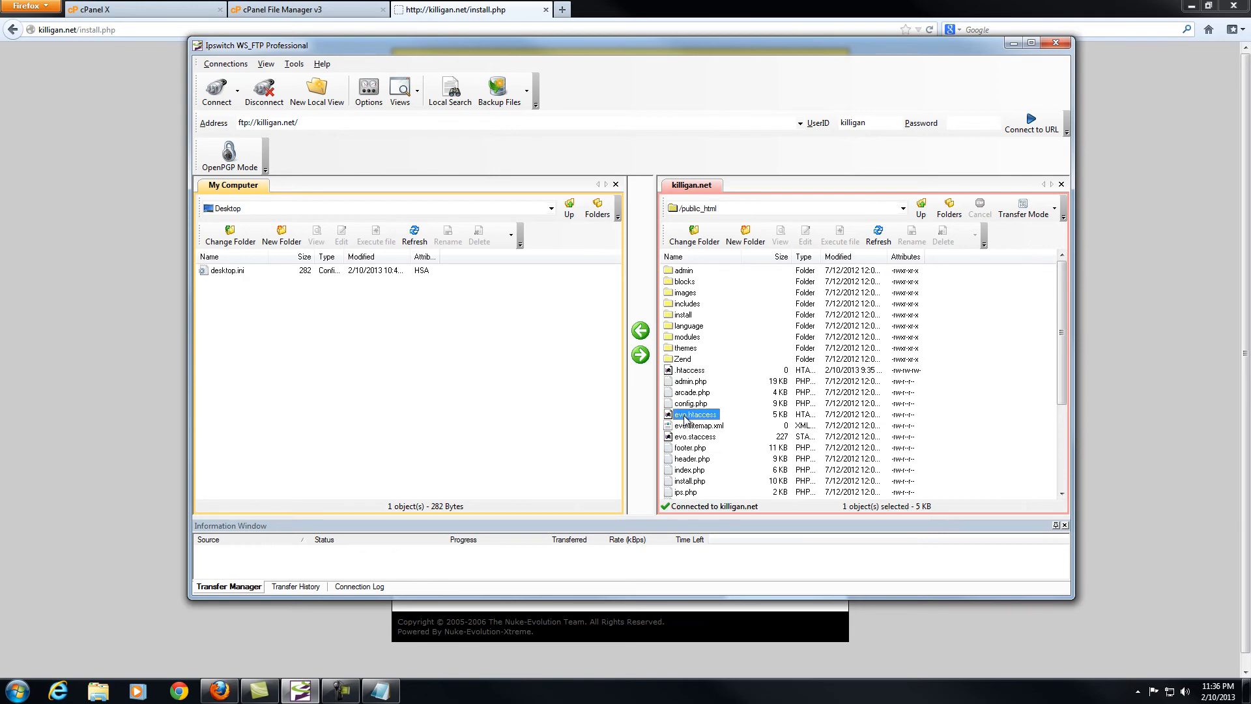
{"action": "left_click", "coordinate": [1010, 47]}
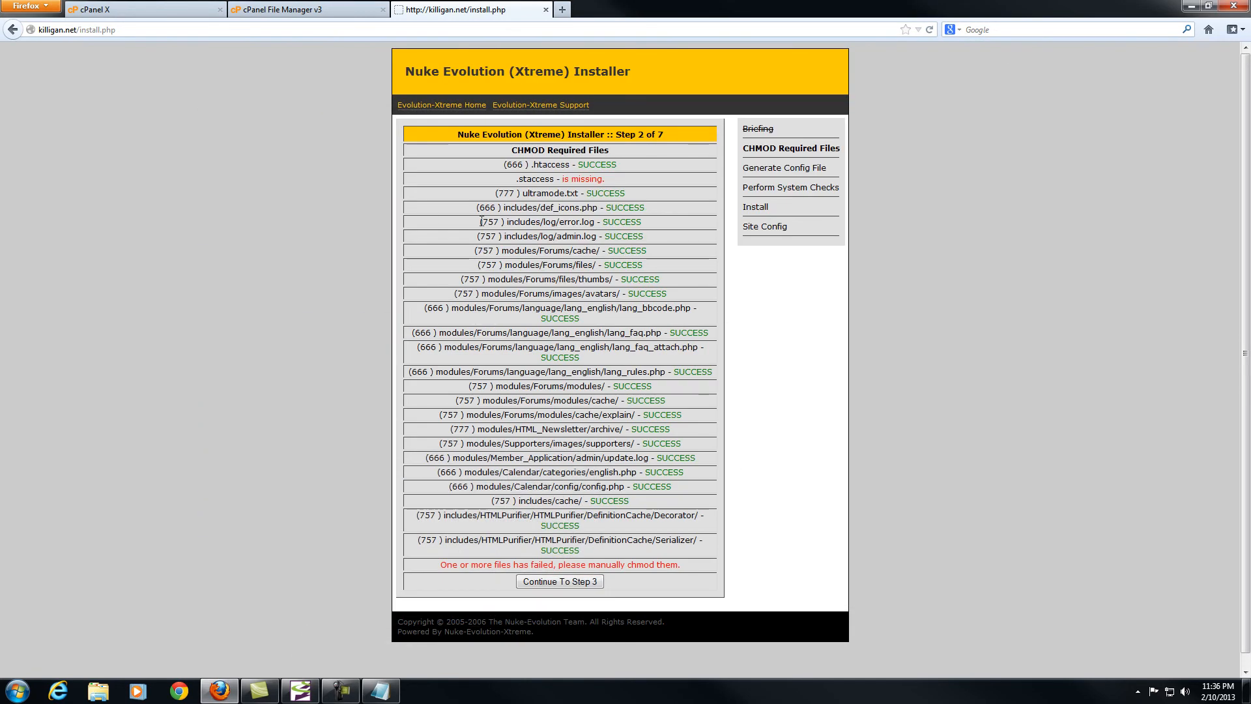
{"action": "left_click", "coordinate": [559, 581]}
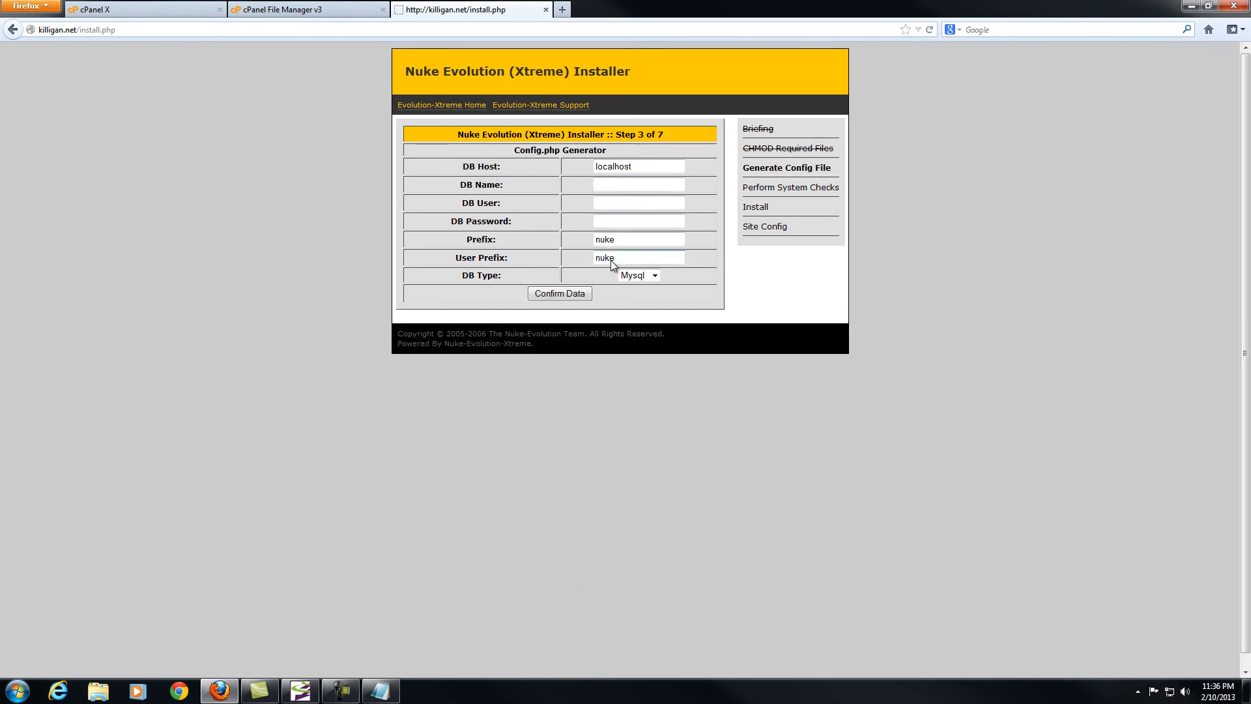
Fill DB Name and DB User with killigan_xtreme and paste the saved database password.
{"action": "left_click", "coordinate": [378, 696]}
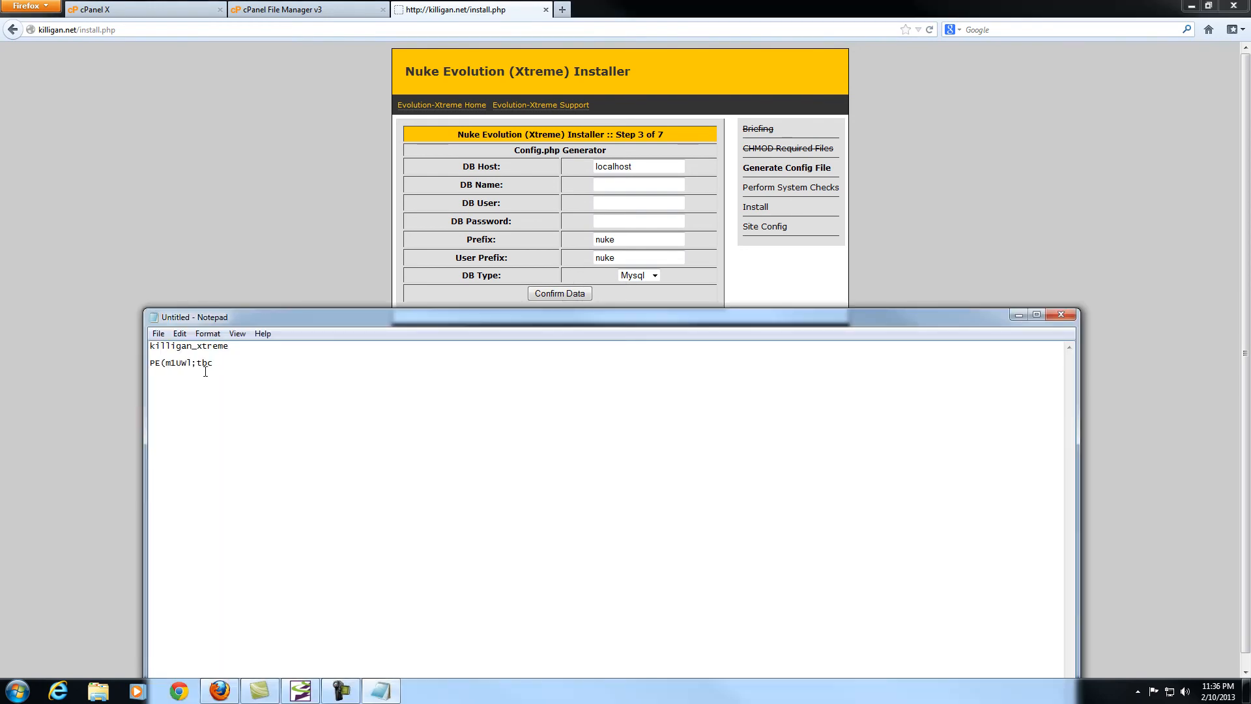
{"action": "left_click_drag", "start_coordinate": [151, 355], "coordinate": [147, 346]}
{"action": "key", "text": "ctrl+c"}
{"action": "left_click", "coordinate": [605, 187]}
{"action": "key", "text": "ctrl+v"}
{"action": "left_click", "coordinate": [604, 204]}
{"action": "key", "text": "ctrl+v"}
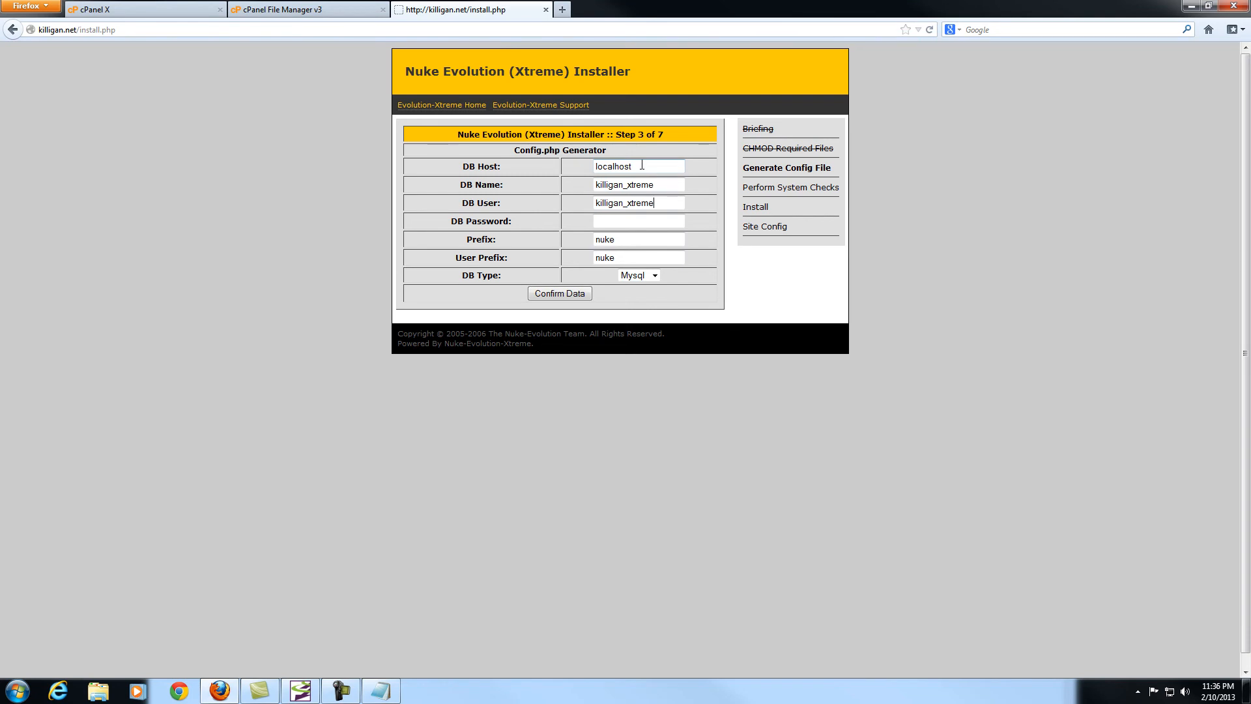
{"action": "left_click", "coordinate": [381, 690]}
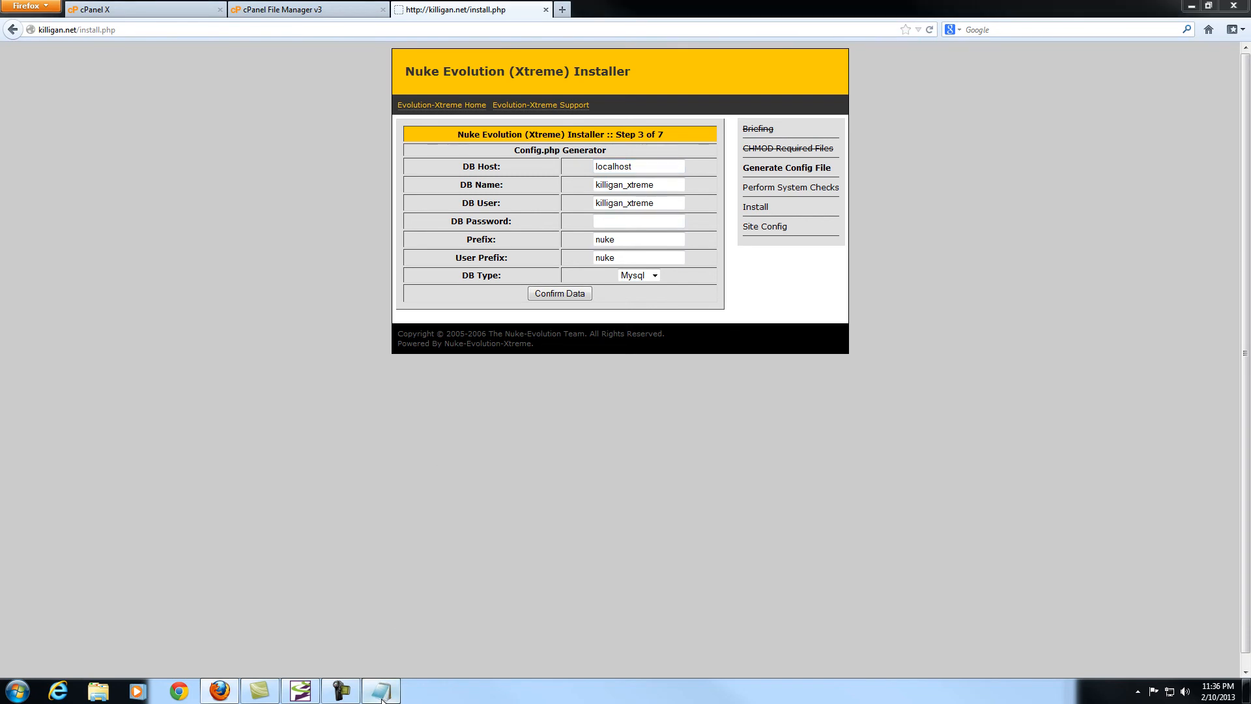
{"action": "left_click_drag", "start_coordinate": [215, 363], "coordinate": [157, 366]}
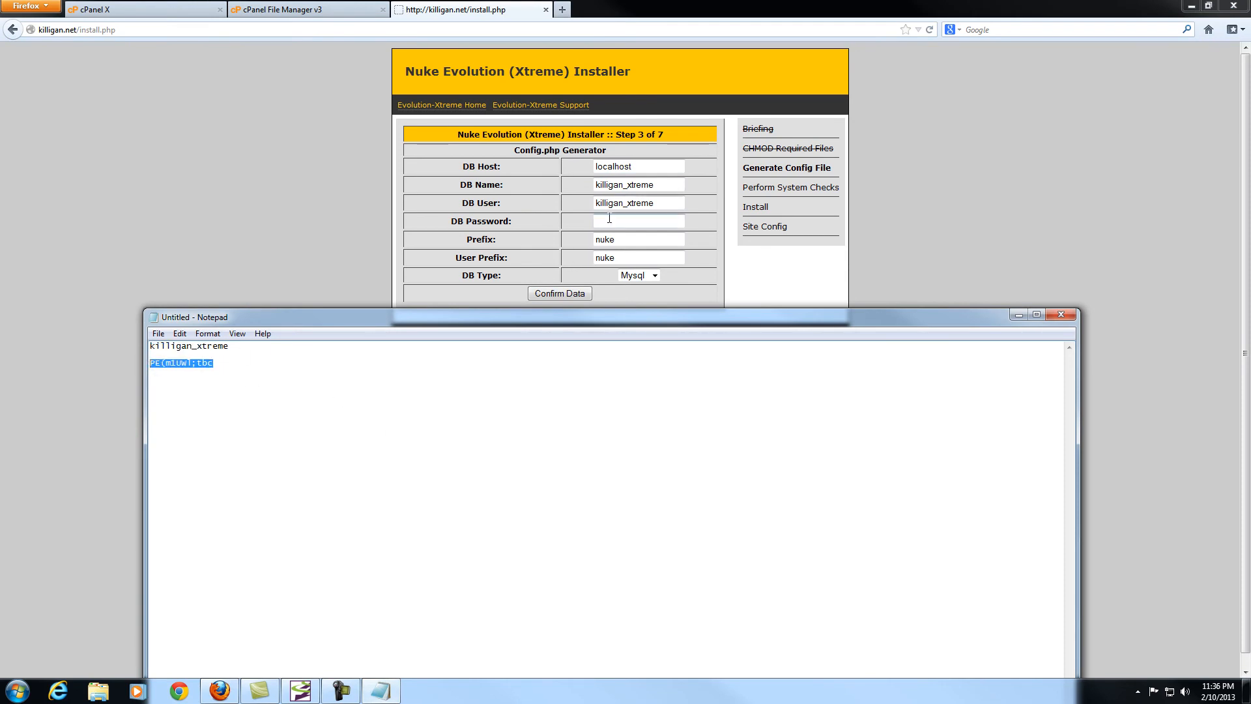
{"action": "left_click", "coordinate": [635, 220]}
{"action": "key", "text": "ctrl+v"}
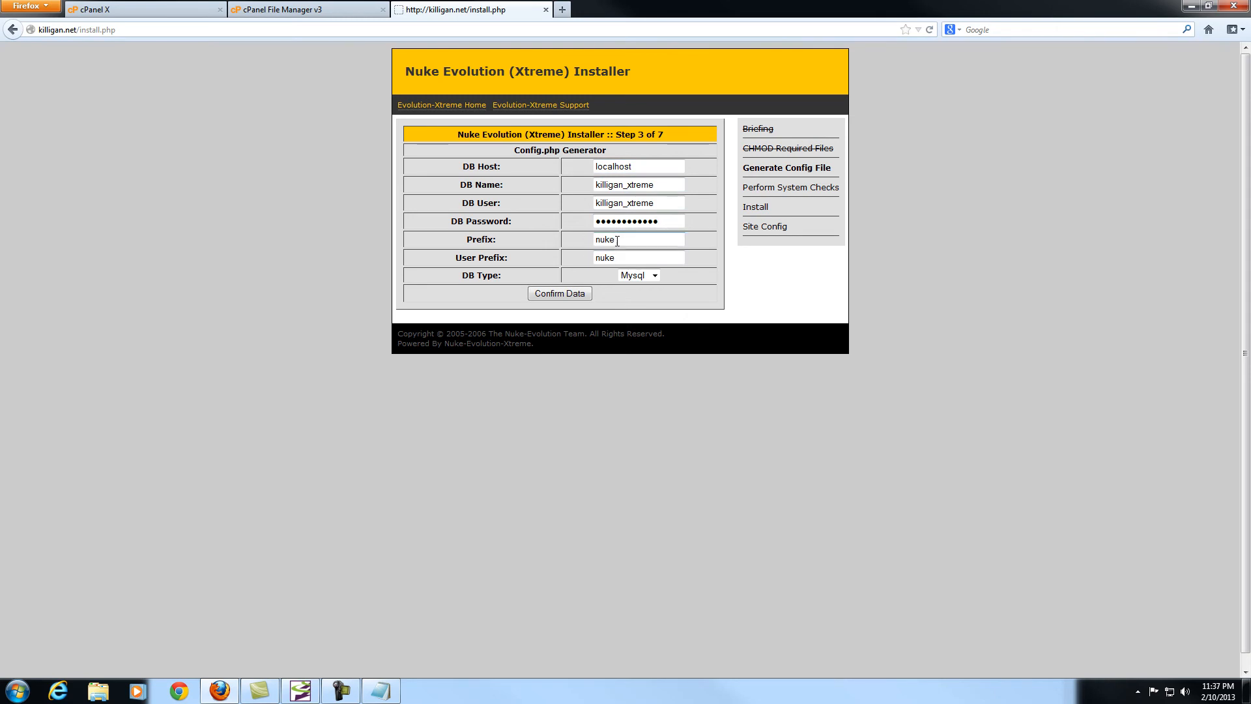
Confirm the database data, finish the remaining installer steps, and load the new homepage.
{"action": "left_click", "coordinate": [655, 276]}
{"action": "left_click", "coordinate": [552, 297]}
{"action": "left_click", "coordinate": [558, 182]}
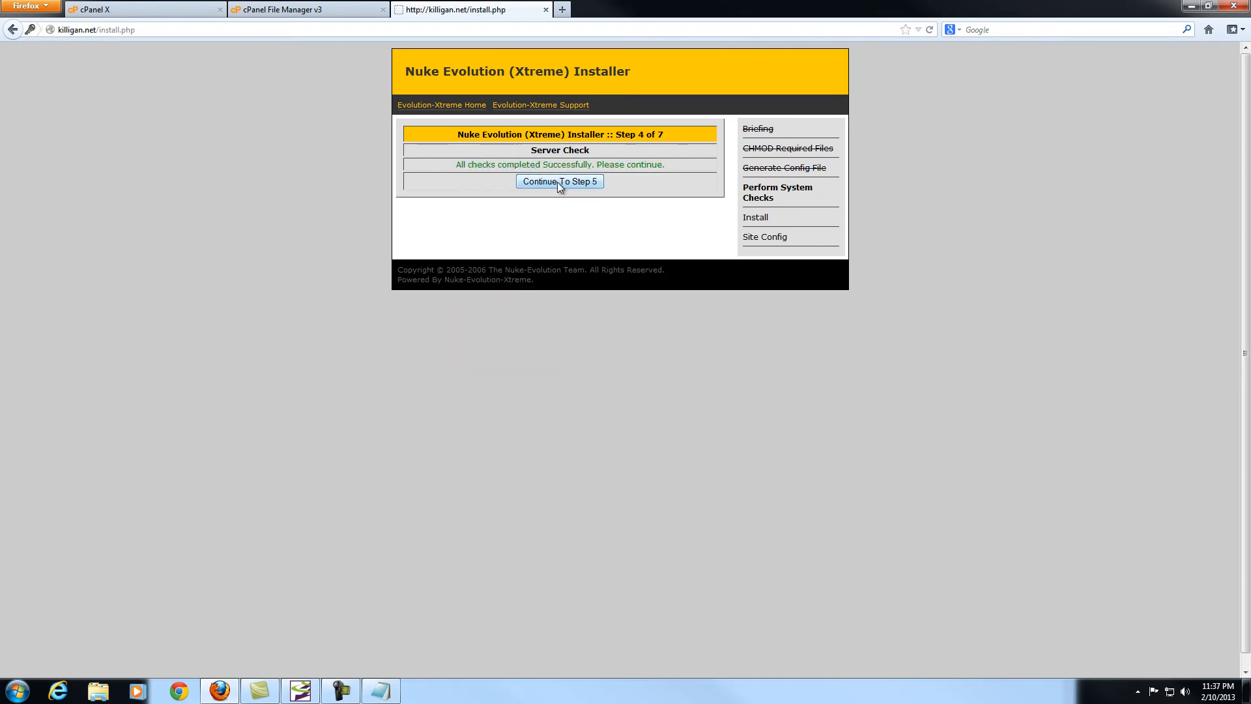
{"action": "left_click", "coordinate": [569, 184]}
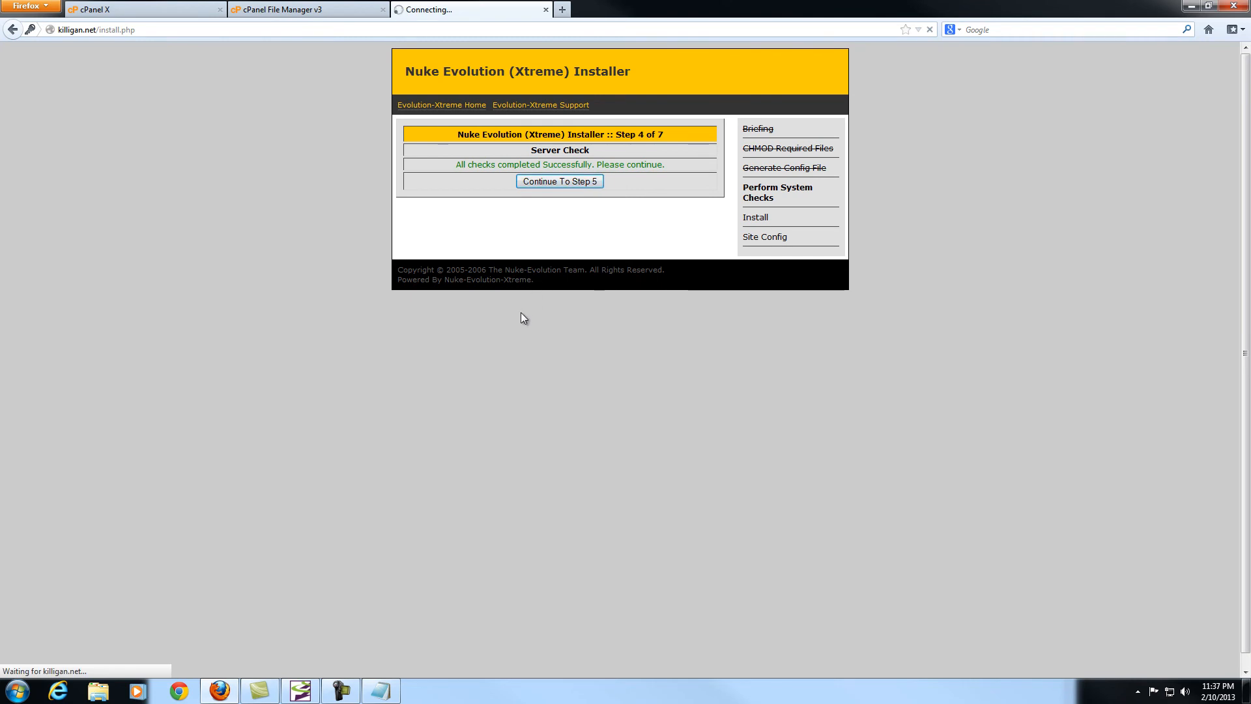
{"action": "left_click", "coordinate": [553, 169]}
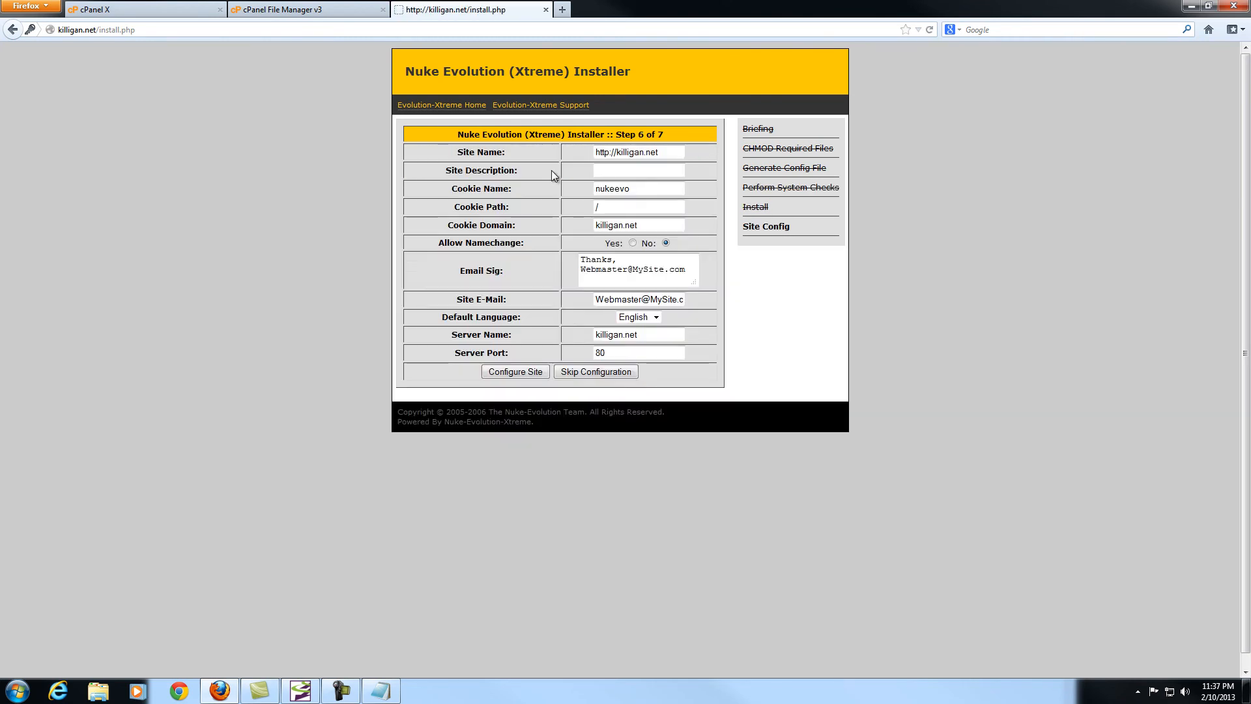
{"action": "left_click", "coordinate": [581, 373]}
{"action": "left_click", "coordinate": [586, 169]}
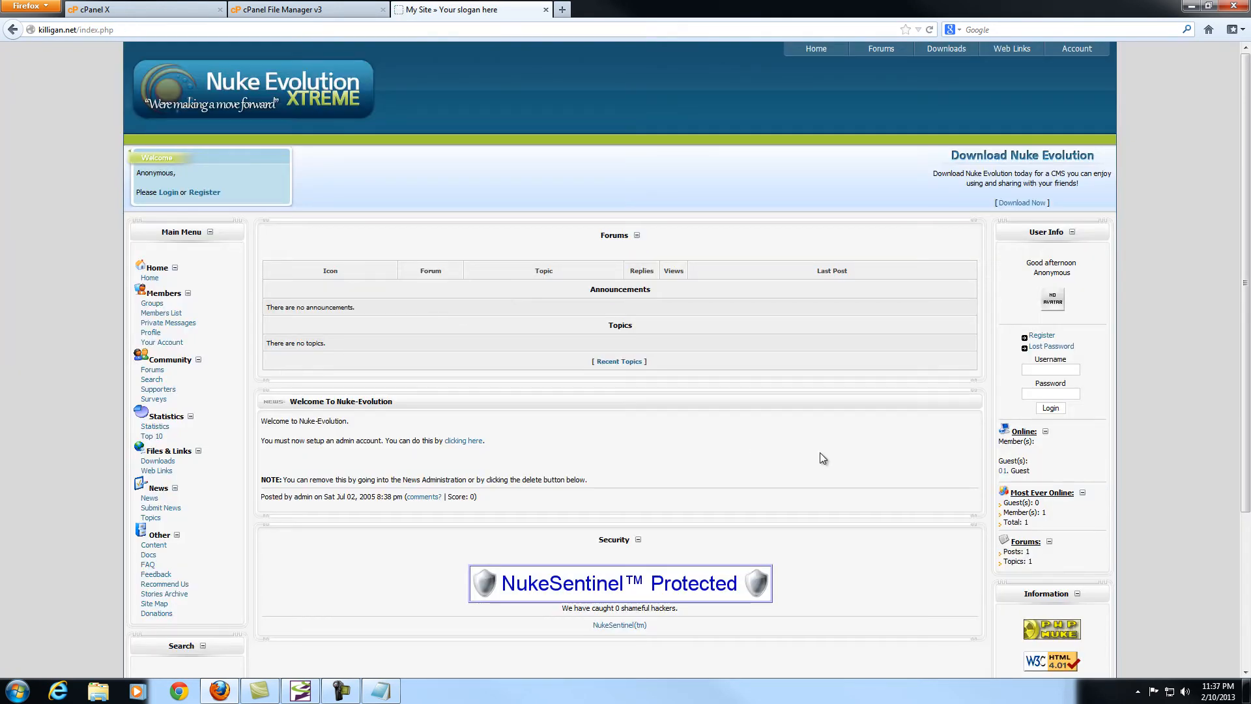
{"action": "scroll", "coordinate": [820, 452], "scroll_direction": "down", "scroll_amount": 3}
{"action": "scroll", "coordinate": [820, 452], "scroll_direction": "up", "scroll_amount": 3}
Delete the install folder and install.php from public_html, then open the Super User setup link.
{"action": "left_click", "coordinate": [1190, 6]}
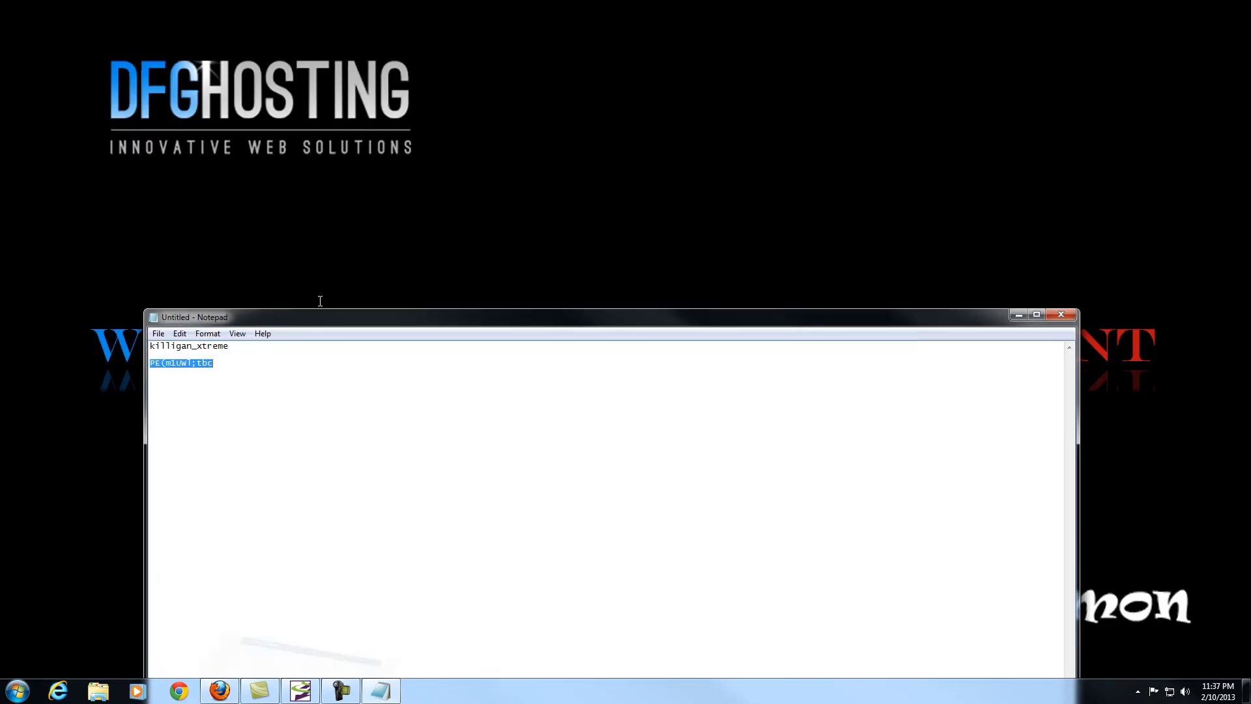
{"action": "left_click", "coordinate": [219, 690]}
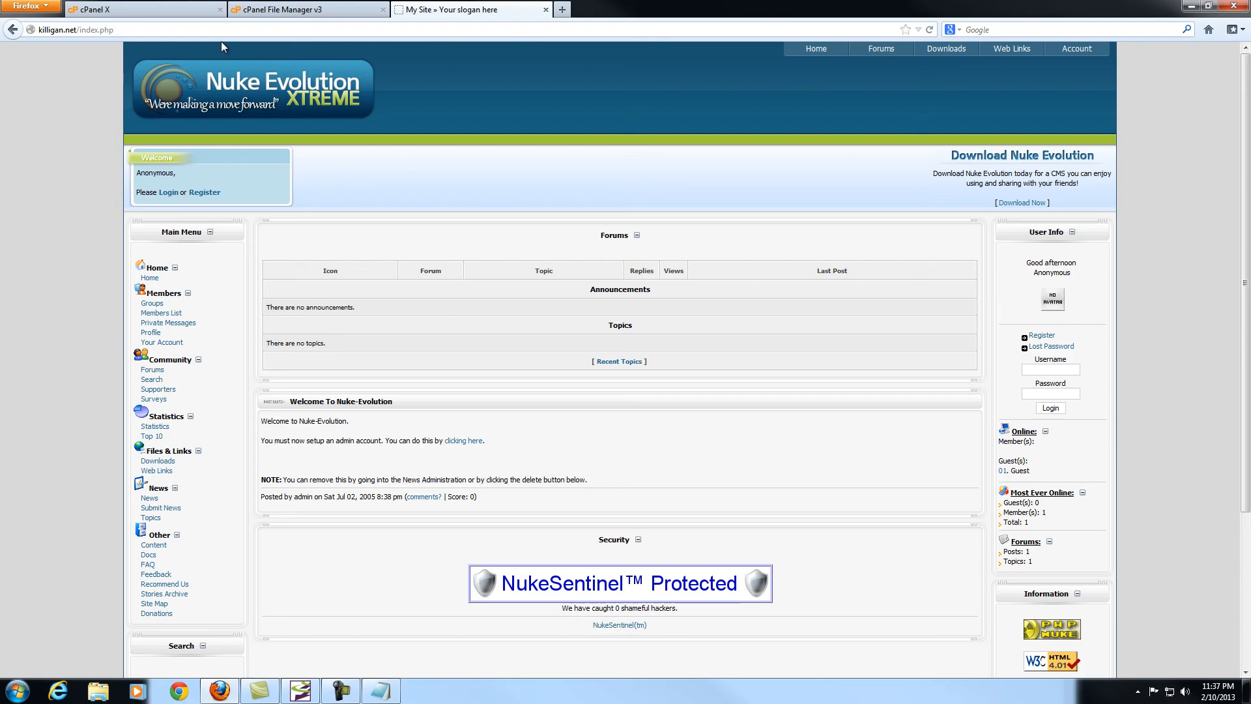
{"action": "left_click", "coordinate": [247, 10]}
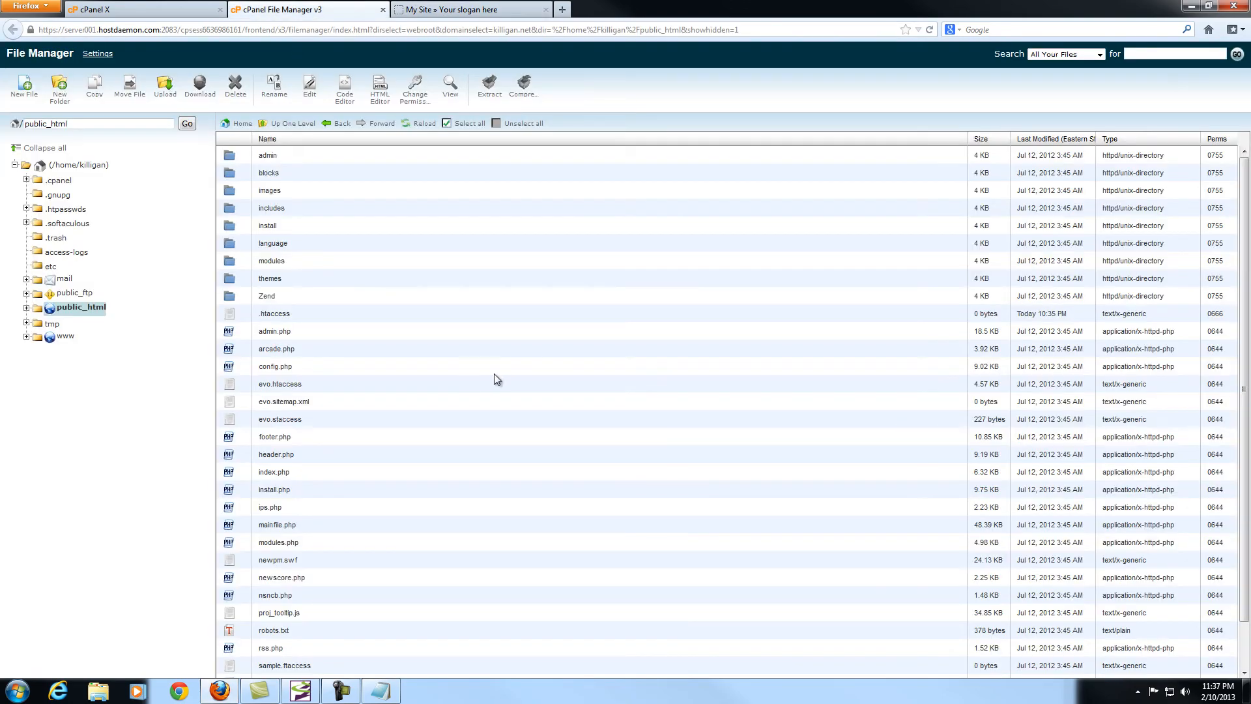
{"action": "left_click", "coordinate": [274, 228]}
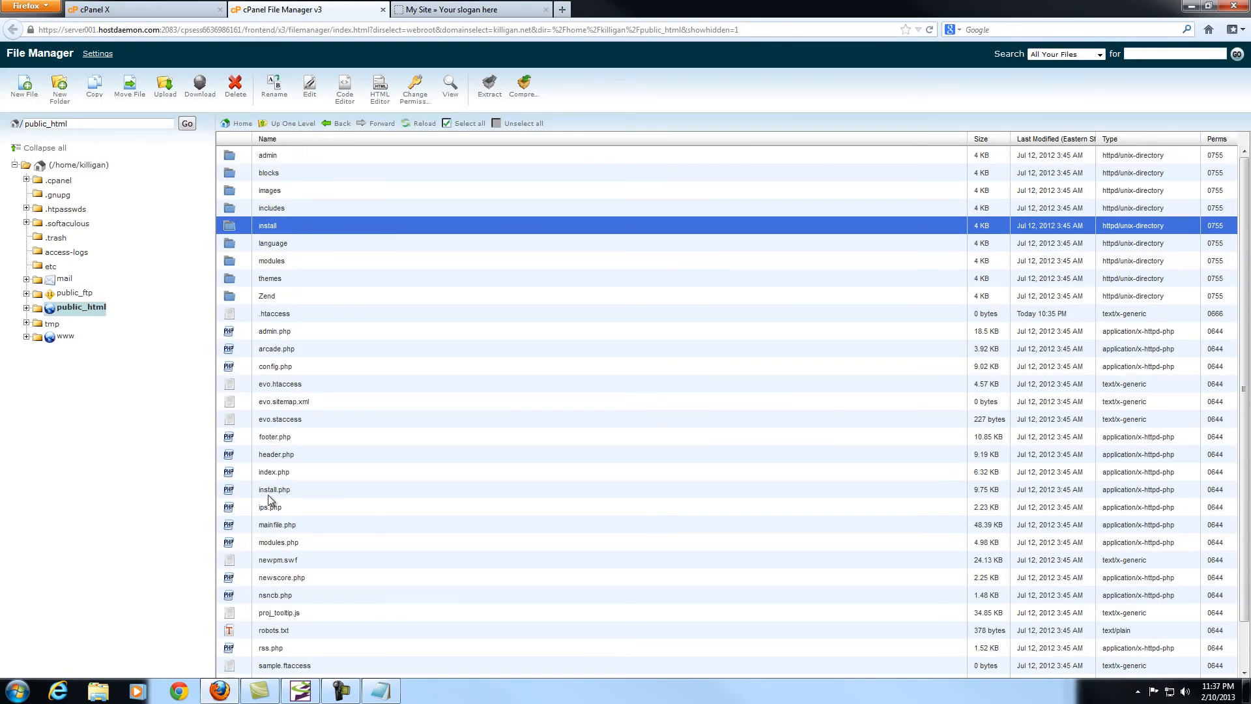
{"action": "left_click", "coordinate": [393, 493], "text": "ctrl"}
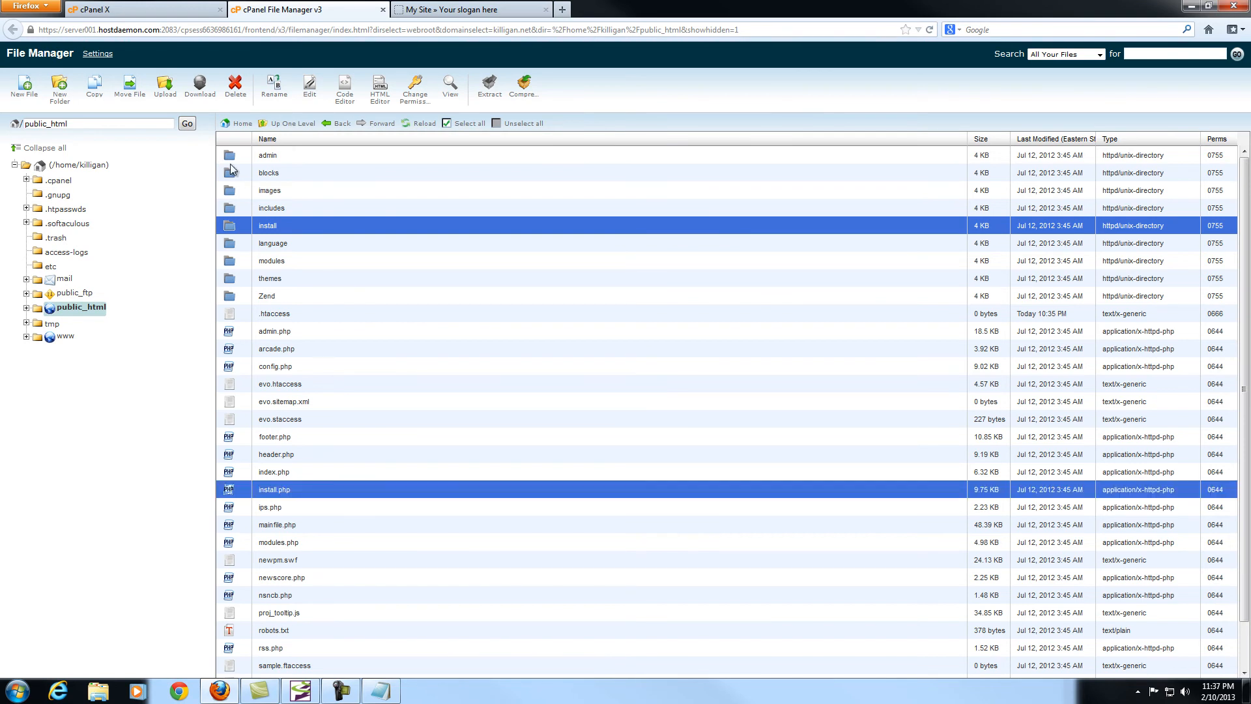
{"action": "left_click", "coordinate": [239, 94]}
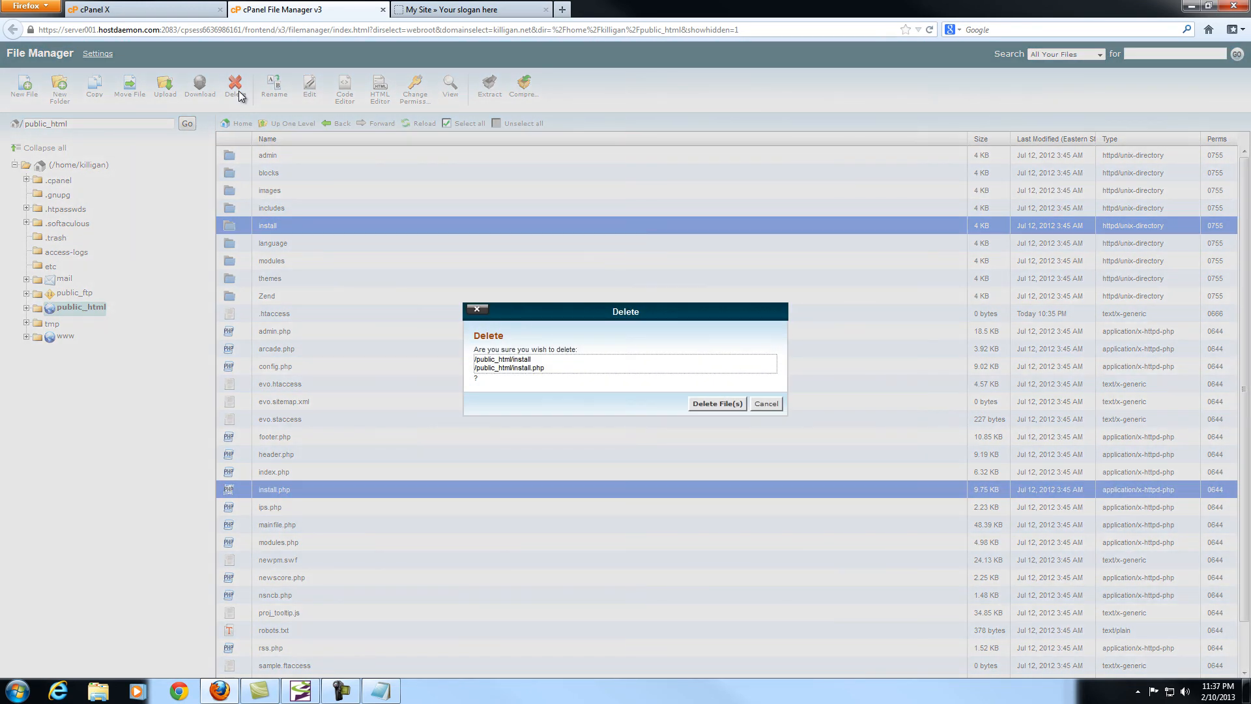
{"action": "left_click", "coordinate": [710, 403]}
{"action": "left_click", "coordinate": [492, 14]}
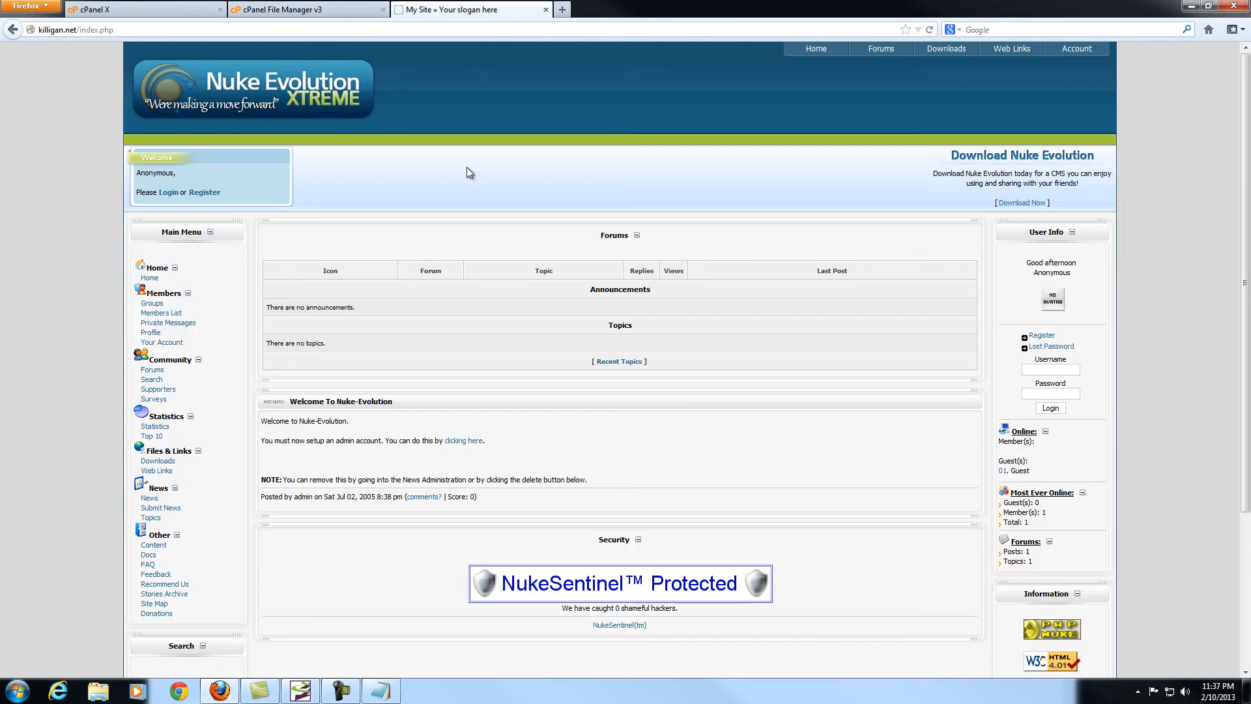
{"action": "left_click", "coordinate": [463, 441]}
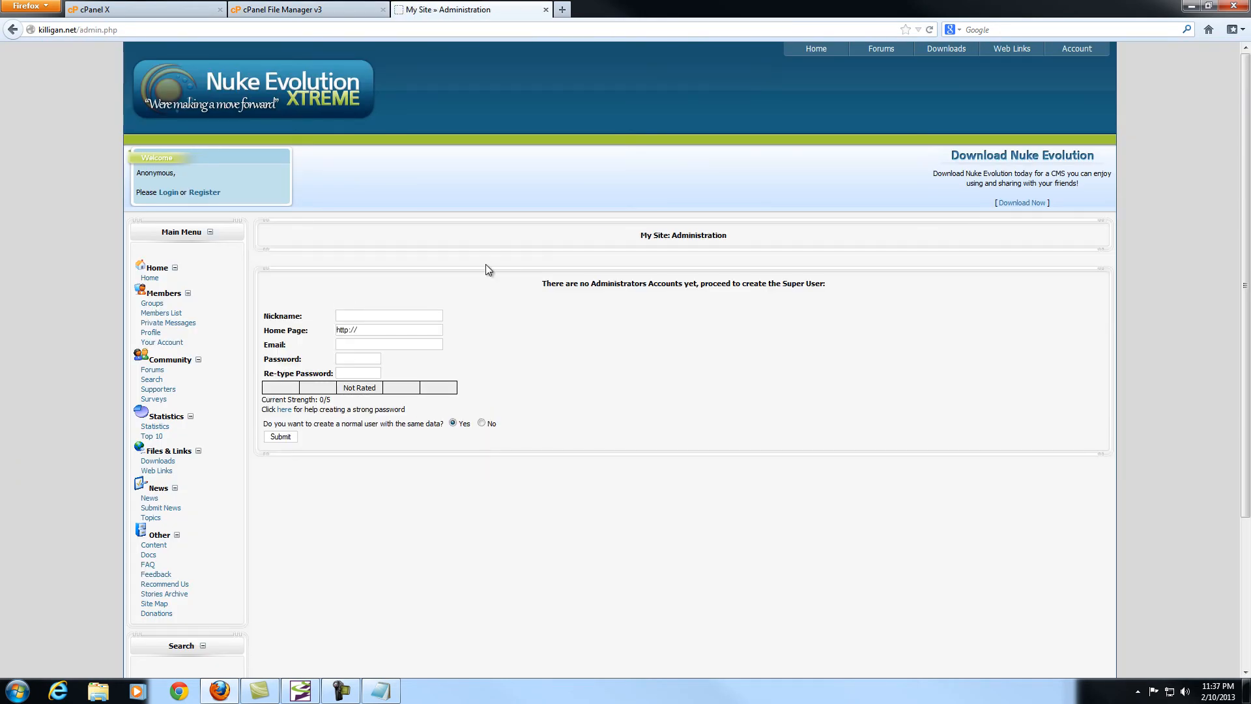
{"action": "key", "text": "Tab"}
{"action": "key", "text": "ctrl+a"}
{"action": "key", "text": "BackSpace"}
{"action": "key", "text": "Tab"}
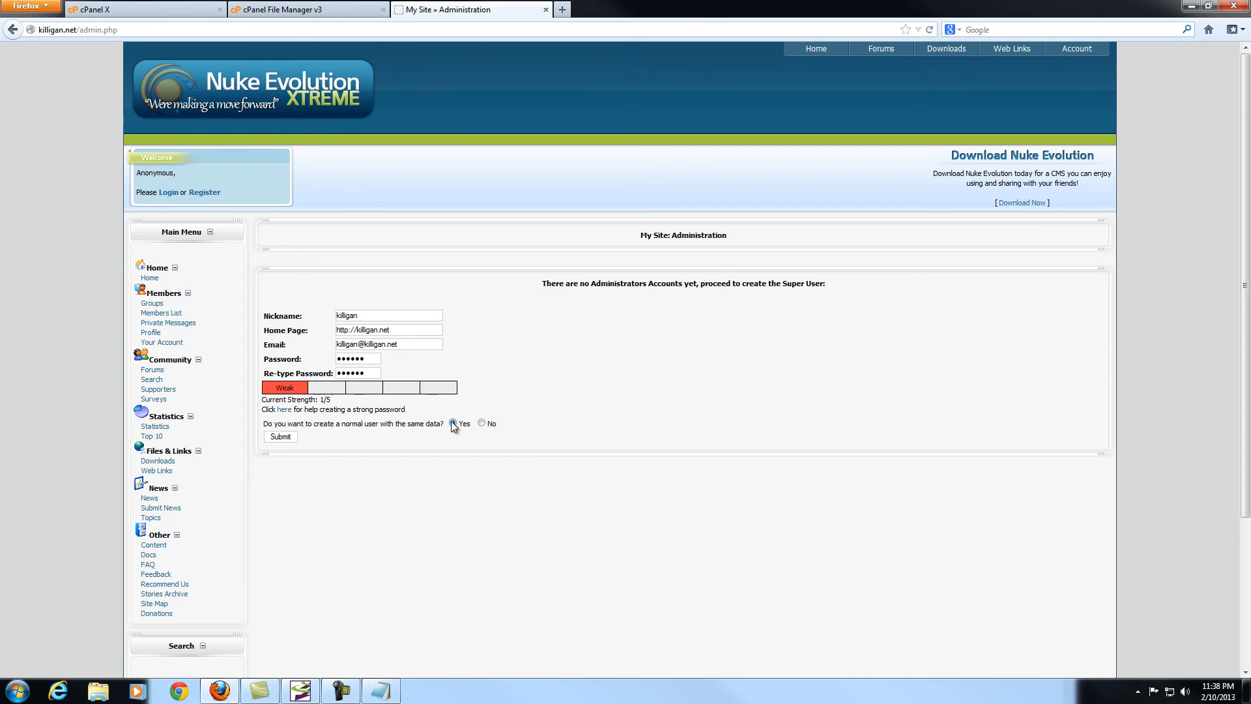
Create the super-user account, then clear the Admin Tracker security log.
{"action": "left_click", "coordinate": [285, 437]}
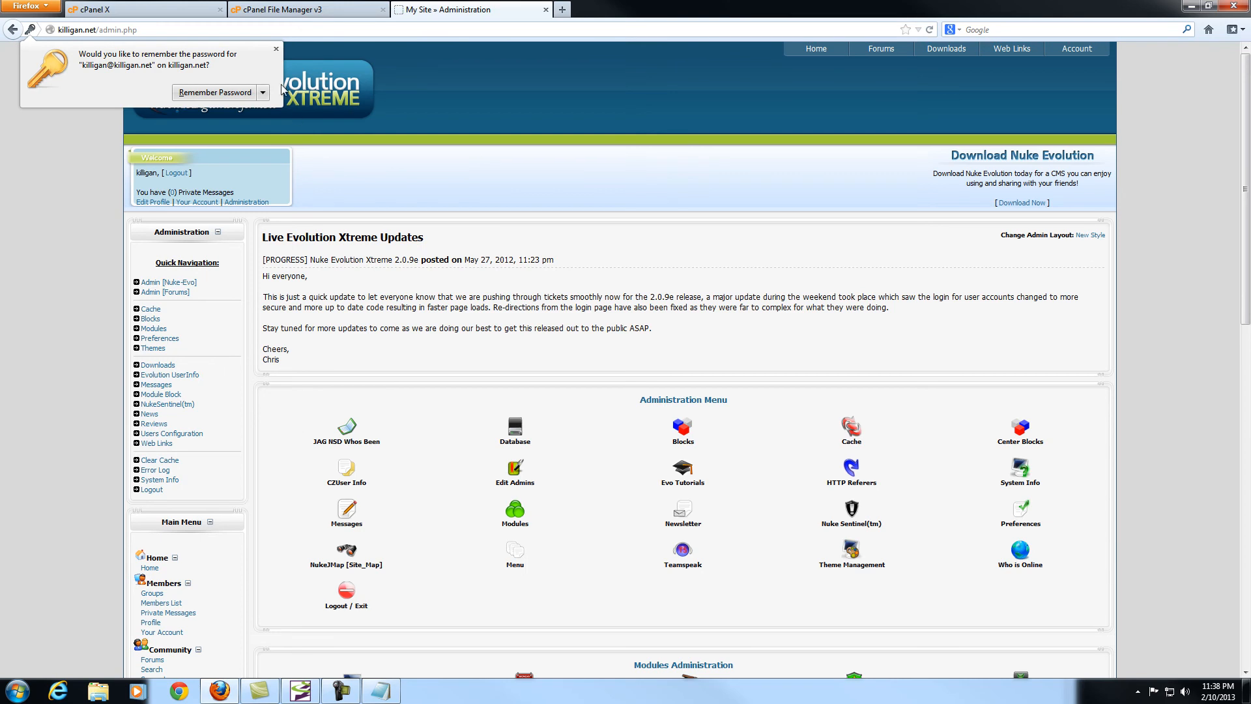
{"action": "left_click", "coordinate": [276, 49]}
{"action": "scroll", "coordinate": [608, 460], "scroll_direction": "down", "scroll_amount": 8}
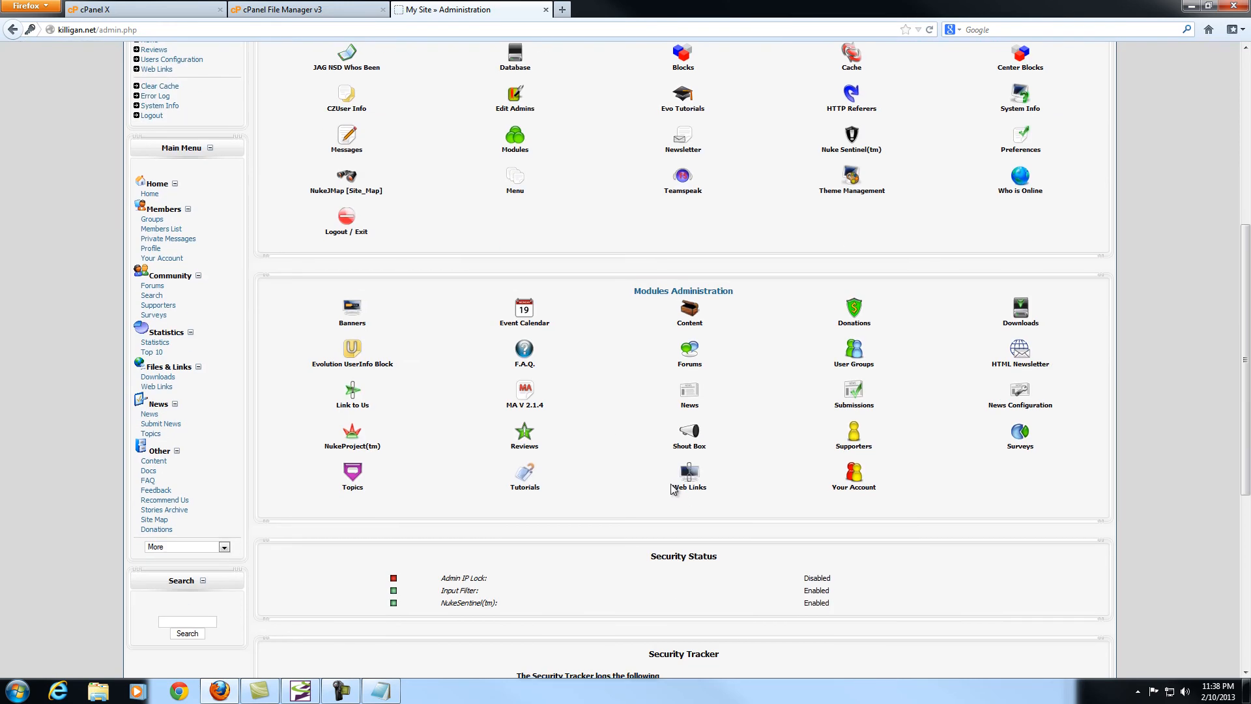
{"action": "left_click", "coordinate": [860, 529]}
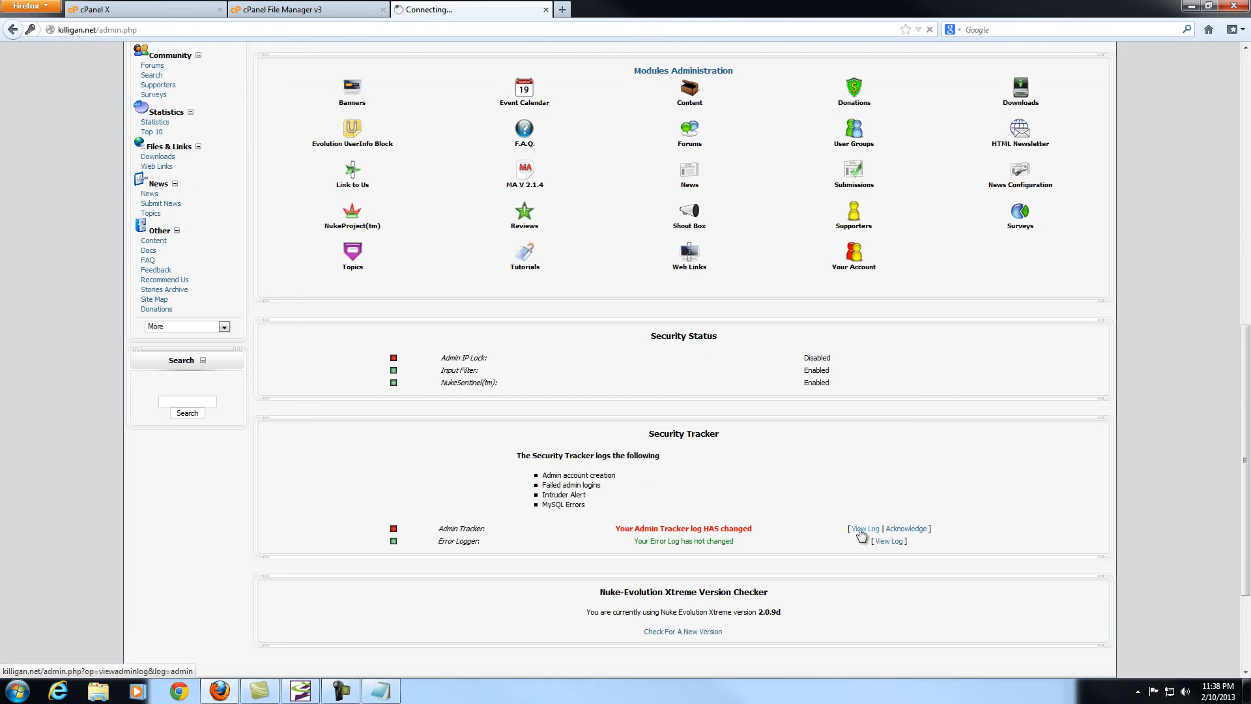
{"action": "left_click", "coordinate": [280, 386]}
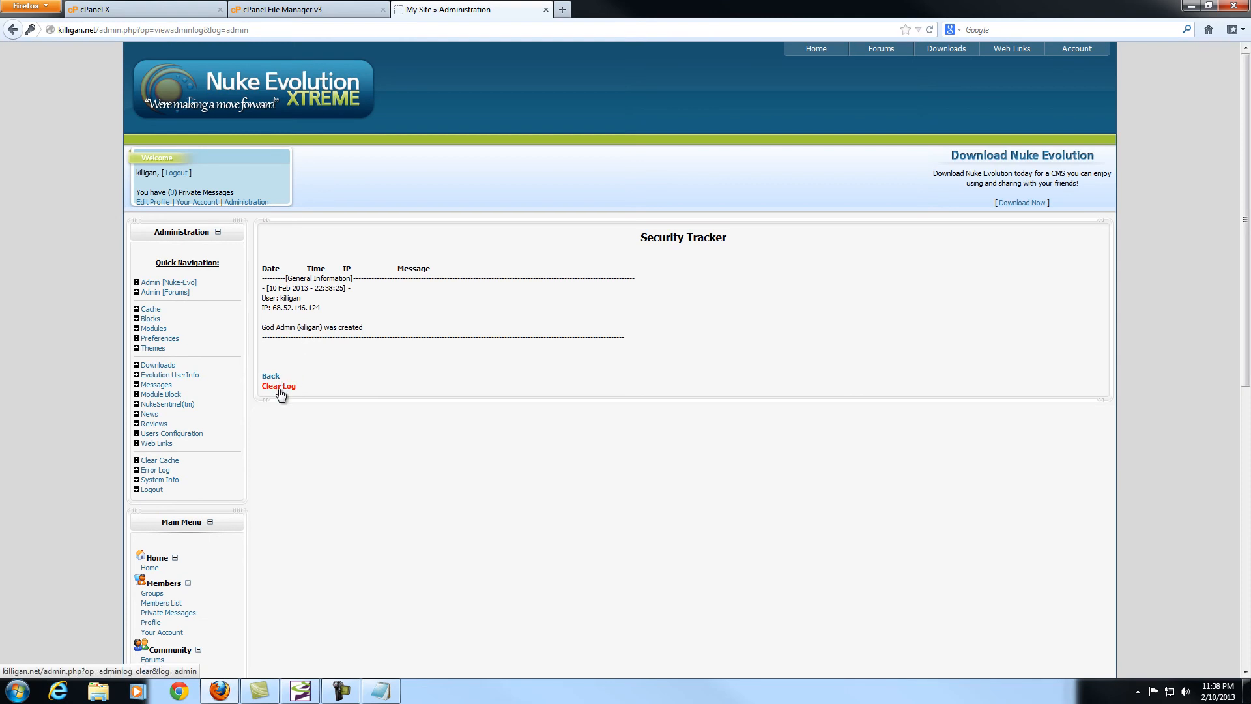
{"action": "left_click", "coordinate": [682, 281]}
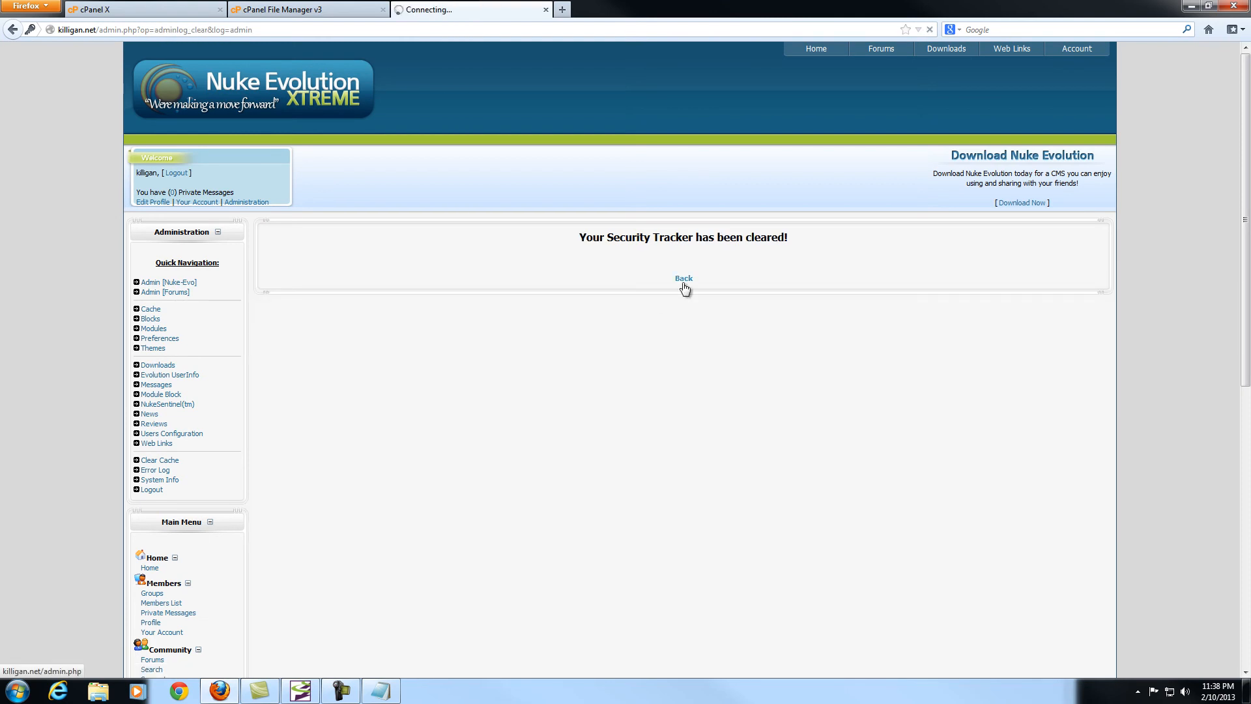
Switch the administration panel to the New Style layout and confirm the change.
{"action": "scroll", "coordinate": [647, 486], "scroll_direction": "down", "scroll_amount": 3}
{"action": "scroll", "coordinate": [647, 487], "scroll_direction": "down", "scroll_amount": 4}
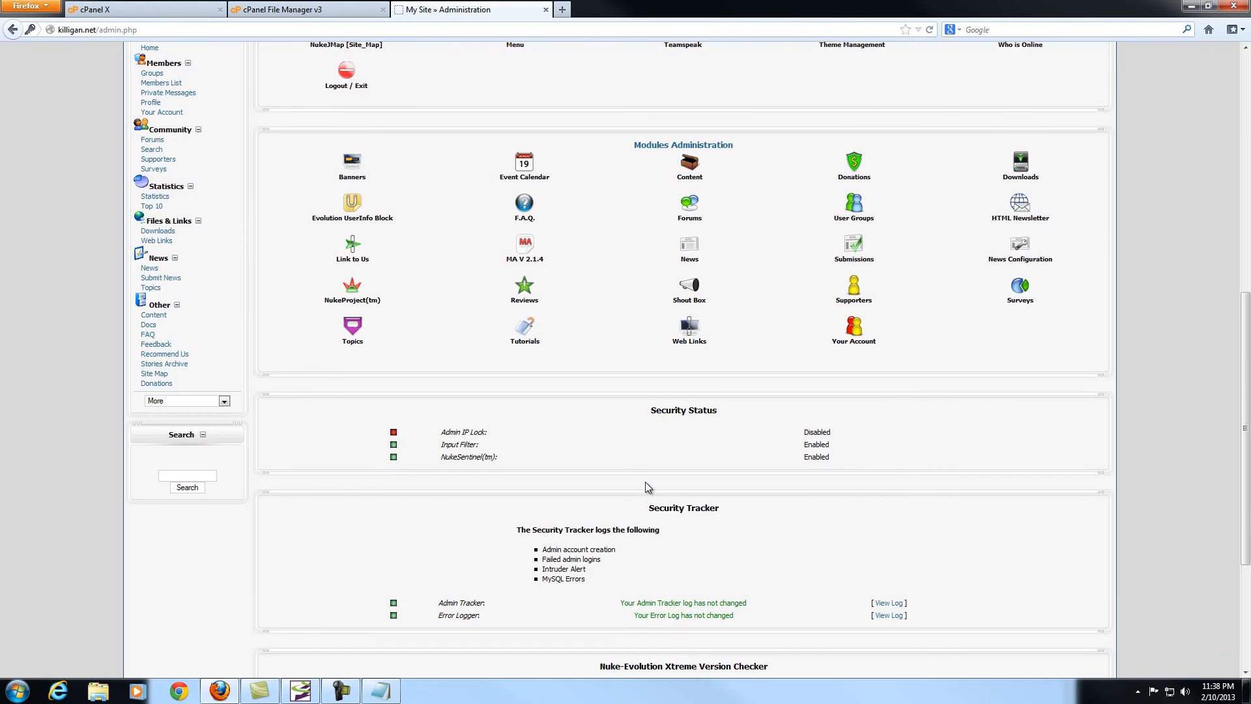
{"action": "scroll", "coordinate": [647, 487], "scroll_direction": "up", "scroll_amount": 7}
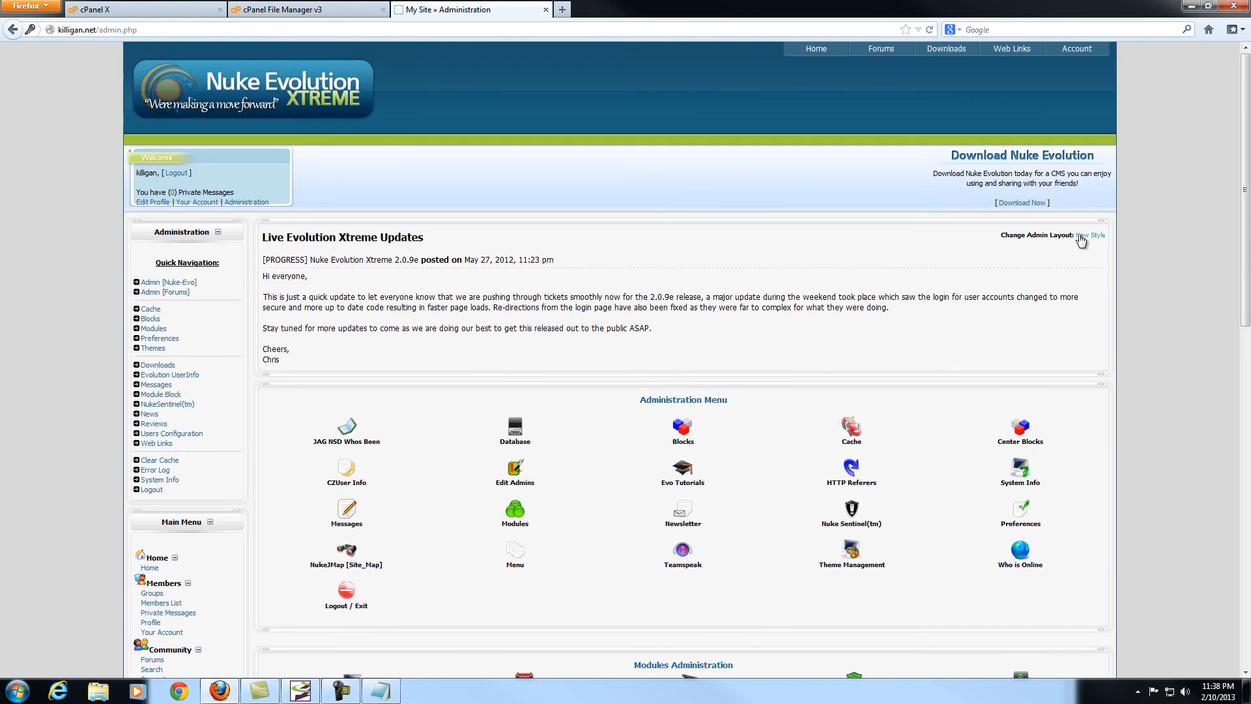
{"action": "left_click", "coordinate": [1090, 235]}
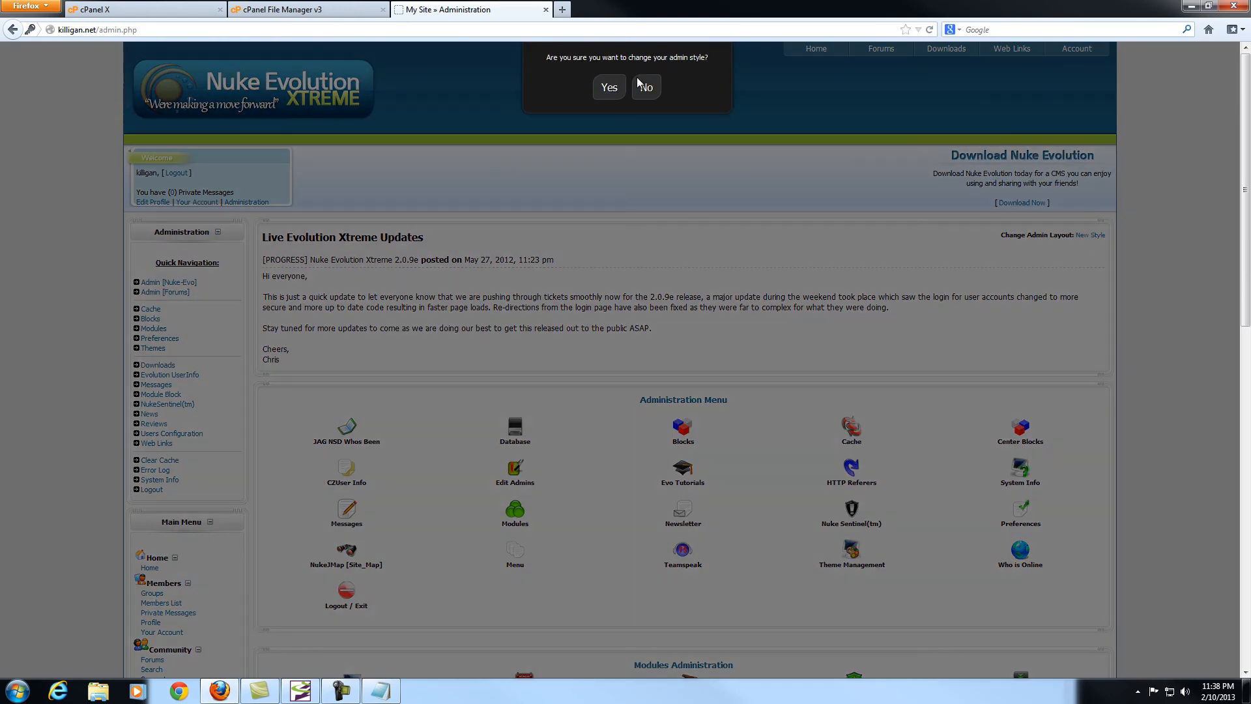
{"action": "left_click", "coordinate": [609, 88]}
{"action": "scroll", "coordinate": [756, 417], "scroll_direction": "down", "scroll_amount": 4}
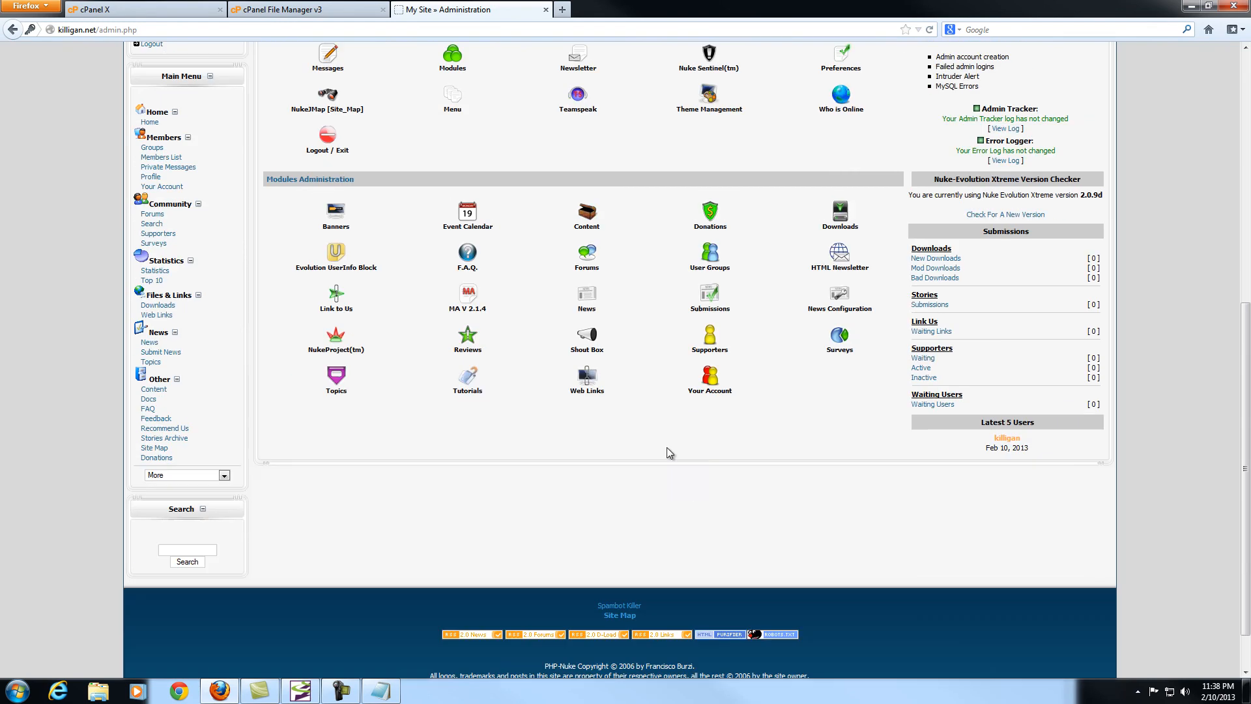
{"action": "scroll", "coordinate": [532, 439], "scroll_direction": "up", "scroll_amount": 7}
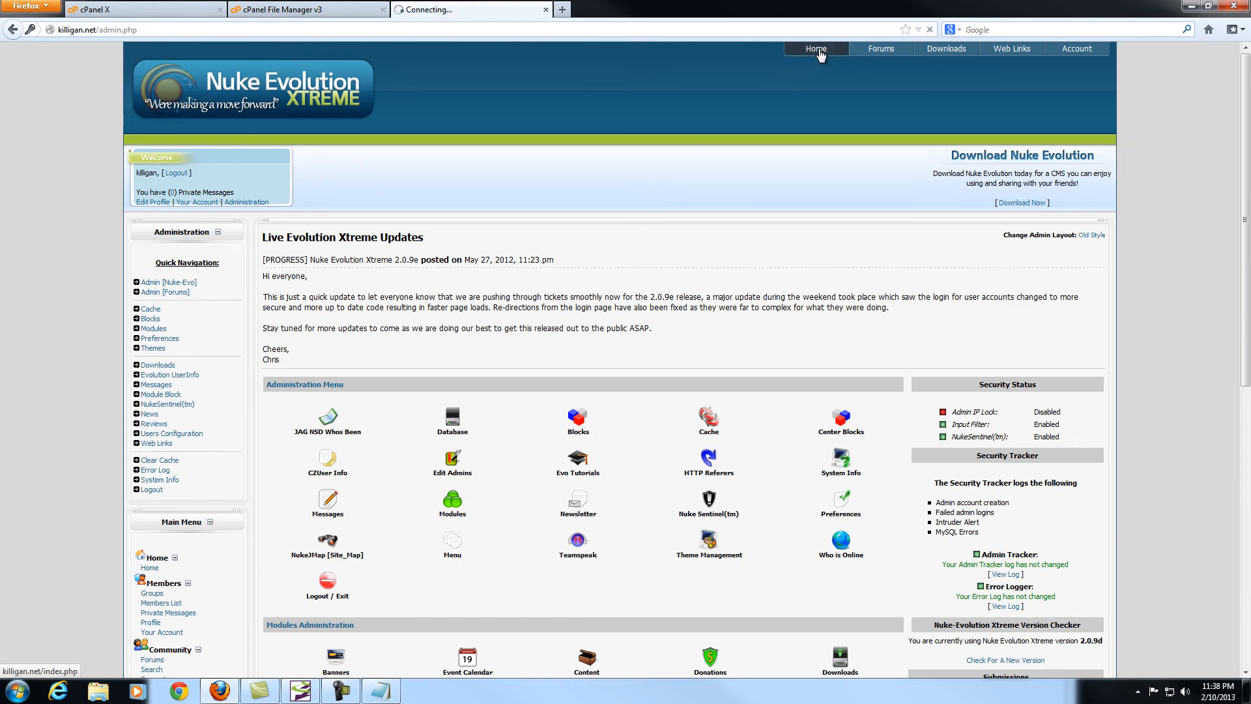
Delete the 'Welcome To Nuke-Evolution' news story (ID 1) and review the updated home page.
{"action": "left_click", "coordinate": [819, 50]}
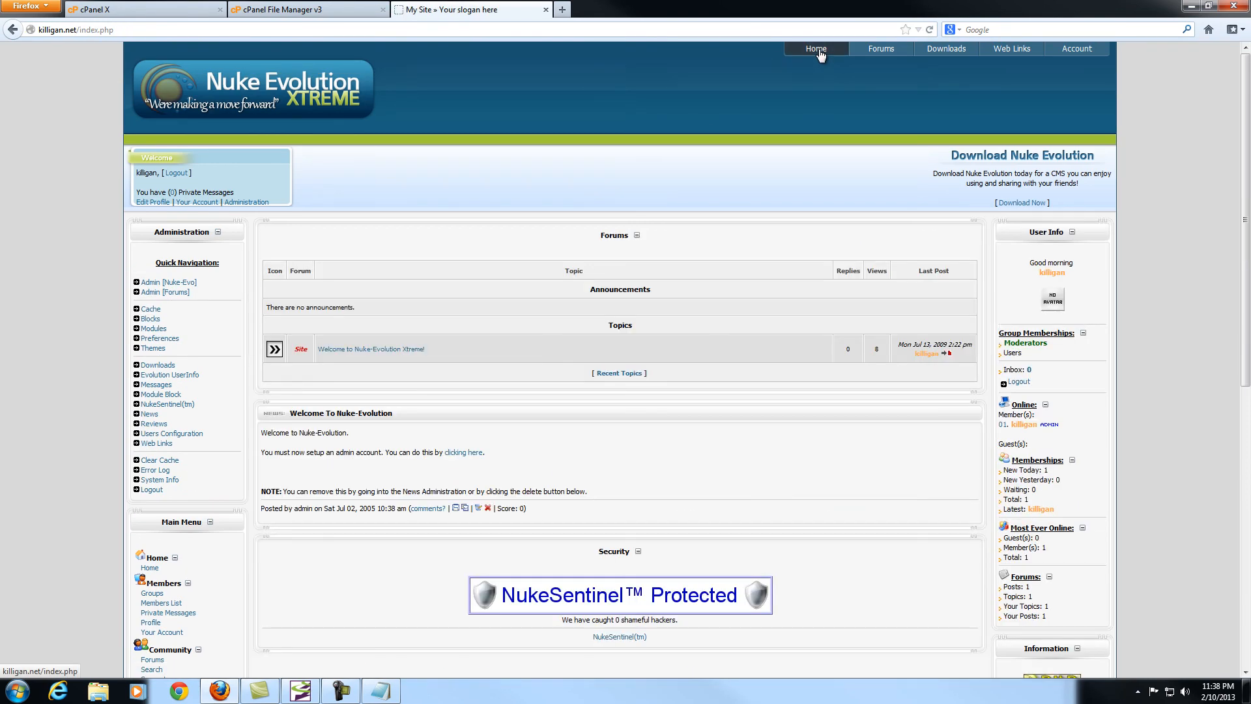
{"action": "left_click", "coordinate": [488, 508]}
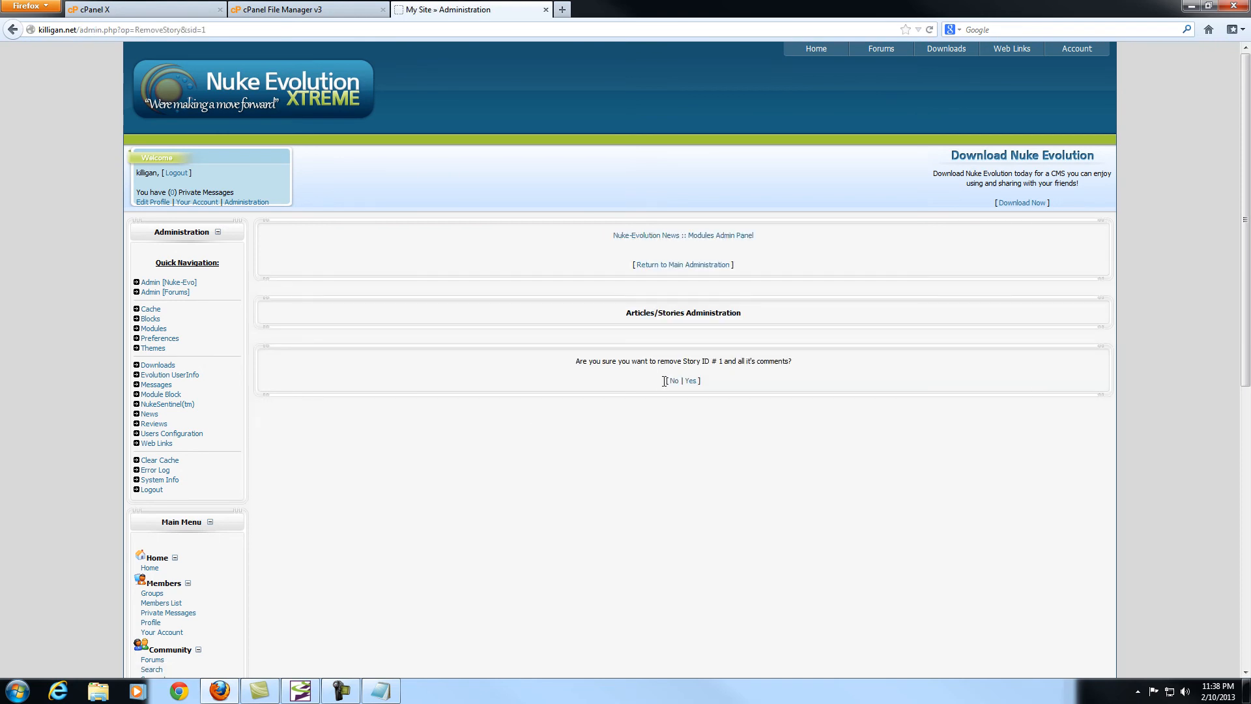
{"action": "left_click", "coordinate": [692, 381]}
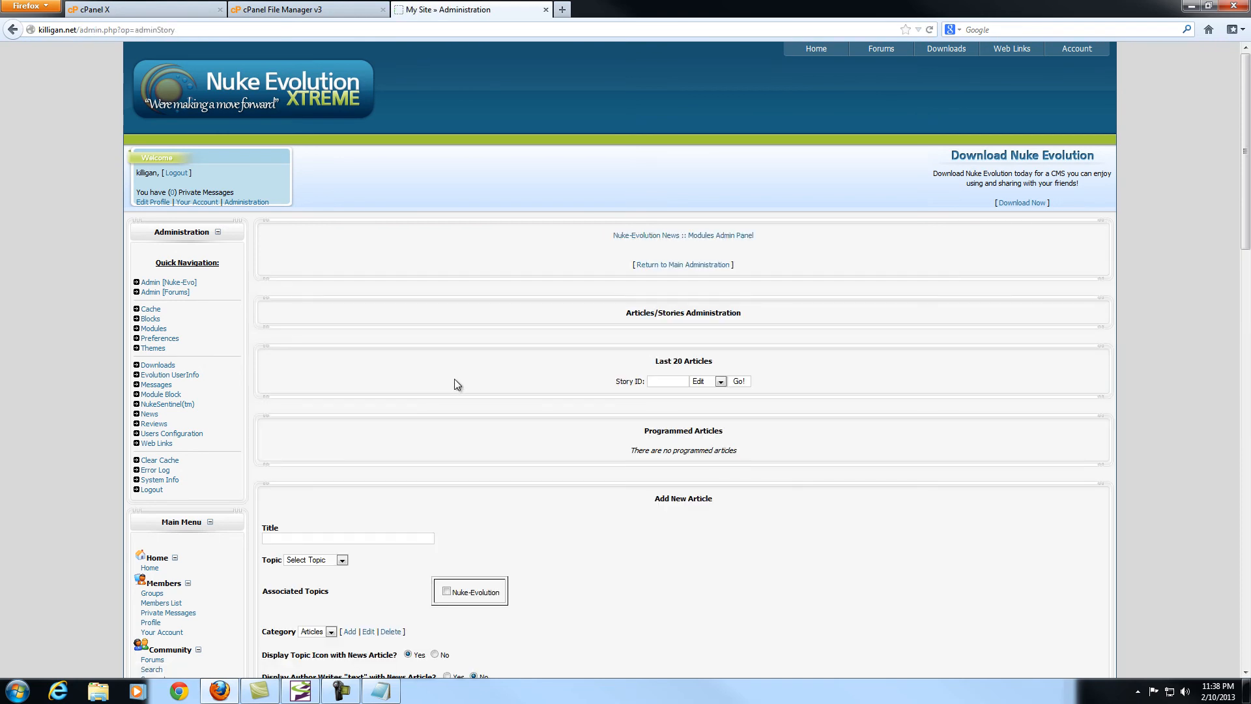
{"action": "left_click", "coordinate": [816, 48]}
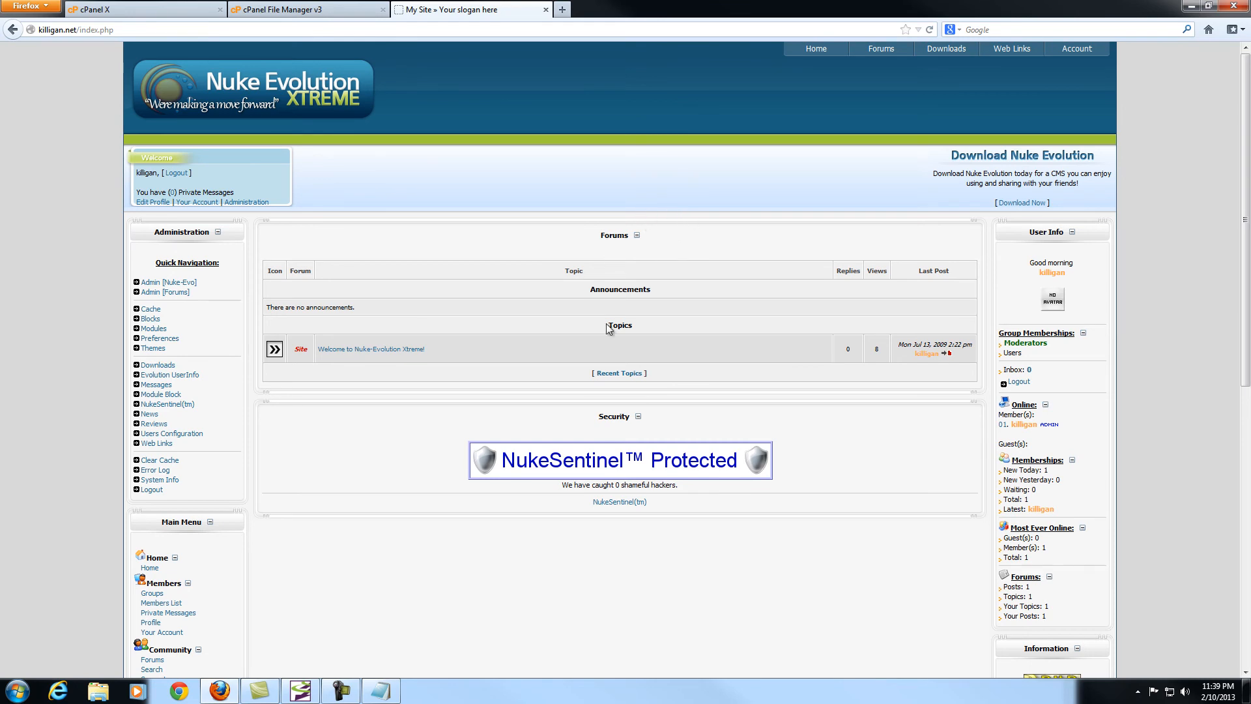
{"action": "scroll", "coordinate": [606, 346], "scroll_direction": "down", "scroll_amount": 8}
{"action": "scroll", "coordinate": [606, 352], "scroll_direction": "up", "scroll_amount": 2}
{"action": "scroll", "coordinate": [607, 351], "scroll_direction": "up", "scroll_amount": 6}
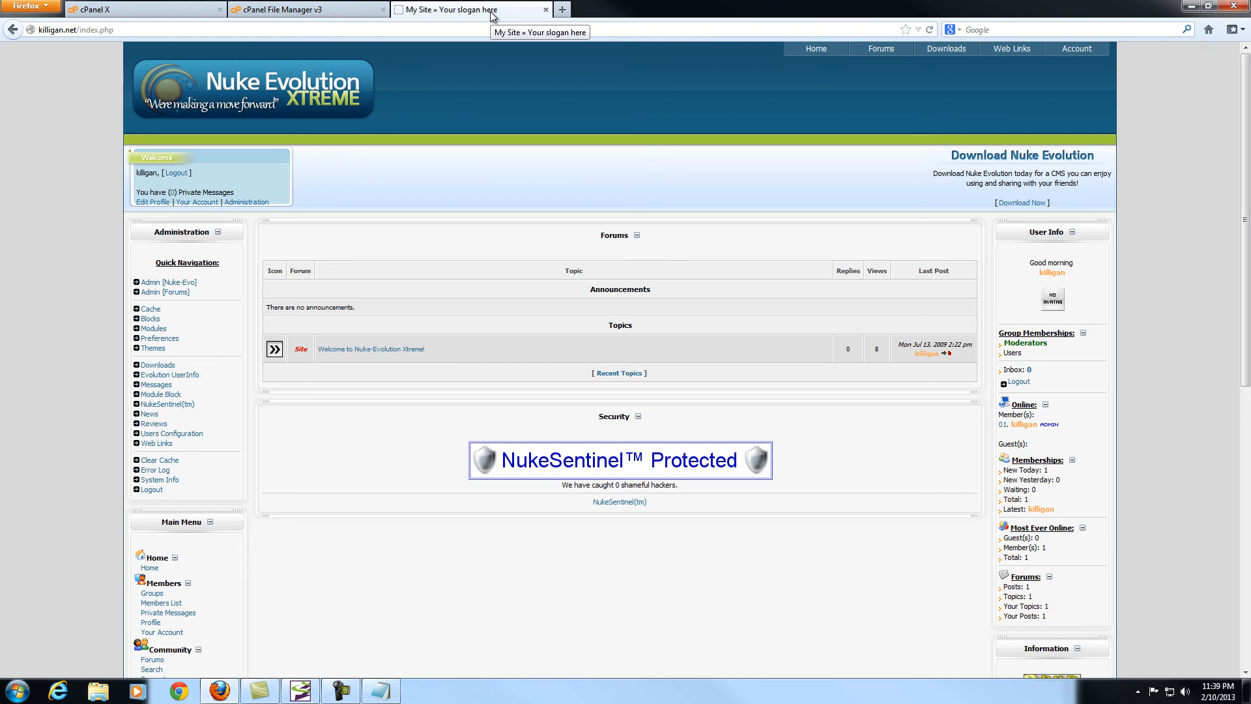
Close the site's tab, reposition the Notepad notes window, and return to the cPanel X home page.
{"action": "left_click", "coordinate": [546, 10]}
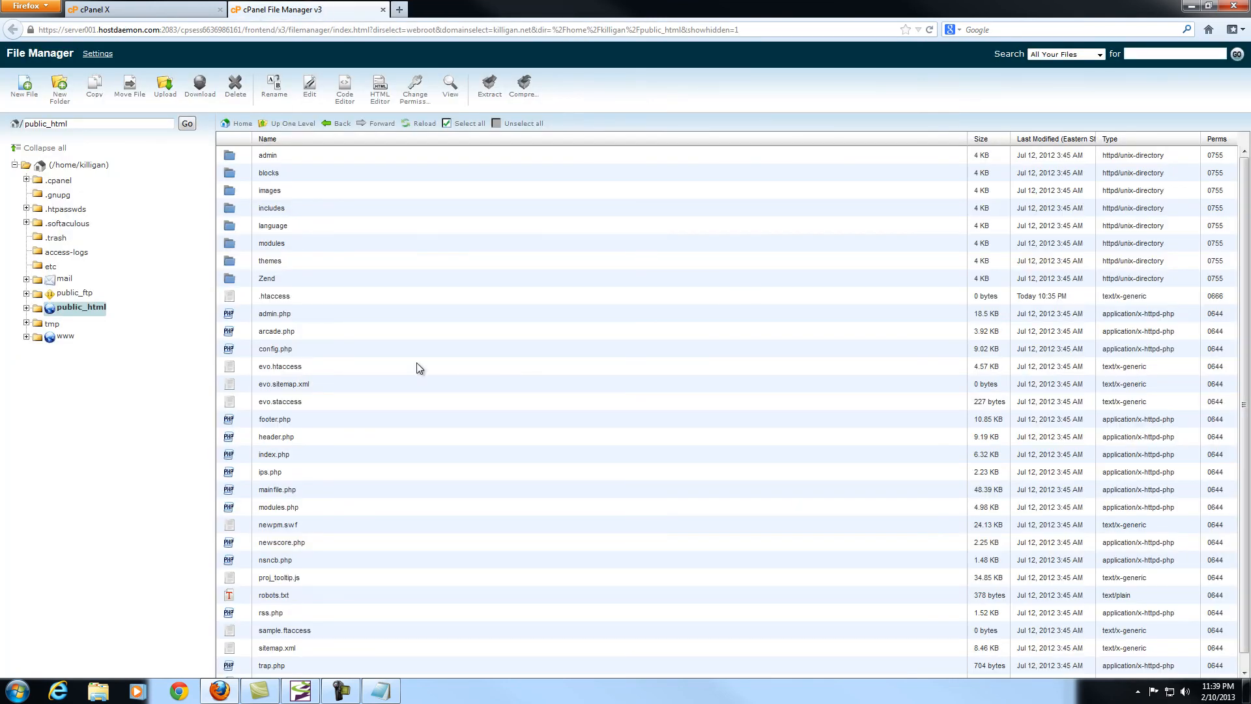
{"action": "left_click", "coordinate": [1191, 6]}
{"action": "left_click", "coordinate": [485, 452]}
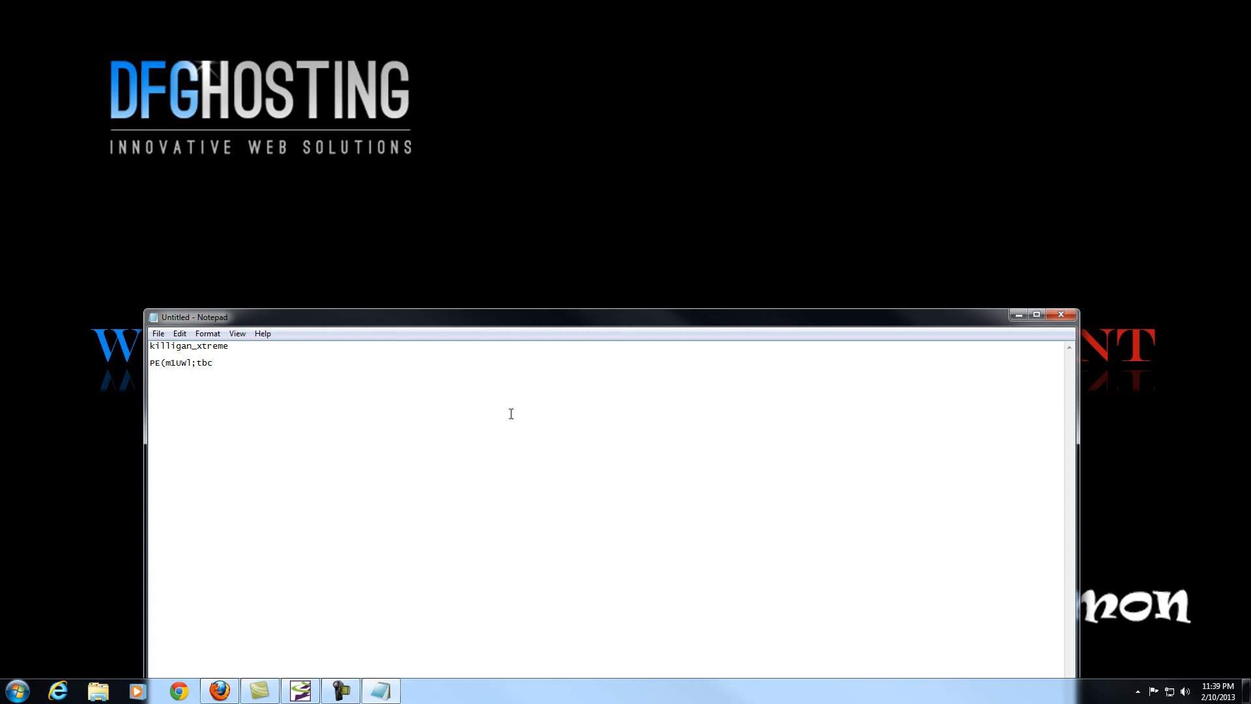
{"action": "left_click_drag", "start_coordinate": [600, 324], "coordinate": [684, 81]}
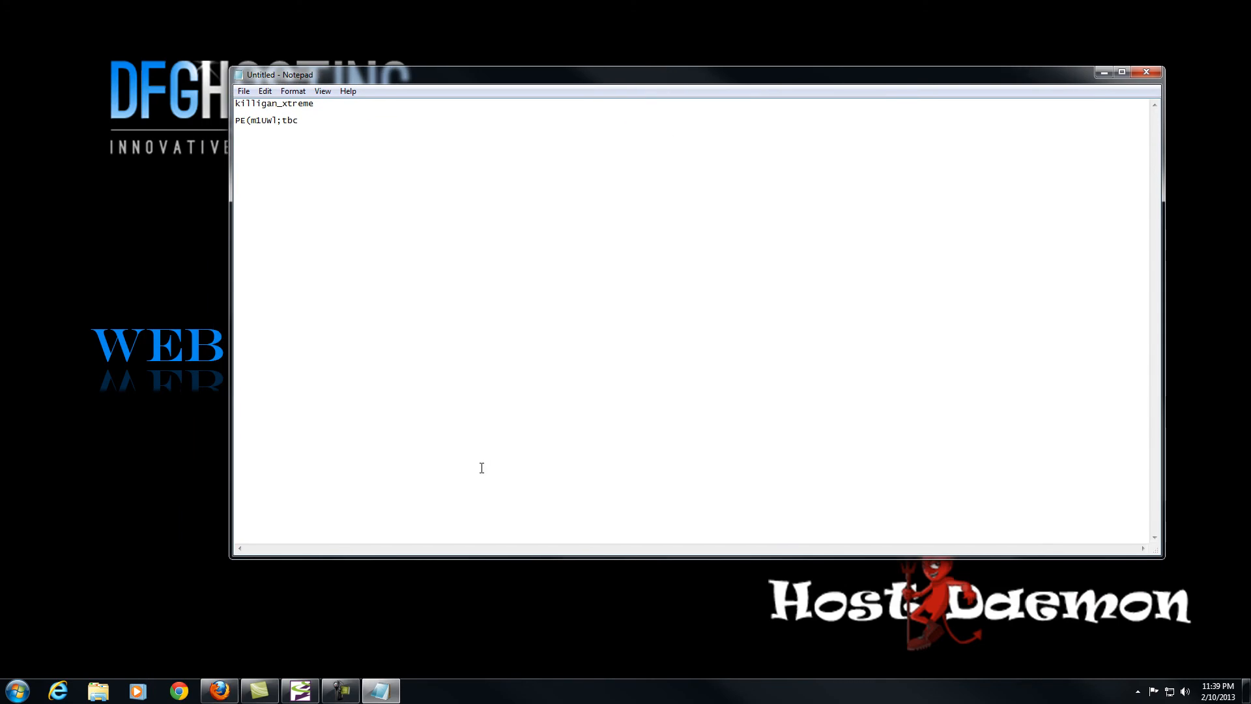
{"action": "left_click", "coordinate": [219, 690]}
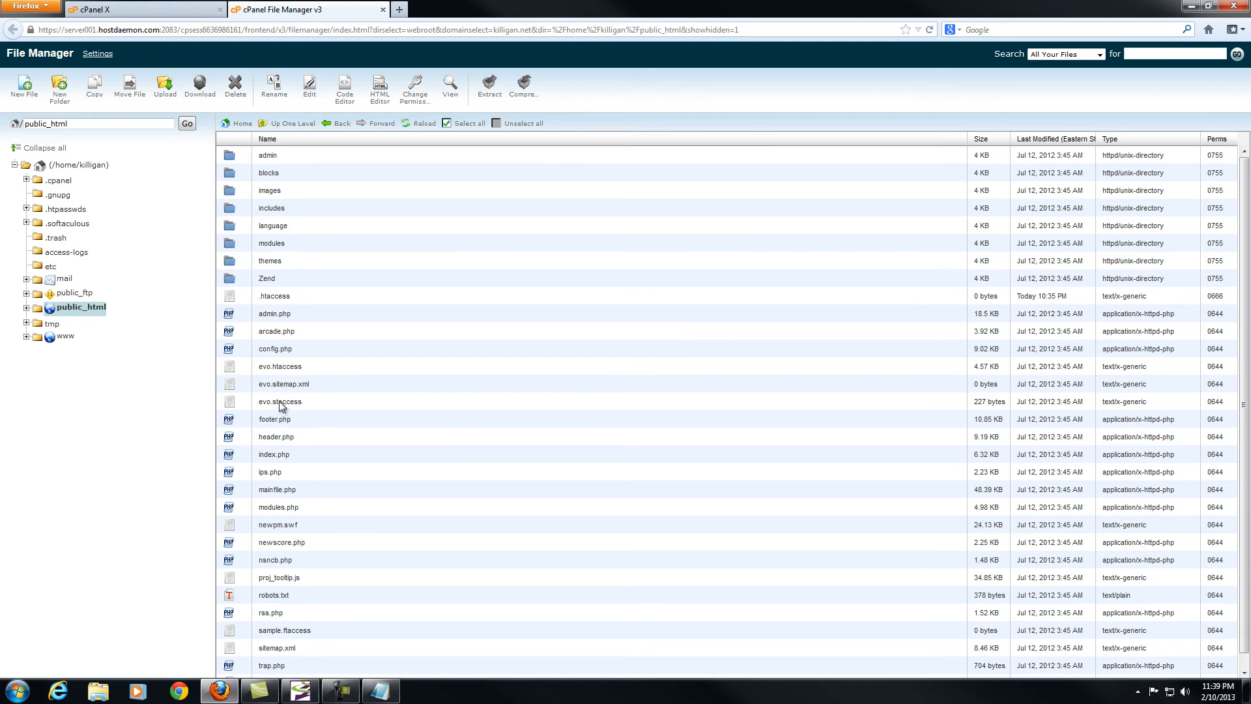
{"action": "left_click", "coordinate": [272, 350]}
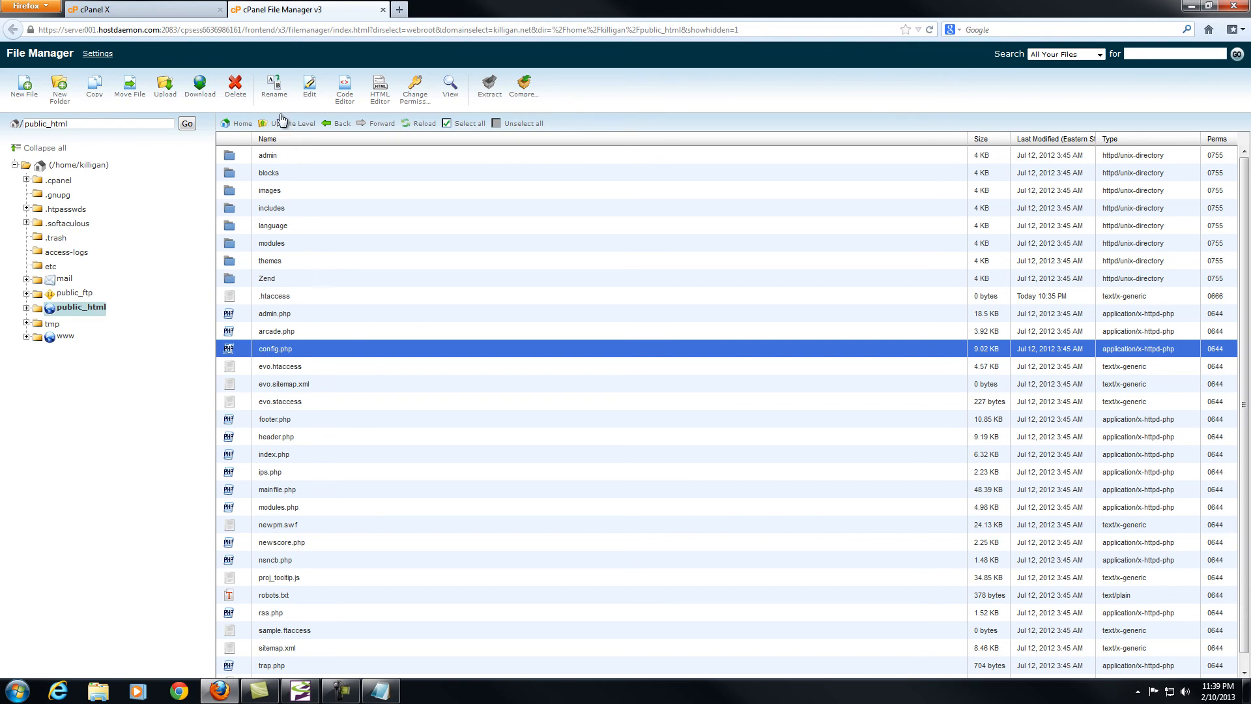
{"action": "left_click", "coordinate": [168, 10]}
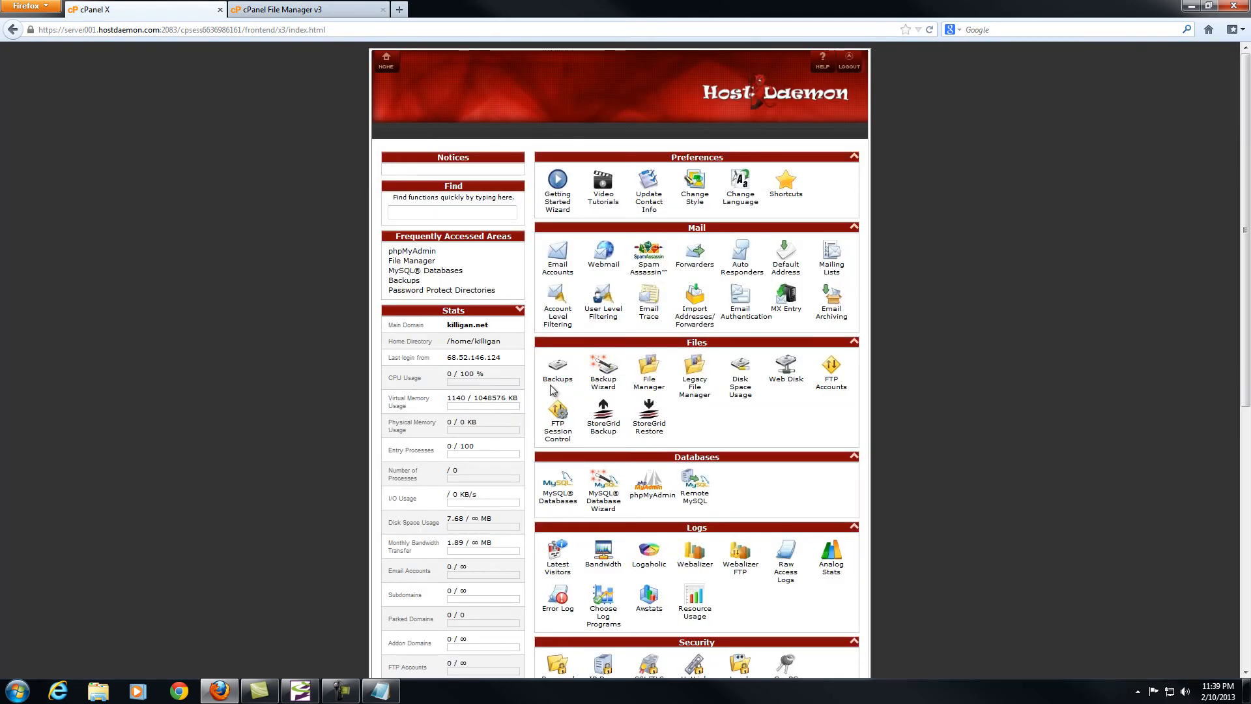
Select every table in killigan_xtreme in phpMyAdmin and drop all 220 of them.
{"action": "left_click", "coordinate": [653, 495]}
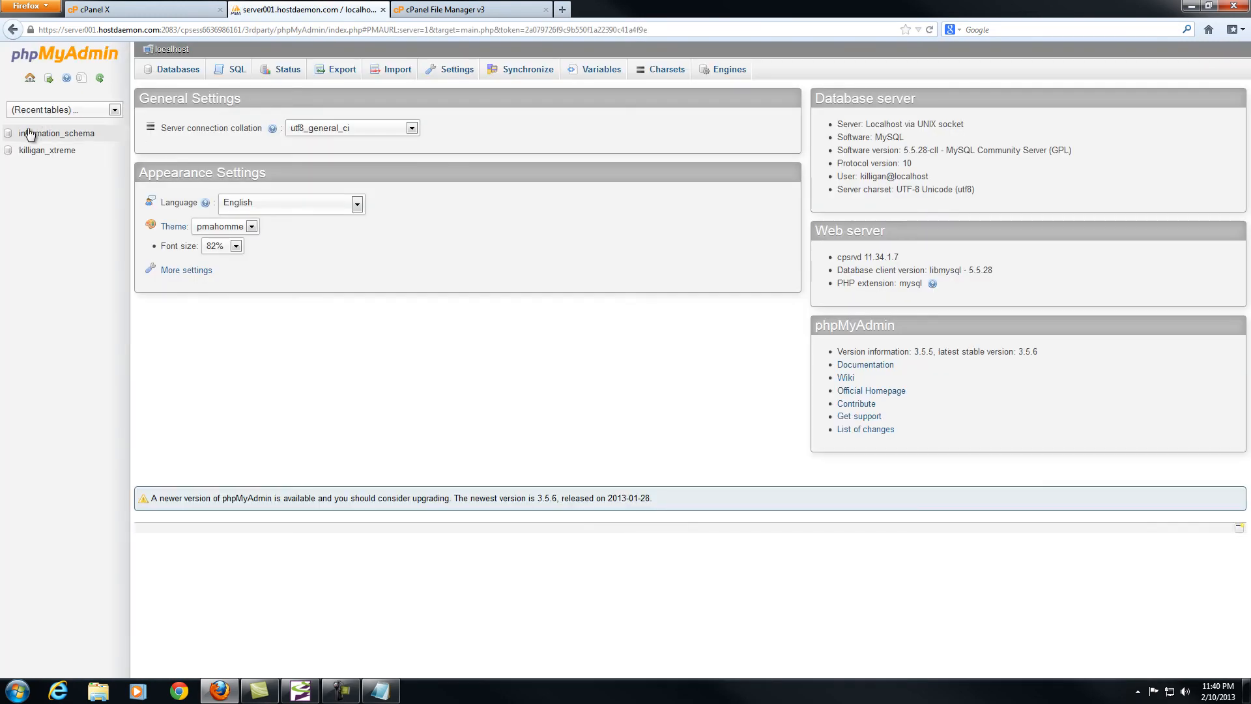
{"action": "left_click", "coordinate": [46, 151]}
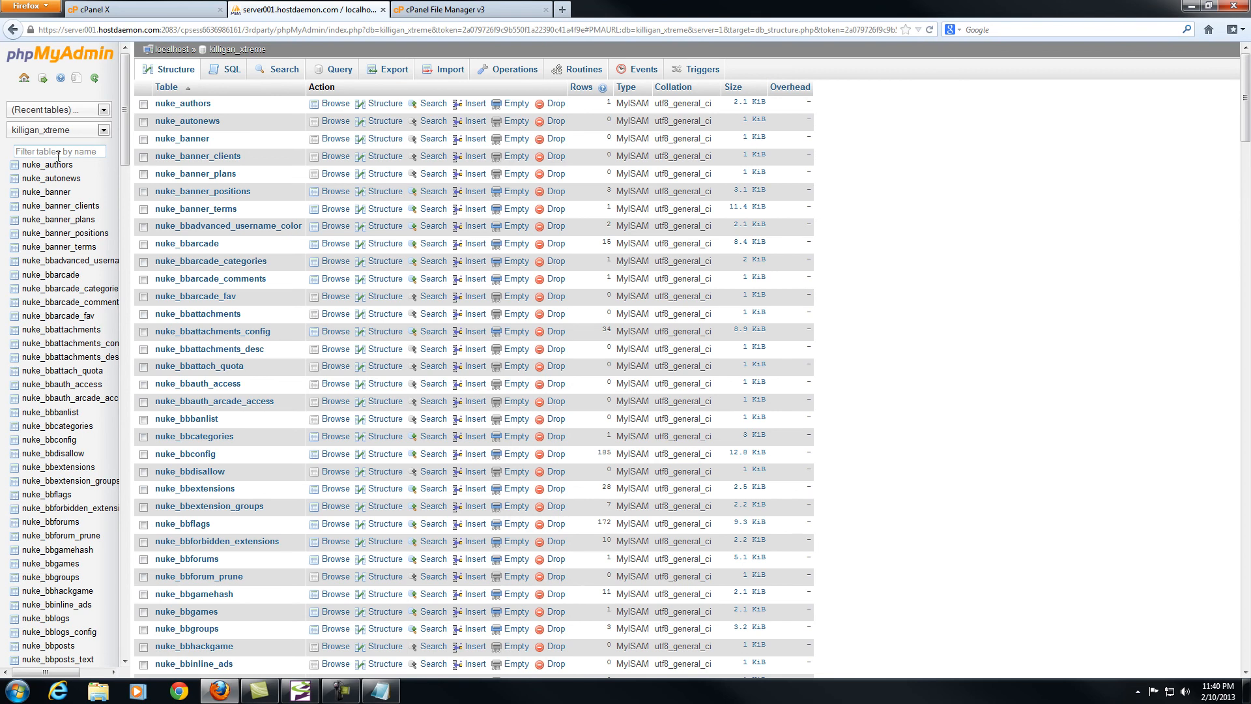
{"action": "scroll", "coordinate": [212, 374], "scroll_direction": "down", "scroll_amount": 20}
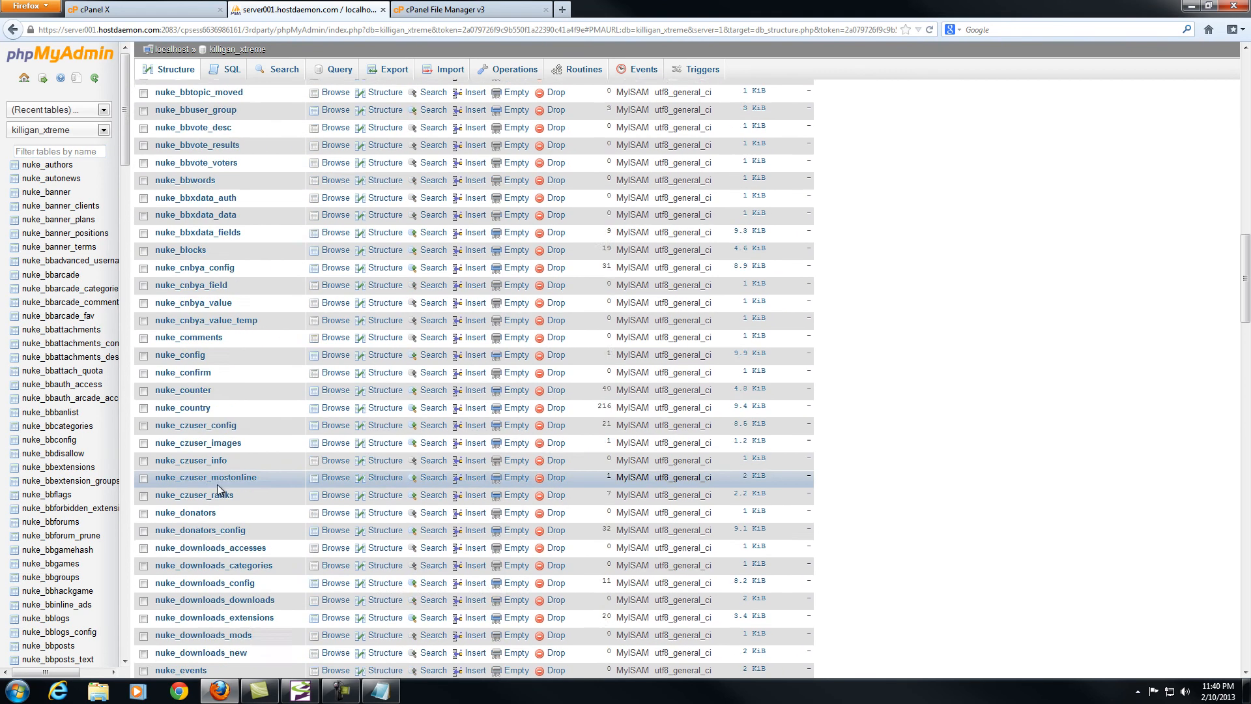
{"action": "scroll", "coordinate": [191, 572], "scroll_direction": "down", "scroll_amount": 20}
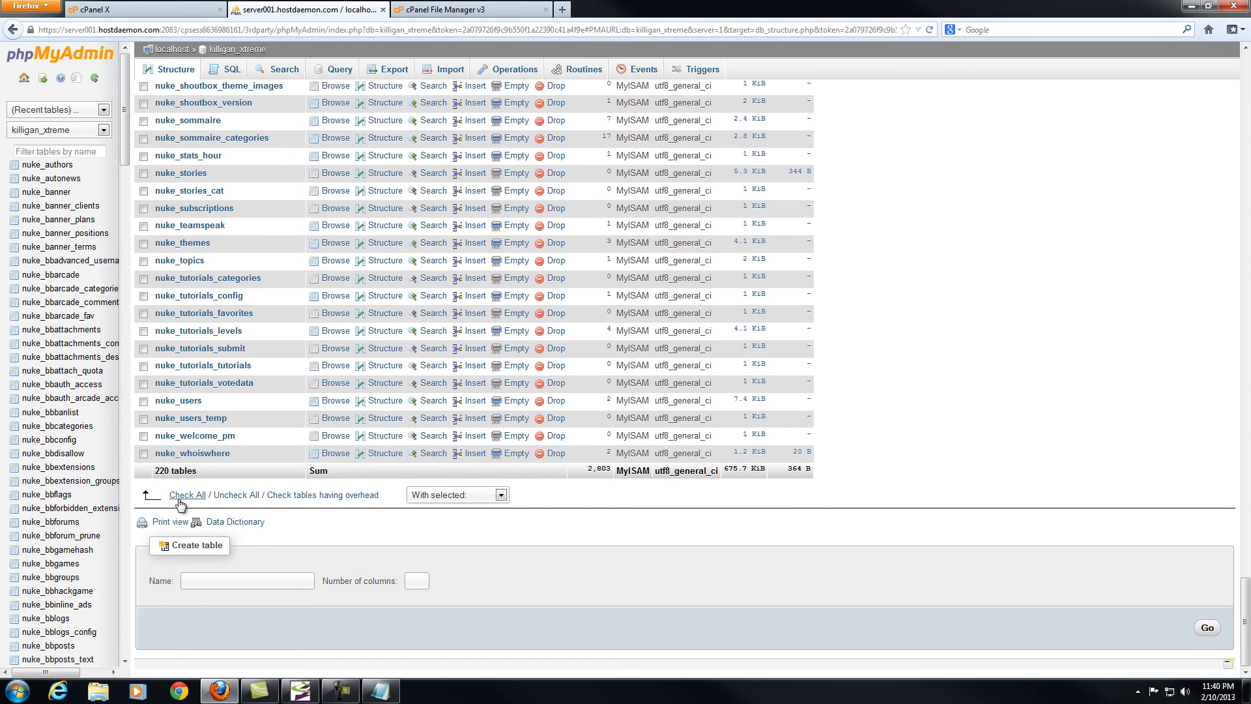
{"action": "left_click", "coordinate": [186, 497]}
{"action": "left_click", "coordinate": [501, 495]}
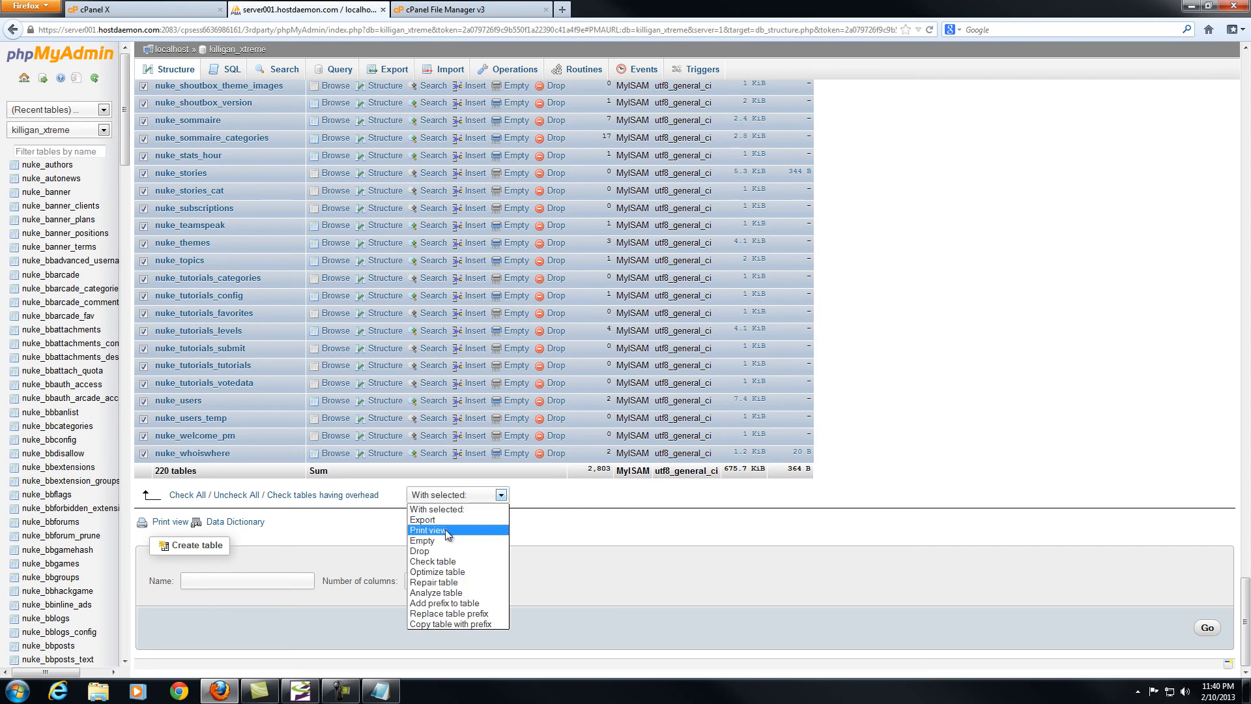
{"action": "left_click", "coordinate": [428, 550]}
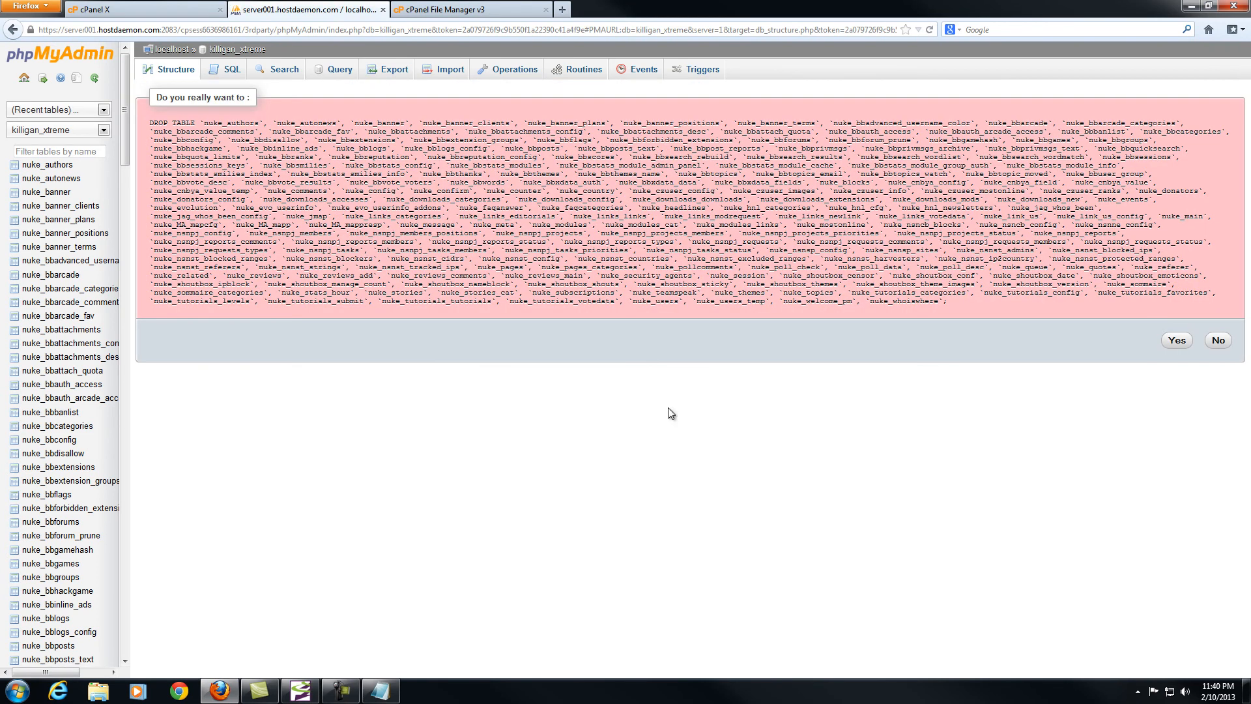
{"action": "left_click", "coordinate": [1176, 341]}
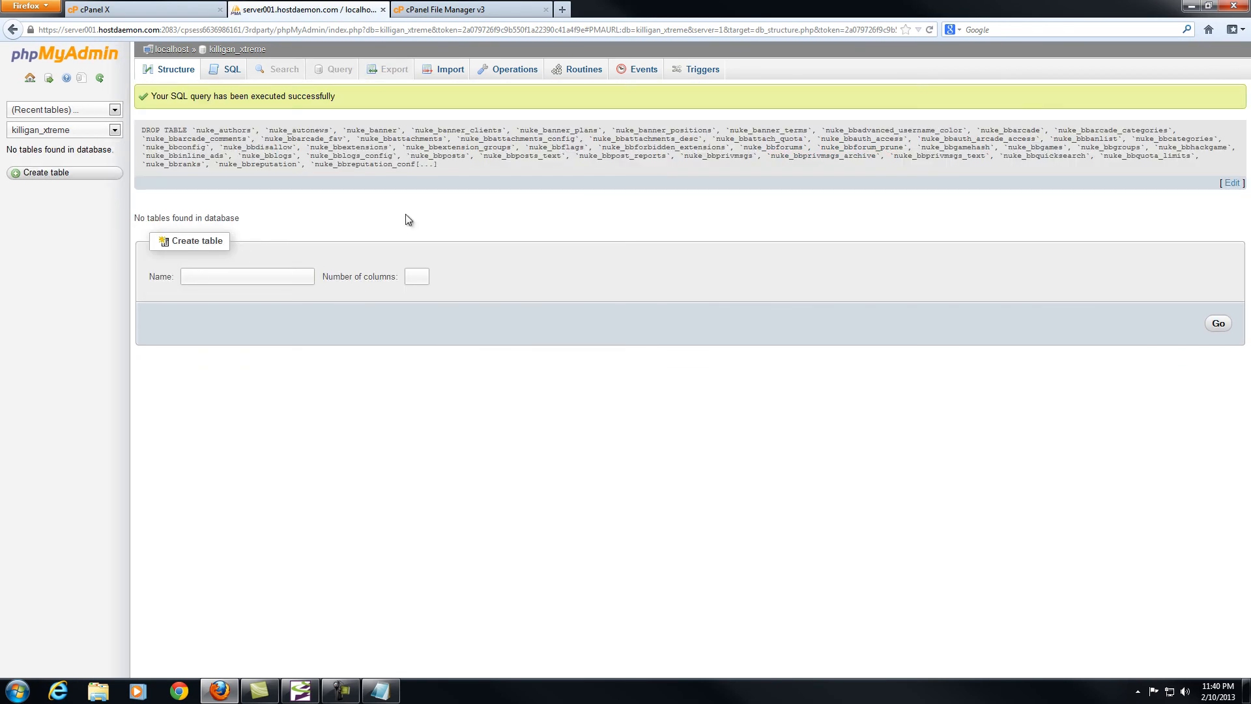
{"action": "left_click", "coordinate": [1190, 7]}
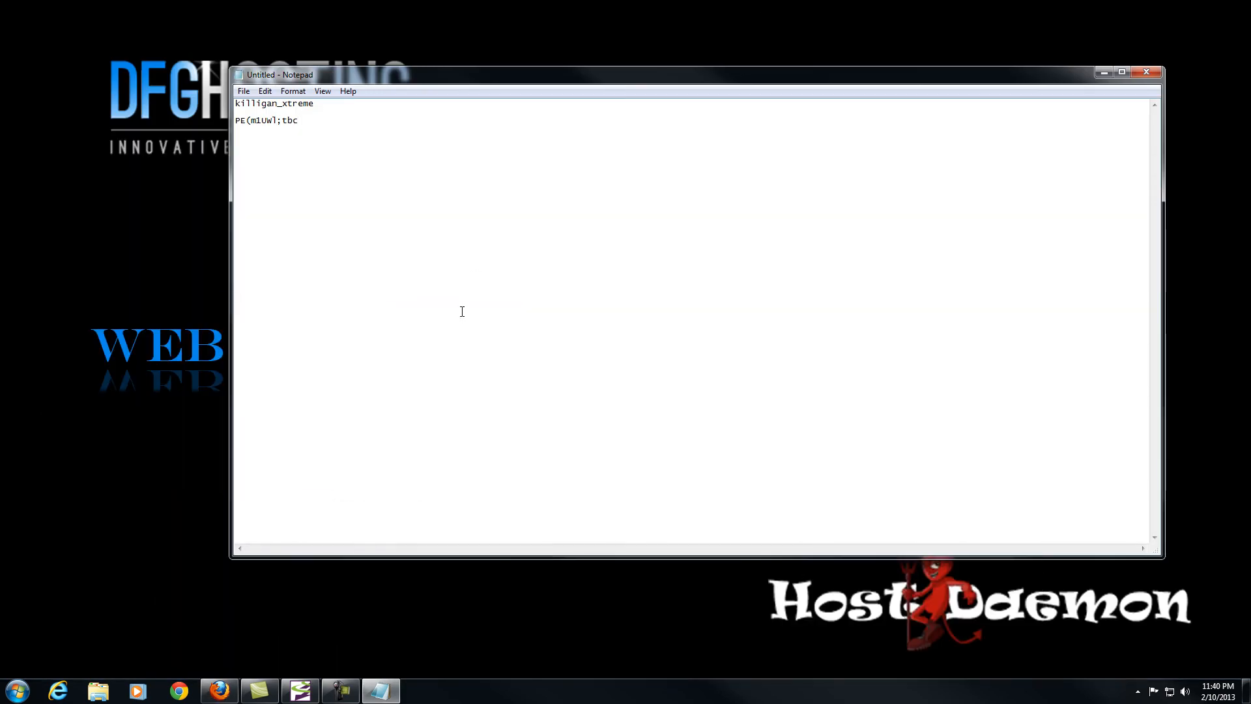
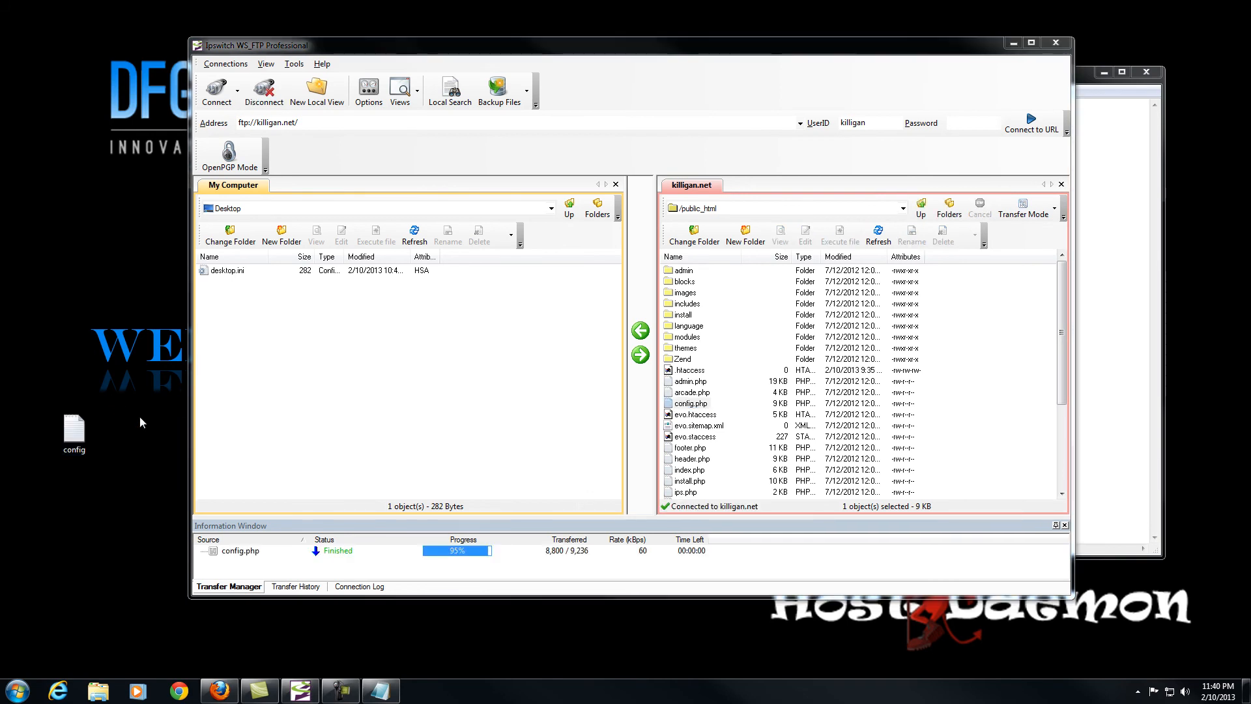
Open the downloaded config.php on the desktop with Edit with Notepad++.
{"action": "left_click", "coordinate": [77, 434]}
{"action": "right_click", "coordinate": [77, 433]}
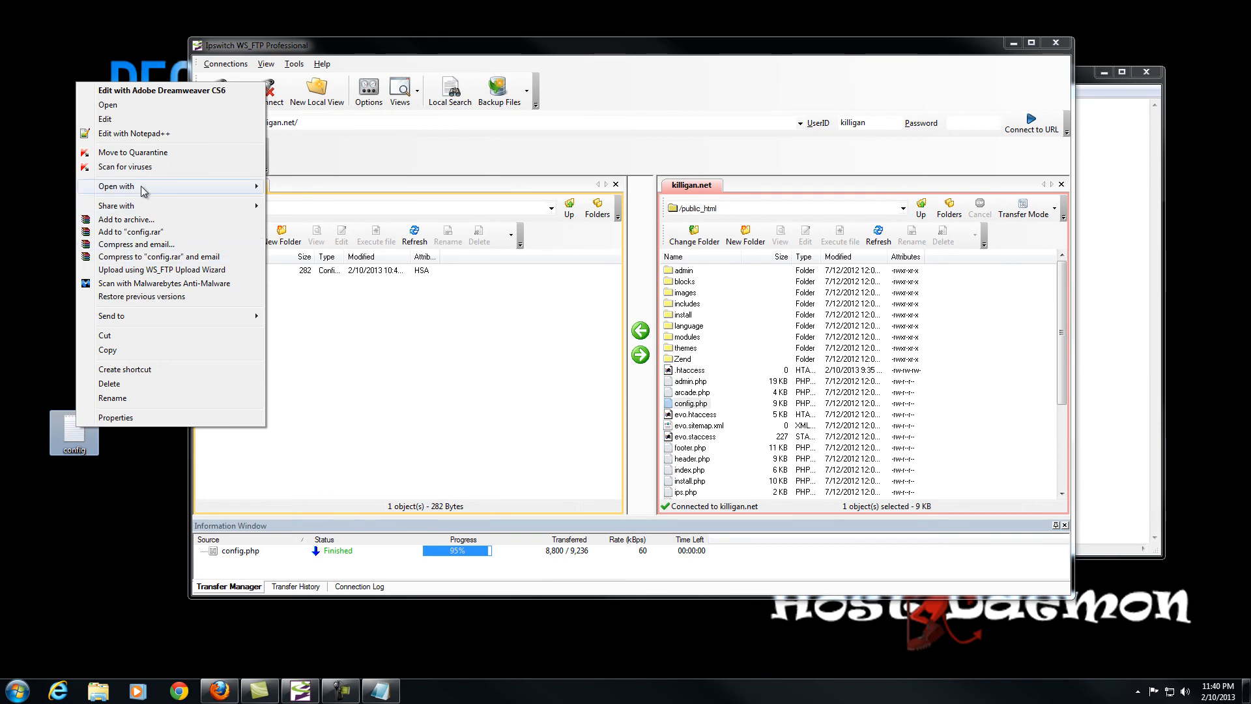
{"action": "mouse_move", "coordinate": [144, 190]}
{"action": "left_click", "coordinate": [131, 133]}
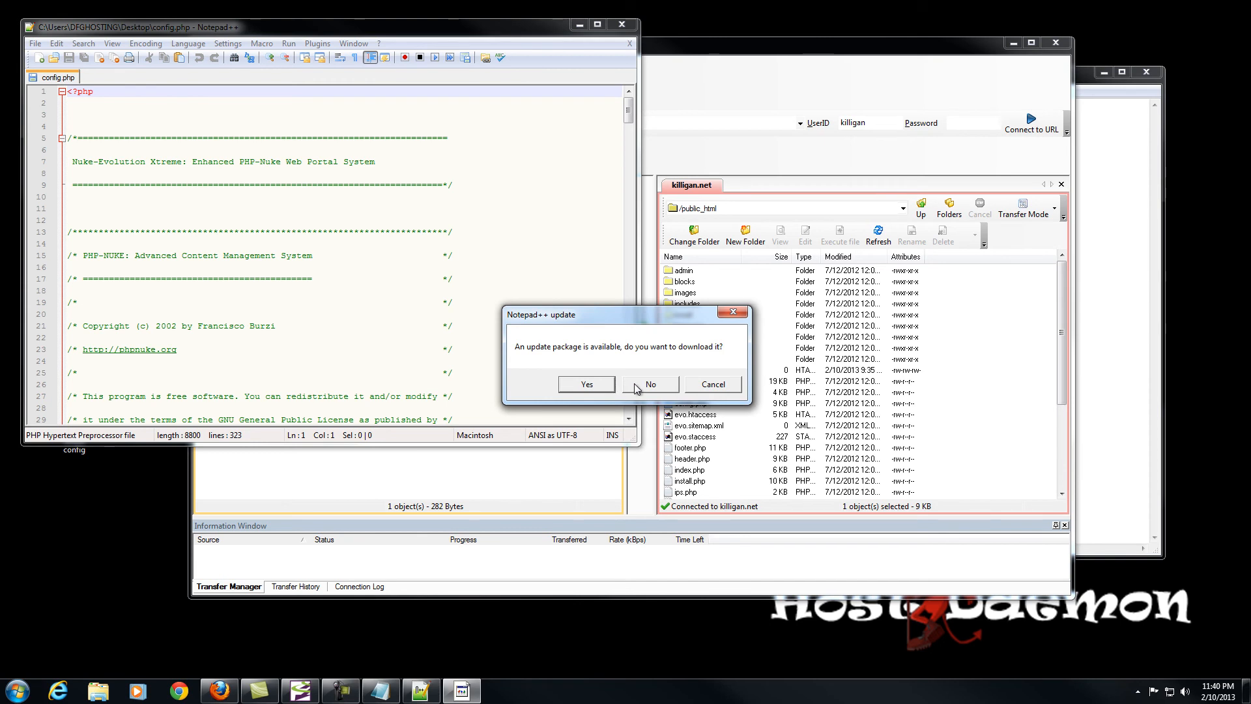
Decline the Notepad++ update offer and maximize the editor showing config.php.
{"action": "left_click", "coordinate": [651, 386]}
{"action": "scroll", "coordinate": [317, 318], "scroll_direction": "down", "scroll_amount": 18}
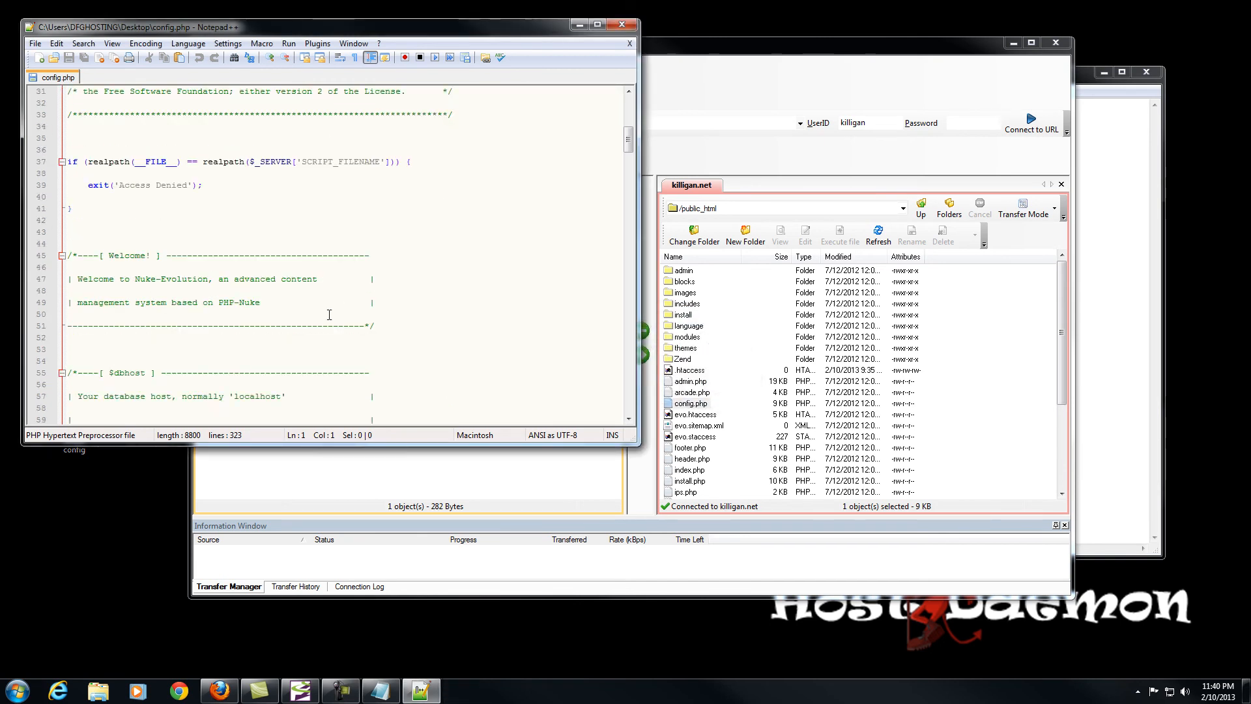
{"action": "scroll", "coordinate": [317, 318], "scroll_direction": "down", "scroll_amount": 20}
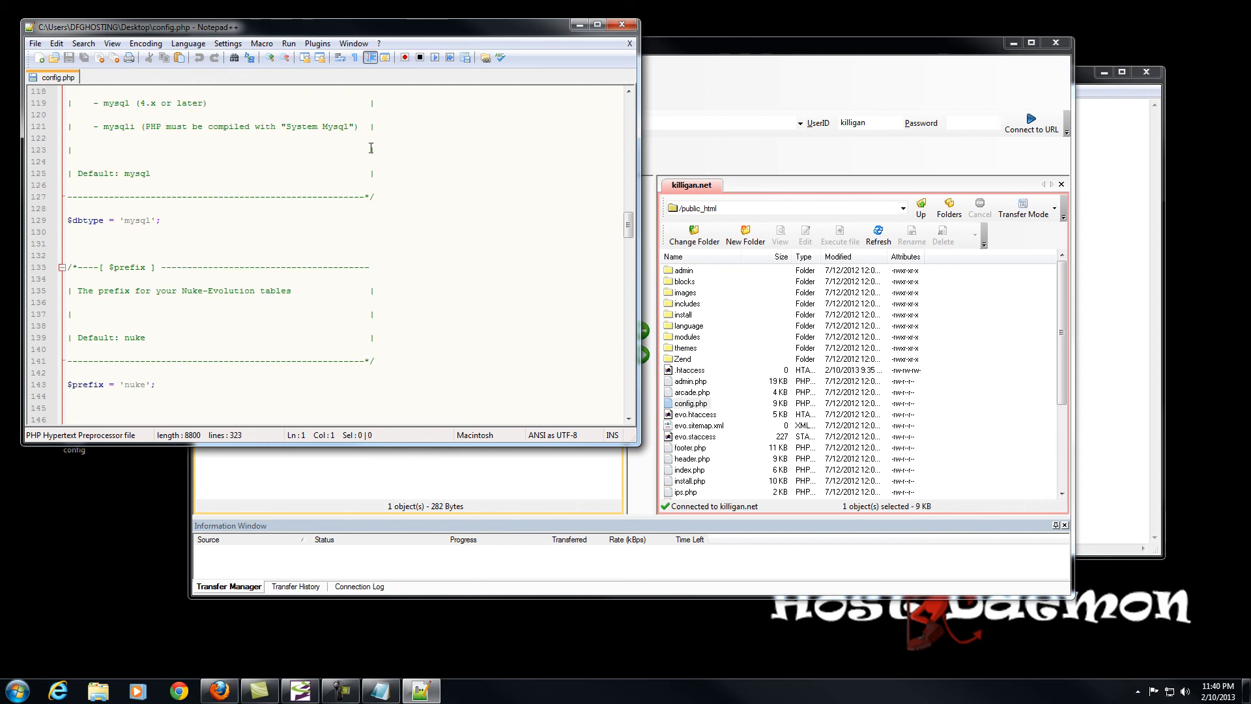
{"action": "double_click", "coordinate": [369, 29]}
Highlight the $dbhost 'localhost', $dbname, $dbuname and $dbpass values in config.php.
{"action": "scroll", "coordinate": [412, 392], "scroll_direction": "up", "scroll_amount": 20}
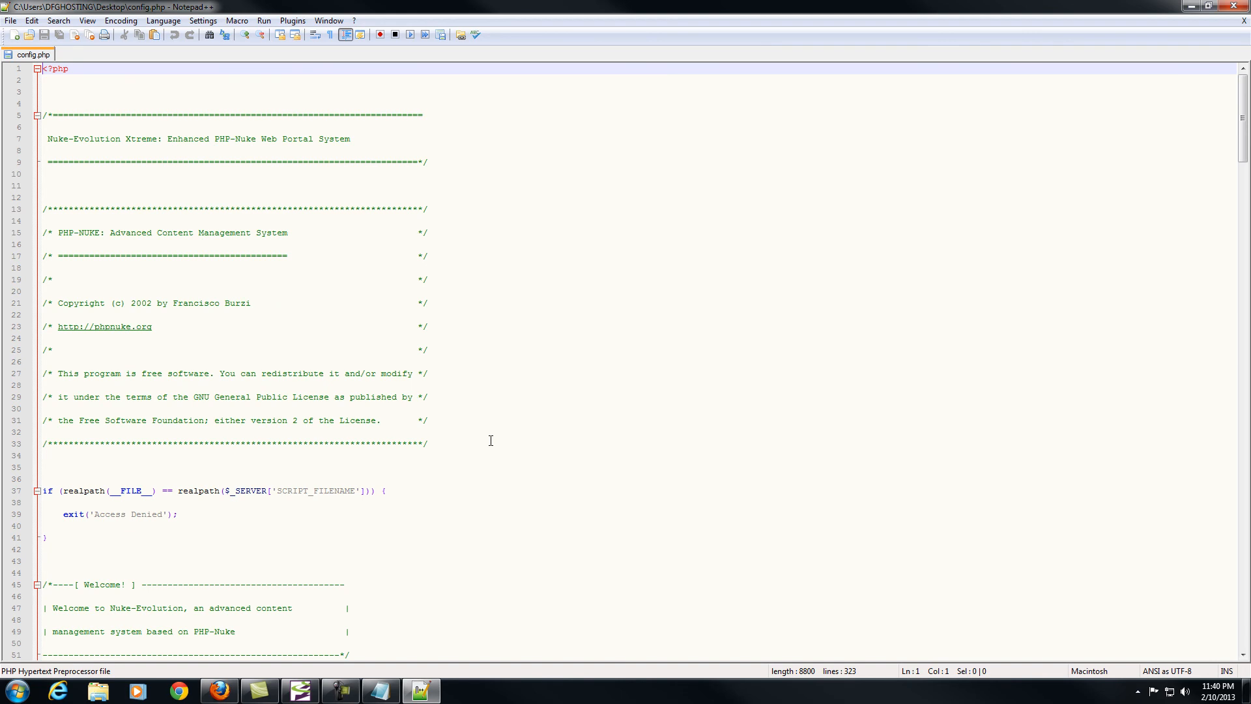
{"action": "scroll", "coordinate": [490, 441], "scroll_direction": "down", "scroll_amount": 9}
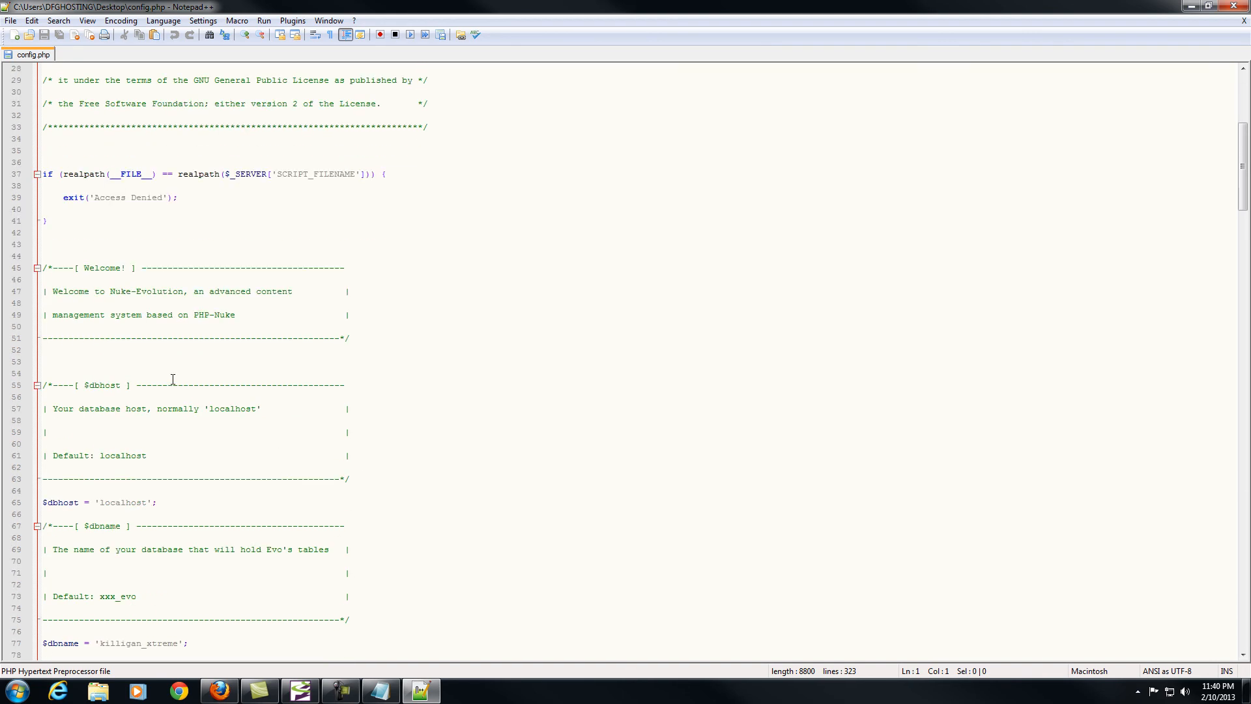
{"action": "scroll", "coordinate": [172, 379], "scroll_direction": "down", "scroll_amount": 6}
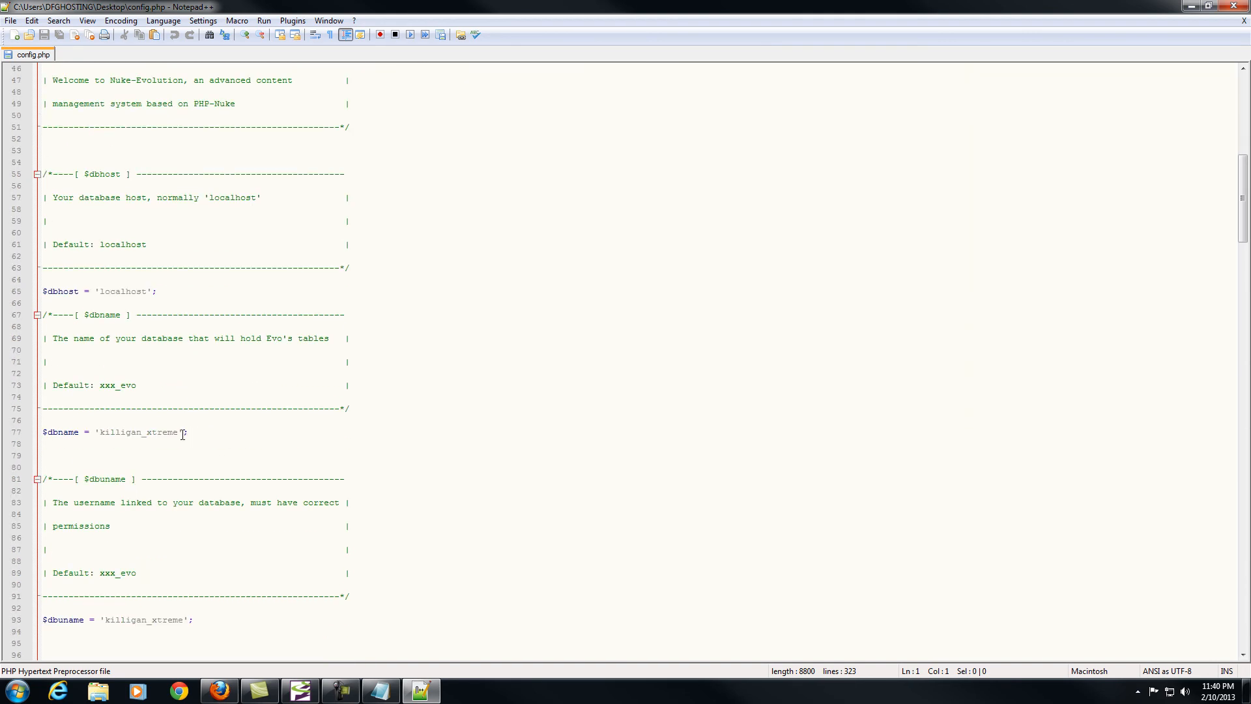
{"action": "left_click_drag", "start_coordinate": [148, 292], "coordinate": [102, 297]}
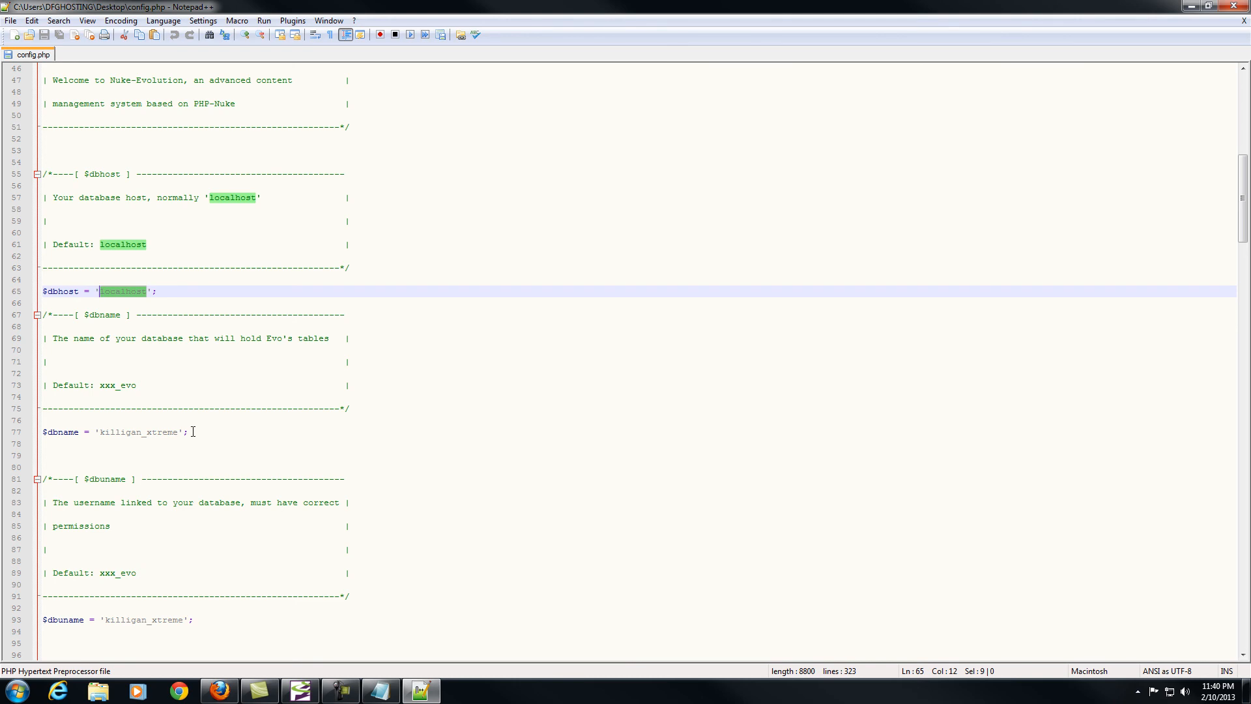
{"action": "left_click_drag", "start_coordinate": [183, 432], "coordinate": [99, 433]}
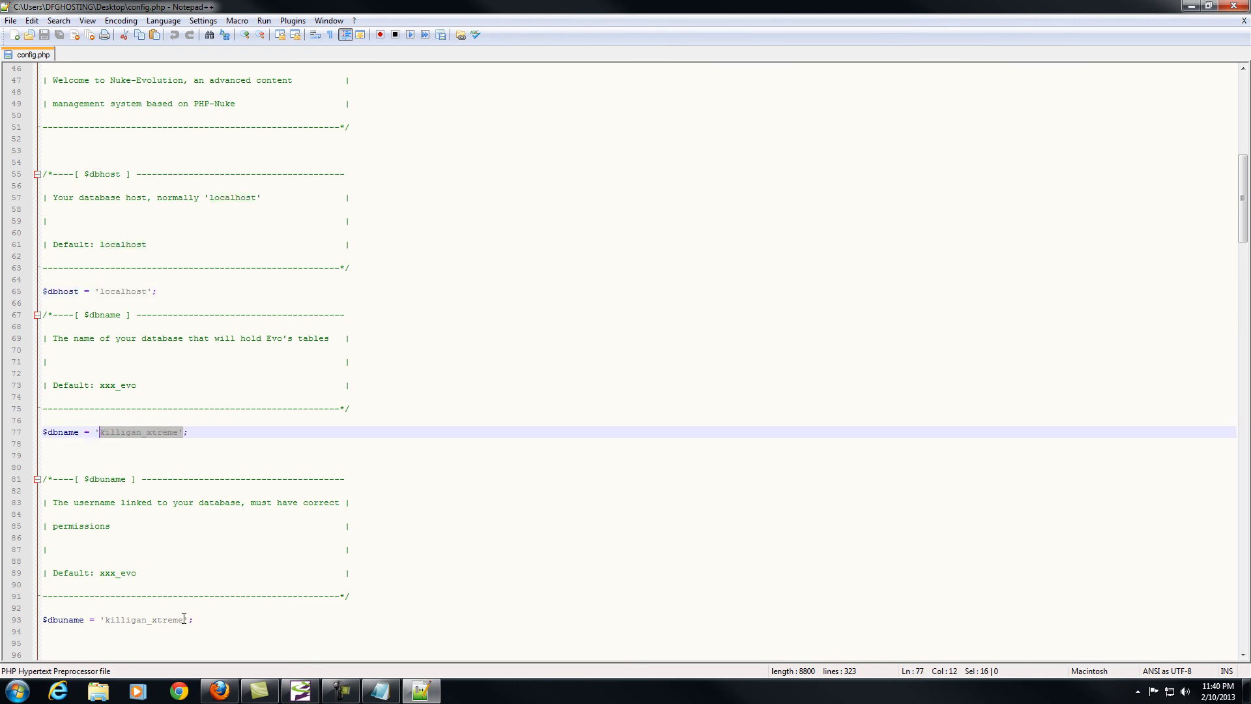
{"action": "left_click_drag", "start_coordinate": [185, 619], "coordinate": [114, 619]}
{"action": "scroll", "coordinate": [148, 586], "scroll_direction": "down", "scroll_amount": 6}
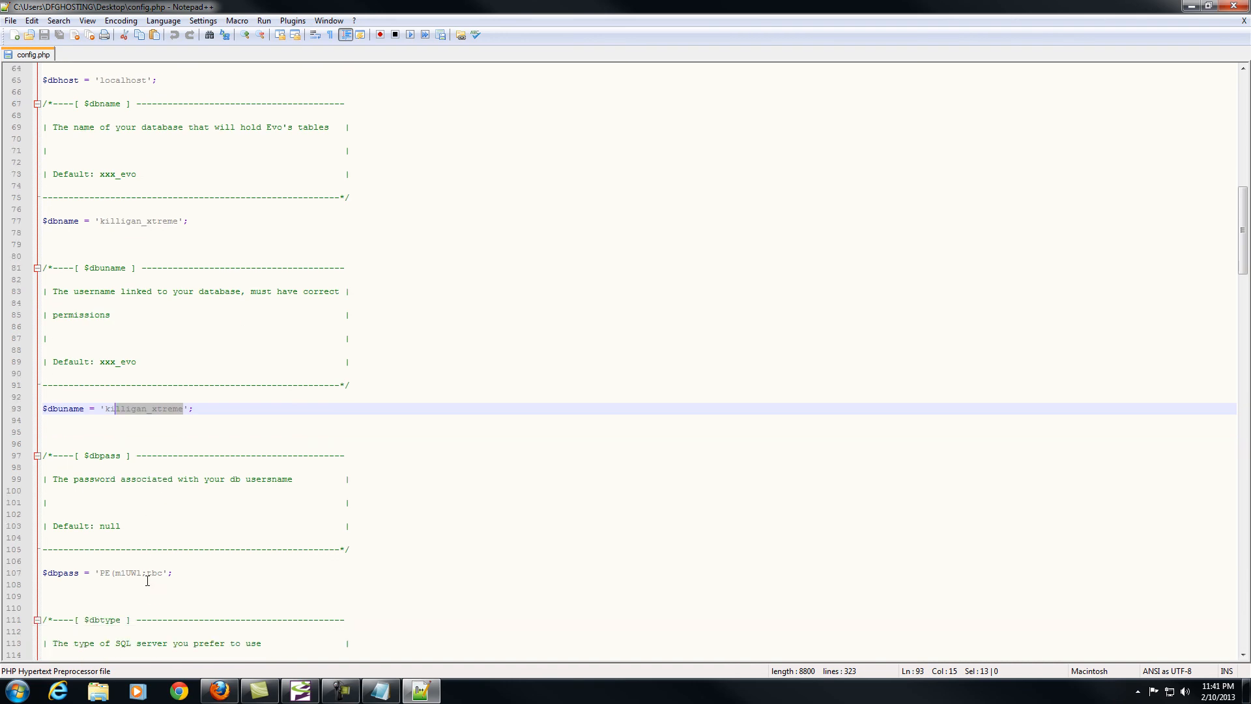
{"action": "left_click_drag", "start_coordinate": [163, 572], "coordinate": [99, 573]}
{"action": "scroll", "coordinate": [154, 564], "scroll_direction": "down", "scroll_amount": 11}
{"action": "scroll", "coordinate": [147, 485], "scroll_direction": "down", "scroll_amount": 8}
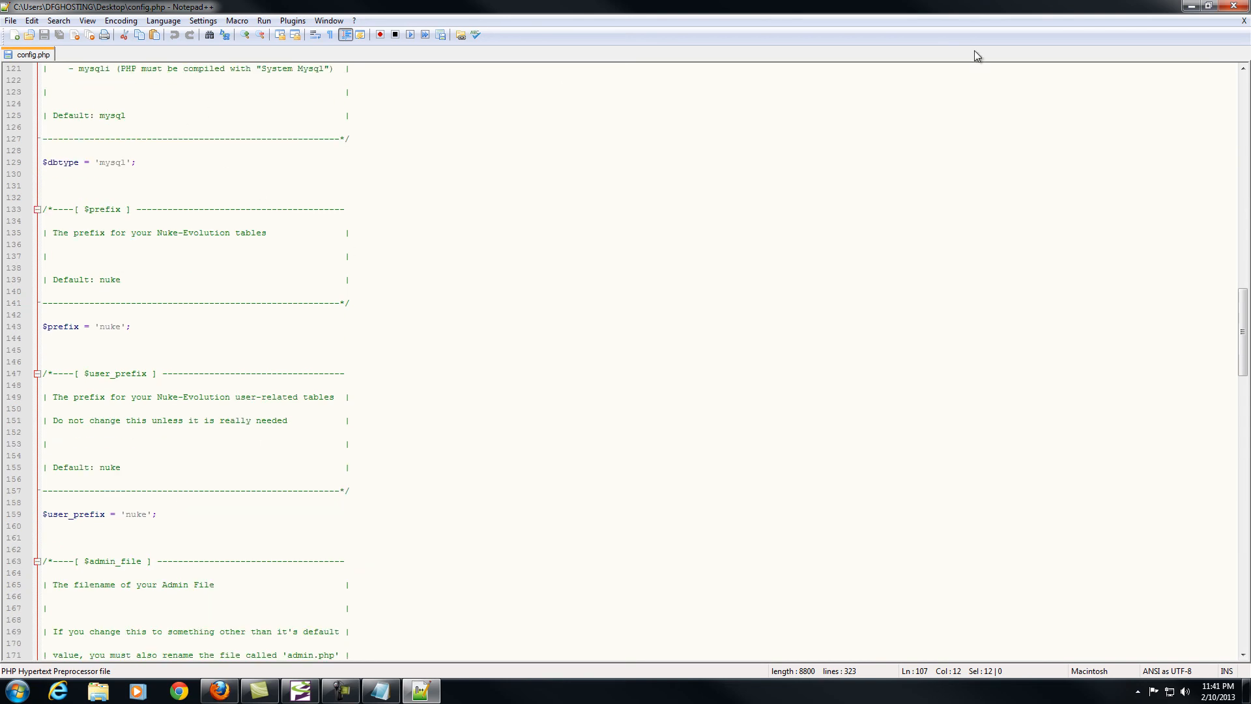
Upload the desktop config.php to killigan.net's public_html, overwriting the existing server copy.
{"action": "left_click", "coordinate": [1191, 5]}
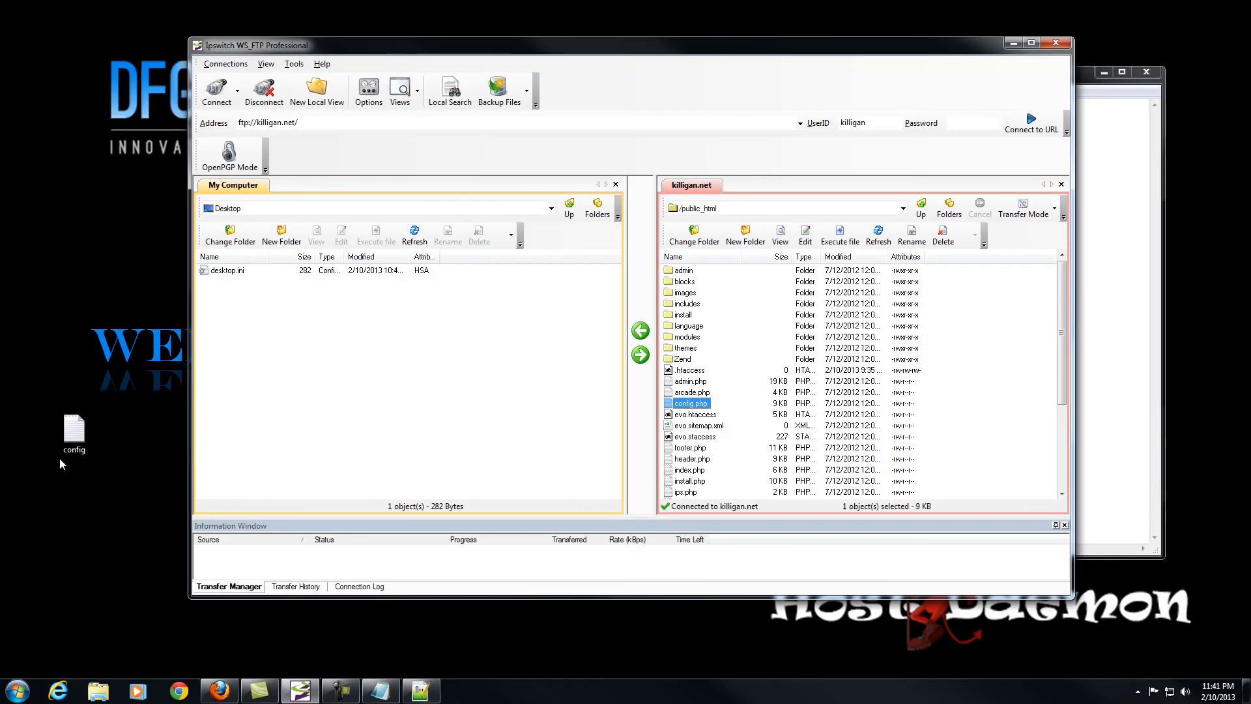
{"action": "left_click_drag", "start_coordinate": [74, 430], "coordinate": [754, 424]}
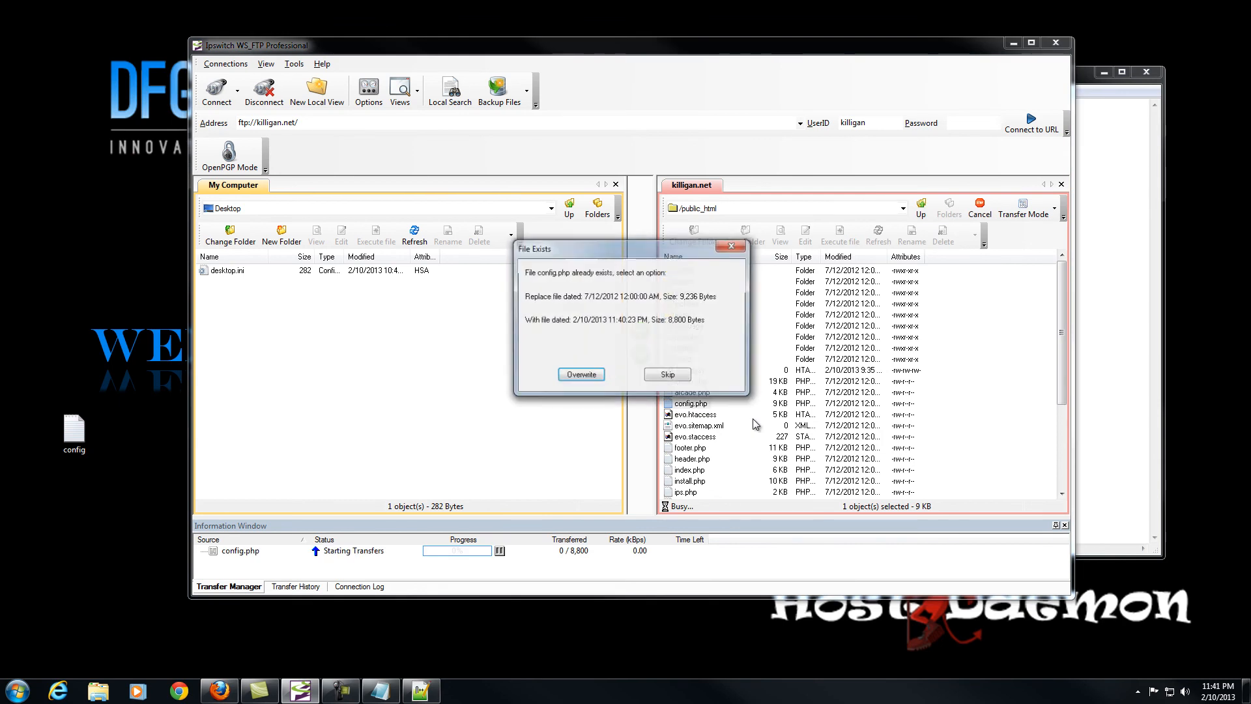
{"action": "left_click", "coordinate": [596, 376]}
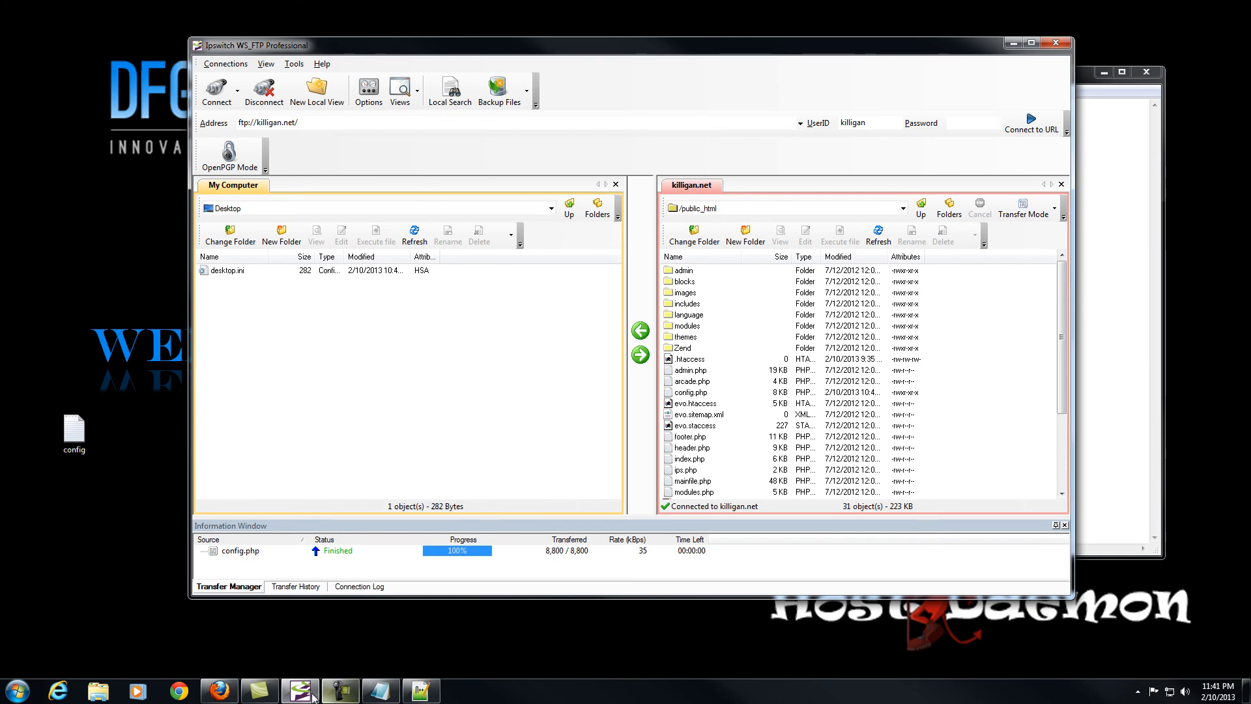
{"action": "left_click", "coordinate": [220, 690]}
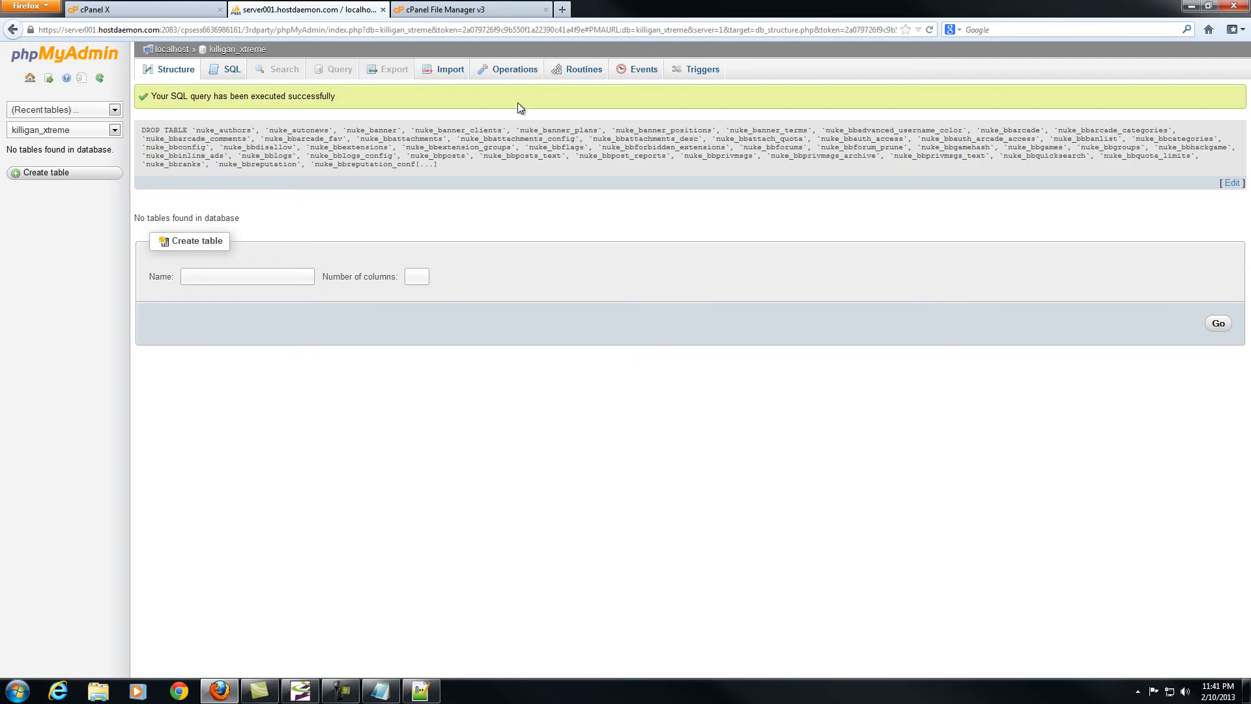
Load killigan.net in the File Manager tab, now showing the nuke_security_agents SQL error.
{"action": "left_click", "coordinate": [498, 10]}
{"action": "left_click", "coordinate": [491, 30]}
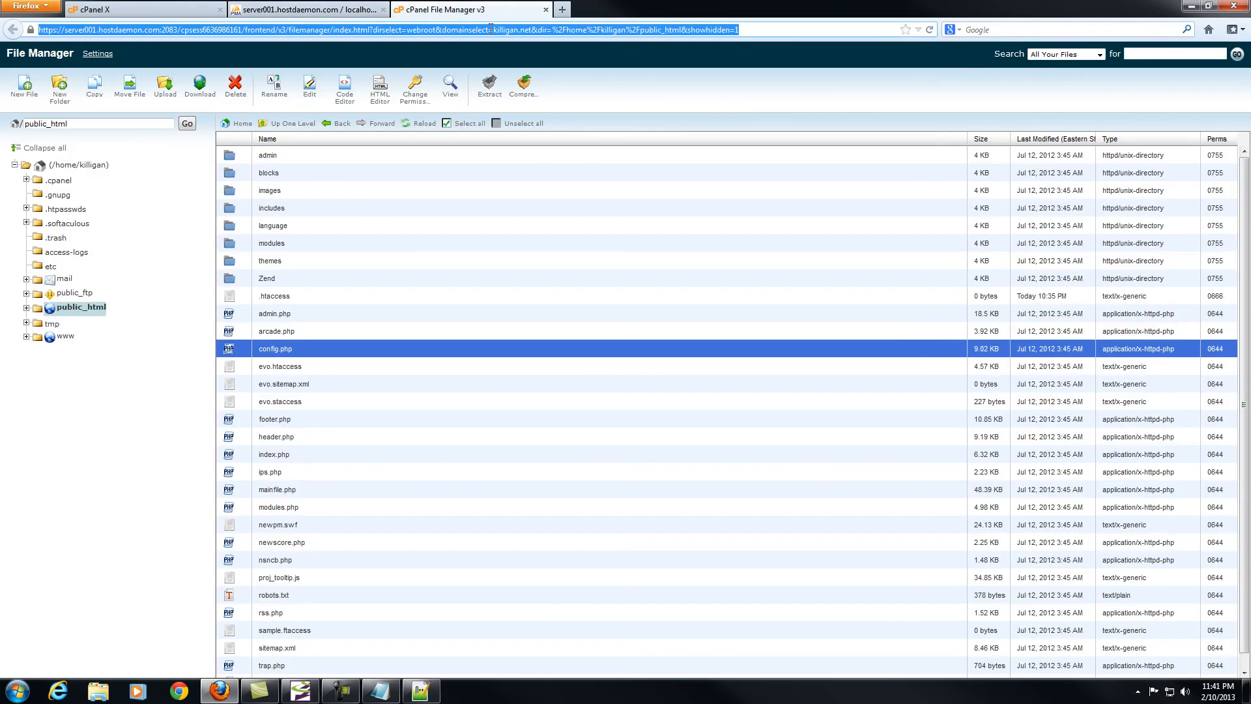
{"action": "type", "text": "killigan.net/"}
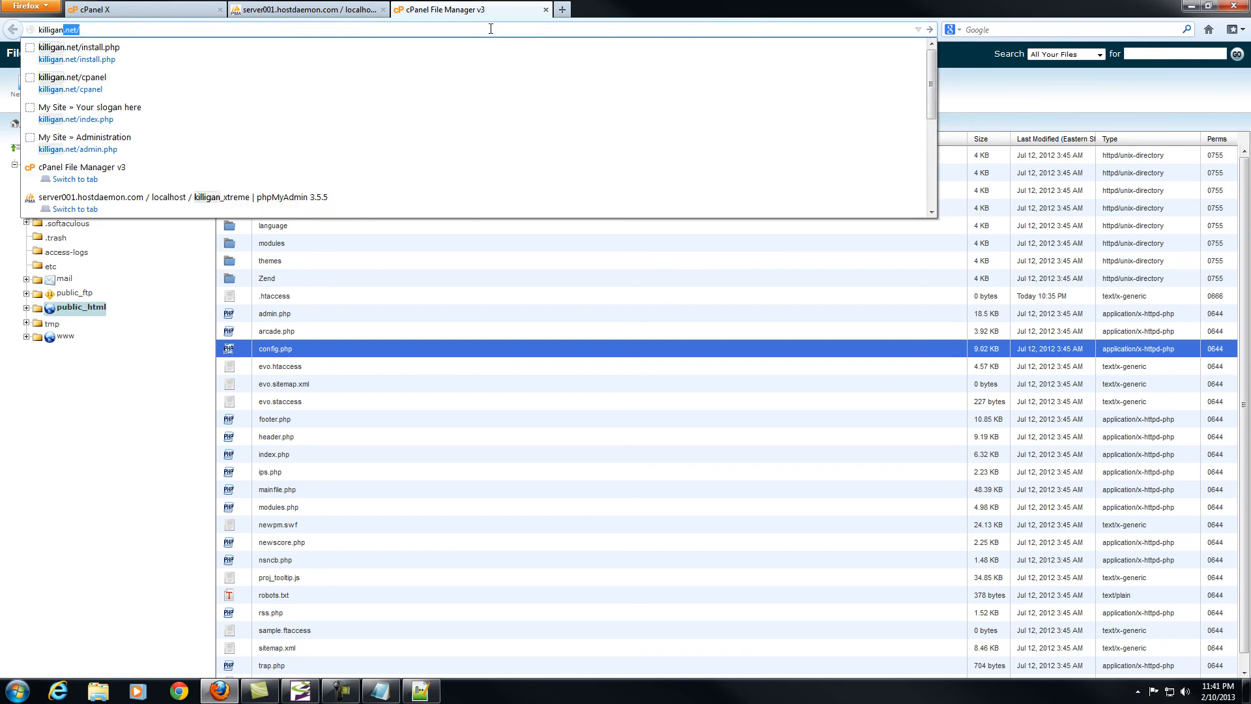
{"action": "key", "text": "Return"}
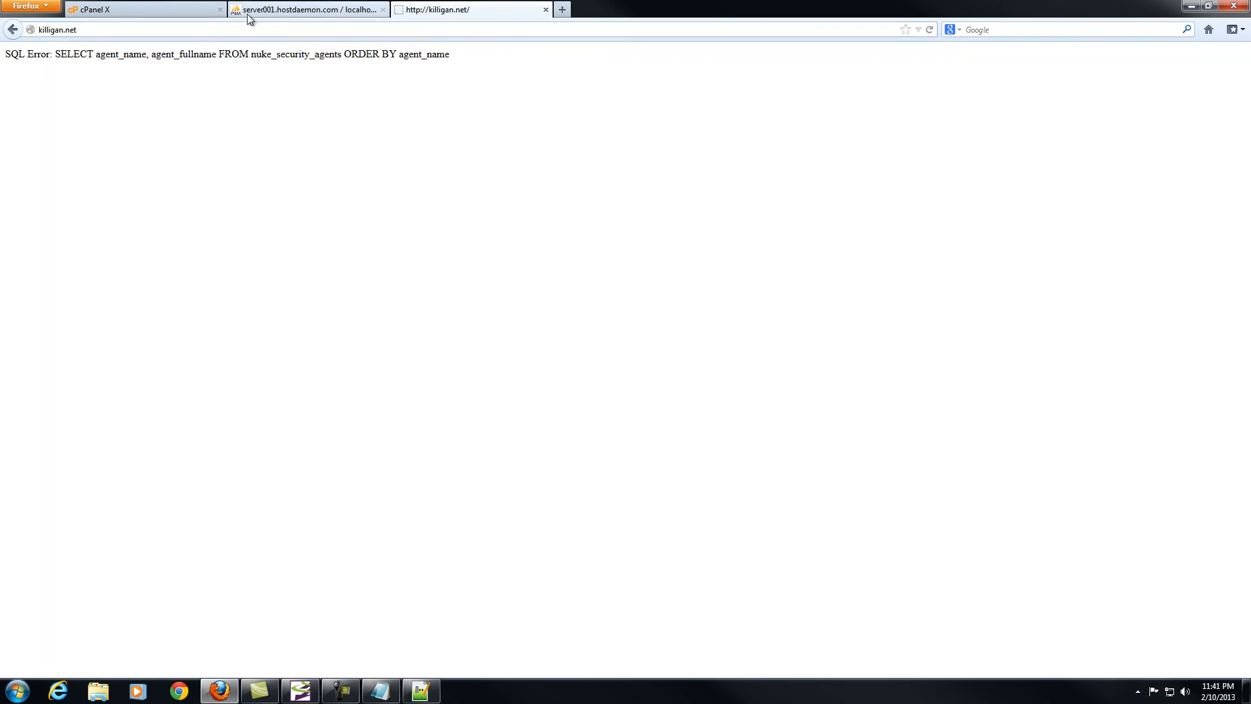
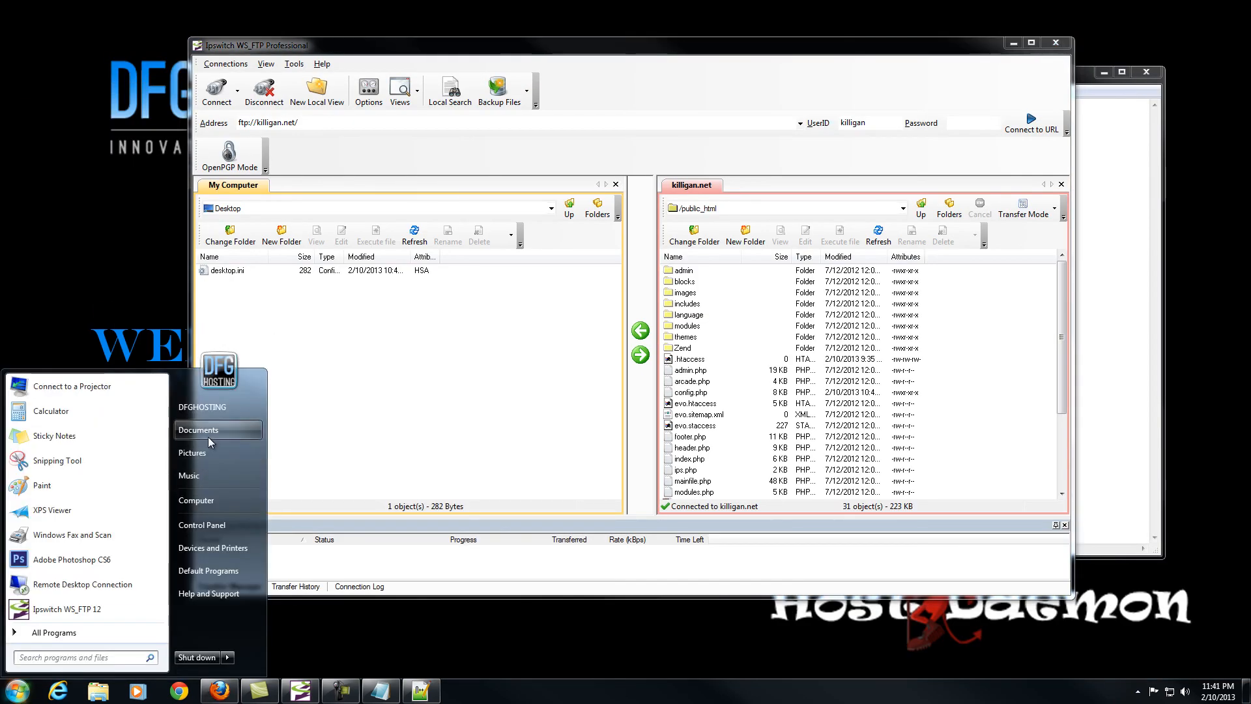
Browse Explorer to Downloads > Nuke-Evolution-Xtreme > public_html > install, then return to Firefox.
{"action": "left_click", "coordinate": [209, 431]}
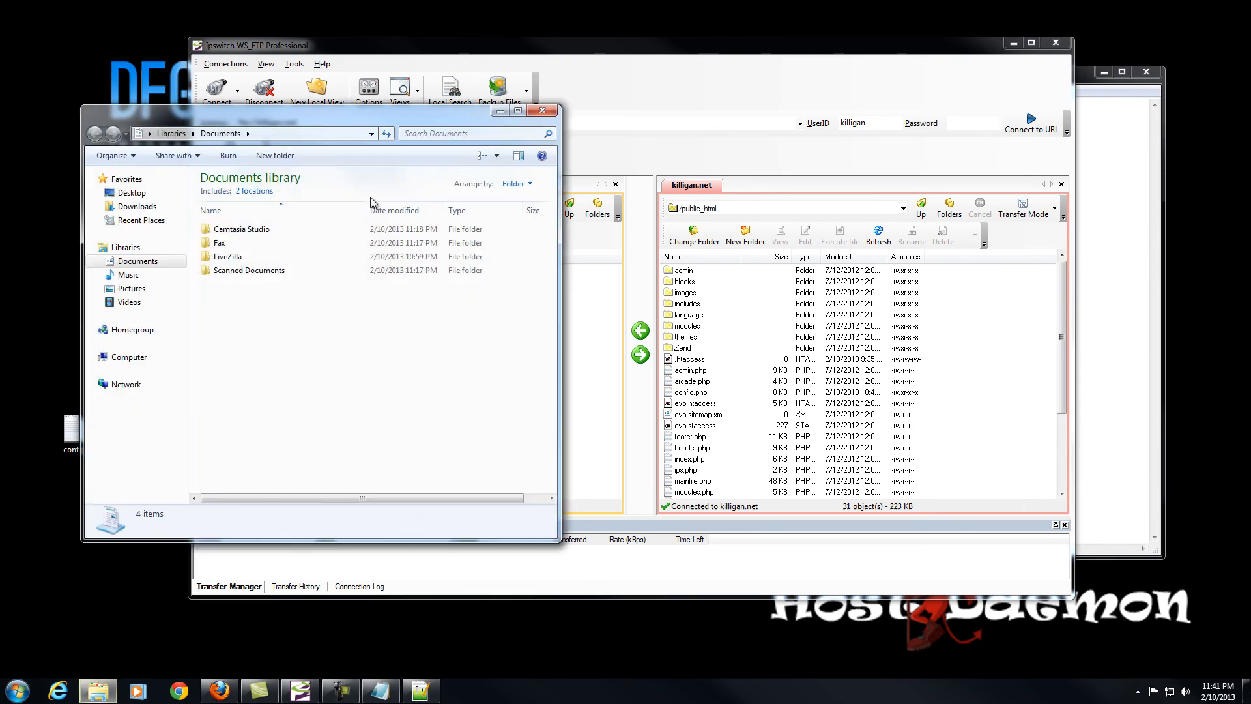
{"action": "left_click", "coordinate": [137, 206]}
{"action": "double_click", "coordinate": [220, 194]}
{"action": "double_click", "coordinate": [225, 195]}
{"action": "double_click", "coordinate": [230, 199]}
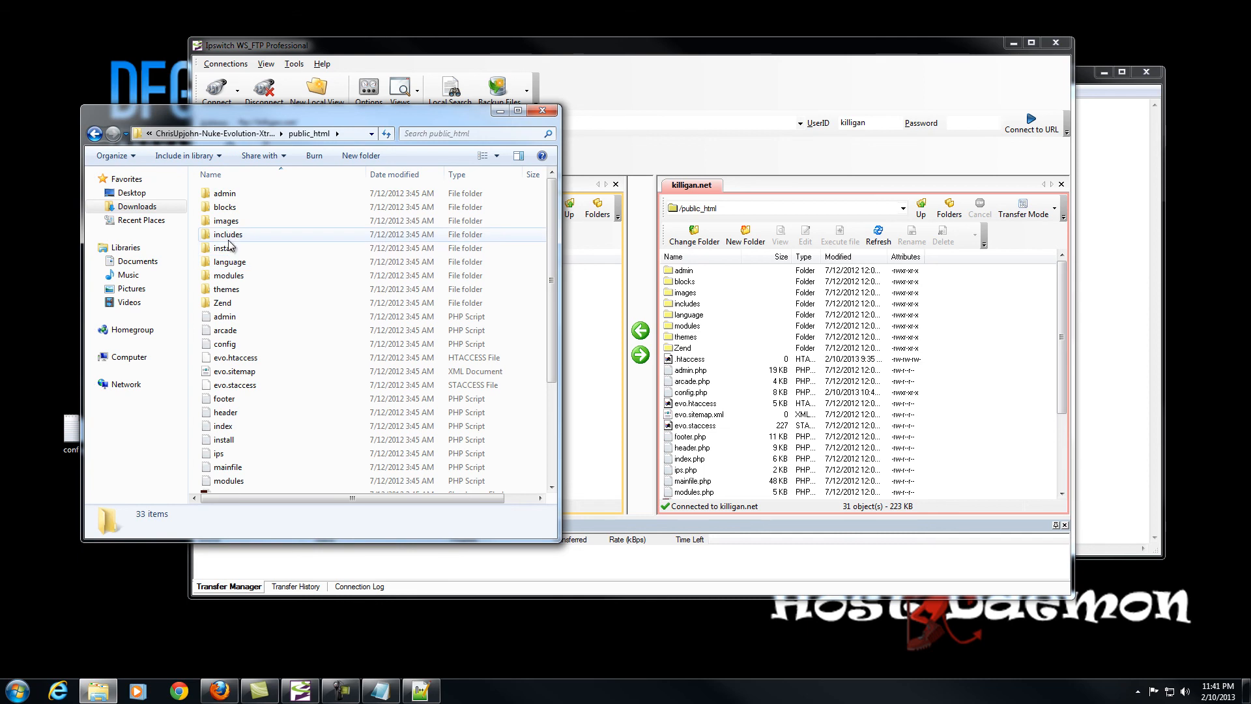
{"action": "double_click", "coordinate": [230, 248]}
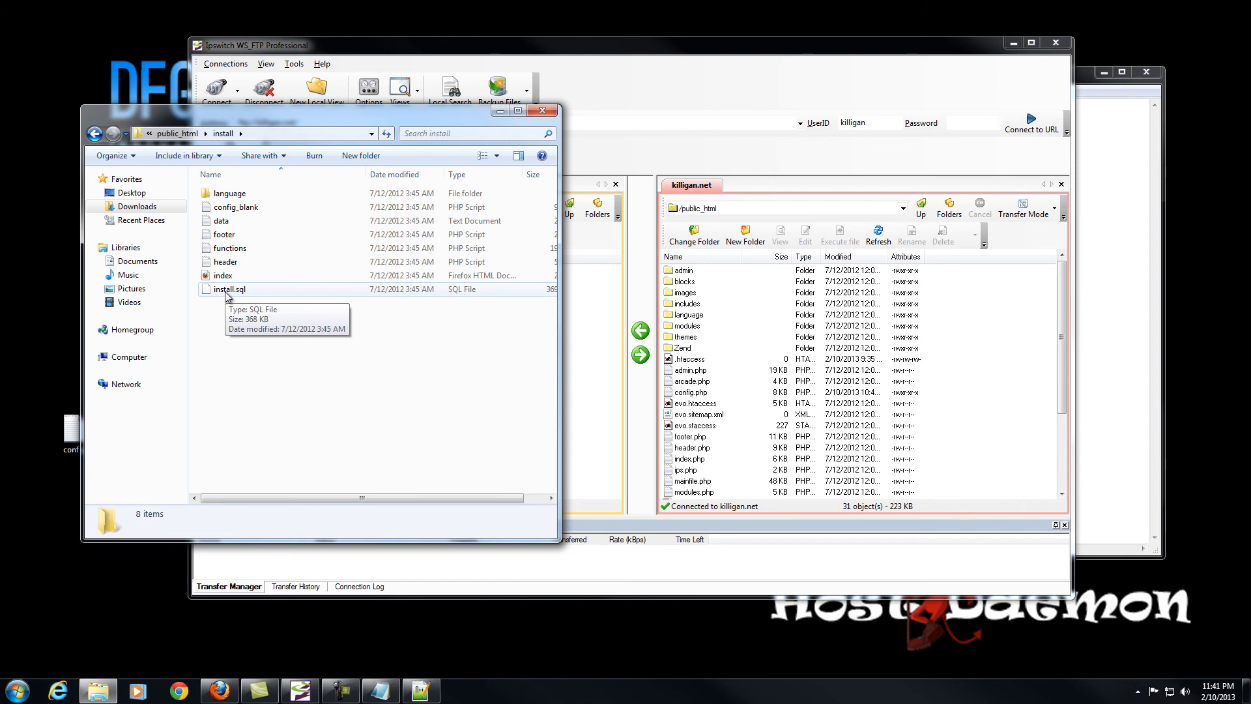
{"action": "left_click", "coordinate": [219, 690]}
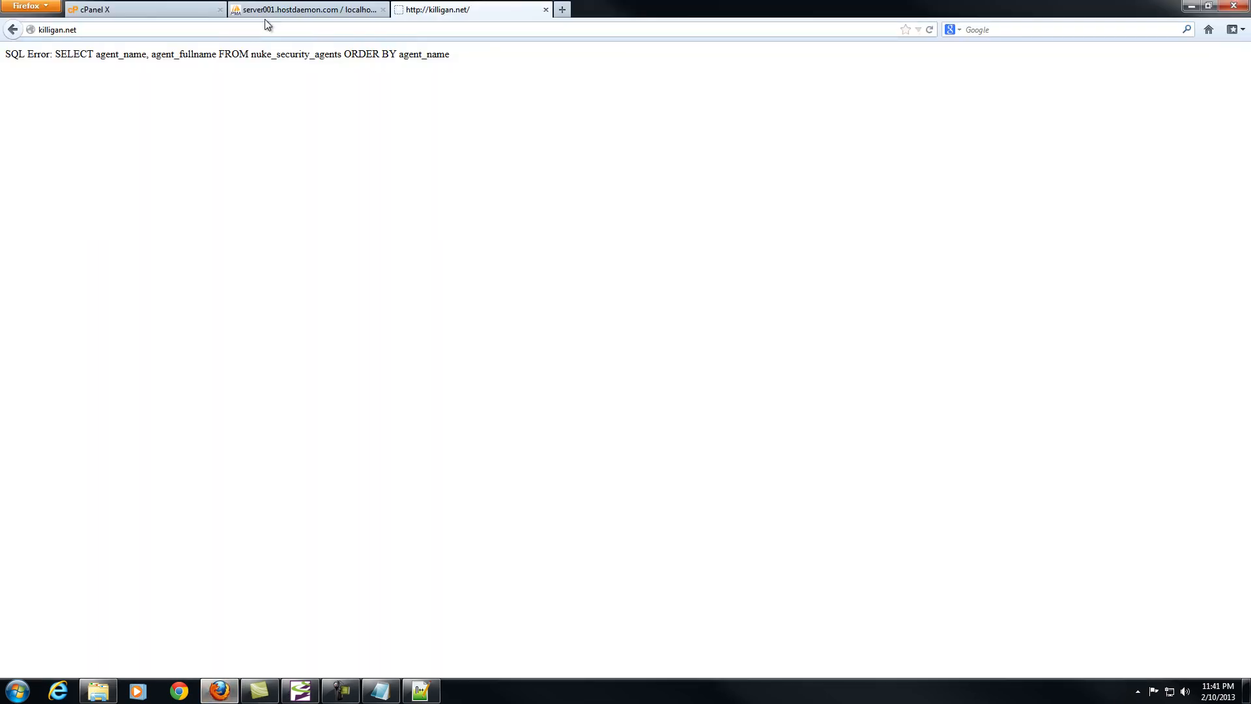
In phpMyAdmin, open the Import page of the killigan_xtreme database.
{"action": "left_click", "coordinate": [267, 10]}
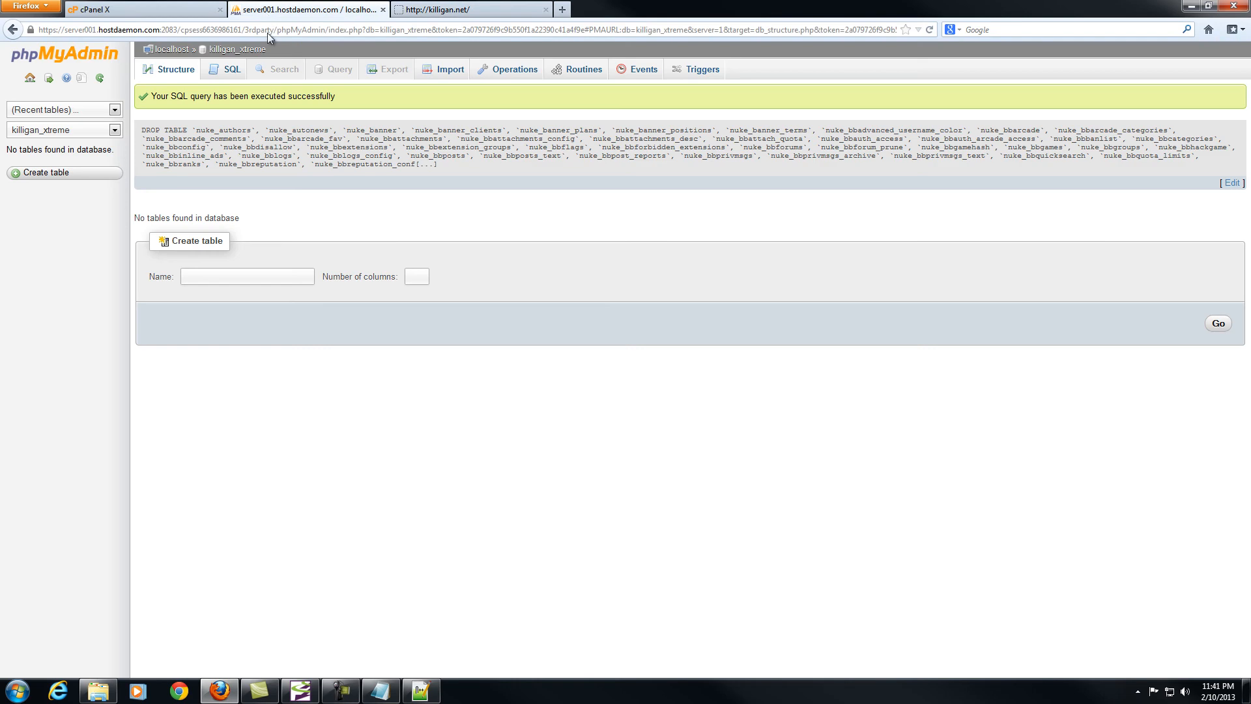
{"action": "left_click", "coordinate": [30, 79]}
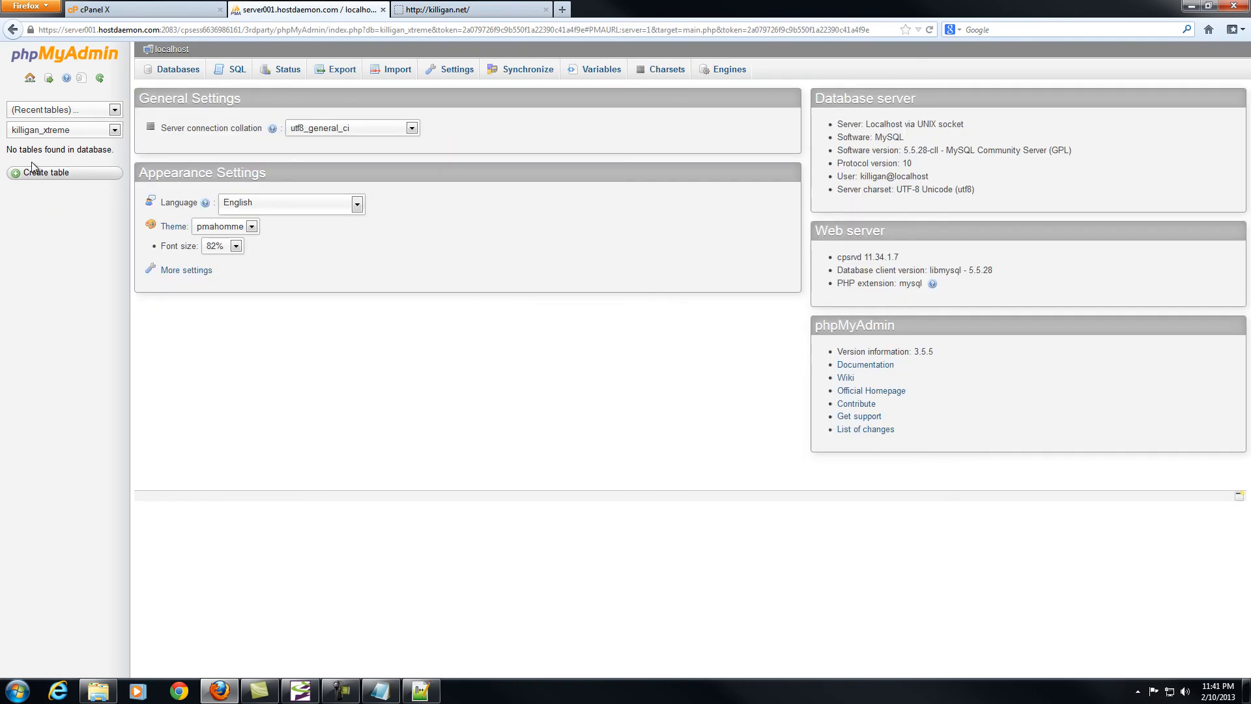
{"action": "left_click", "coordinate": [47, 150]}
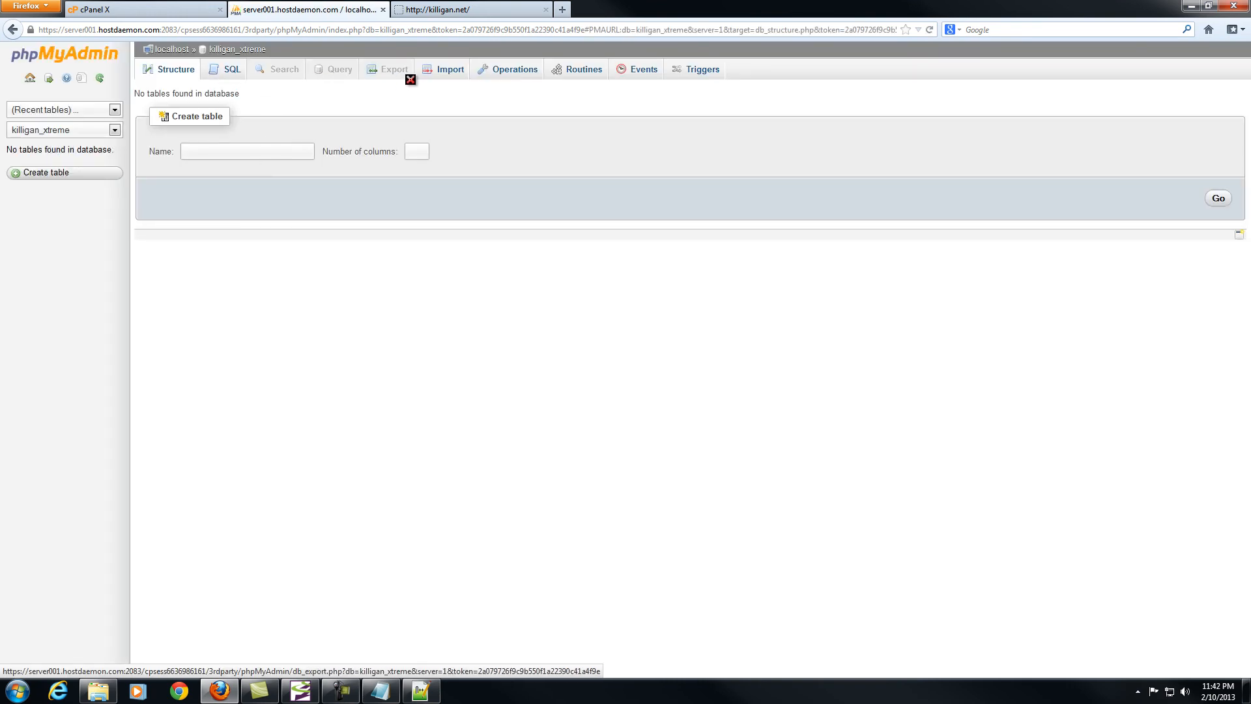
{"action": "left_click", "coordinate": [452, 75]}
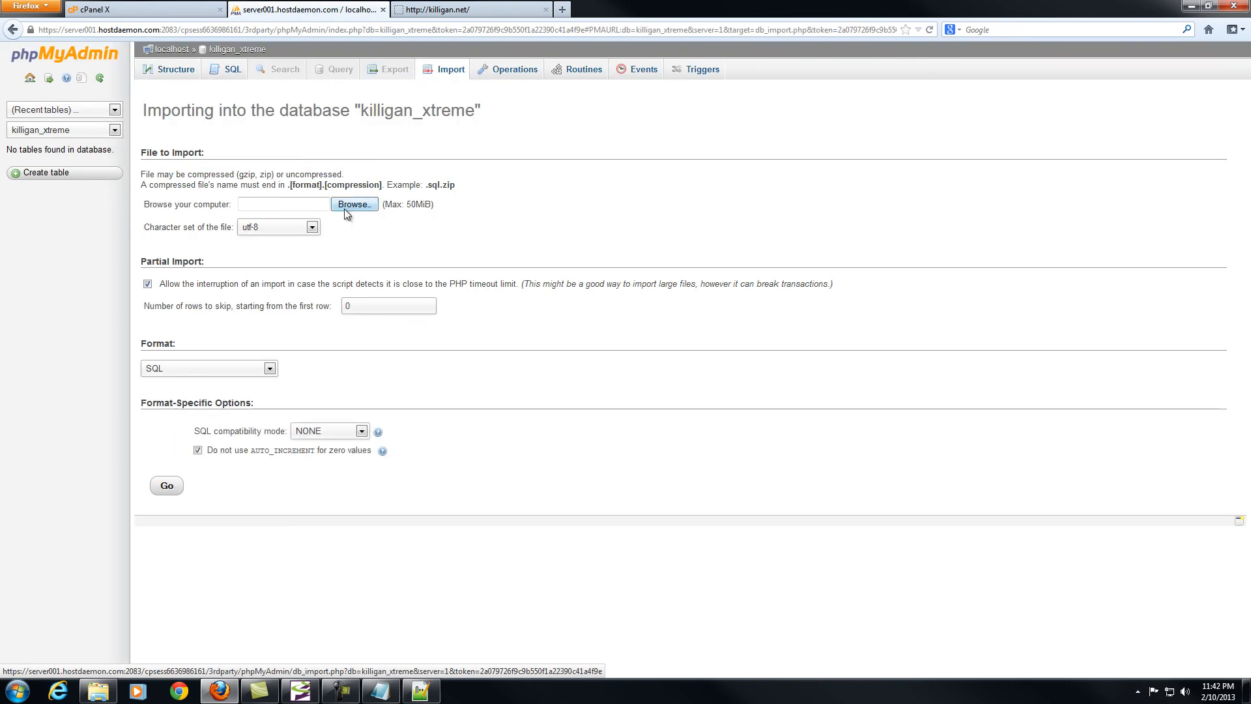
Import public_html\install\install.sql from the downloaded package, then go back to killigan.net.
{"action": "left_click", "coordinate": [355, 204]}
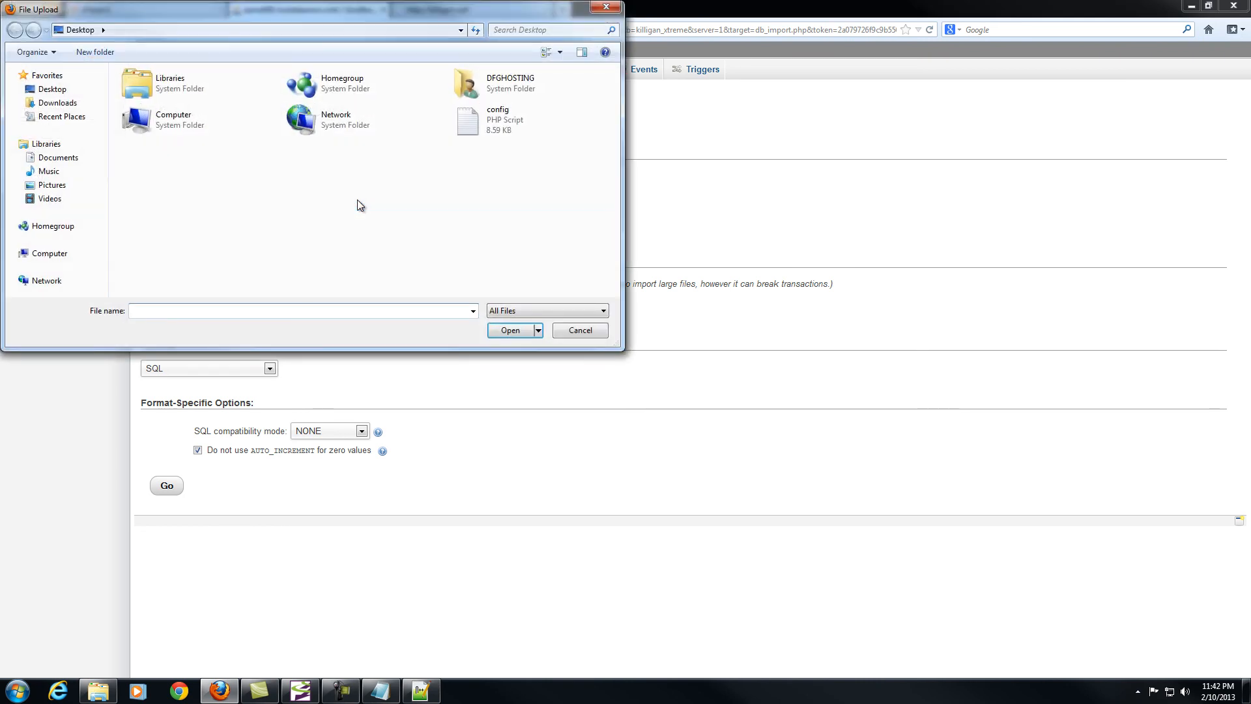
{"action": "left_click", "coordinate": [61, 103]}
{"action": "double_click", "coordinate": [187, 90]}
{"action": "double_click", "coordinate": [188, 91]}
{"action": "double_click", "coordinate": [141, 96]}
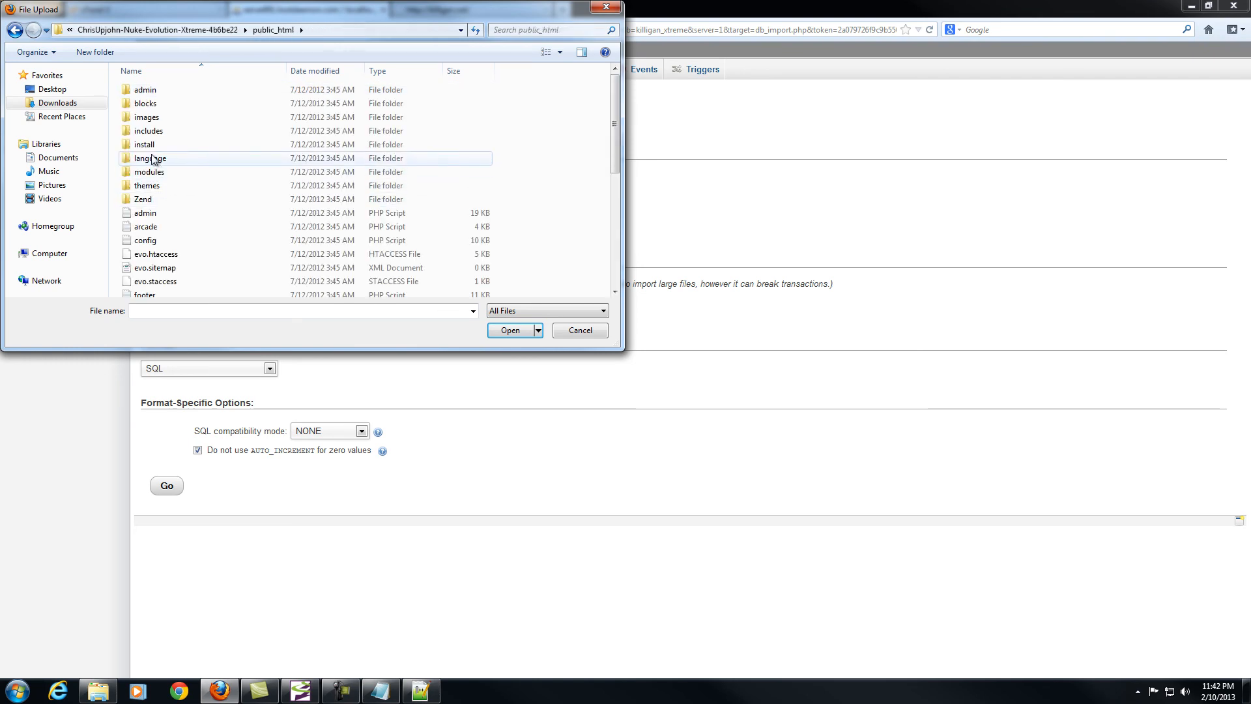
{"action": "double_click", "coordinate": [162, 158]}
{"action": "double_click", "coordinate": [151, 186]}
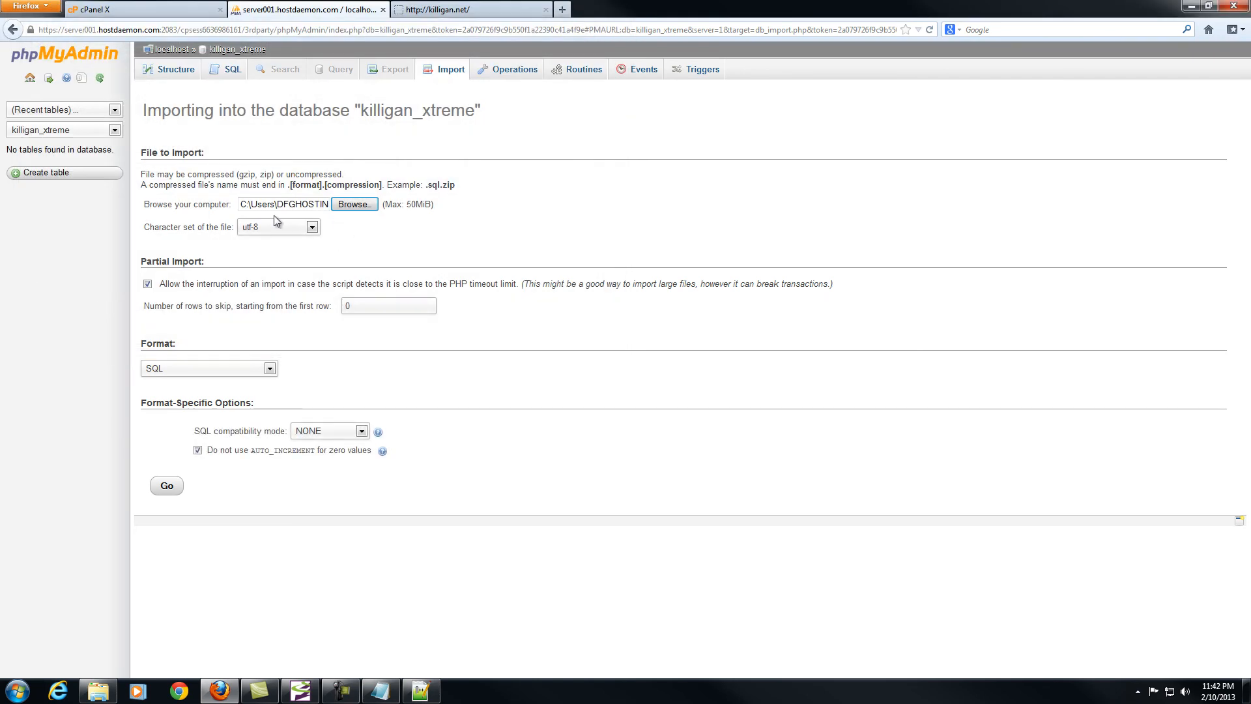
{"action": "left_click", "coordinate": [167, 485]}
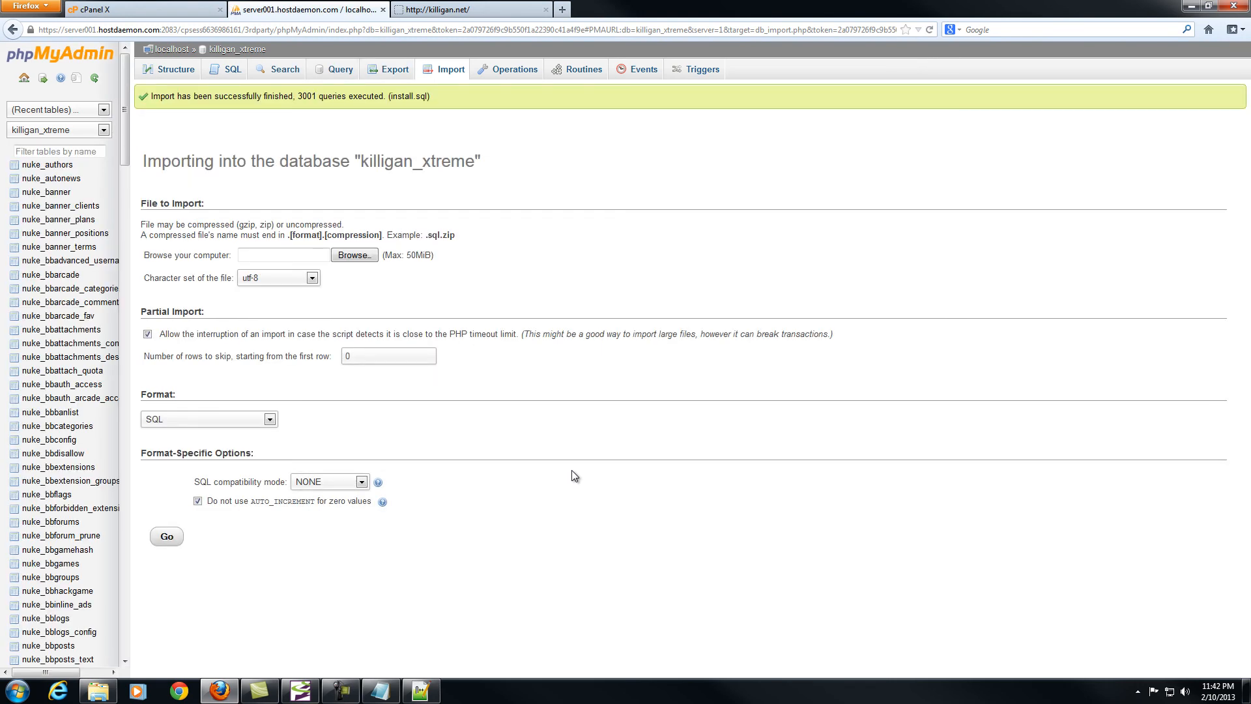
{"action": "left_click", "coordinate": [430, 10]}
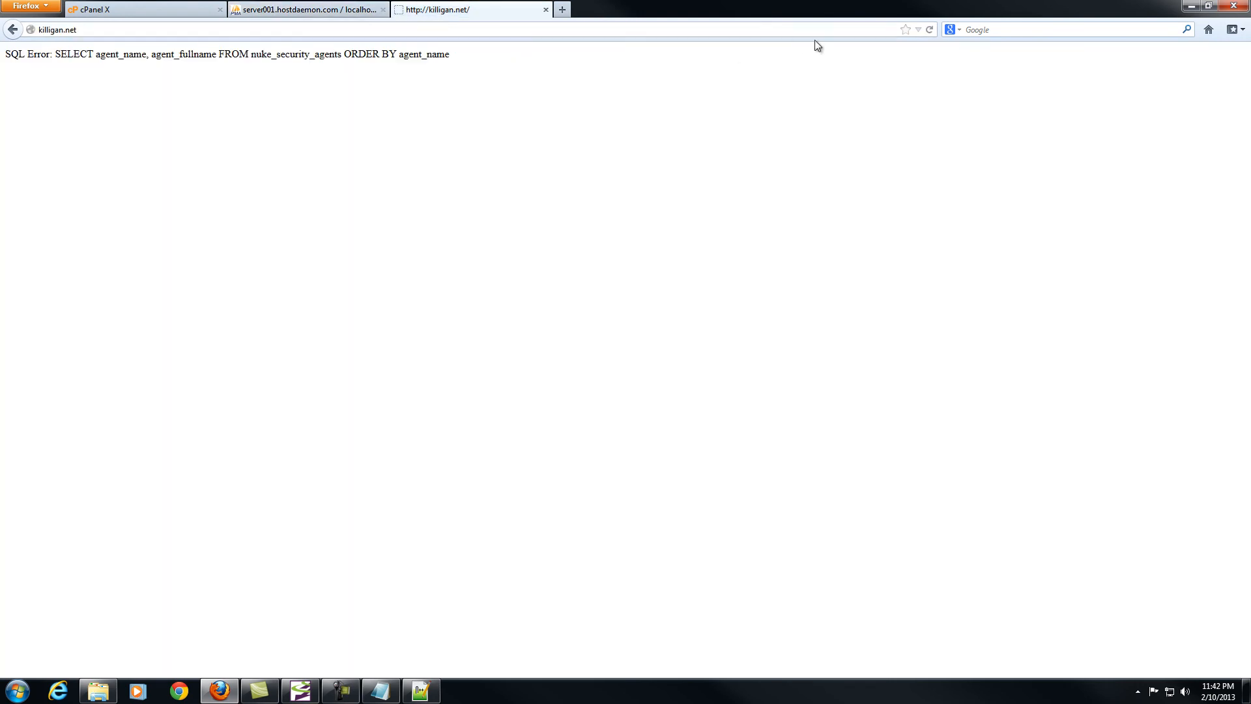
Reload killigan.net, open the admin Super User setup page, and copy config.php to the desktop.
{"action": "left_click", "coordinate": [928, 29]}
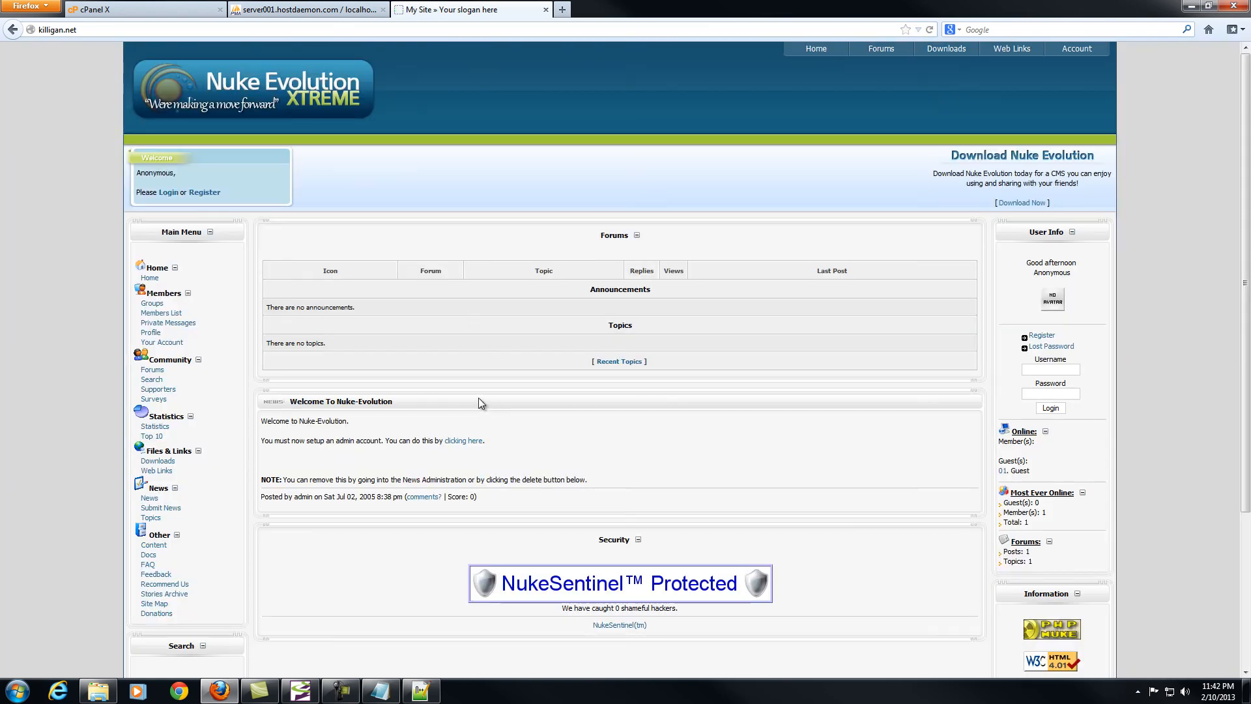
{"action": "left_click", "coordinate": [473, 443]}
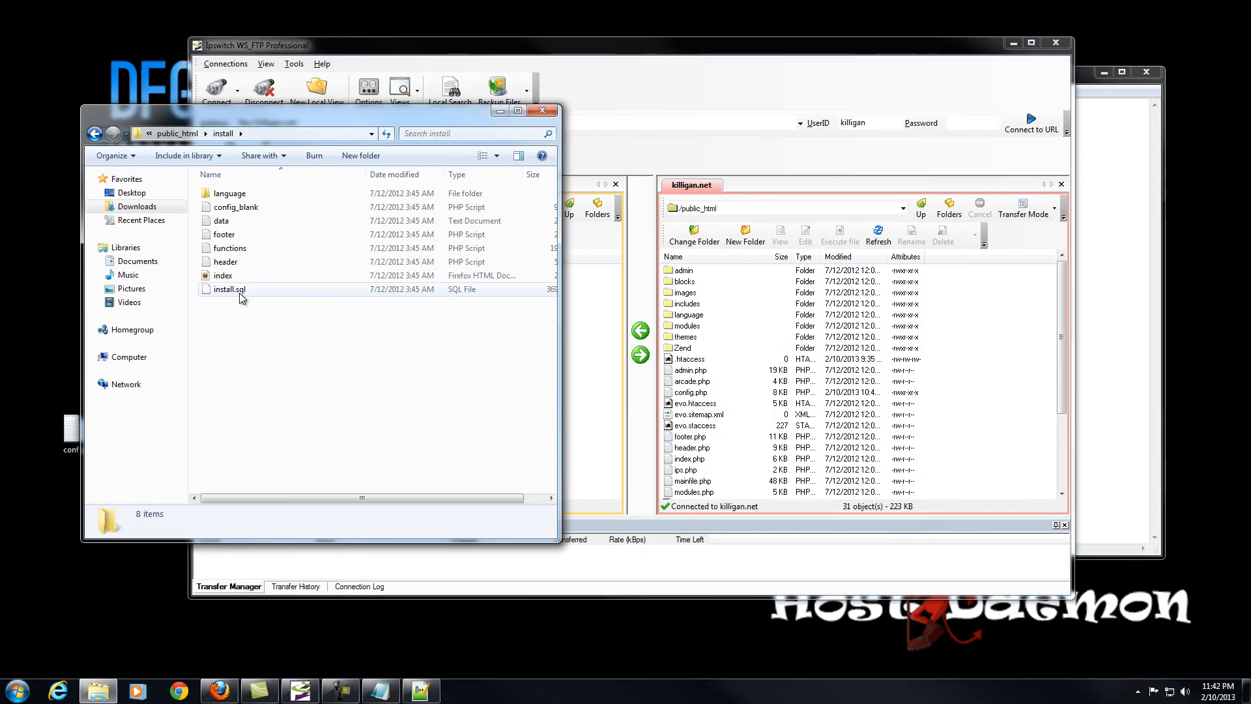
{"action": "left_click_drag", "start_coordinate": [239, 293], "coordinate": [72, 427]}
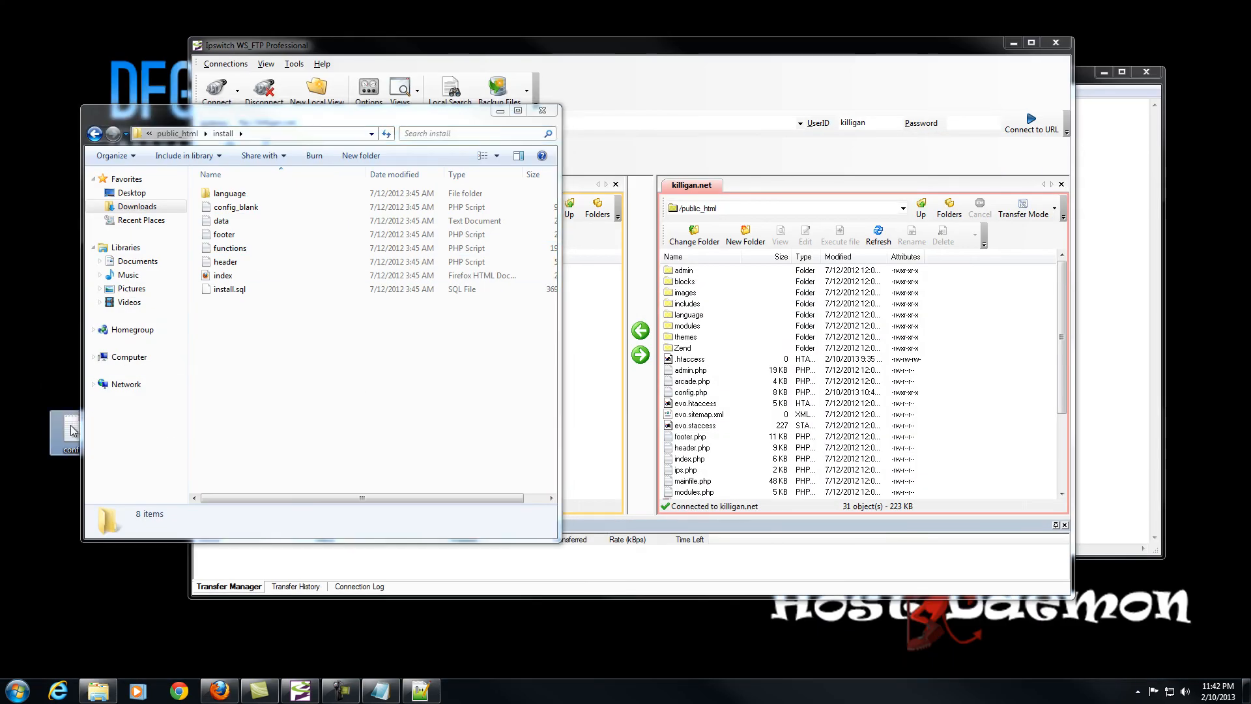
Open config.php in Dreamweaver and add a '2' to the $dbname value.
{"action": "double_click", "coordinate": [71, 426]}
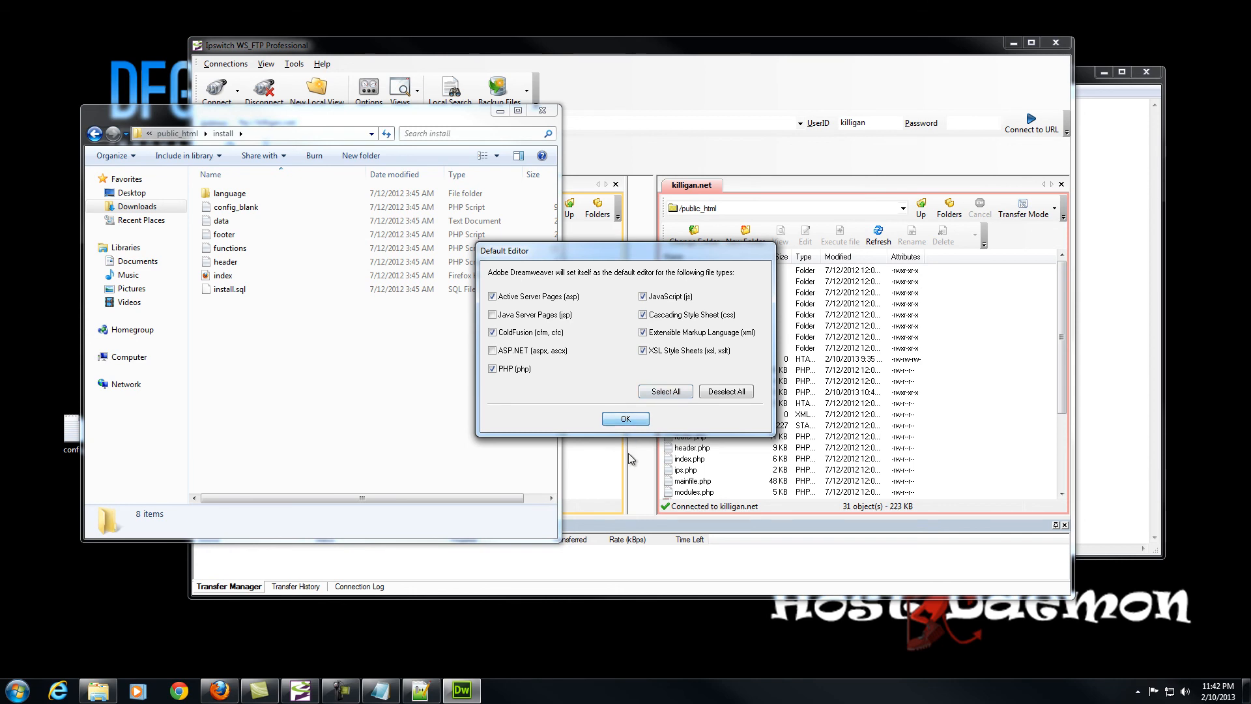
{"action": "left_click", "coordinate": [612, 422]}
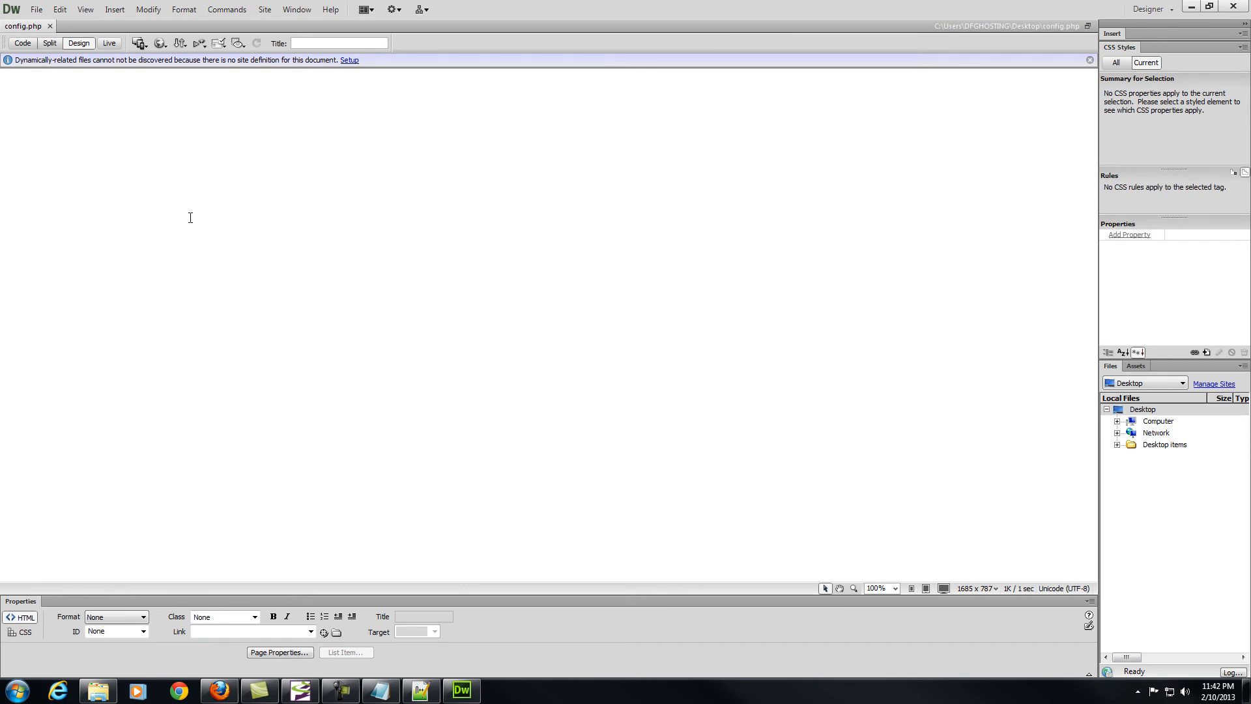
{"action": "scroll", "coordinate": [110, 332], "scroll_direction": "down", "scroll_amount": 20}
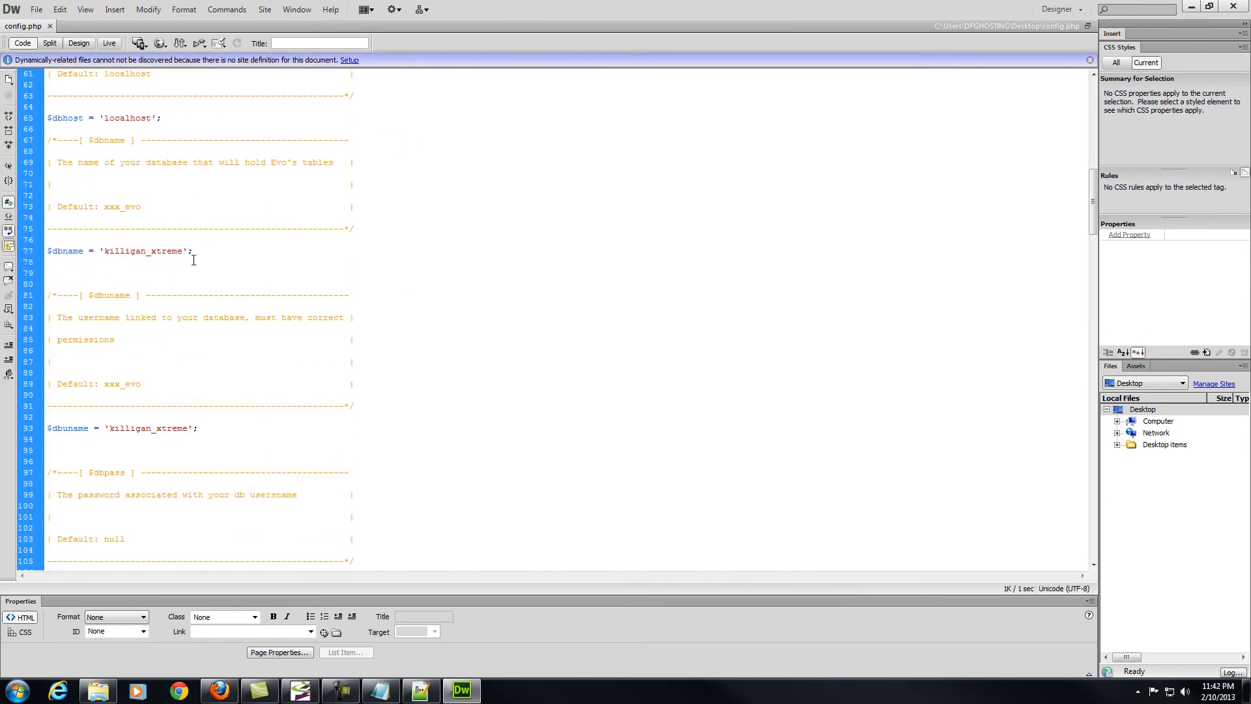
{"action": "mouse_move", "coordinate": [183, 251]}
{"action": "left_mouse_down"}
{"action": "mouse_move", "coordinate": [108, 252]}
{"action": "mouse_move", "coordinate": [183, 253]}
{"action": "left_mouse_up"}
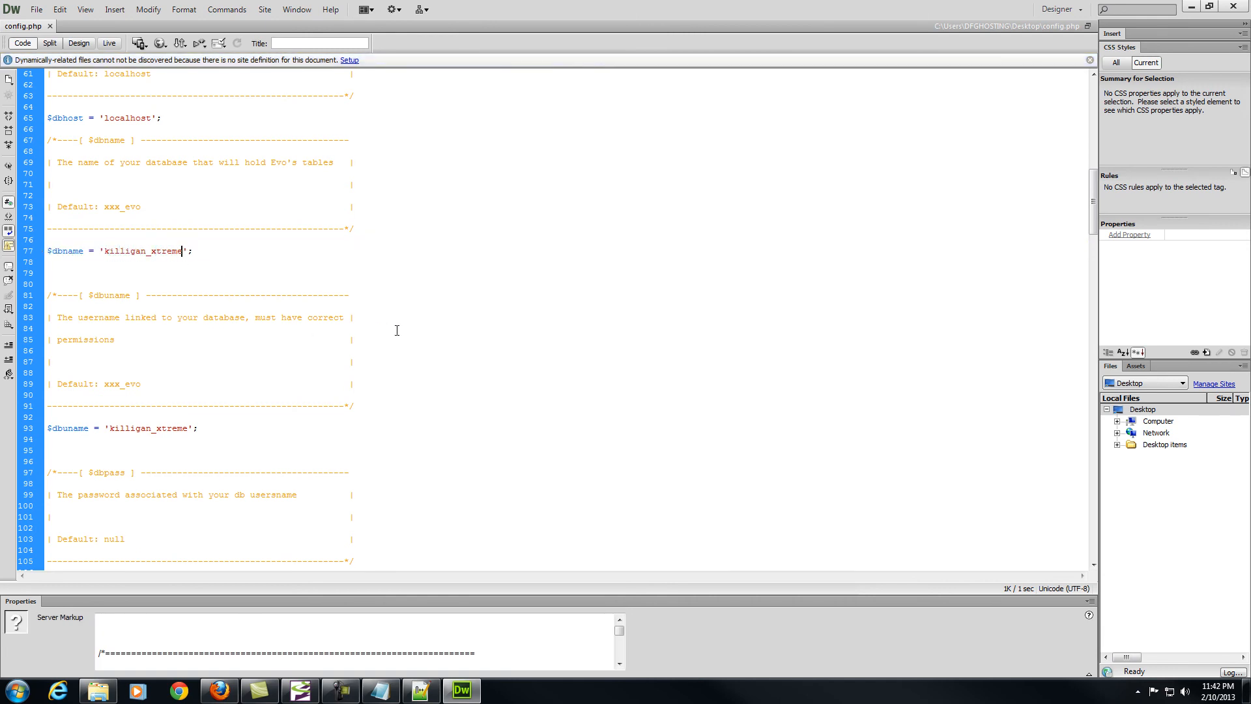
{"action": "type", "text": "2"}
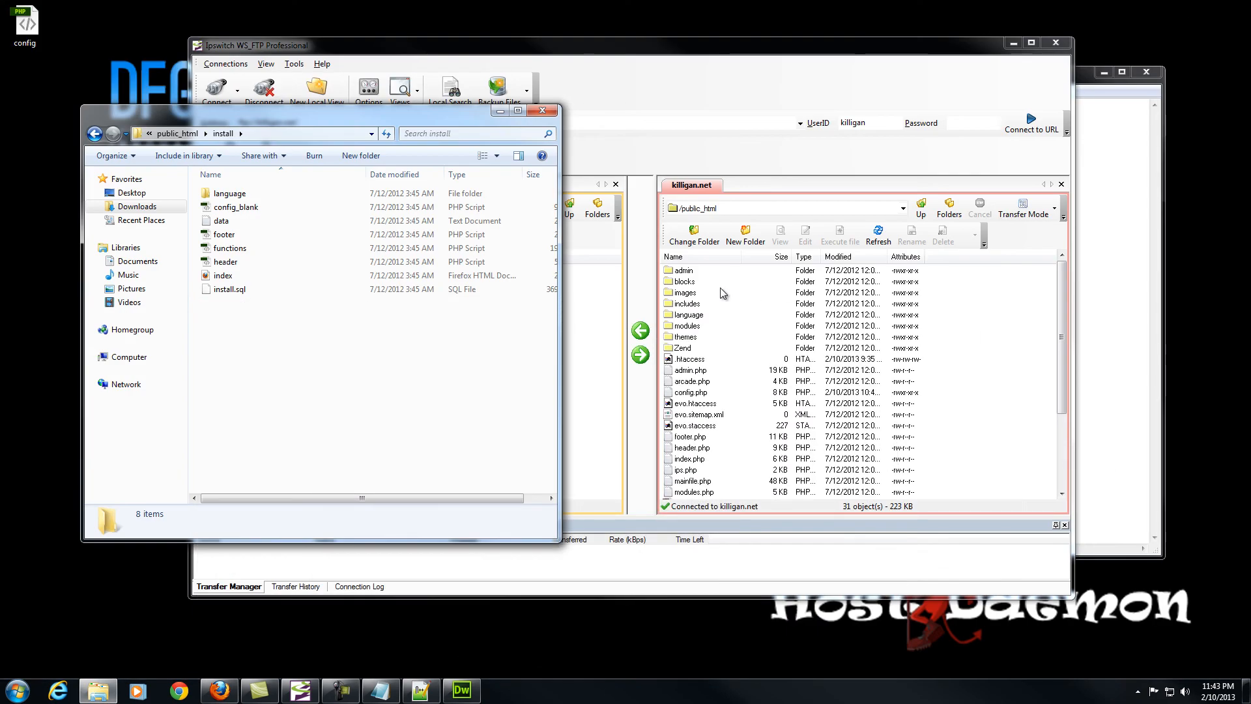
Upload config.php to killigan.net's public_html, overwriting the server copy.
{"action": "left_click", "coordinate": [542, 113]}
{"action": "left_click_drag", "start_coordinate": [26, 24], "coordinate": [736, 421]}
{"action": "left_click", "coordinate": [580, 375]}
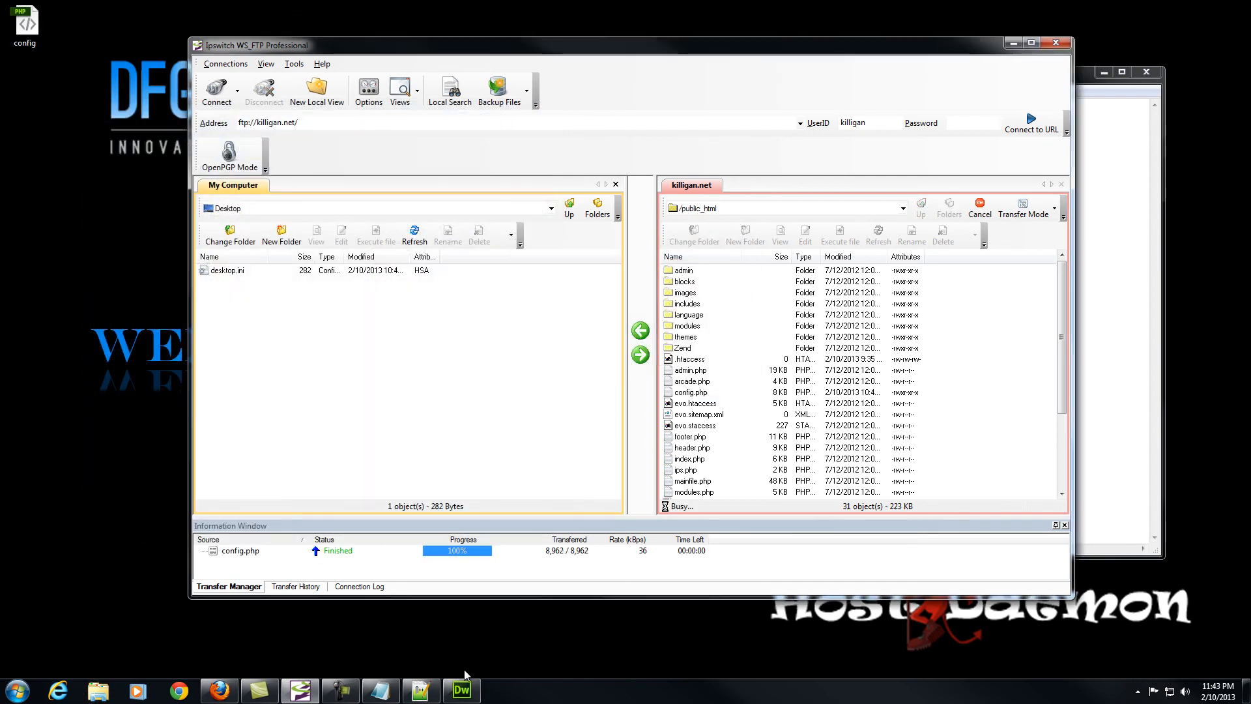
{"action": "left_click", "coordinate": [219, 691]}
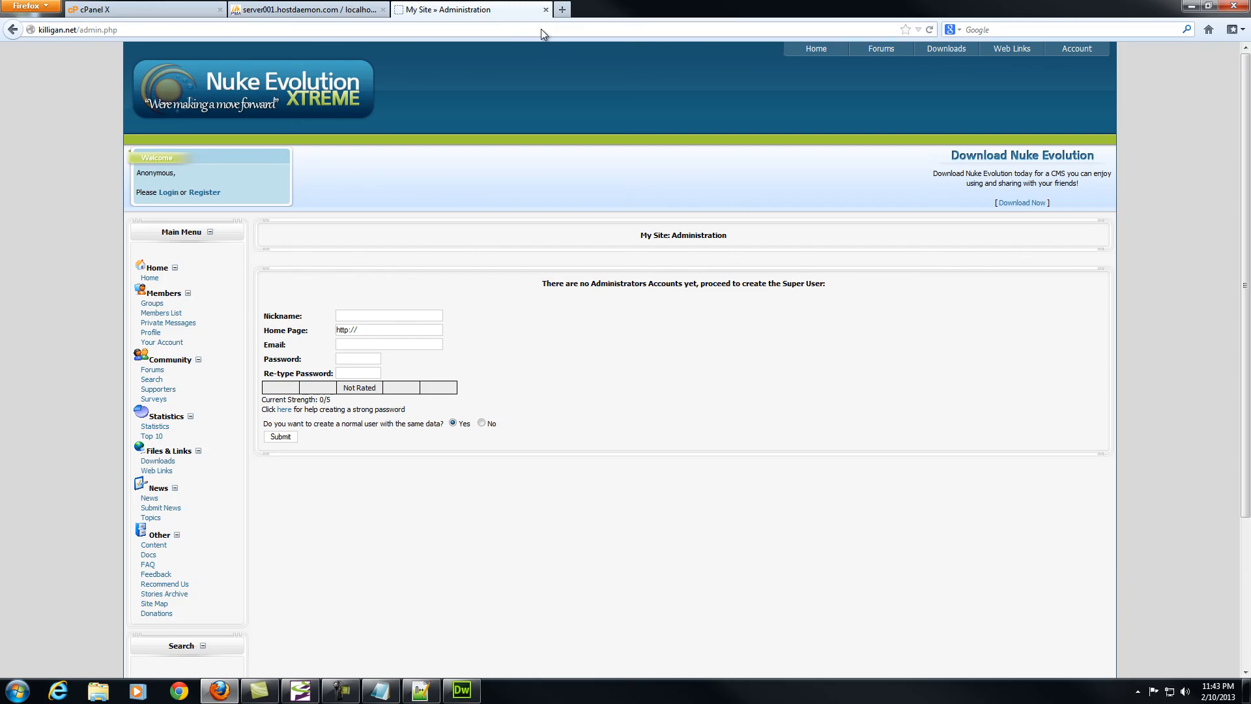
Load the site's Home page and highlight its 'MySQL version too old' error message.
{"action": "left_click", "coordinate": [816, 50]}
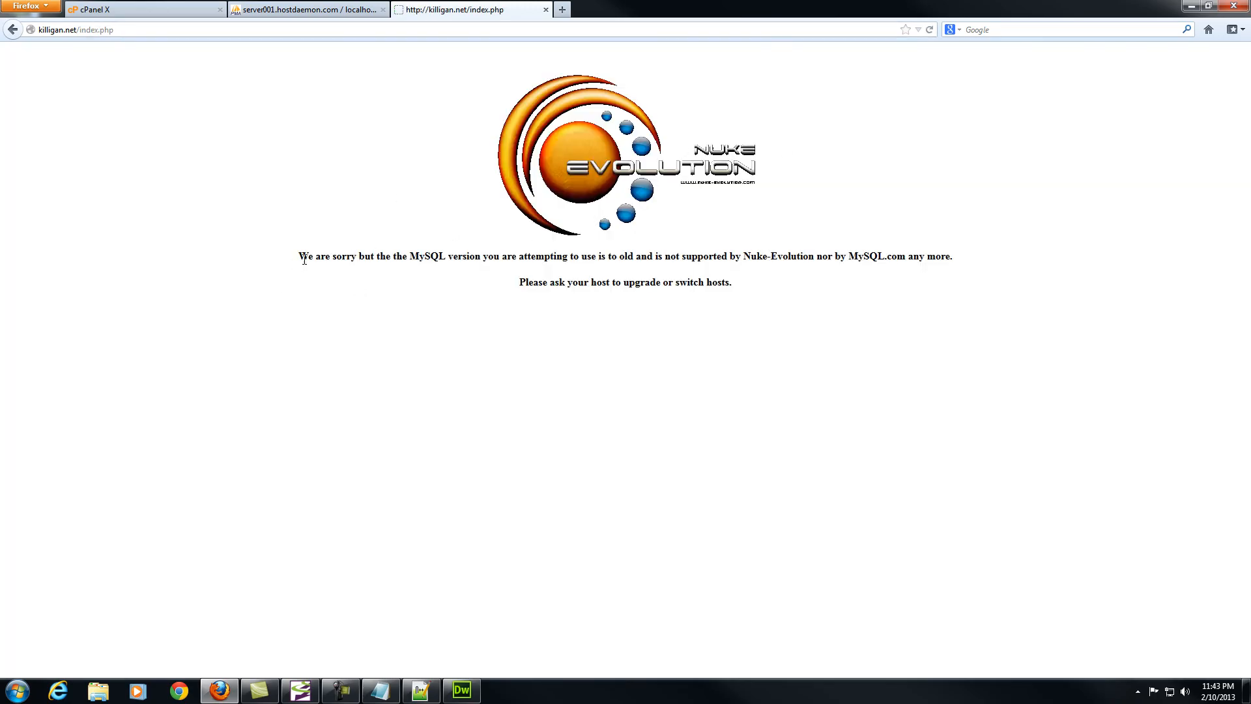
{"action": "left_click_drag", "start_coordinate": [304, 260], "coordinate": [444, 270]}
{"action": "left_click_drag", "start_coordinate": [975, 265], "coordinate": [971, 285]}
{"action": "left_click", "coordinate": [651, 326]}
Delete the stray '2' from $dbname in config.php and save it.
{"action": "left_click", "coordinate": [1188, 9]}
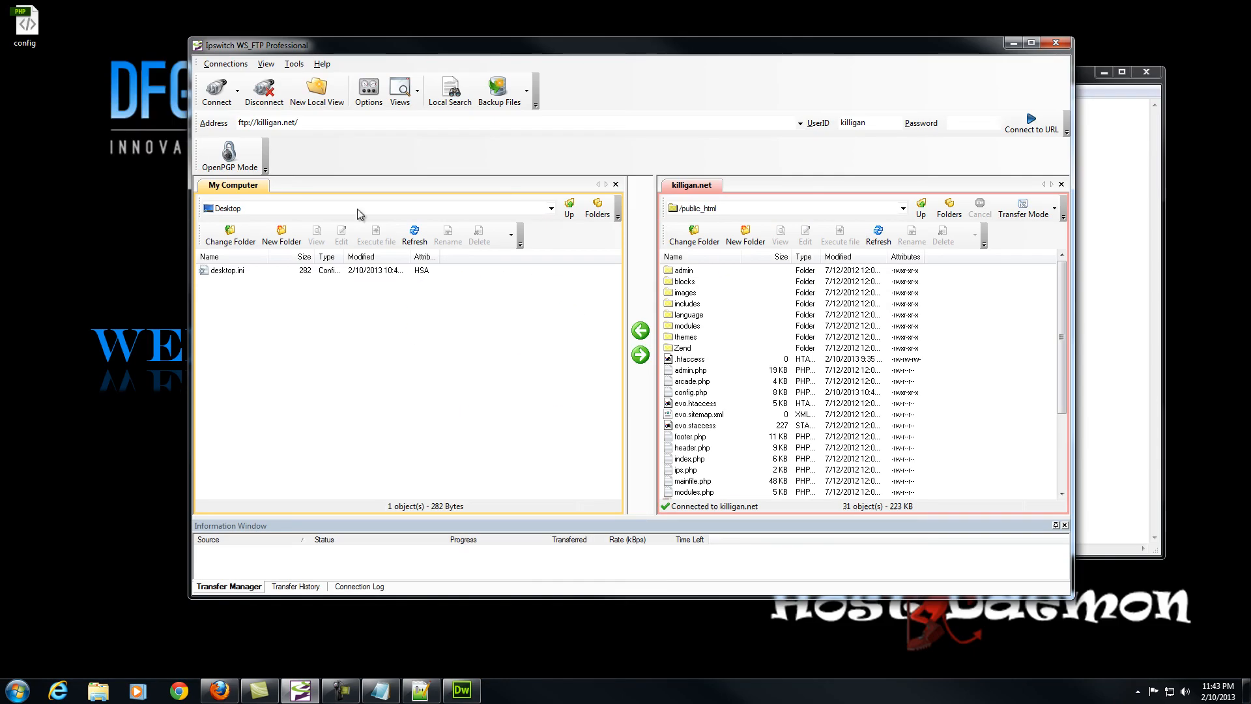
{"action": "left_click", "coordinate": [462, 690]}
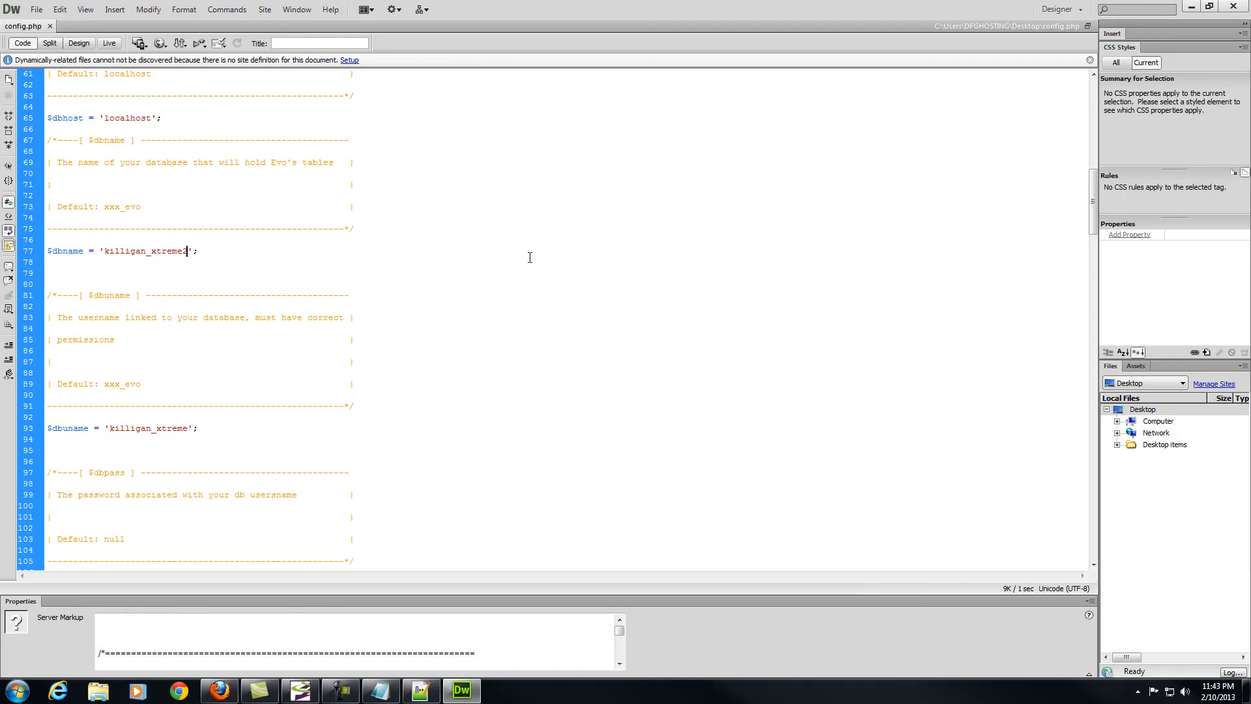
{"action": "key", "text": "BackSpace"}
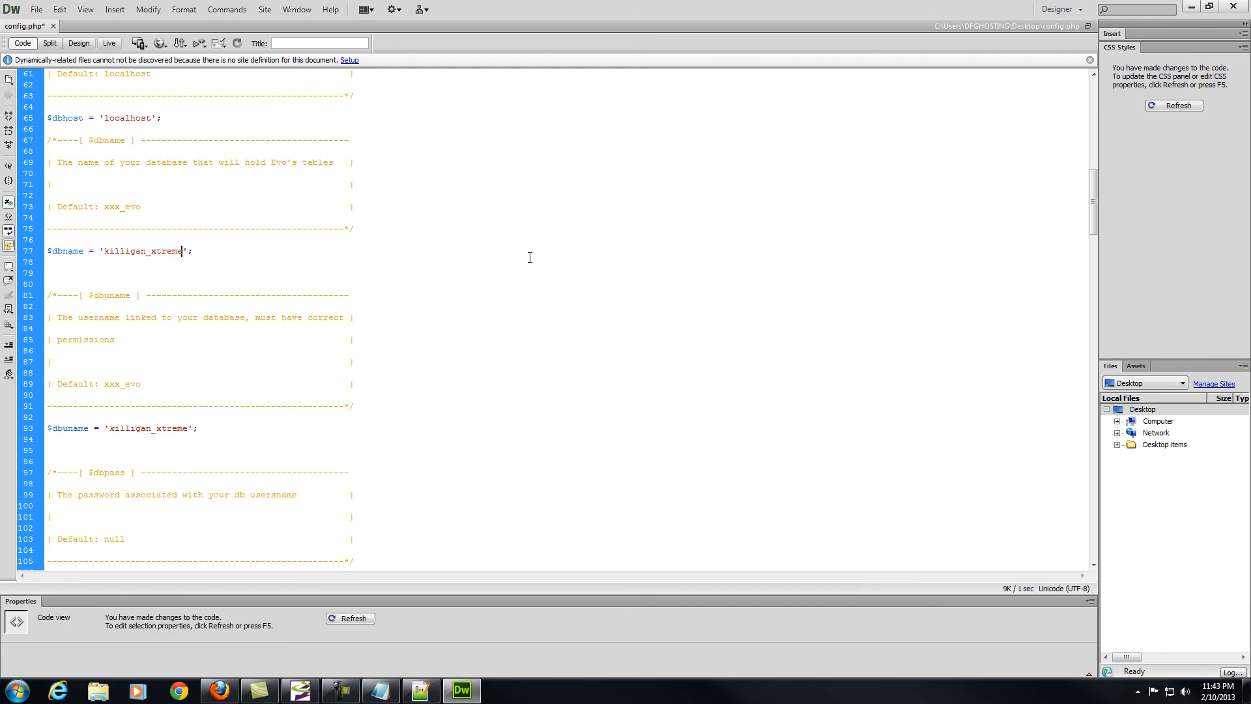
{"action": "key", "text": "ctrl+s"}
Re-upload config.php over the server copy in public_html and reload killigan.net.
{"action": "left_click", "coordinate": [1191, 7]}
{"action": "left_click_drag", "start_coordinate": [24, 23], "coordinate": [723, 381]}
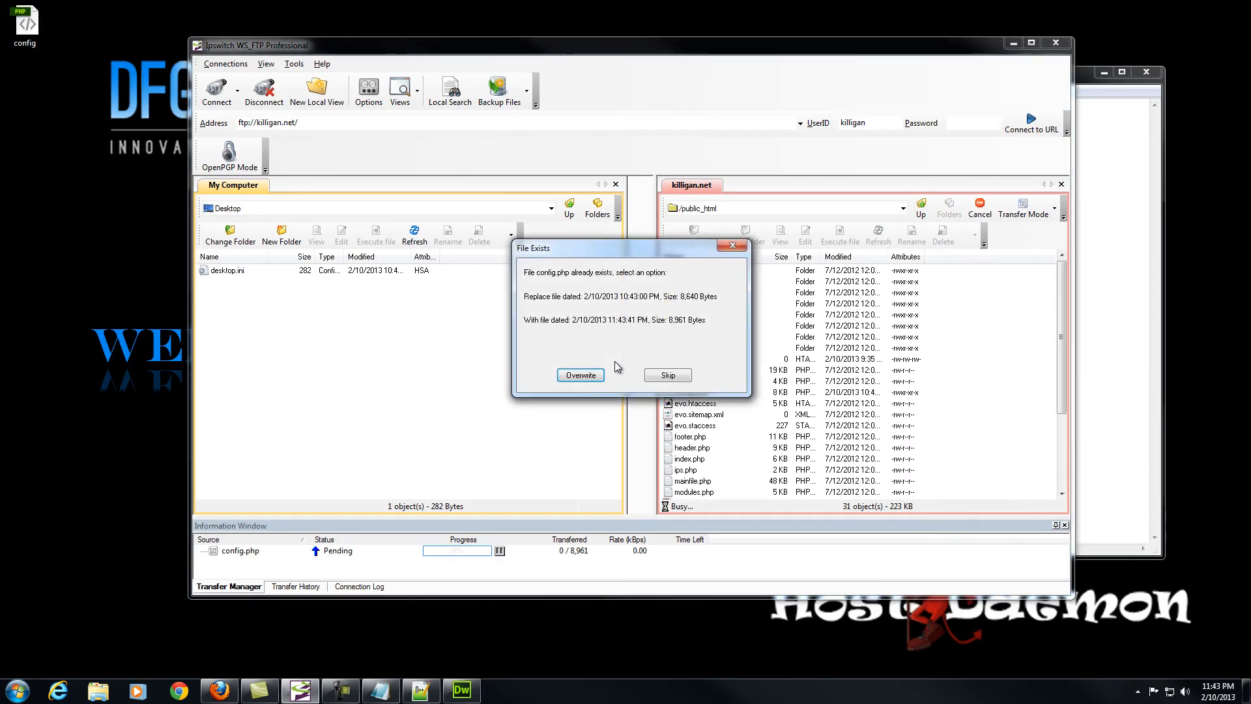
{"action": "left_click", "coordinate": [589, 375]}
{"action": "left_click", "coordinate": [225, 687]}
{"action": "left_click", "coordinate": [930, 29]}
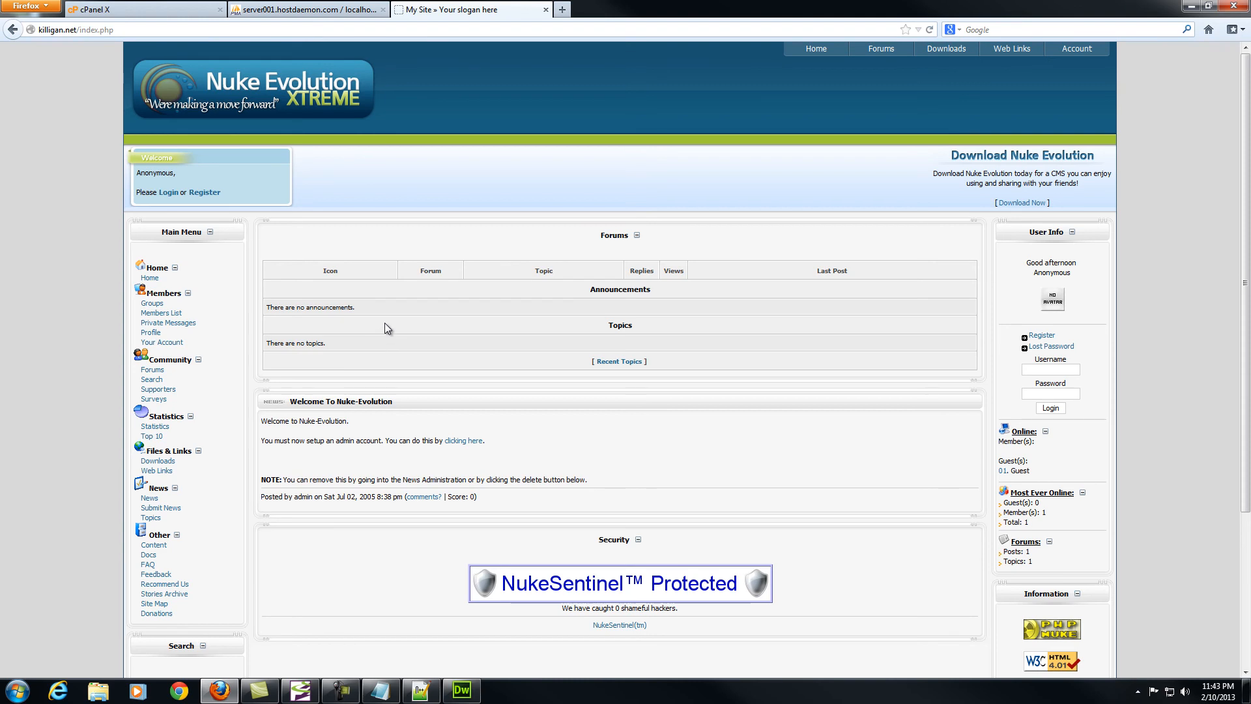
Scroll the working home page down to the footer and back, then minimize Firefox.
{"action": "scroll", "coordinate": [385, 328], "scroll_direction": "down", "scroll_amount": 3}
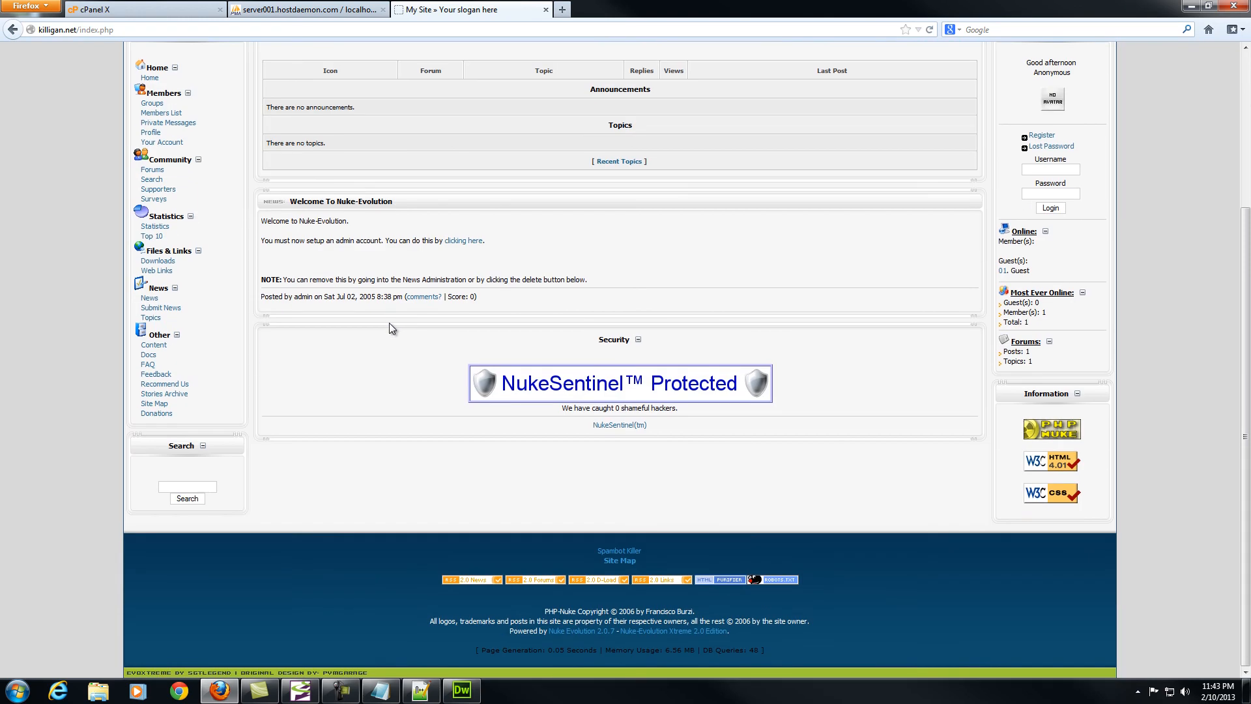
{"action": "scroll", "coordinate": [389, 323], "scroll_direction": "up", "scroll_amount": 3}
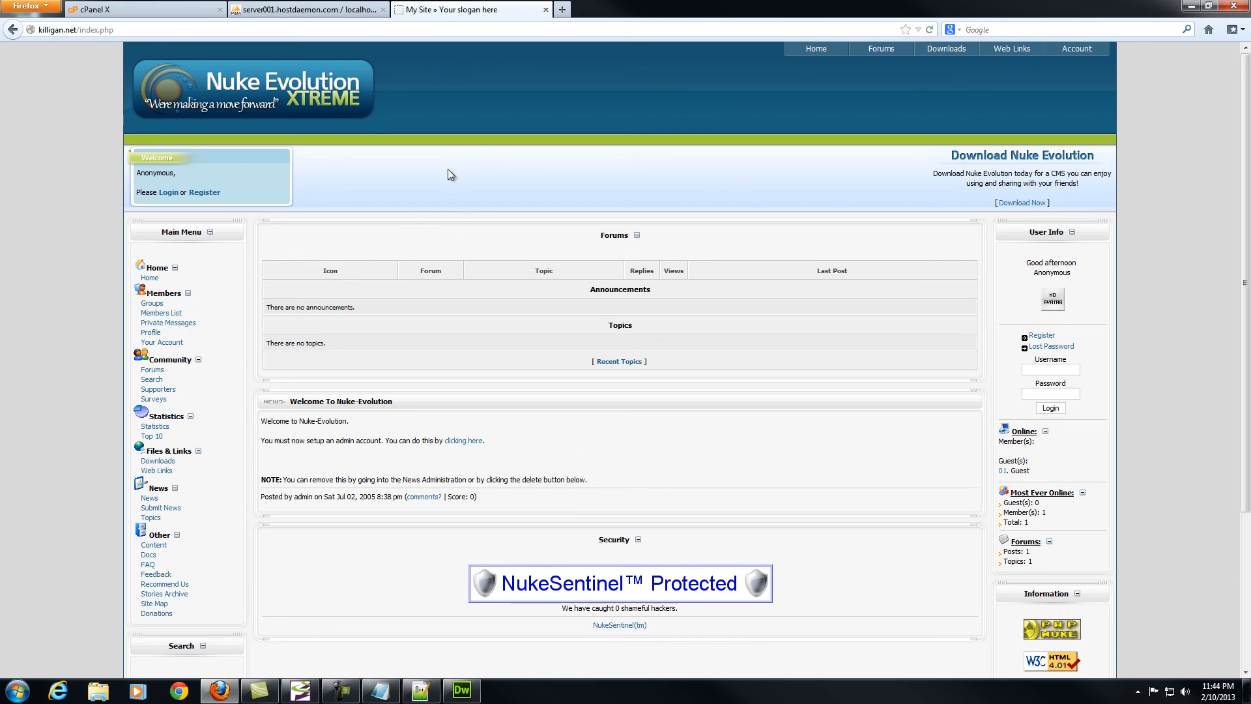
{"action": "left_click", "coordinate": [1190, 11]}
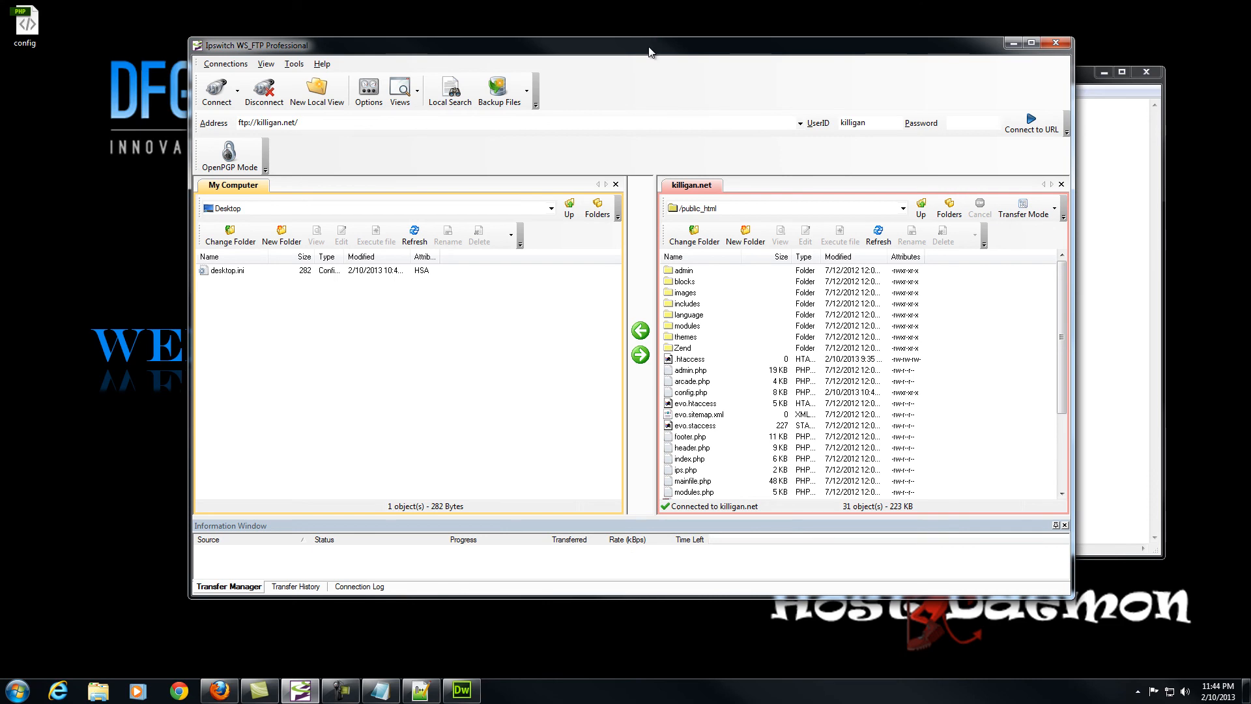
Open the server's public_html/includes/cache folder in WS_FTP.
{"action": "left_click_drag", "start_coordinate": [650, 51], "coordinate": [548, 54]}
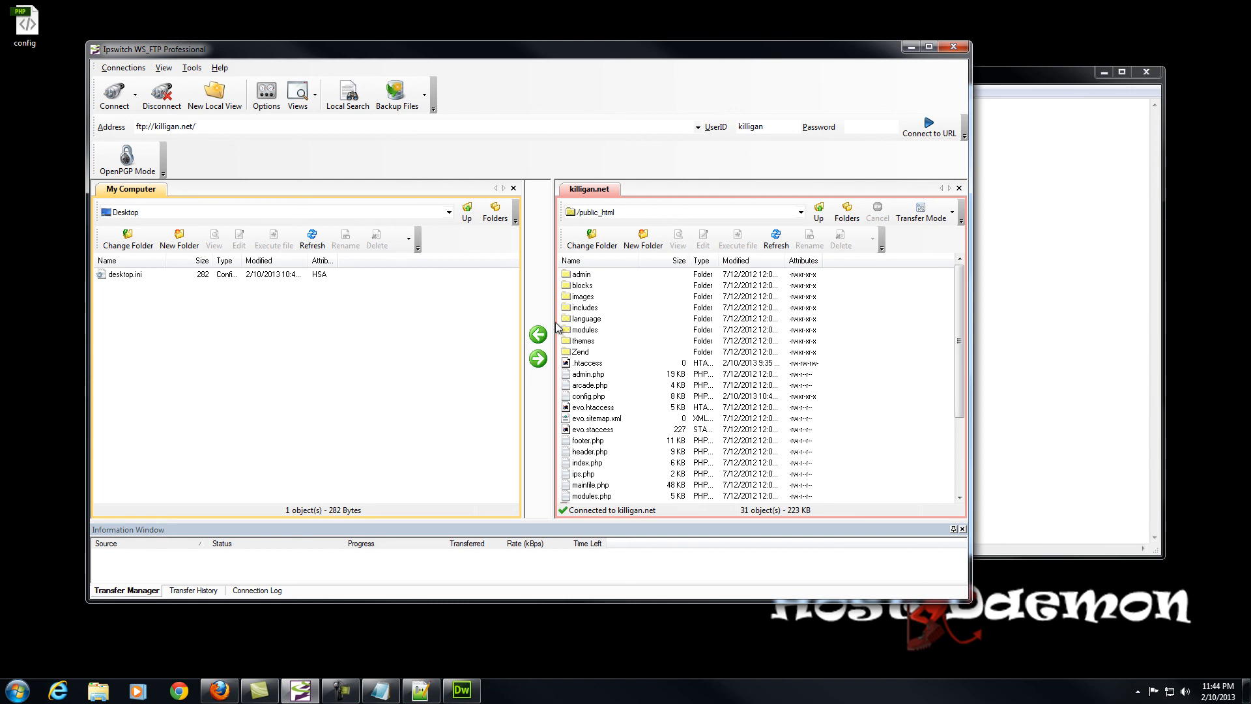
{"action": "double_click", "coordinate": [583, 309]}
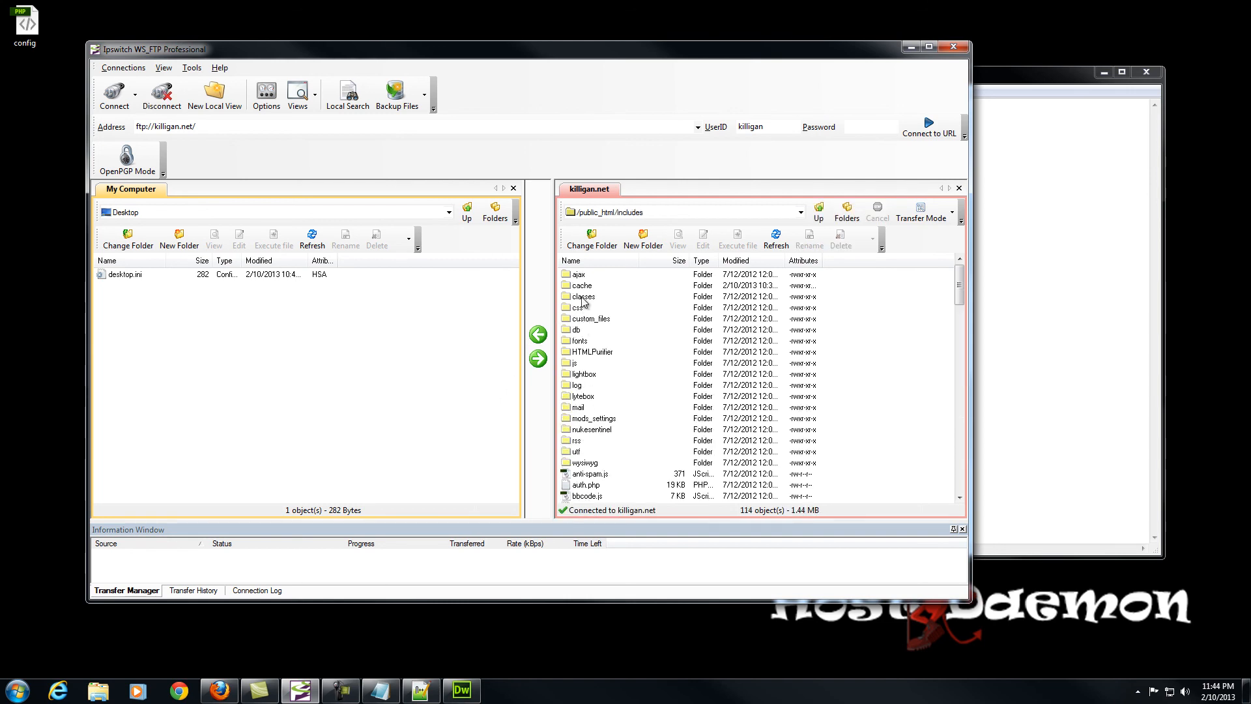
{"action": "double_click", "coordinate": [582, 285]}
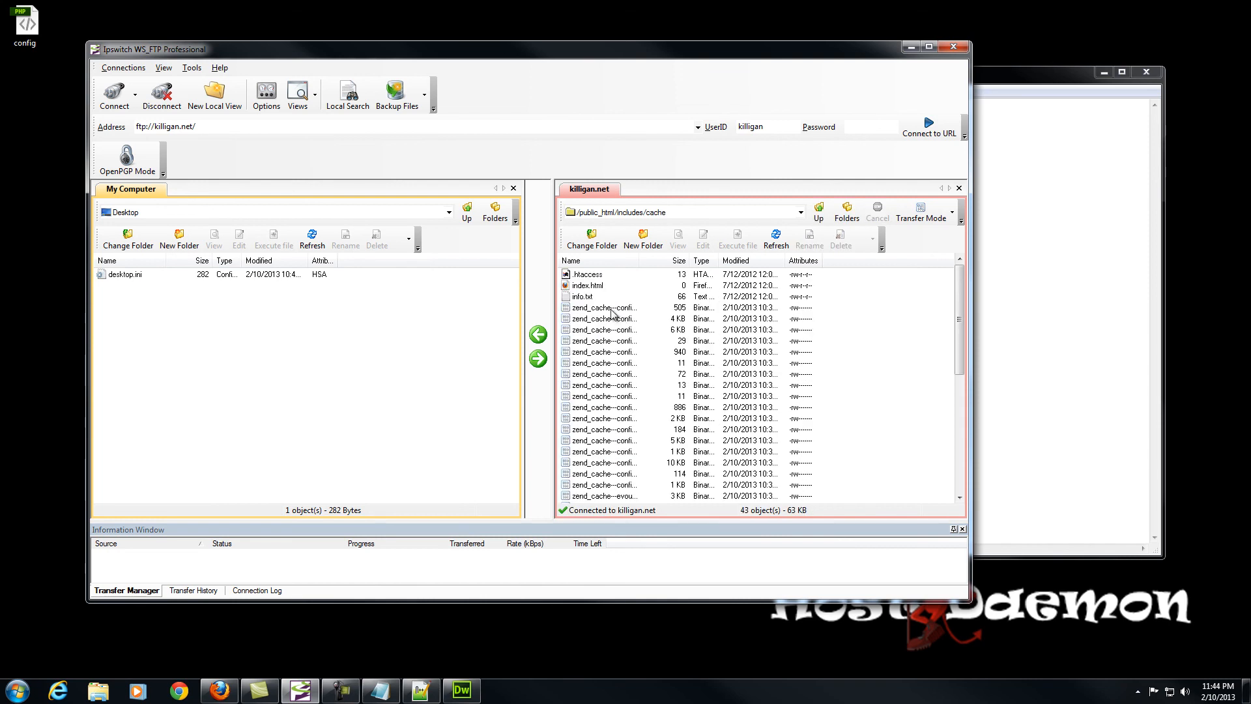
Select every zend_cache file from first to last and delete them with Yes to All.
{"action": "left_click", "coordinate": [605, 310]}
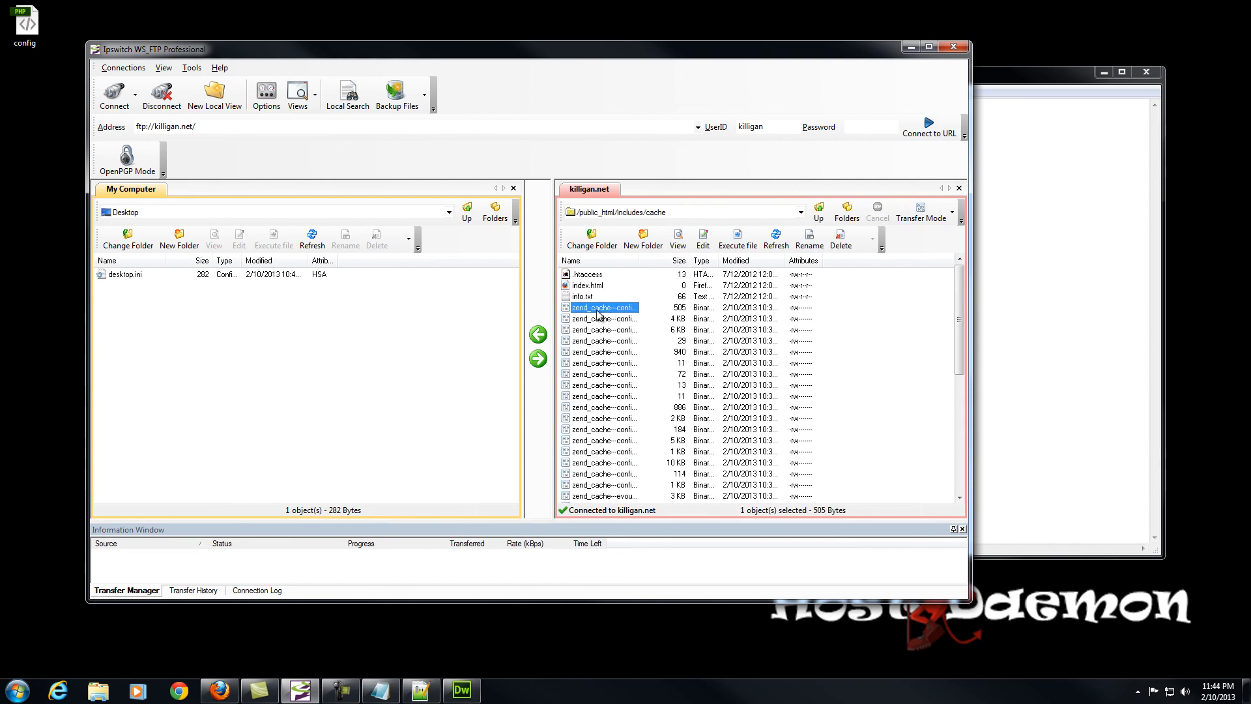
{"action": "left_click", "coordinate": [584, 274]}
{"action": "left_click", "coordinate": [590, 285], "text": "ctrl"}
{"action": "left_click", "coordinate": [585, 296], "text": "ctrl"}
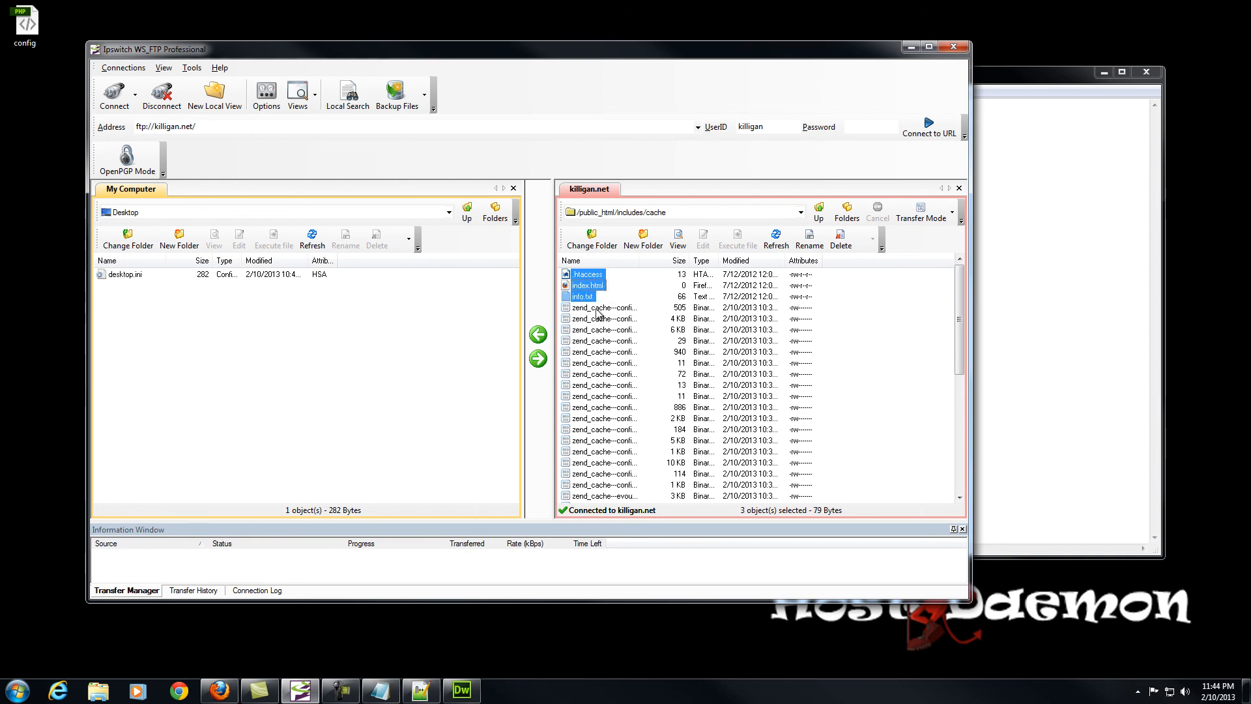
{"action": "left_click", "coordinate": [593, 308]}
{"action": "scroll", "coordinate": [615, 381], "scroll_direction": "down", "scroll_amount": 6}
{"action": "scroll", "coordinate": [616, 386], "scroll_direction": "down", "scroll_amount": 2}
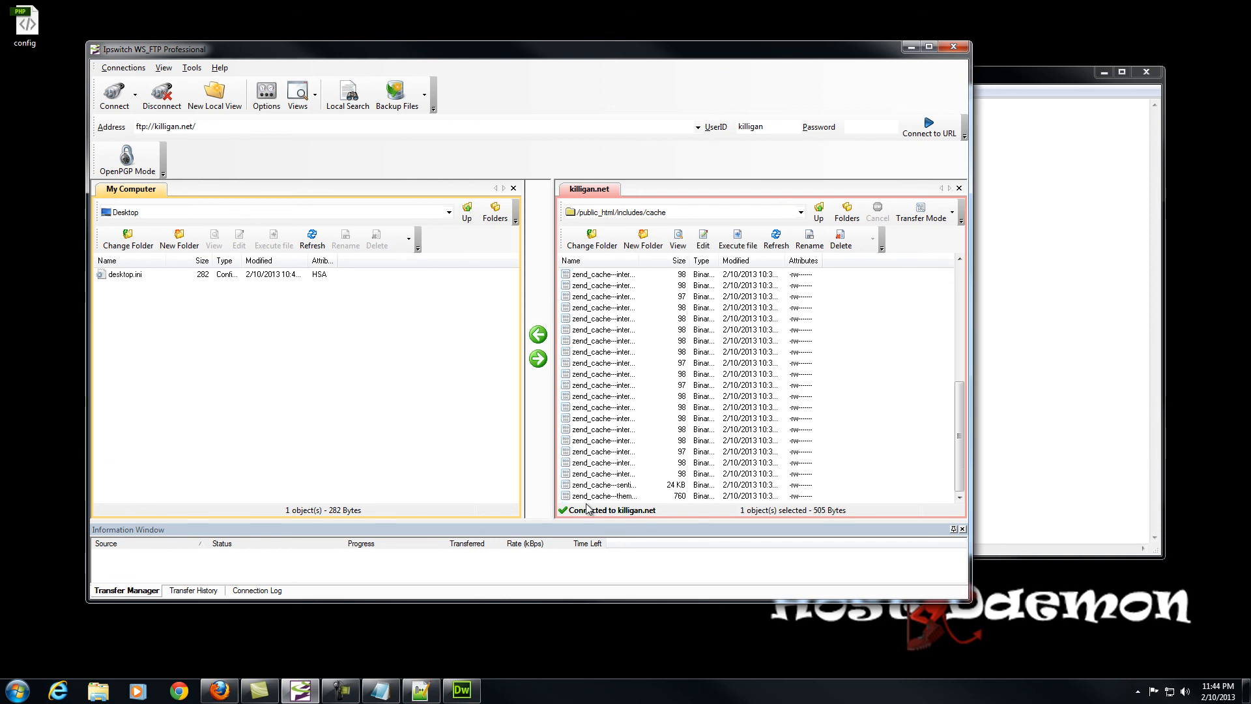
{"action": "left_click", "coordinate": [606, 498], "text": "shift"}
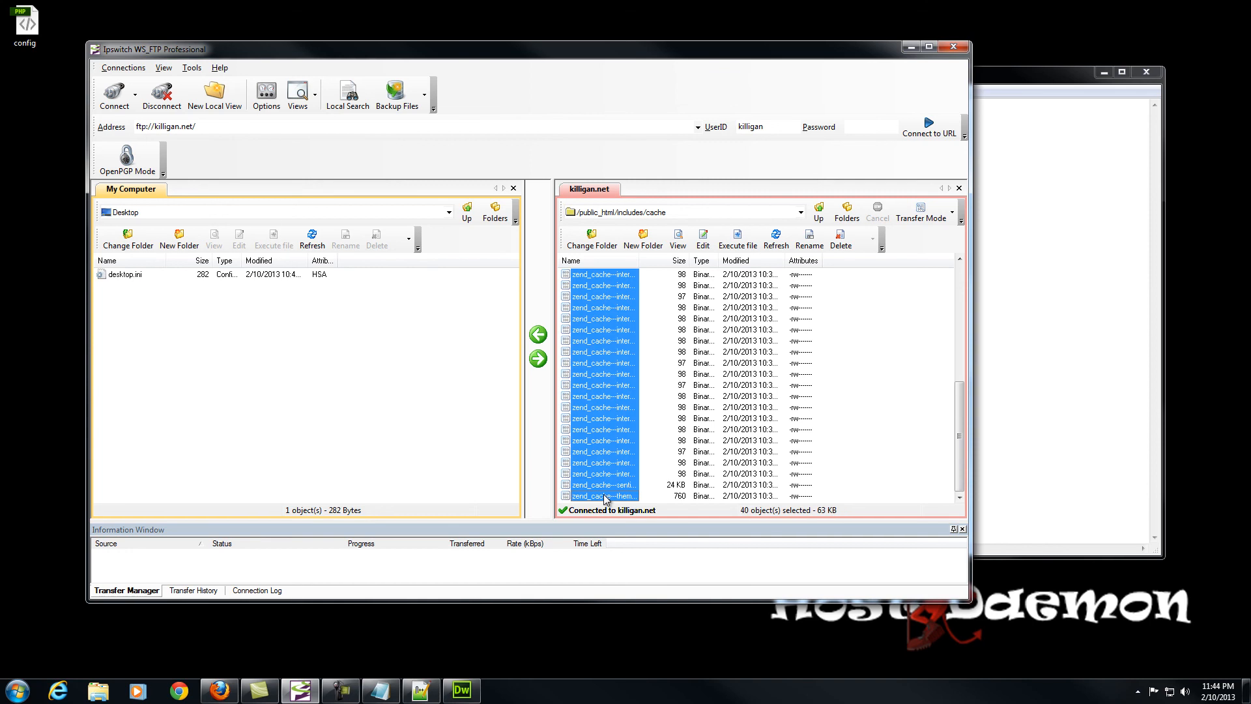
{"action": "left_click", "coordinate": [841, 239]}
{"action": "left_click", "coordinate": [503, 359]}
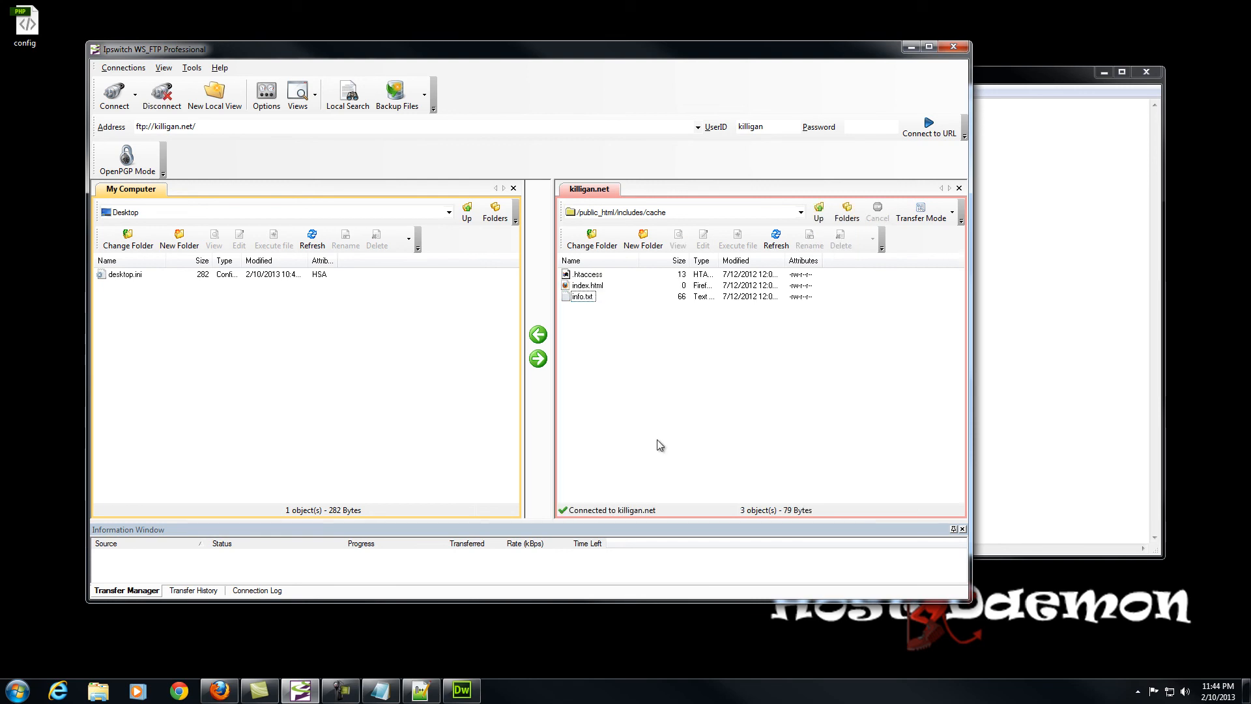
{"action": "left_click", "coordinate": [219, 690]}
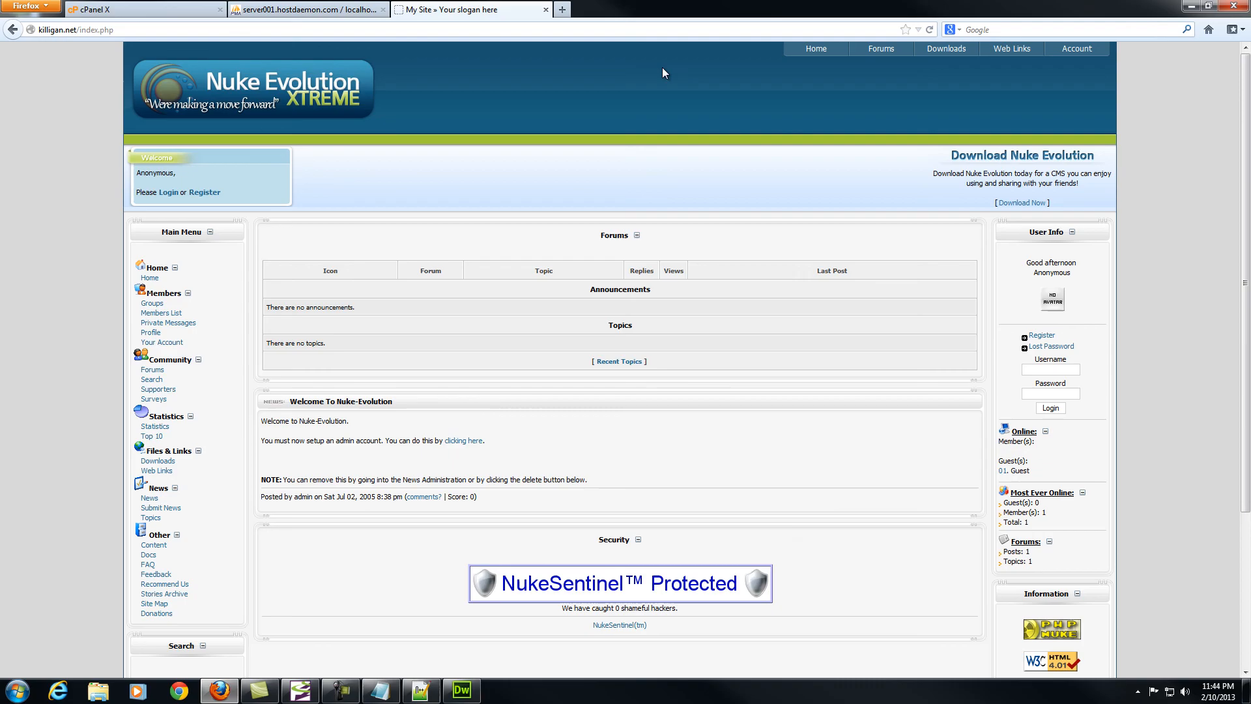
Reload killigan.net after the cache cleanup, then close Firefox with all 3 tabs.
{"action": "left_click", "coordinate": [932, 27]}
{"action": "left_click", "coordinate": [1233, 8]}
{"action": "left_click", "coordinate": [521, 366]}
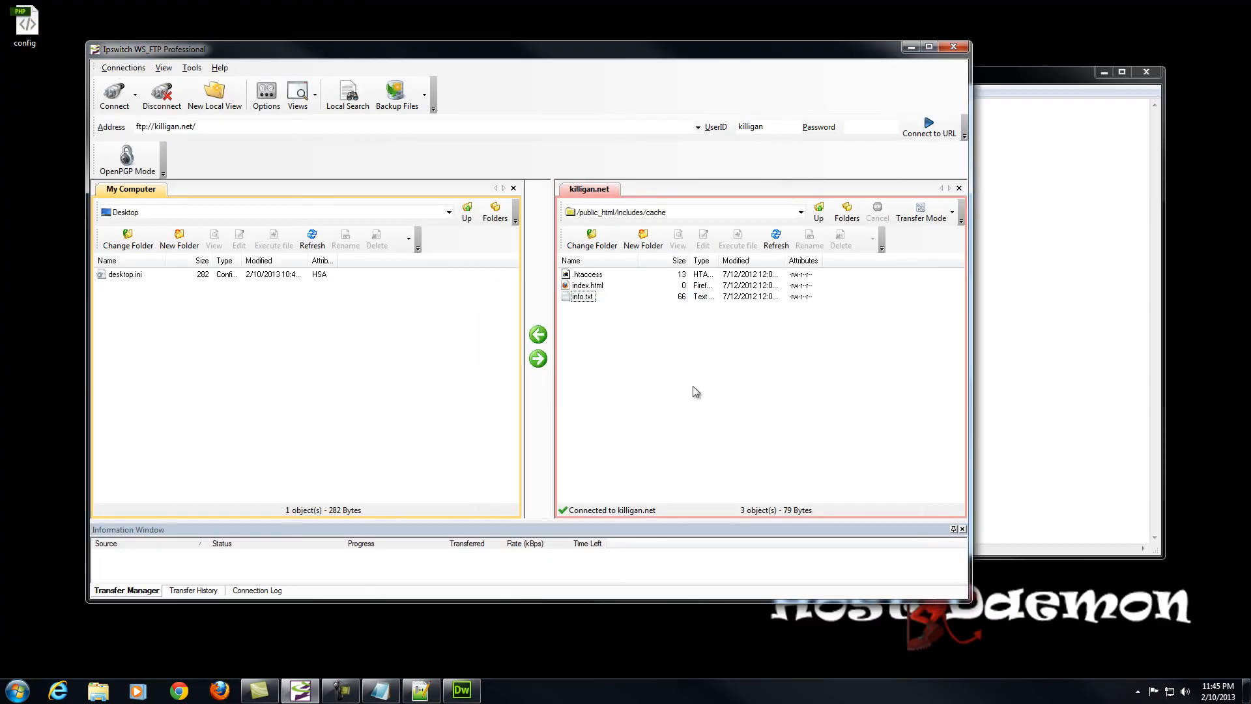
Close WS_FTP and close the Notepad notes with Don't Save.
{"action": "left_click", "coordinate": [953, 46]}
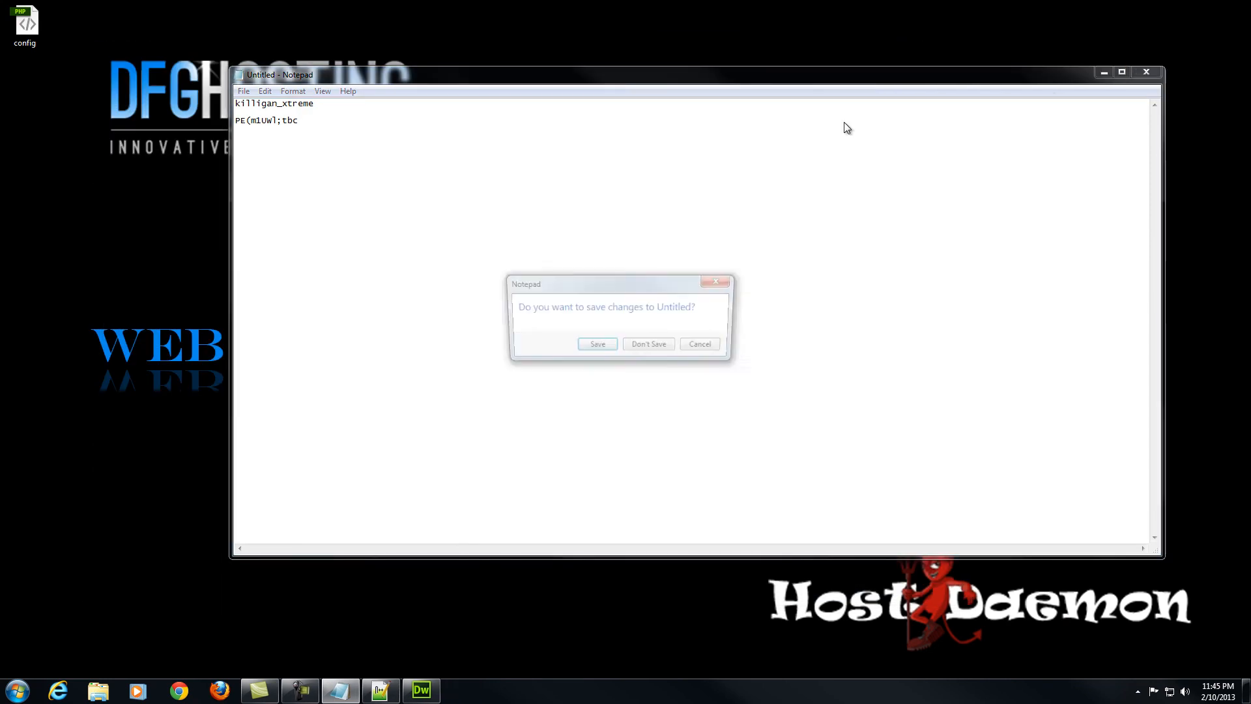
{"action": "left_click", "coordinate": [654, 346]}
{"action": "left_click", "coordinate": [641, 199]}
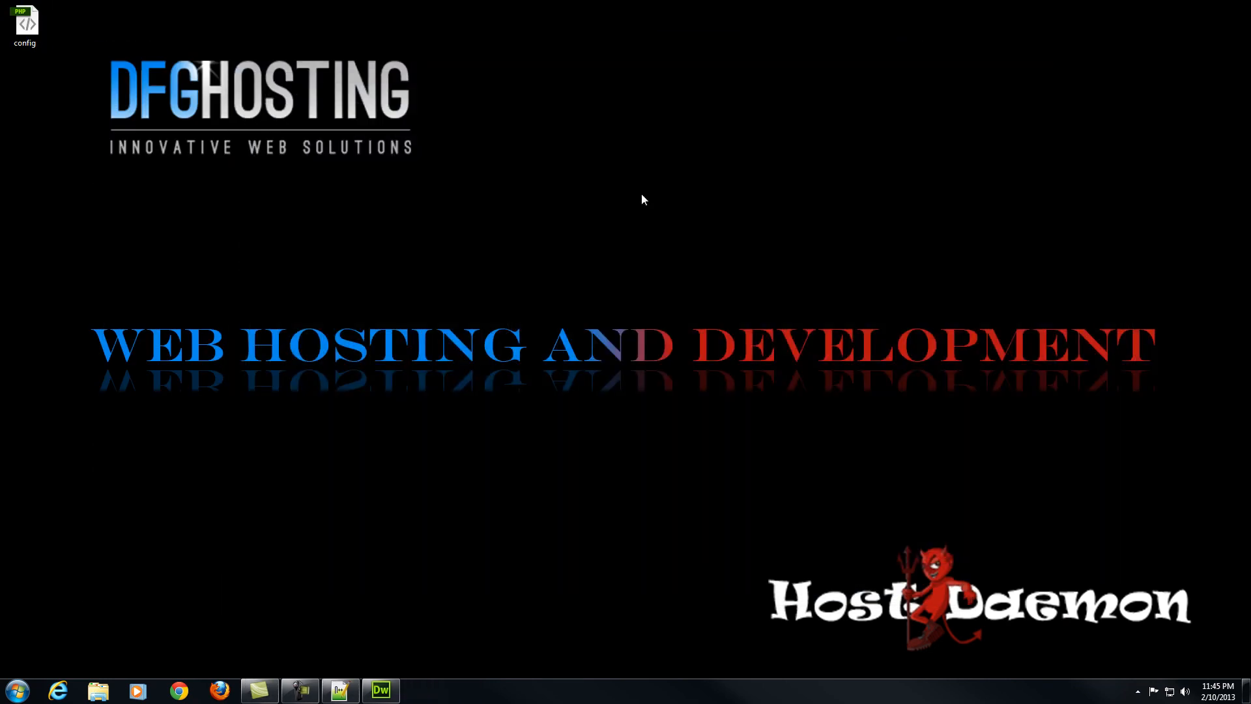